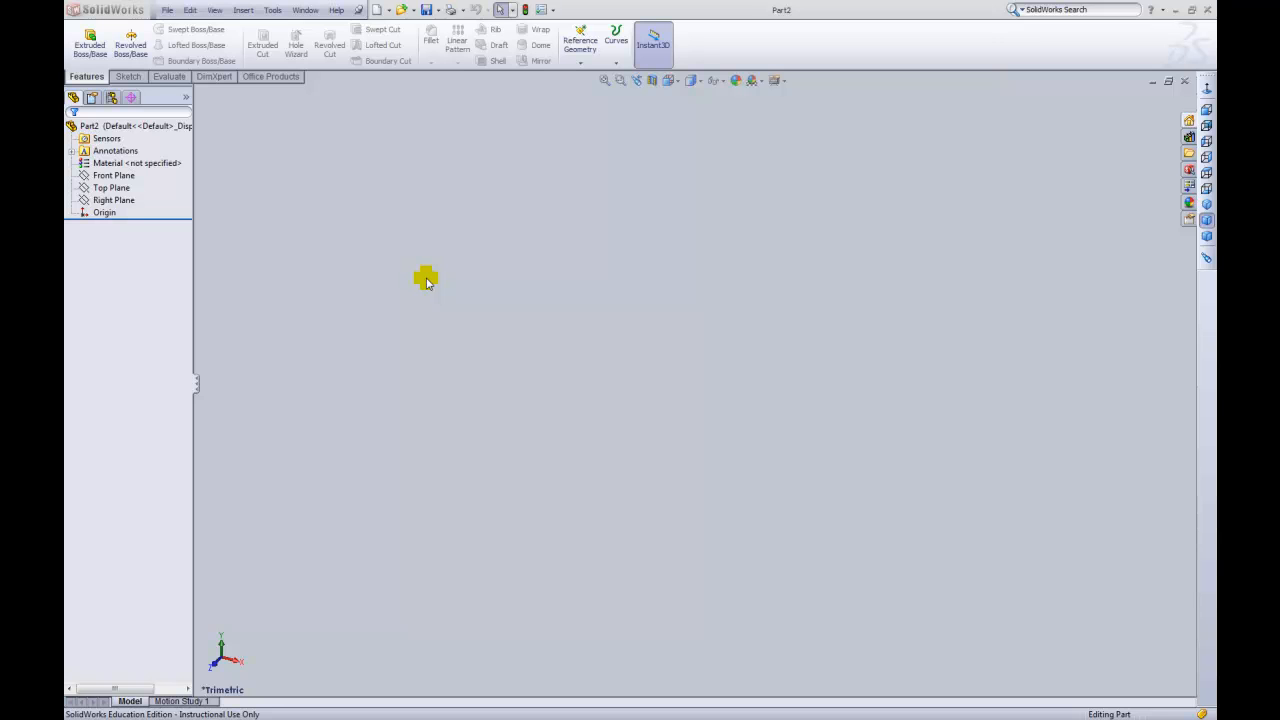
- Start a sketch on the Front Plane and accept document length units of millimetres with two decimals
click(113, 176)
right_click(119, 180)
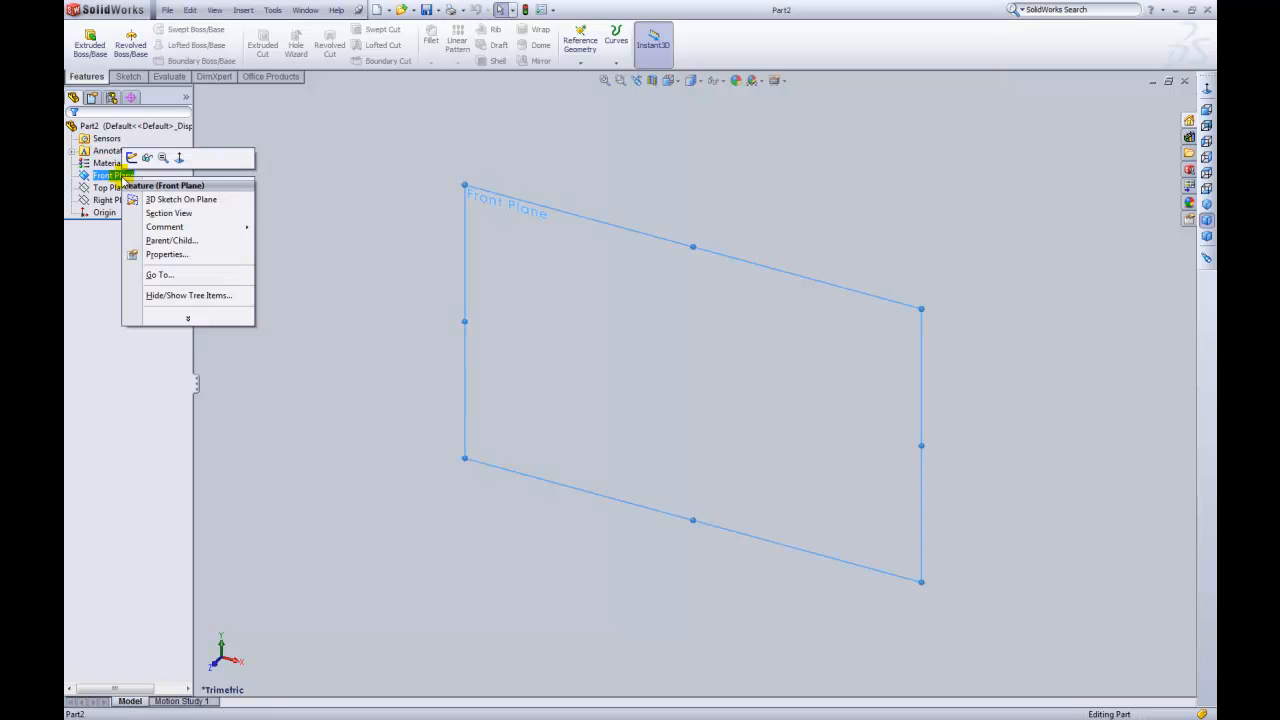
click(134, 158)
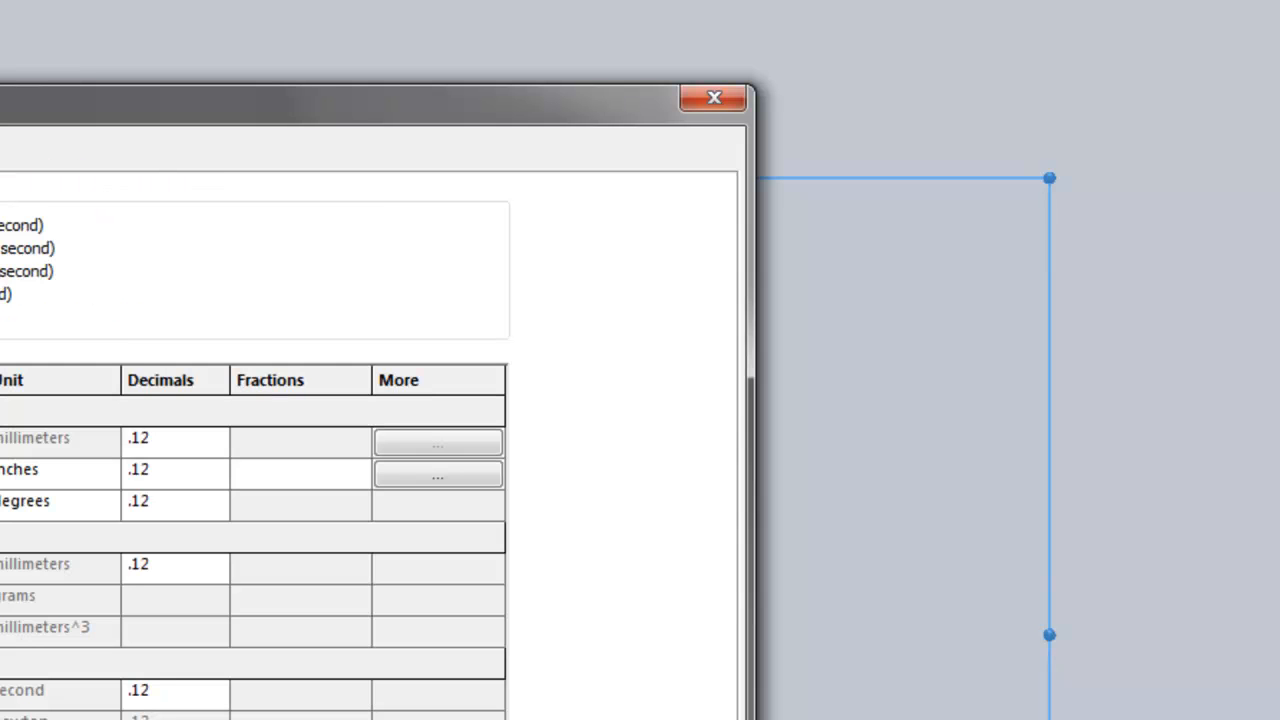
key(Return)
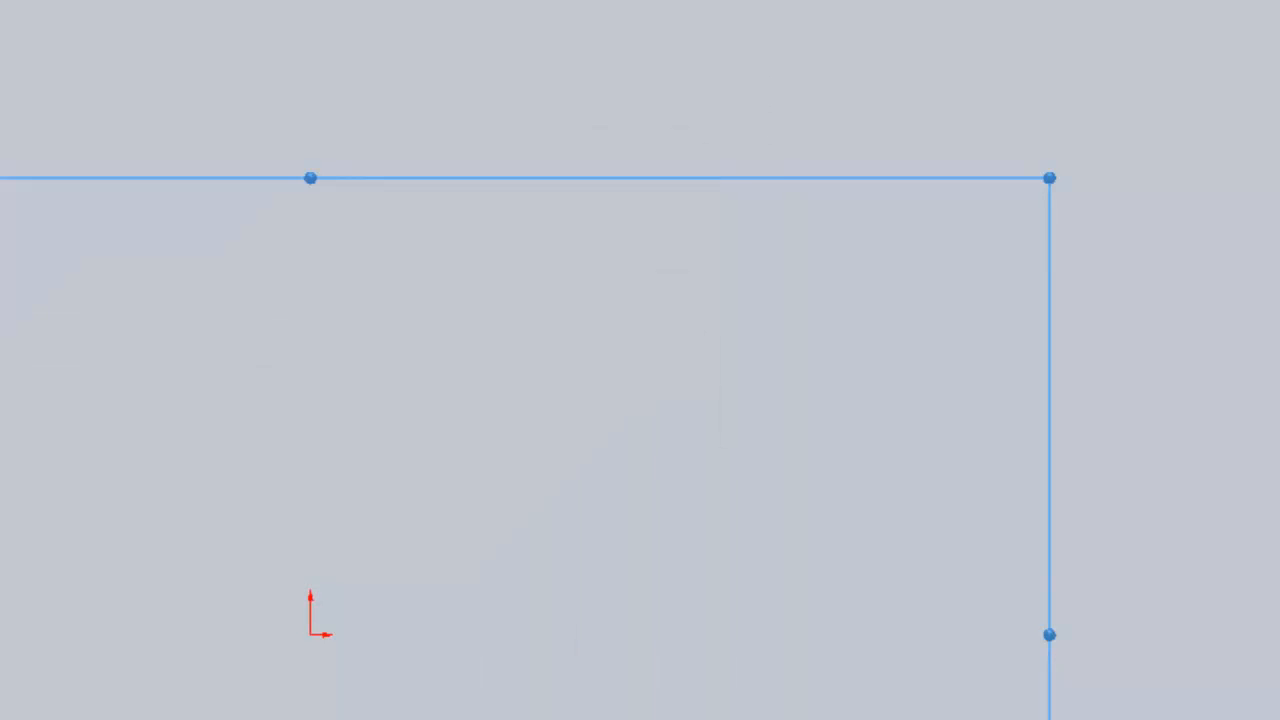
- Sketch an 8 mm (about) vertical line down to the origin, then the bottom edge with a notch about 14 by 4 mm and a collinear end segment
click(311, 569)
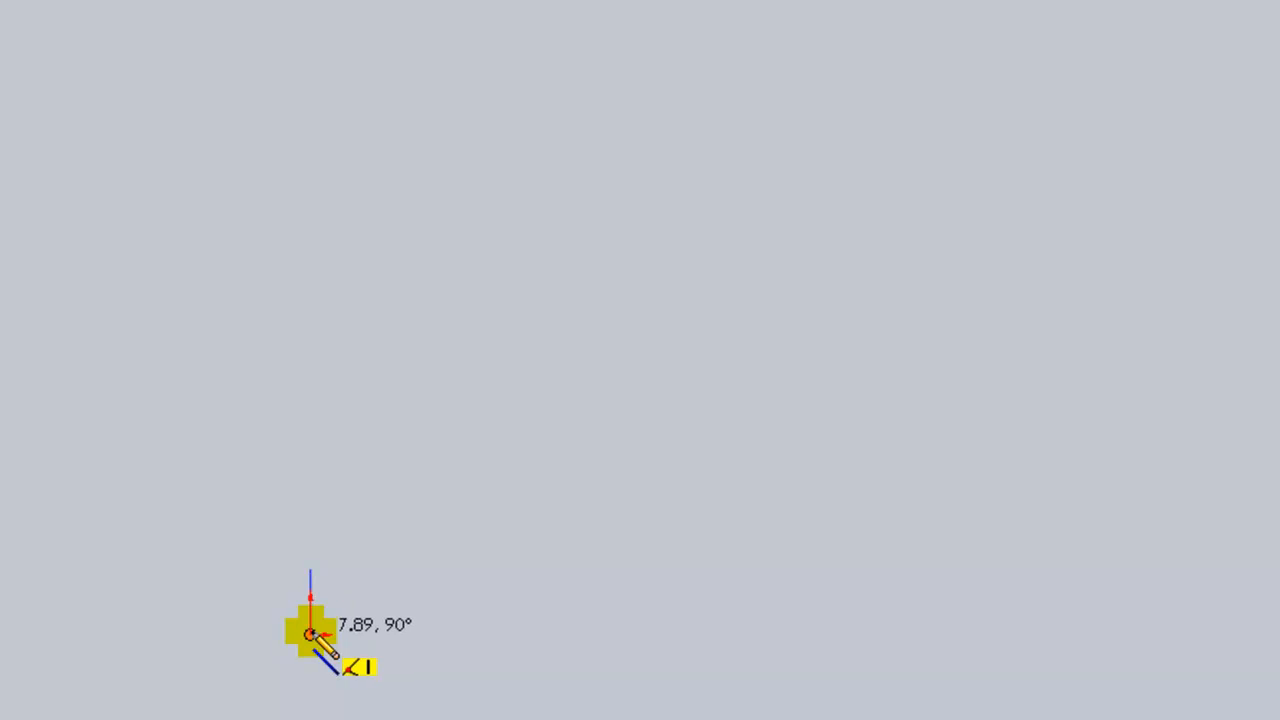
click(310, 634)
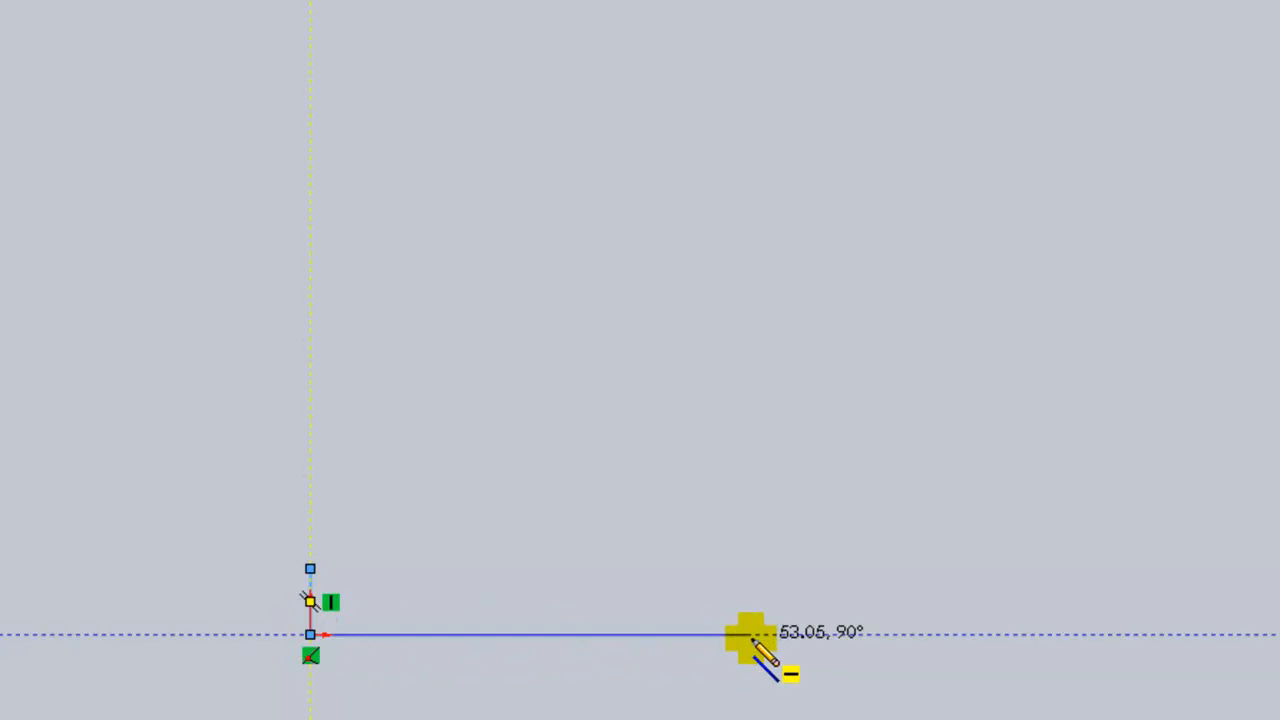
click(706, 634)
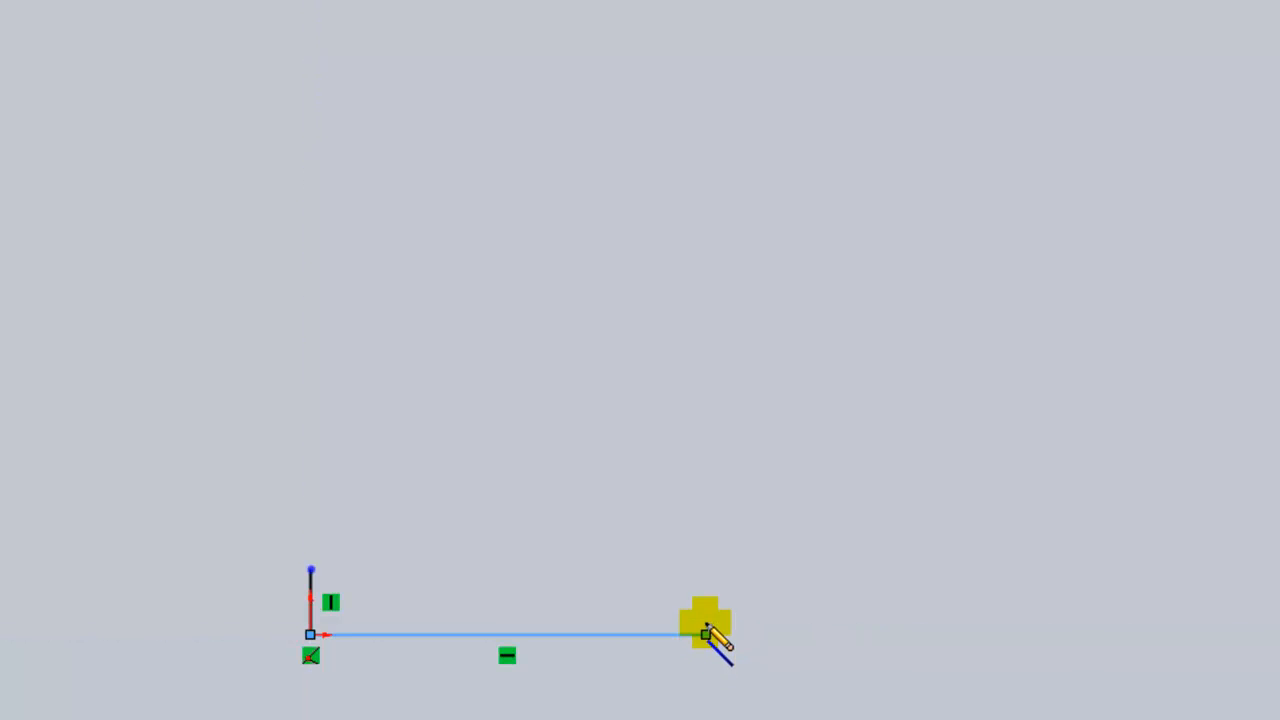
click(823, 601)
click(823, 634)
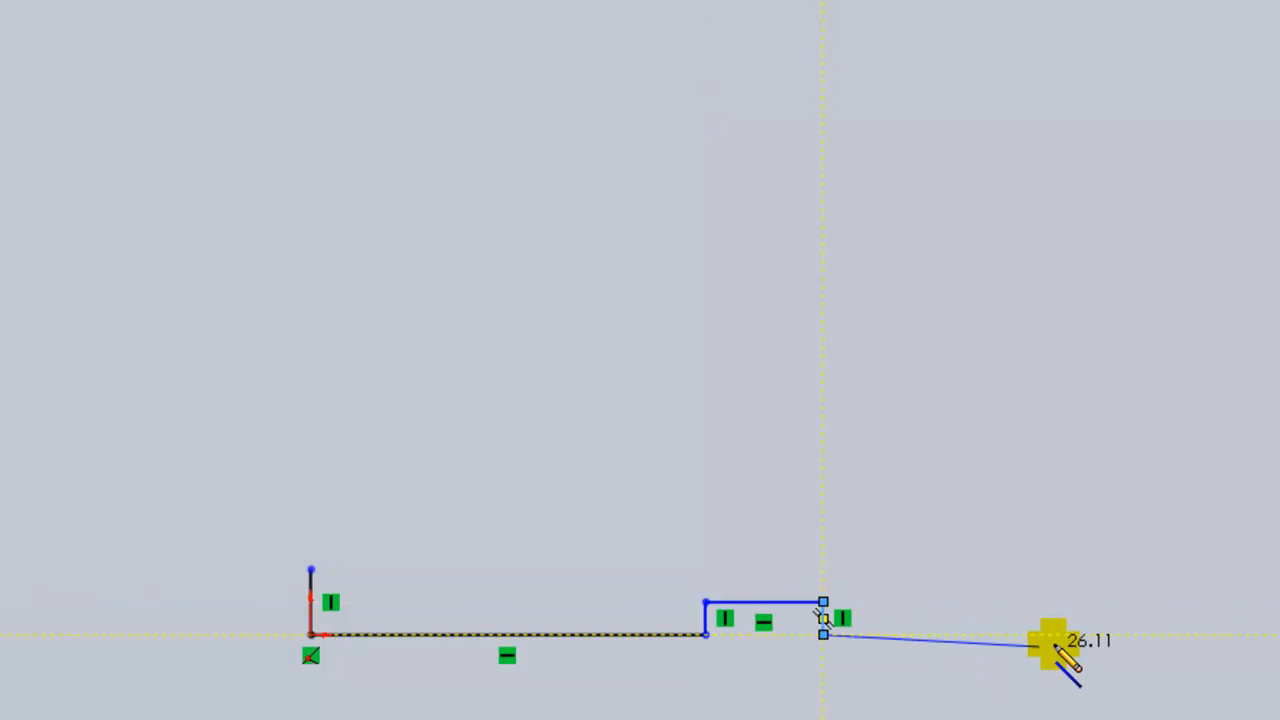
click(1057, 634)
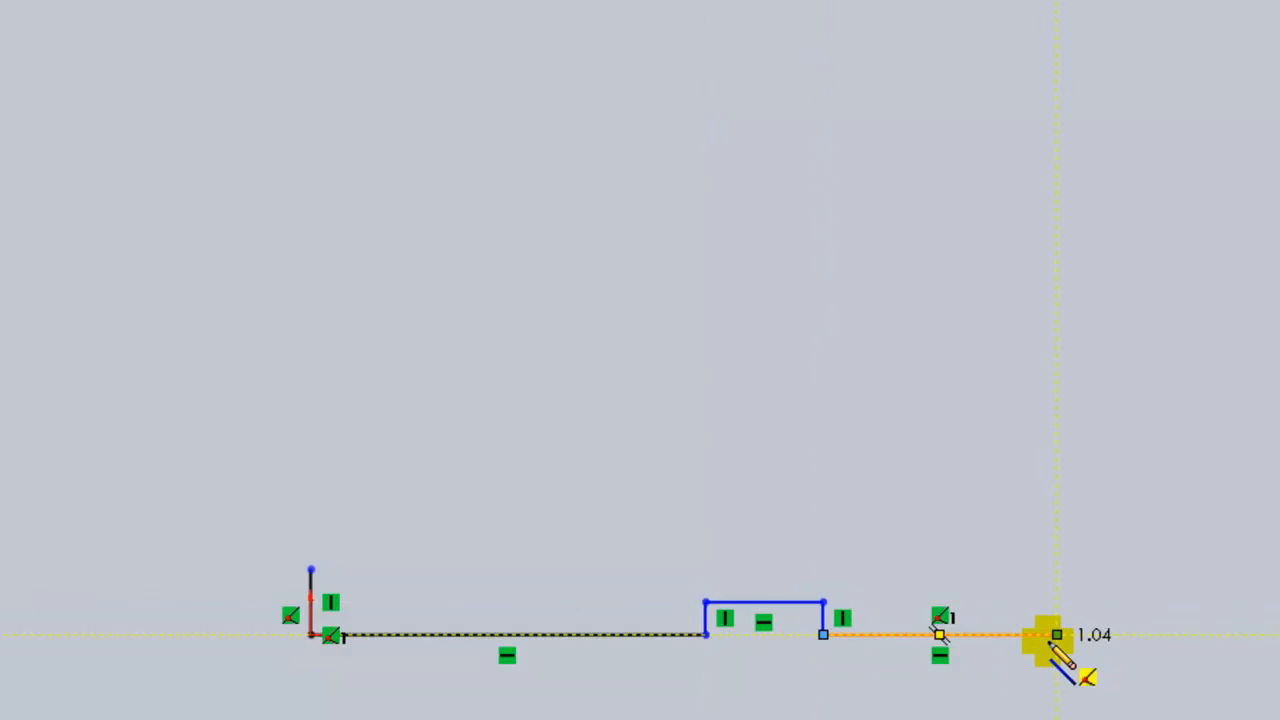
- Continue the line chain up the right side, around a corner step about 21 by 12 mm, along the top and partway down the left side
click(1057, 322)
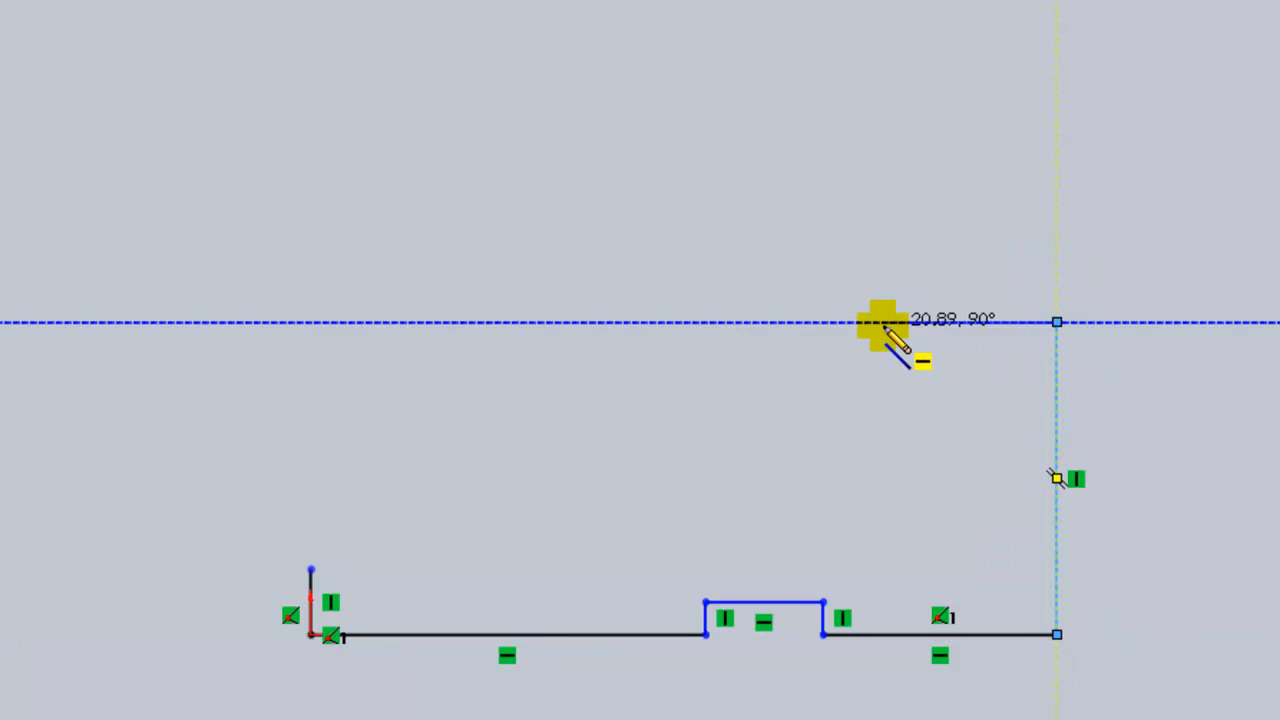
click(883, 322)
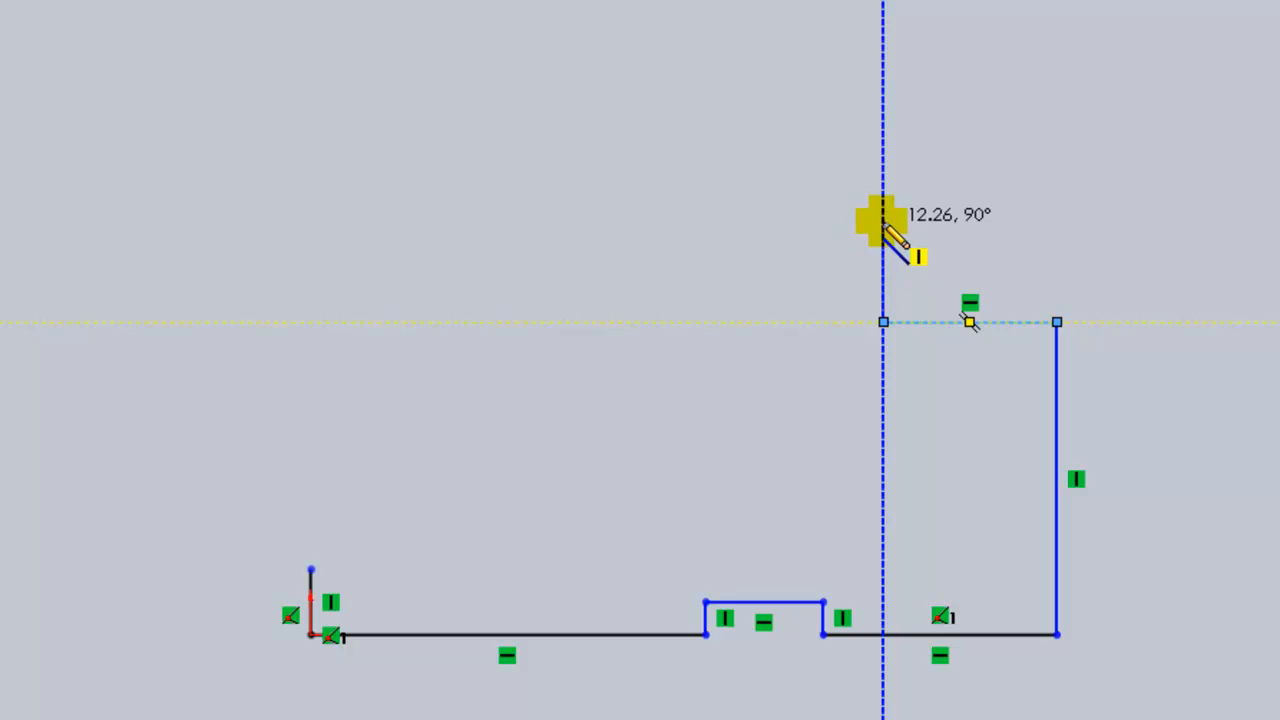
click(883, 220)
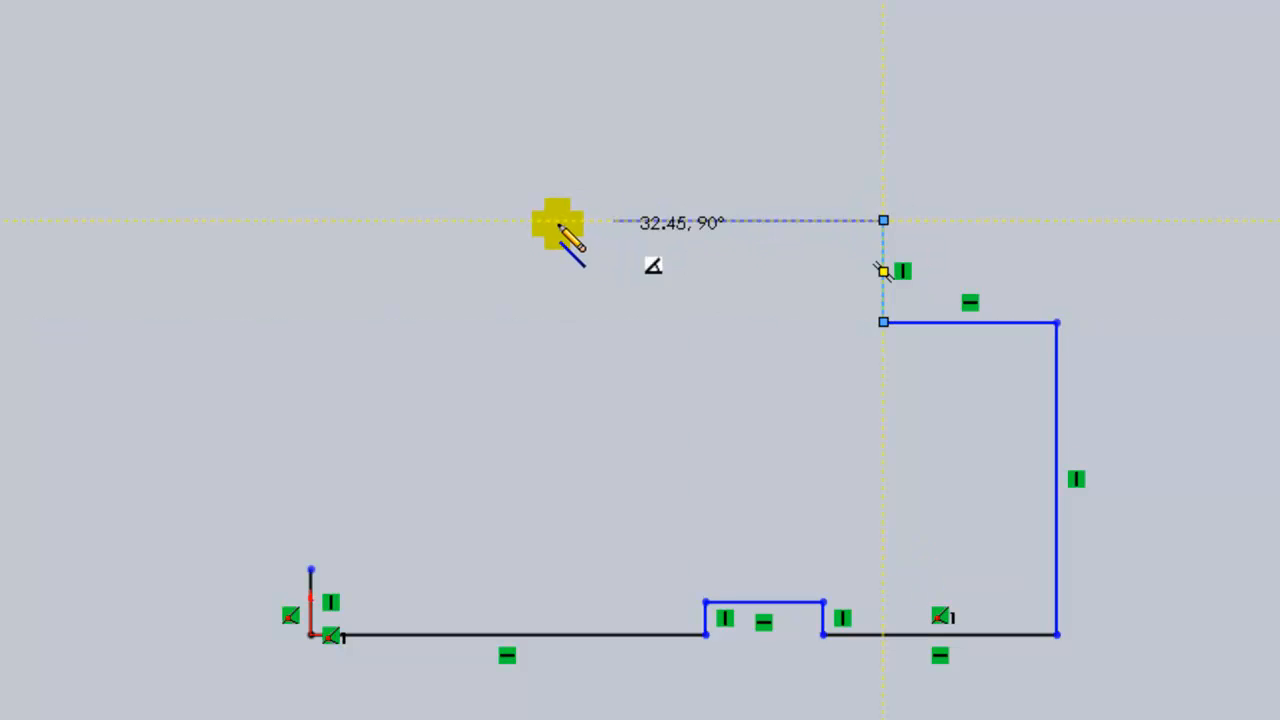
click(484, 220)
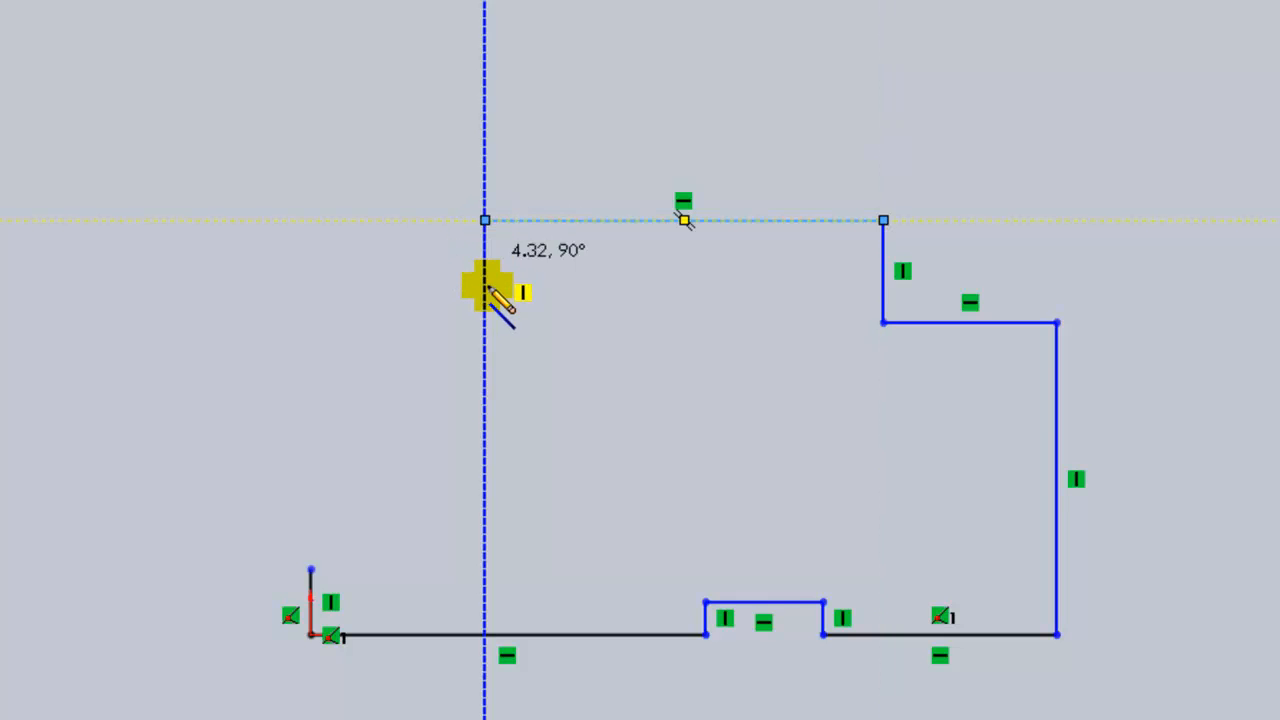
double_click(484, 386)
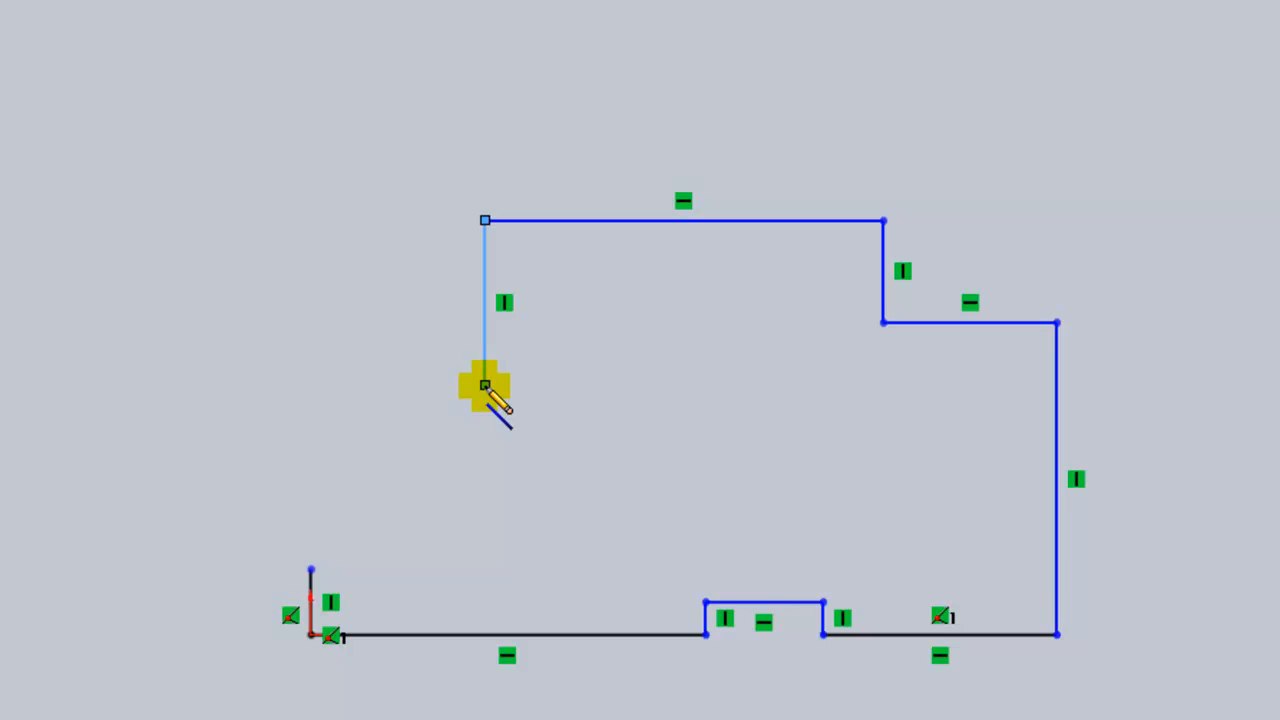
- Close the profile with a tangent arc from the left side's lower end to the top of the short vertical line at the origin
click(484, 386)
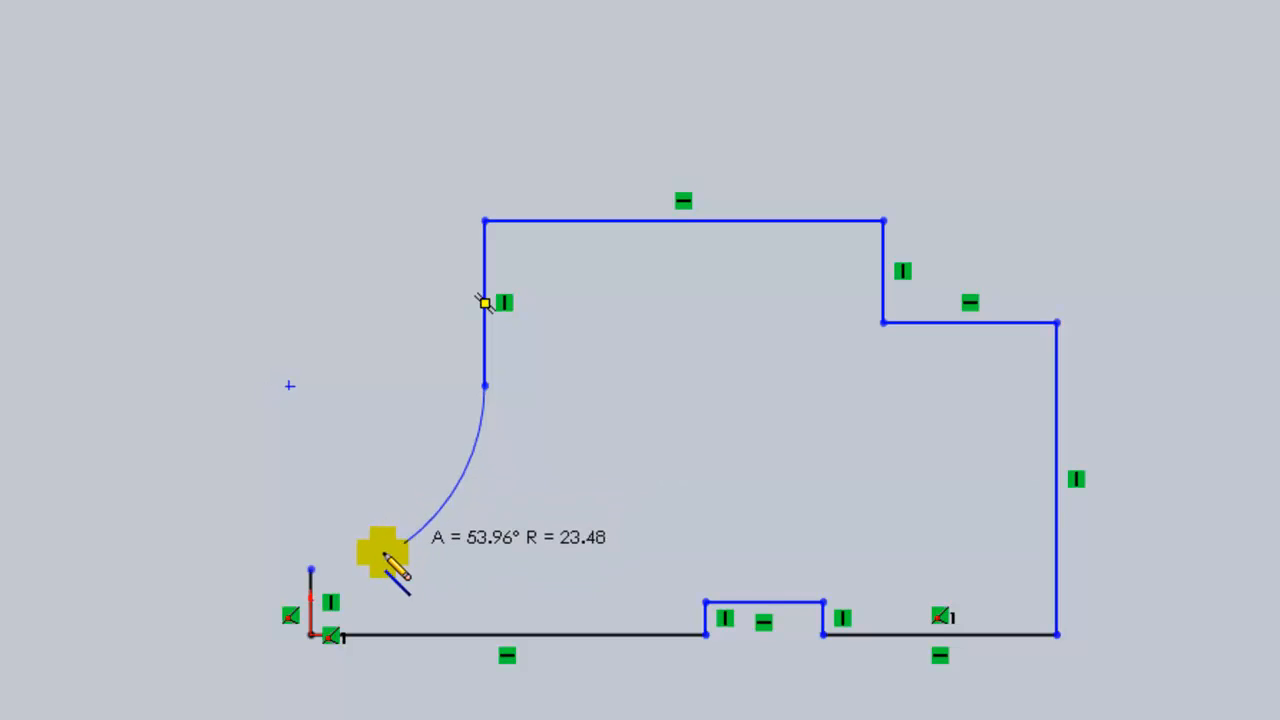
click(310, 568)
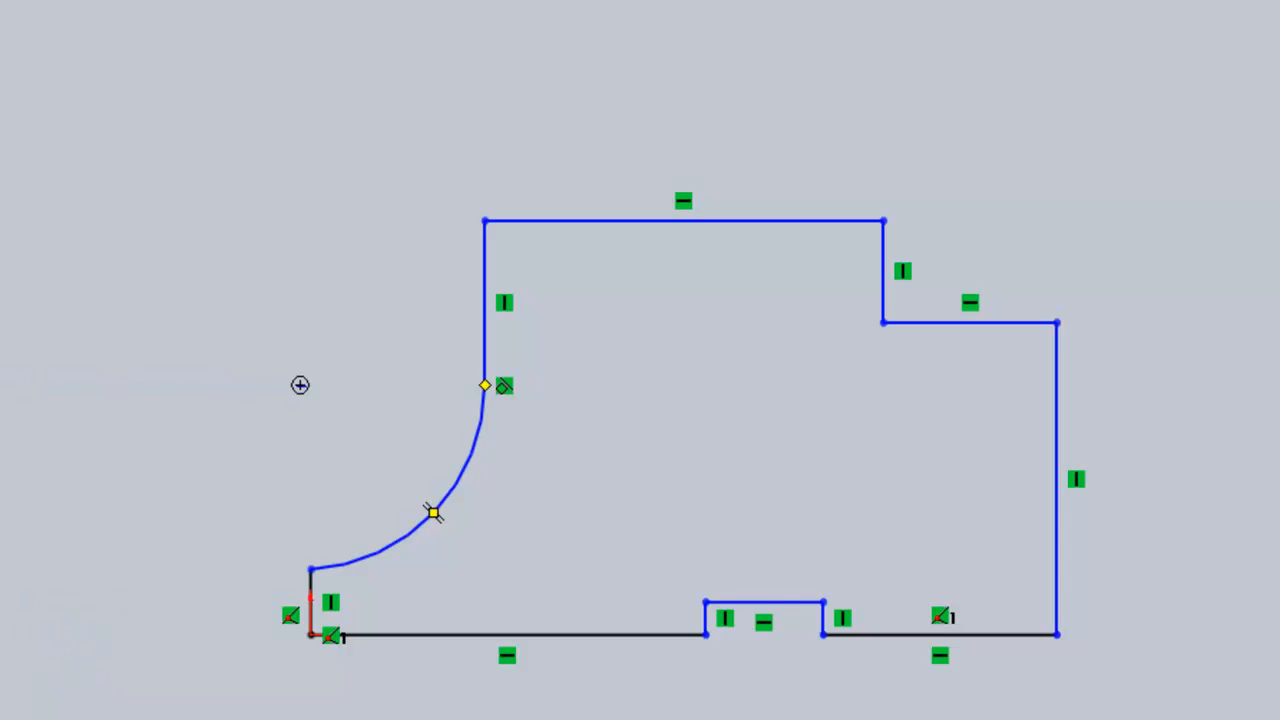
click(226, 423)
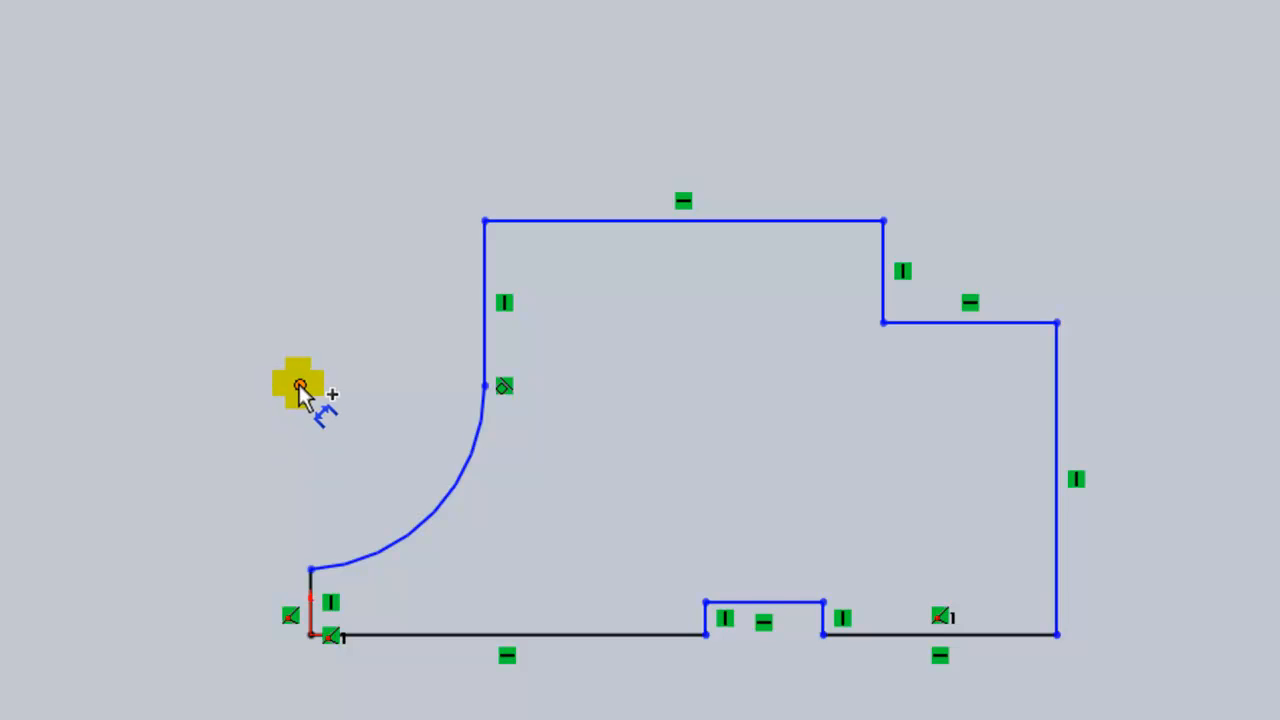
- Dimension the arc's centre 3 mm horizontally from the short vertical line at the origin and set the arc's radius to 32 mm
click(310, 600)
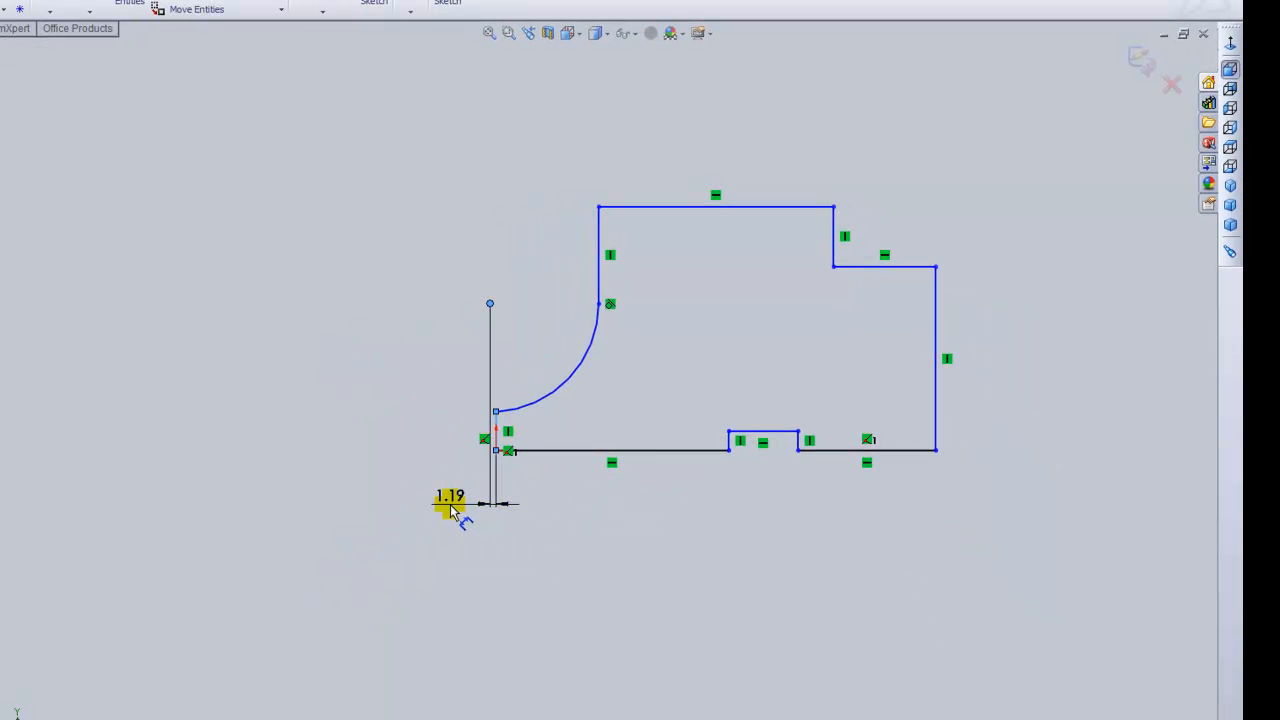
click(452, 512)
text(3)
key(Return)
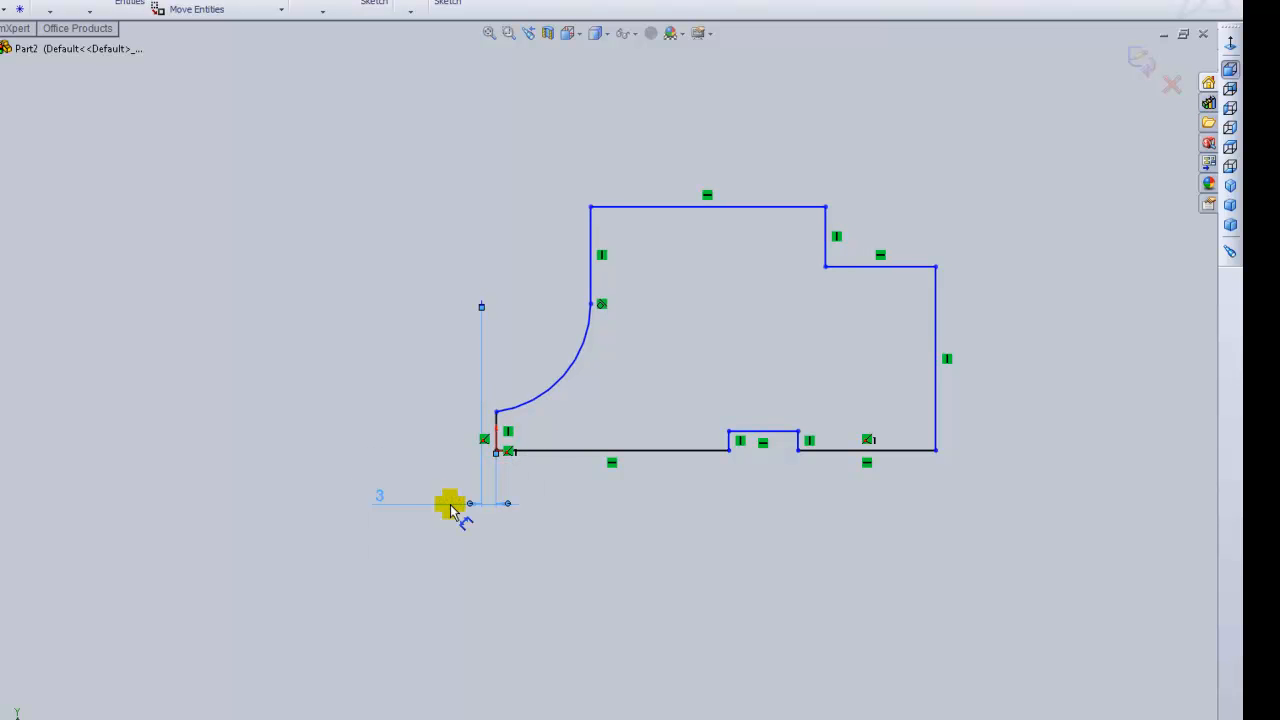
click(558, 372)
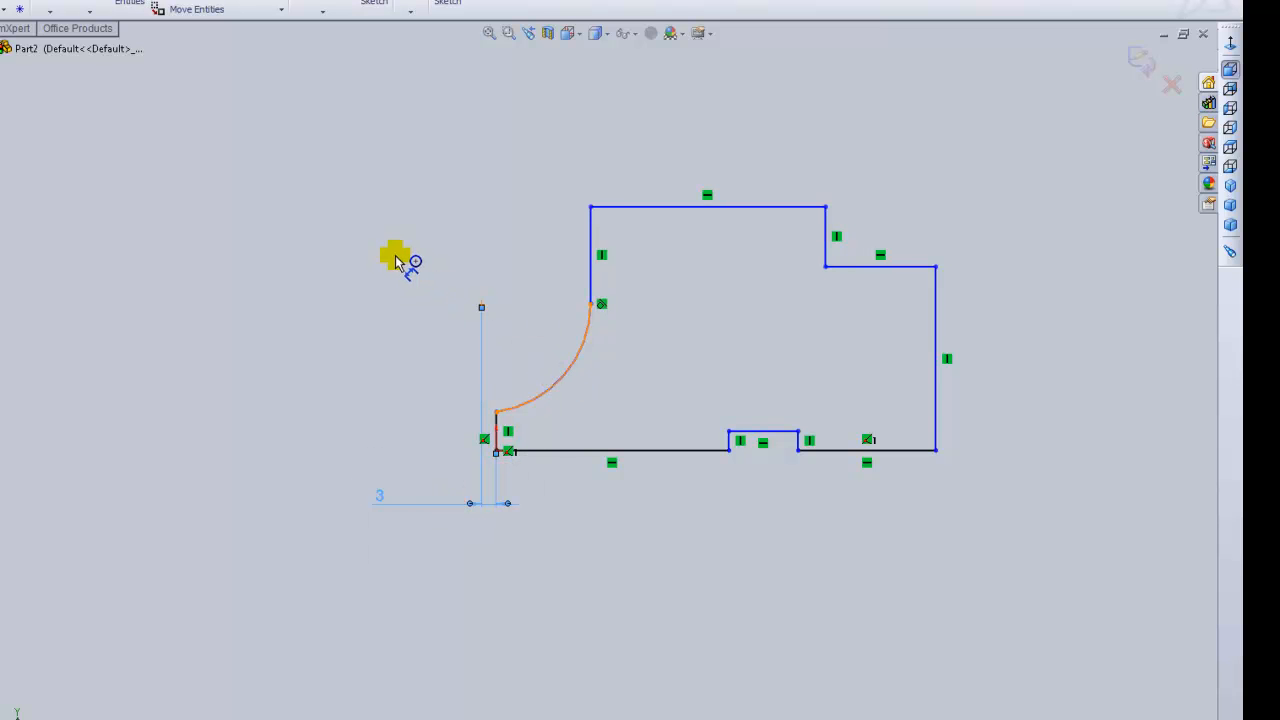
click(393, 255)
click(393, 255)
text(32)
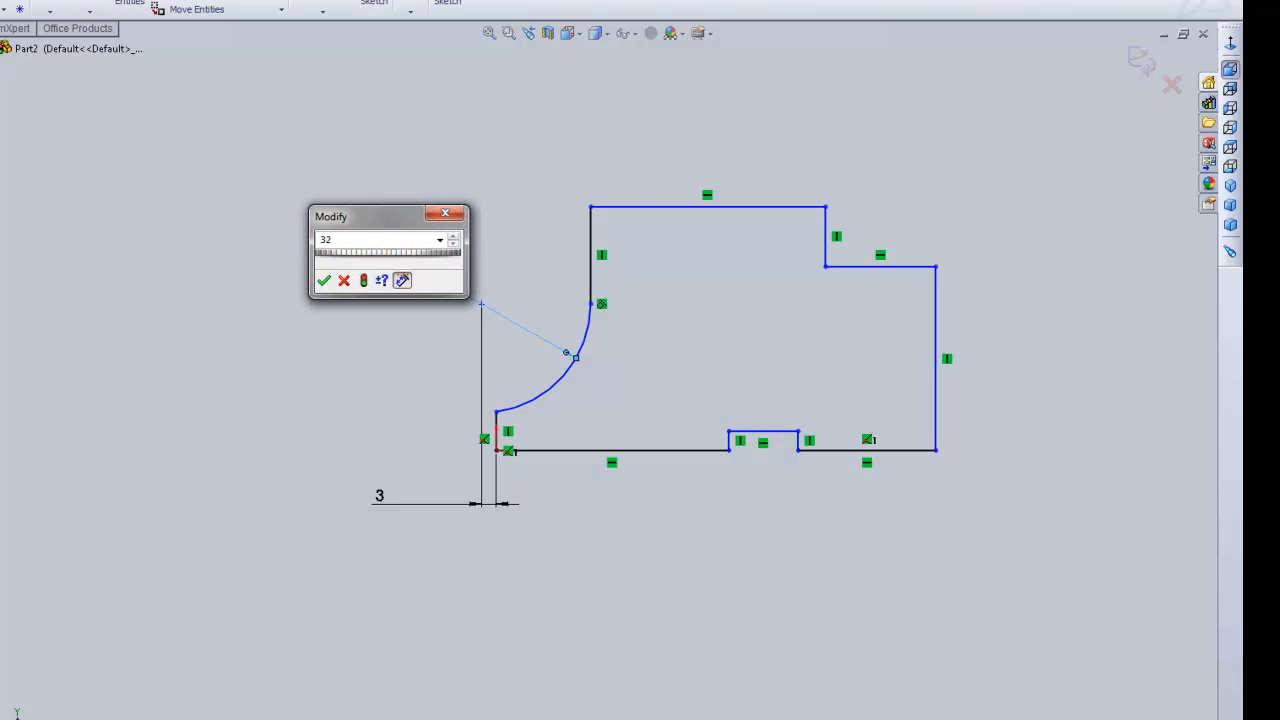
key(Return)
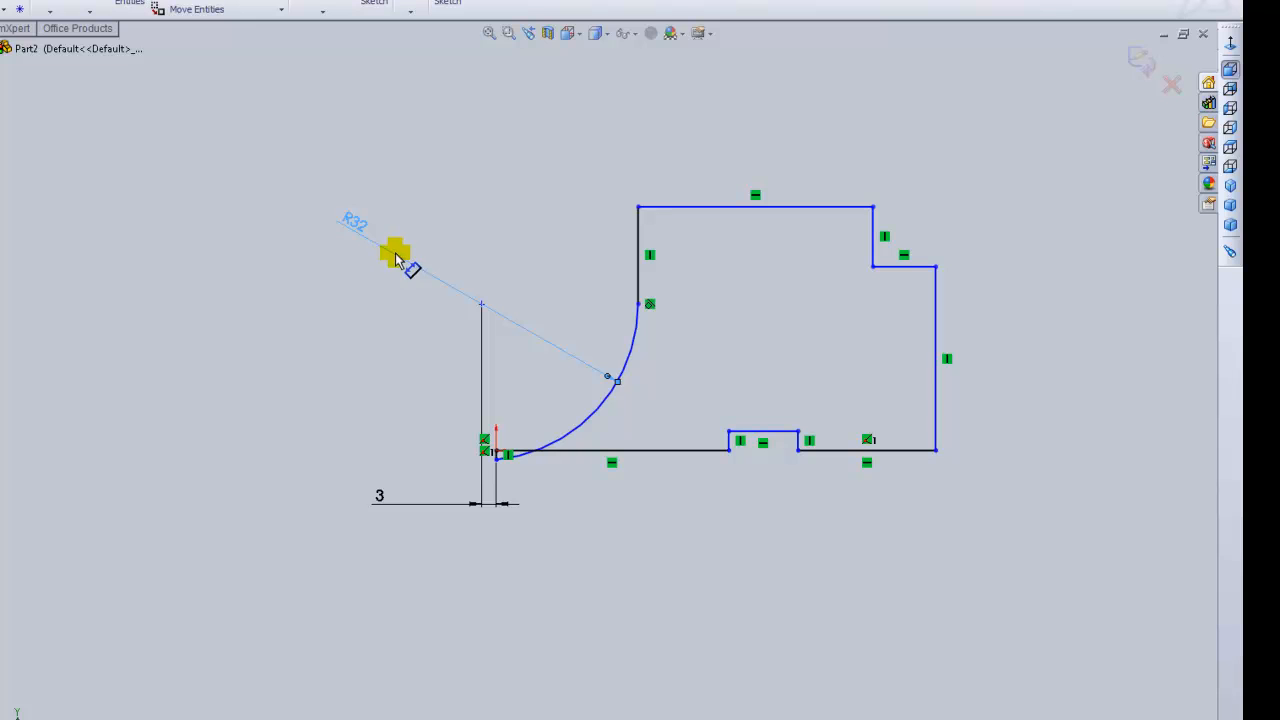
- Dimension the overall height between the top and bottom edges of the profile as 63 mm
click(770, 208)
click(837, 449)
click(1078, 318)
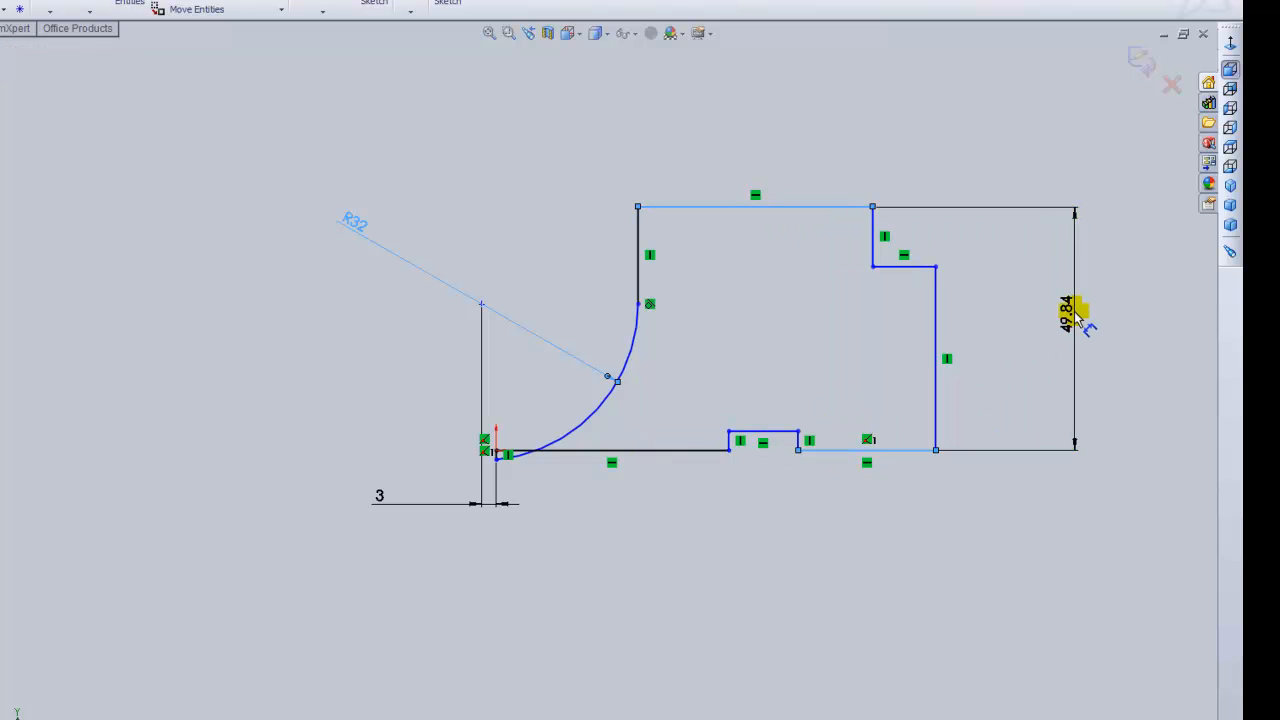
text(63)
key(Return)
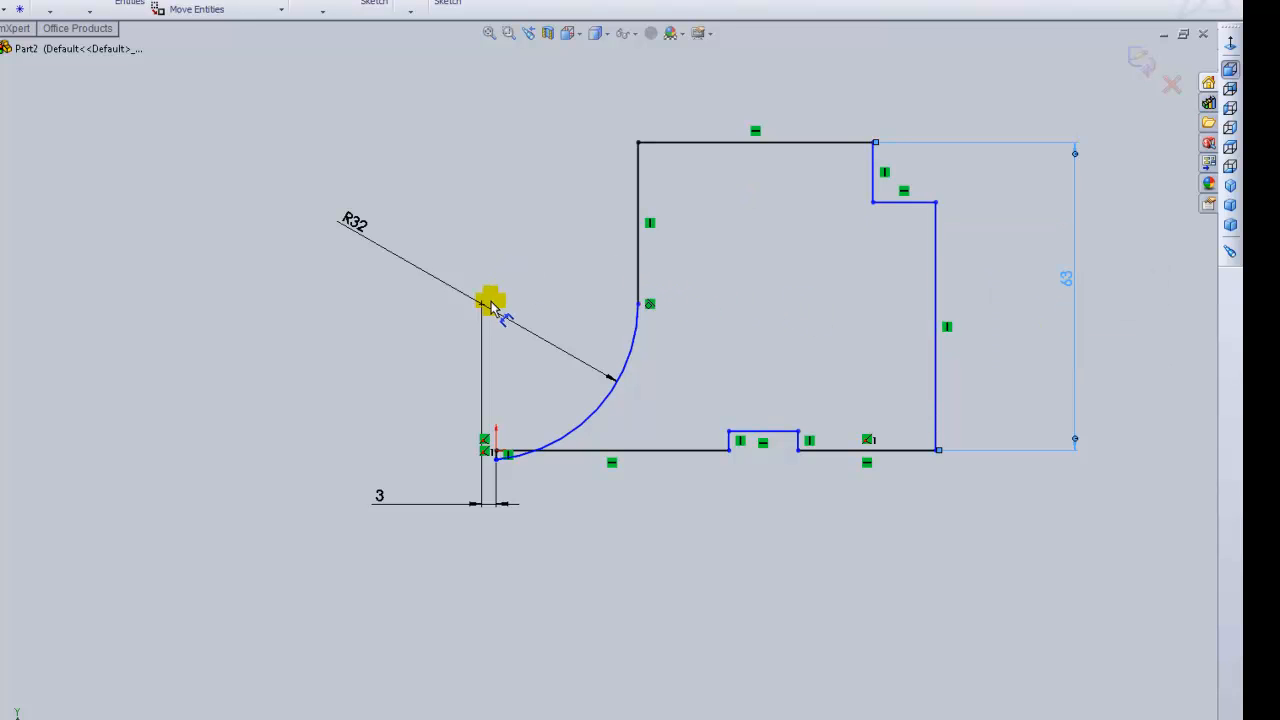
- Dimension the arc's centre 35 mm above the bottom edge of the profile
click(622, 452)
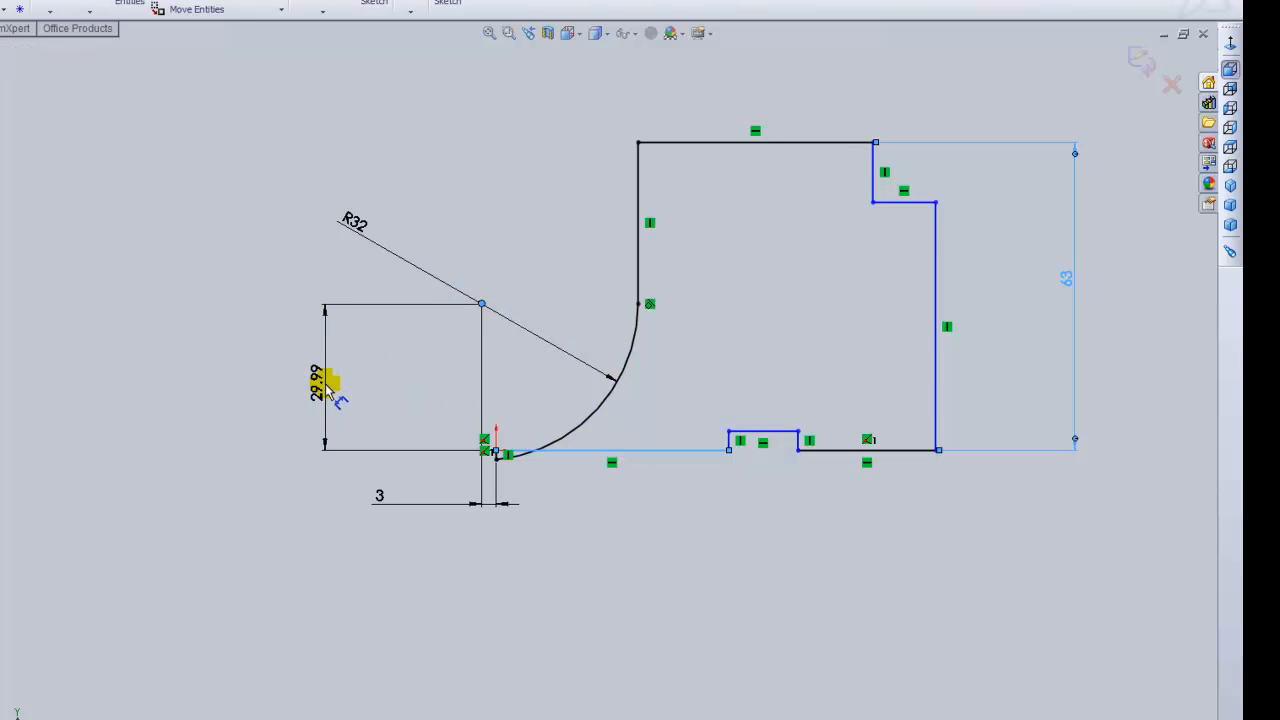
click(328, 388)
text(35)
key(Return)
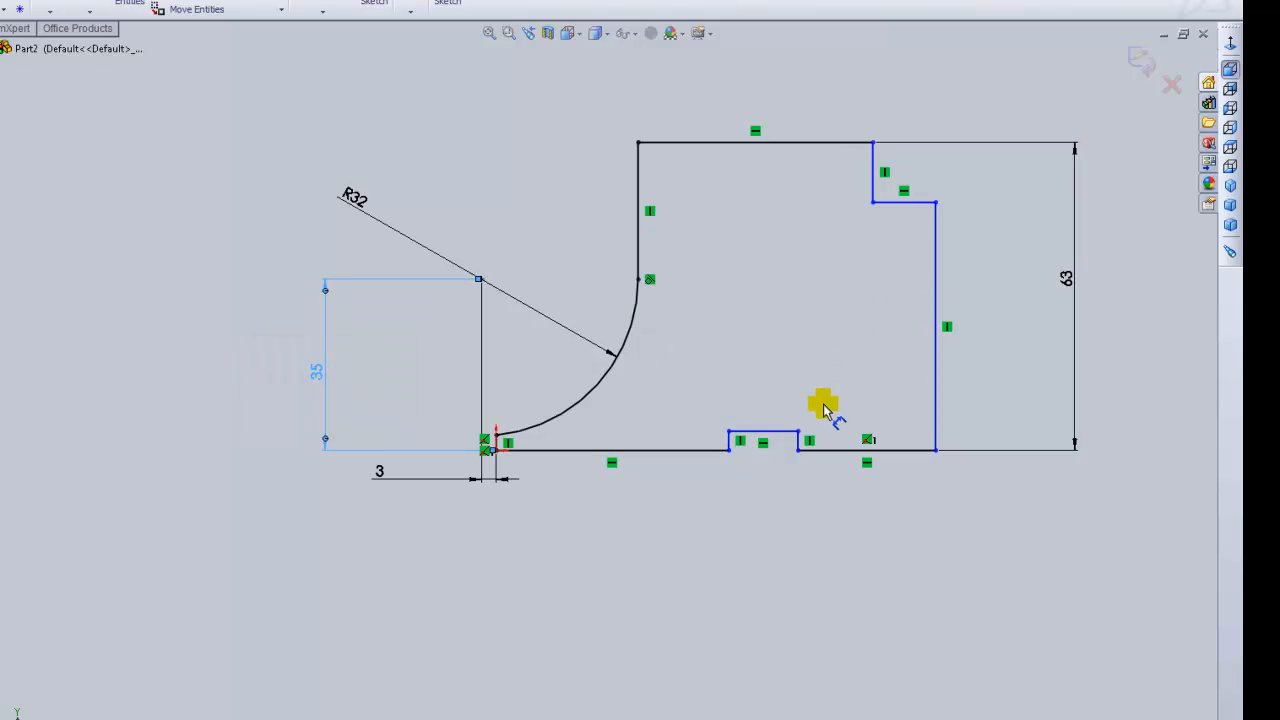
- Dimension the notch in the bottom edge 14 mm wide and 5 mm deep
click(770, 414)
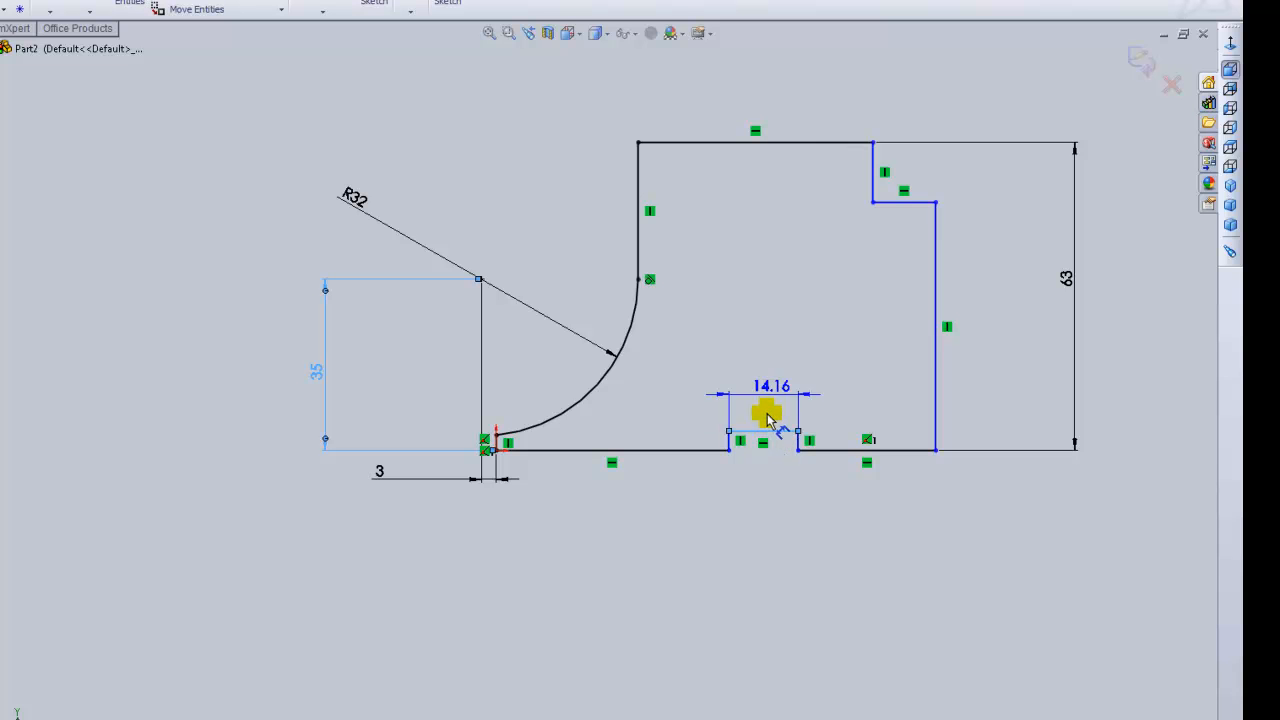
click(764, 532)
text(14)
key(Return)
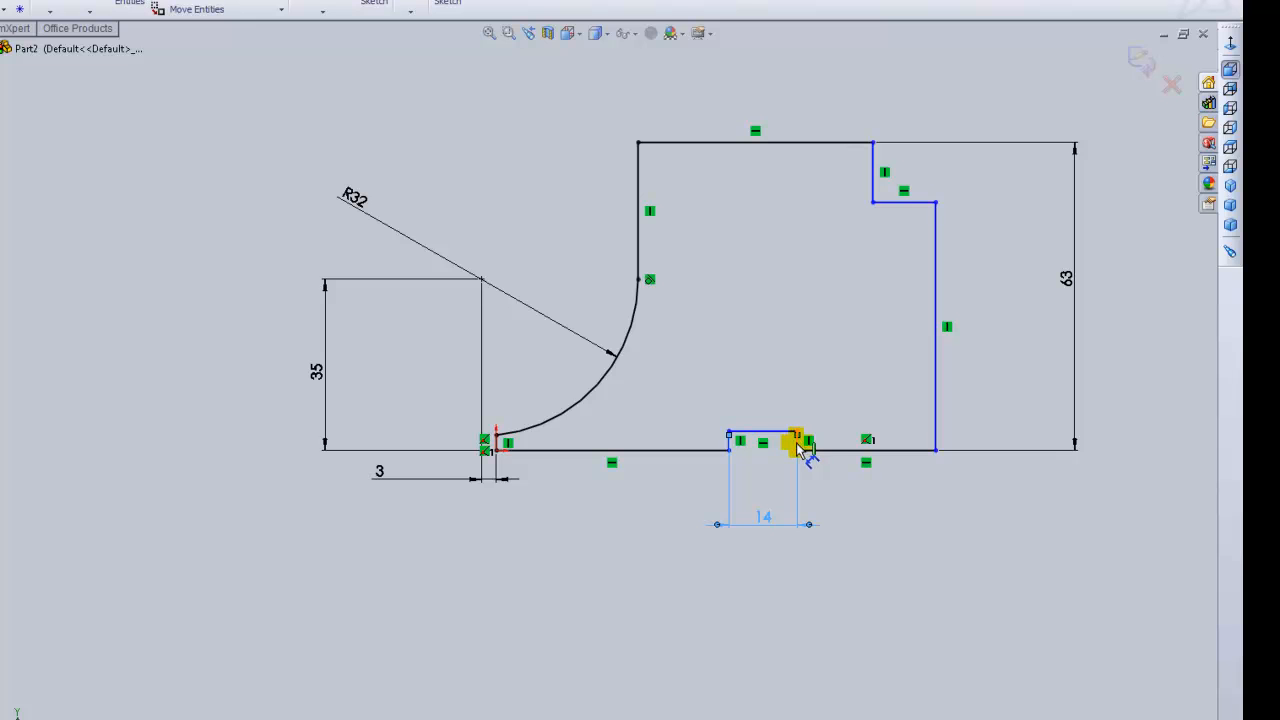
click(800, 443)
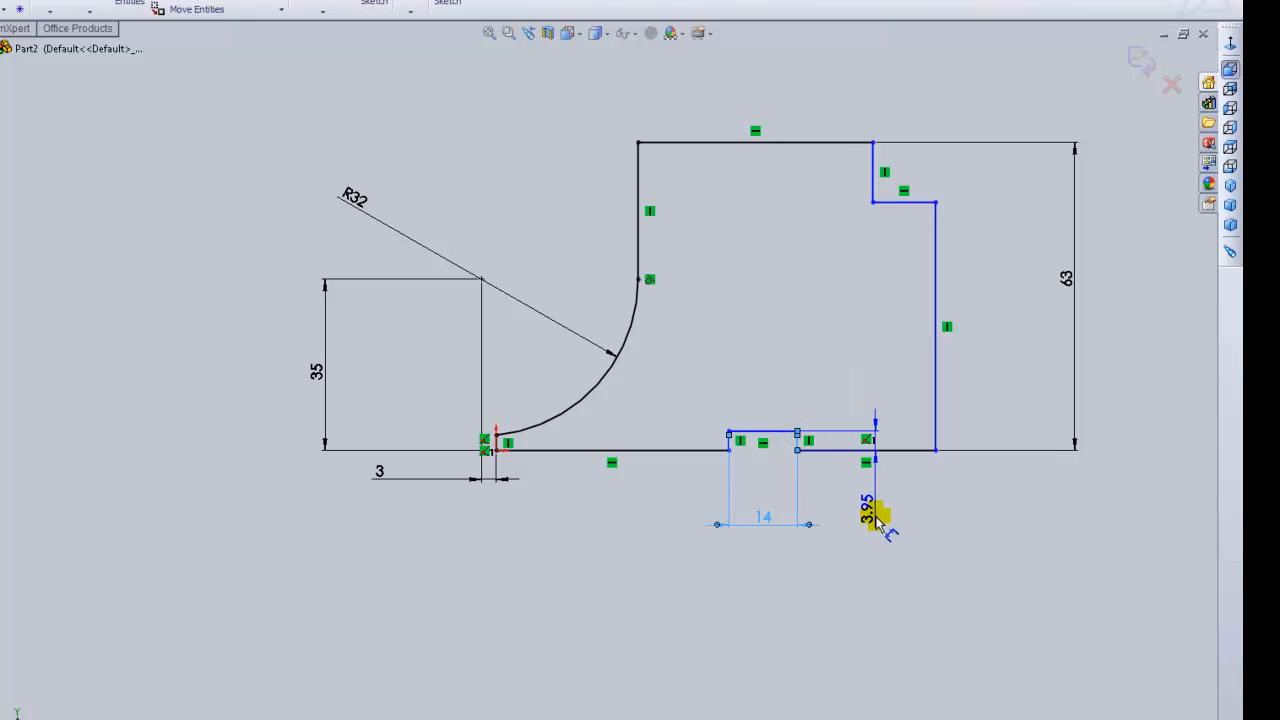
click(878, 524)
text(5)
key(Return)
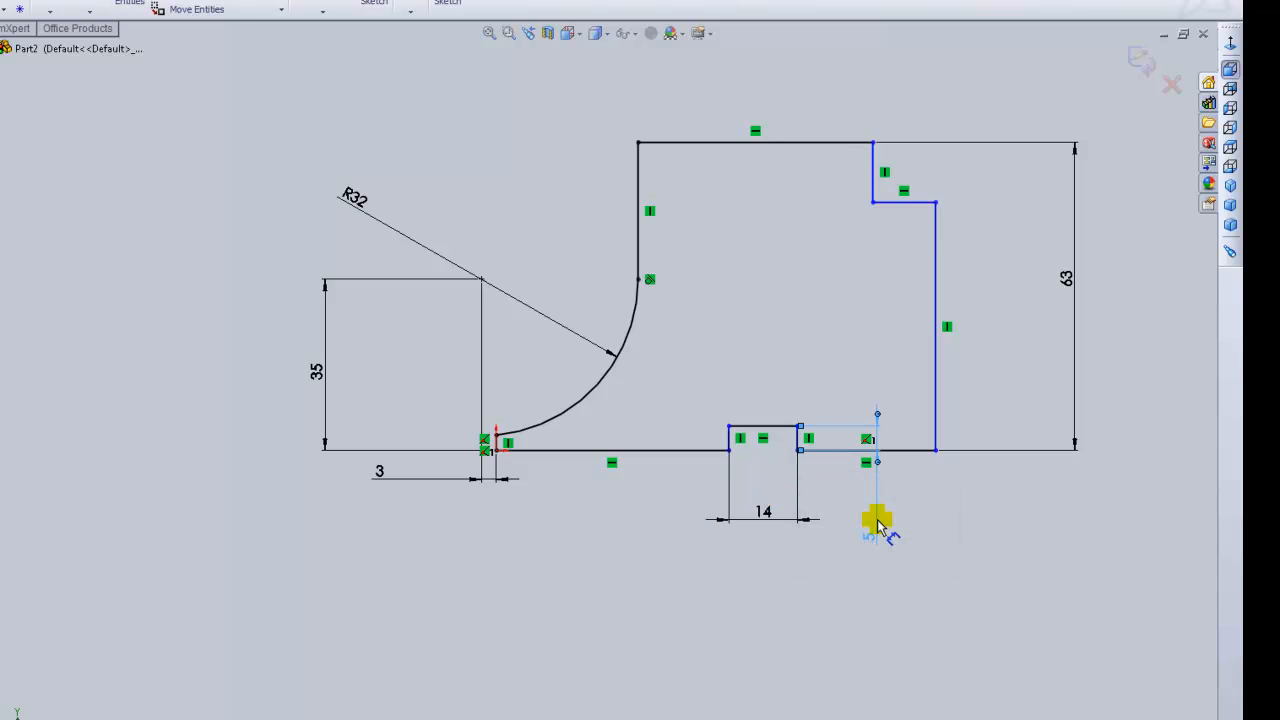
- Set the length of the bottom edge segment to the right of the notch to 32 mm
click(857, 452)
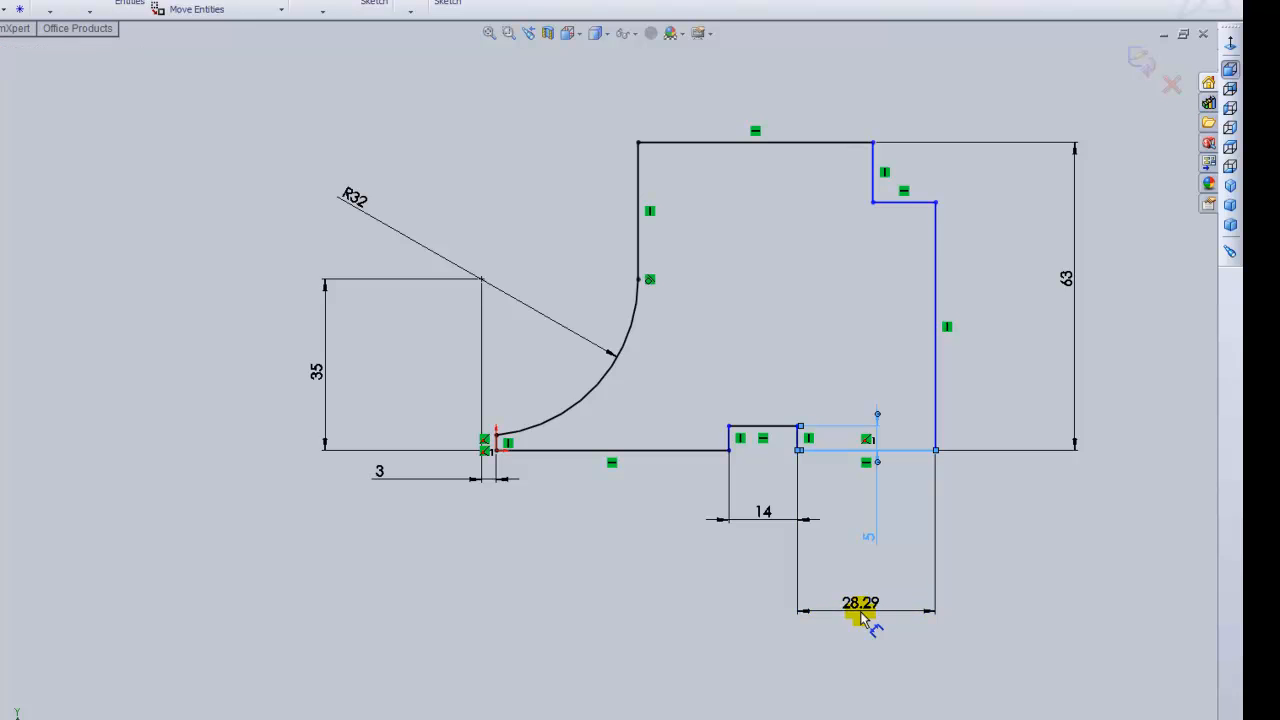
click(862, 618)
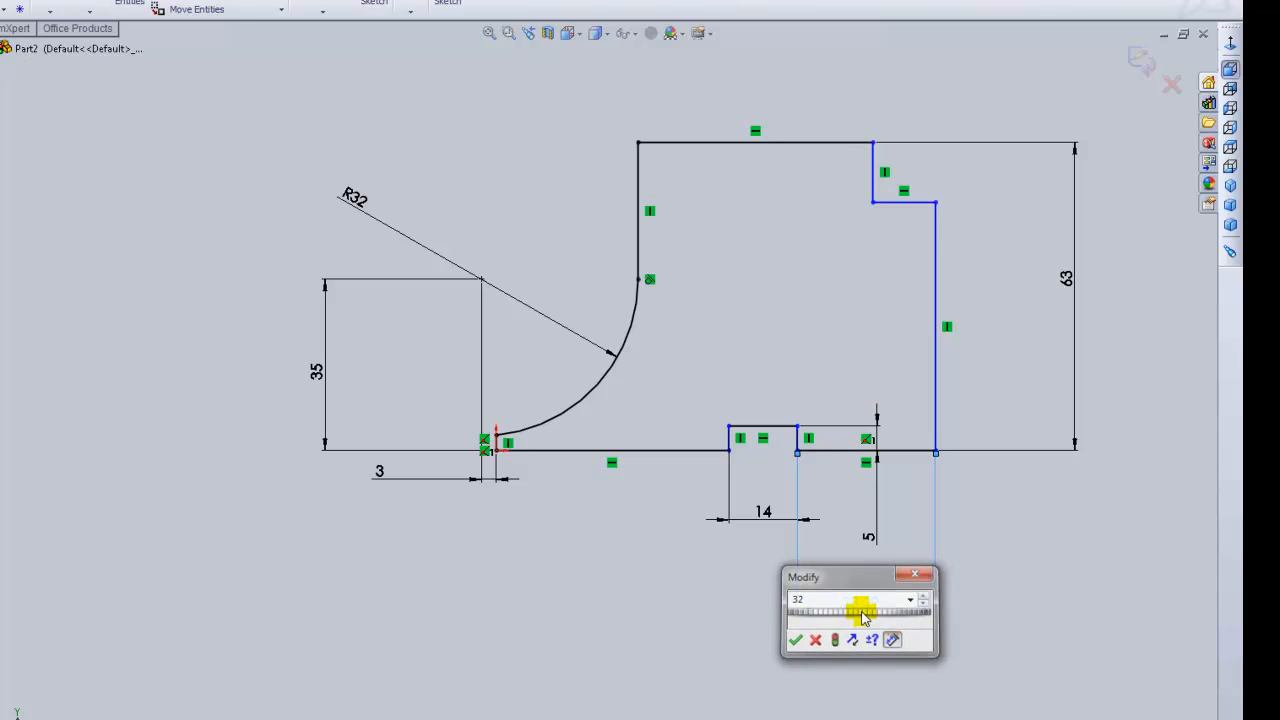
text(32)
key(Return)
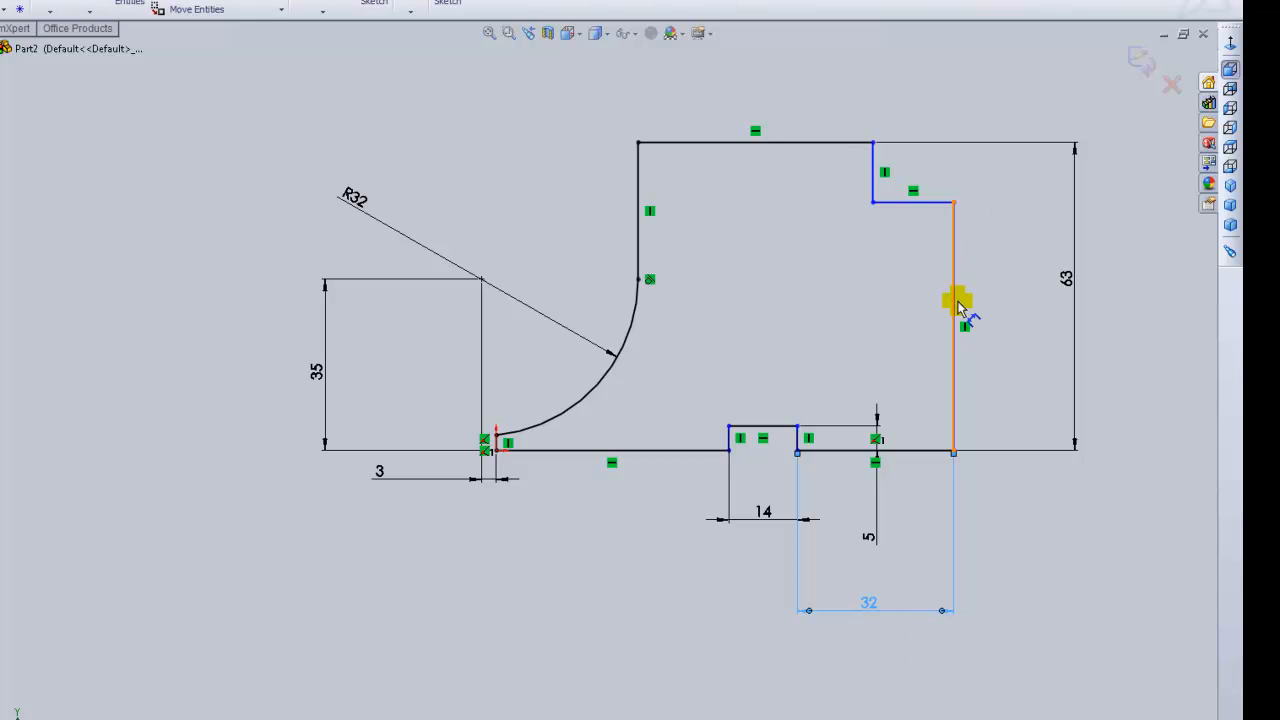
- Dimension the vertical edge of the upper-right corner step as 16 mm
click(876, 174)
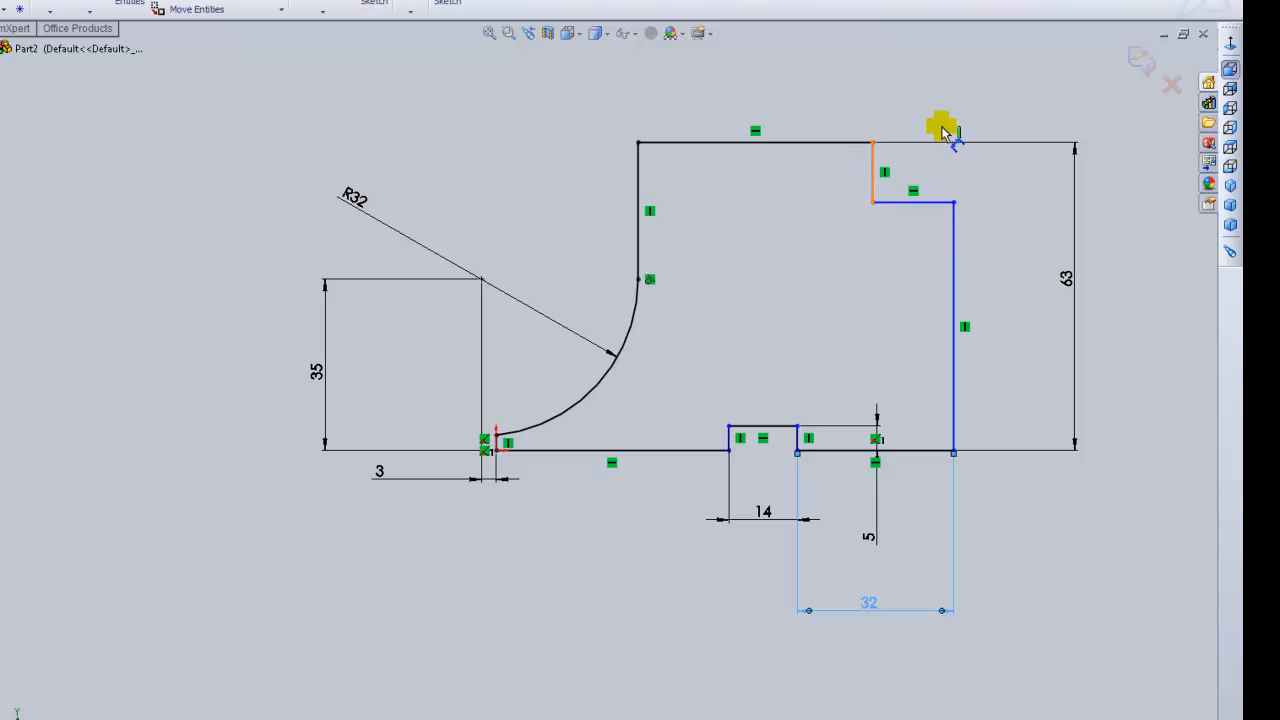
click(944, 101)
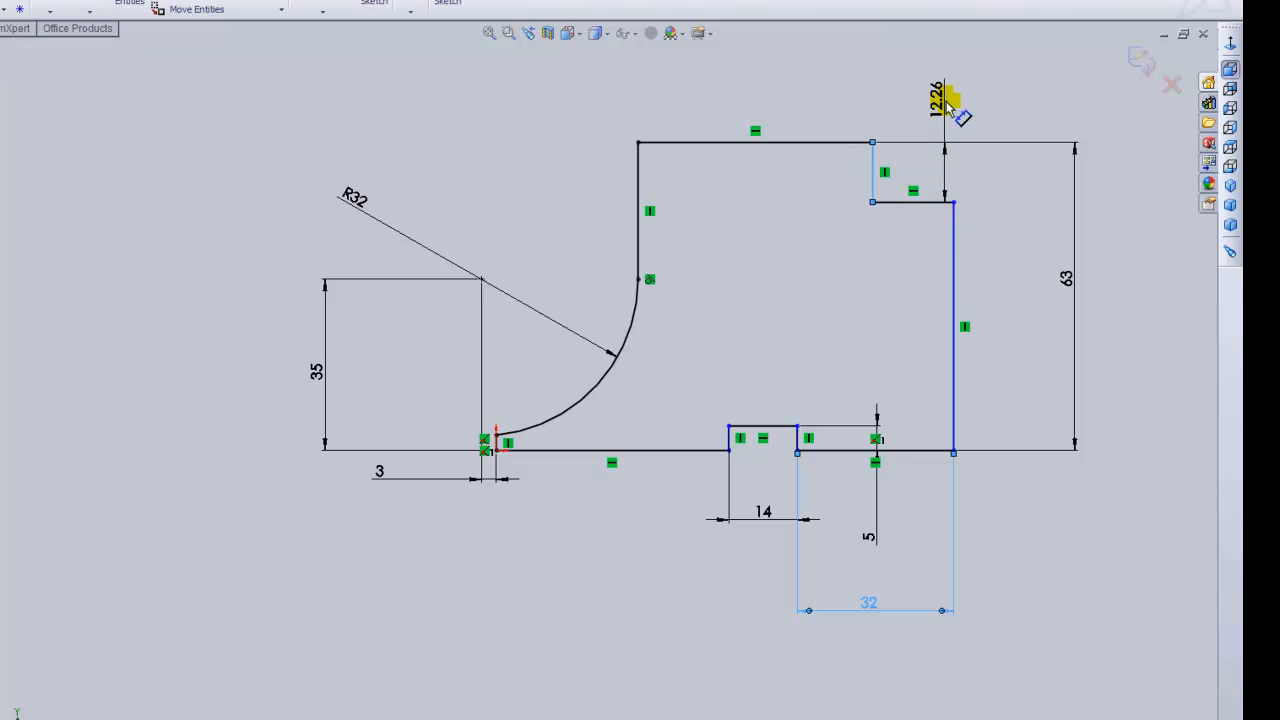
text(16)
key(Return)
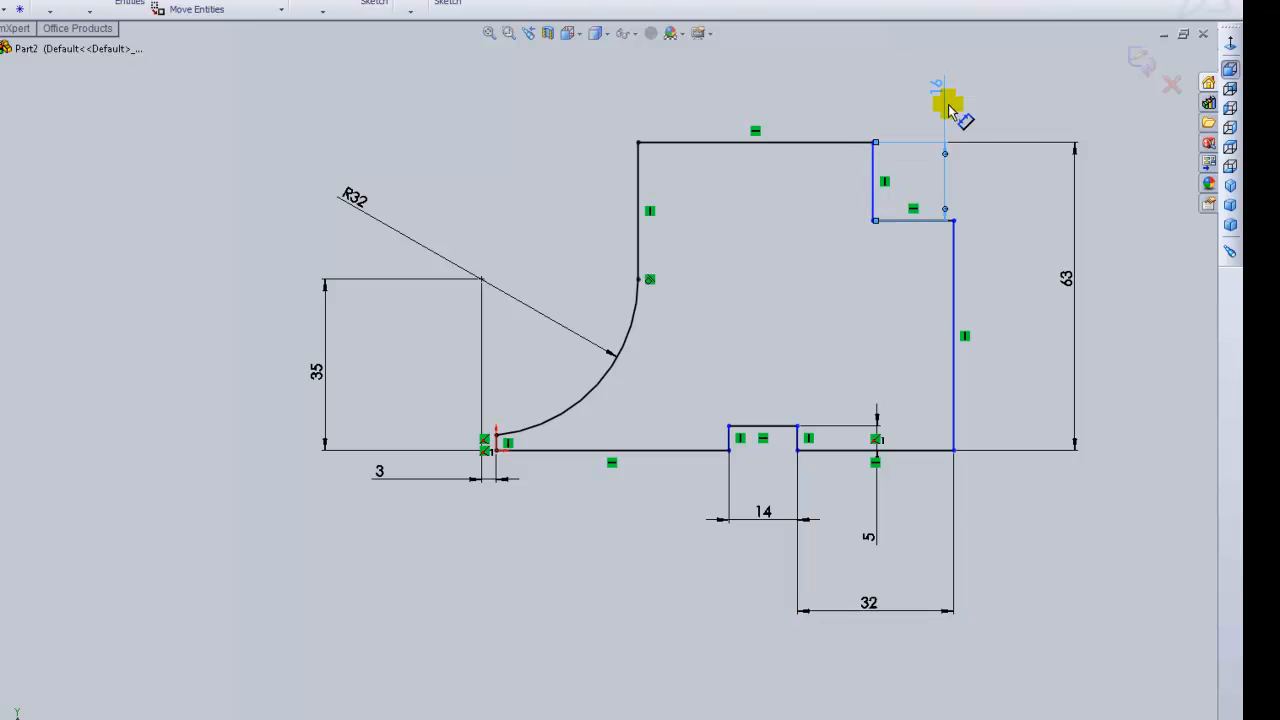
- Dimension the horizontal edge of the upper-right corner step as 35 mm
click(910, 221)
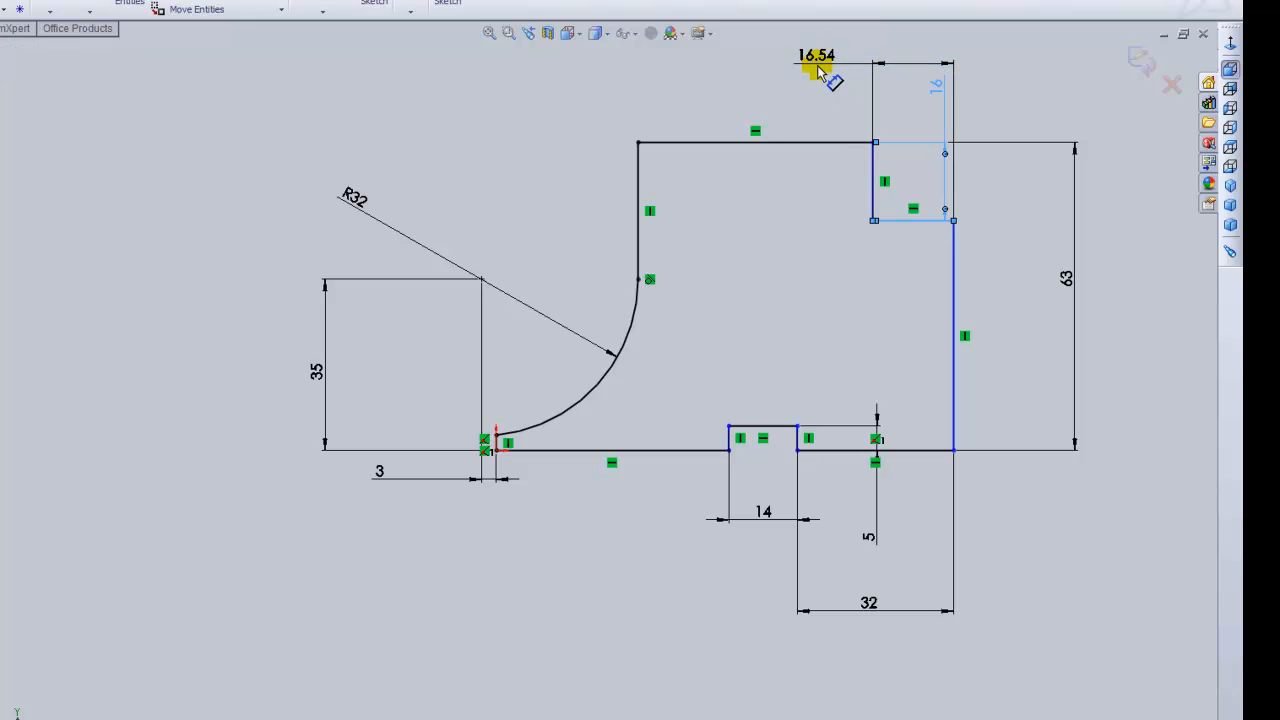
click(818, 72)
text(35)
key(Return)
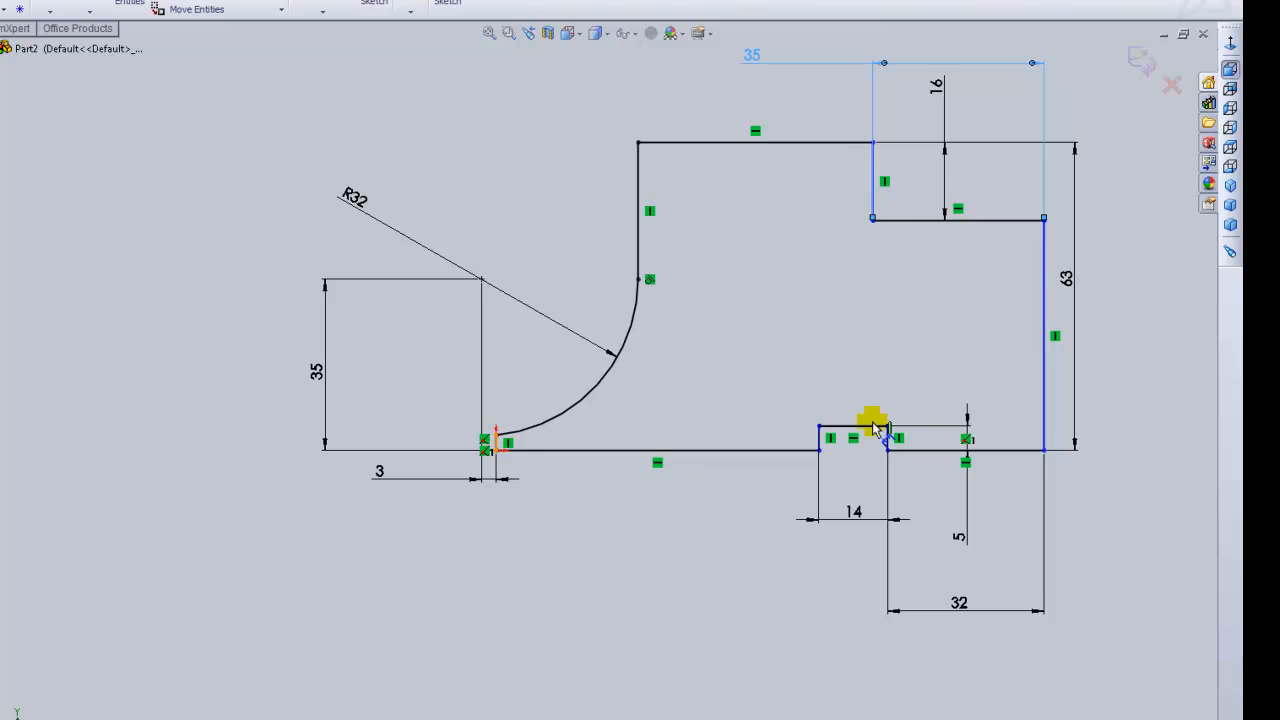
- Dimension the profile's overall width, from the short vertical edge at the origin to the far vertical edge, as 98 mm and exit the sketch
click(1045, 410)
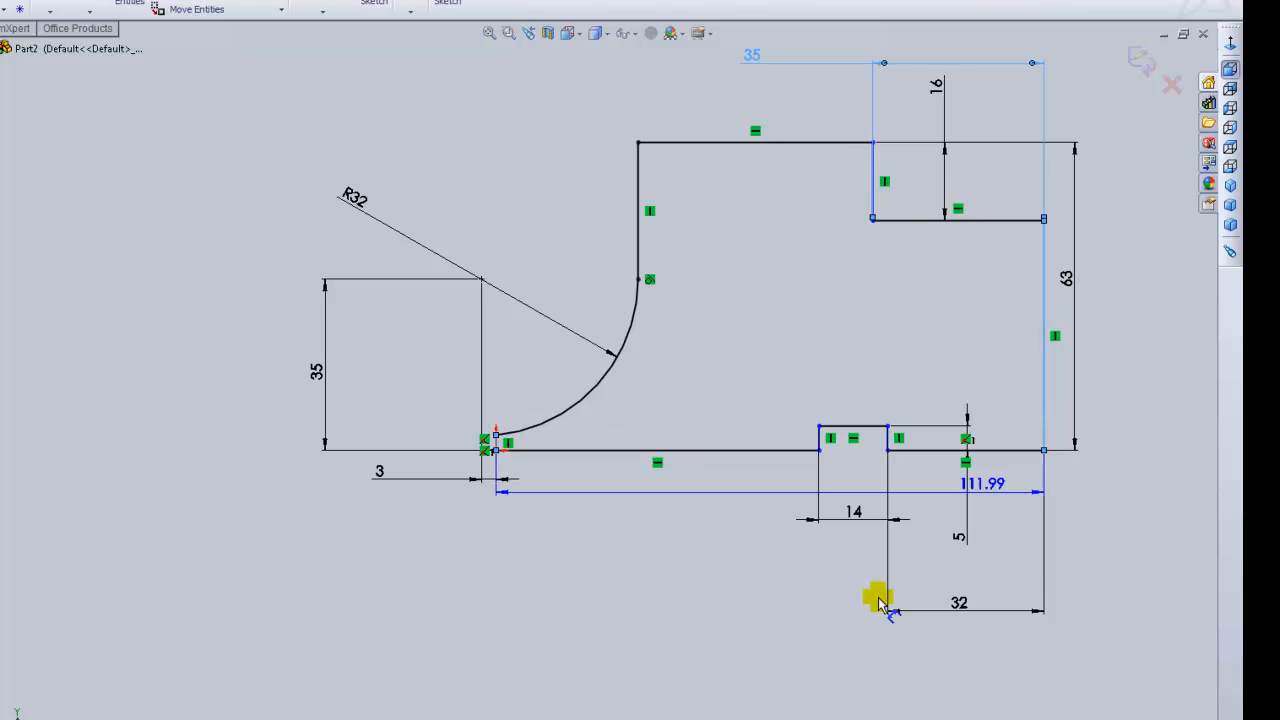
click(814, 690)
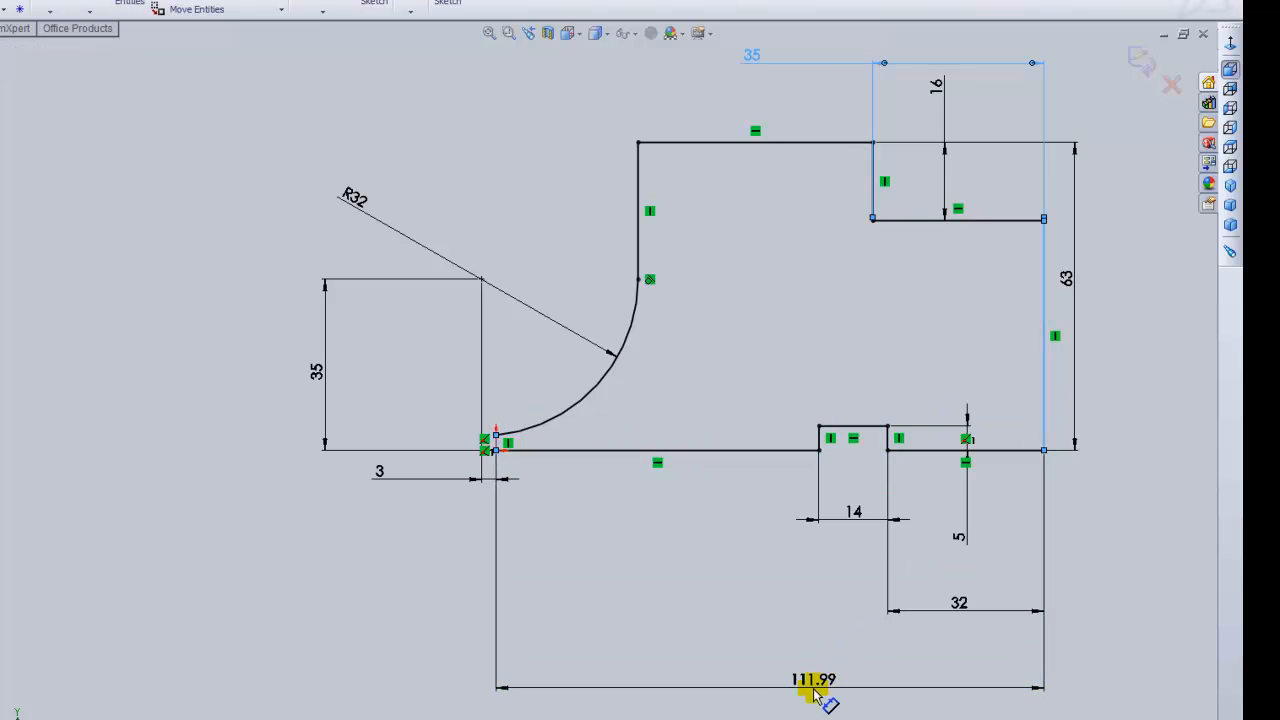
click(814, 690)
text(95)
key(Return)
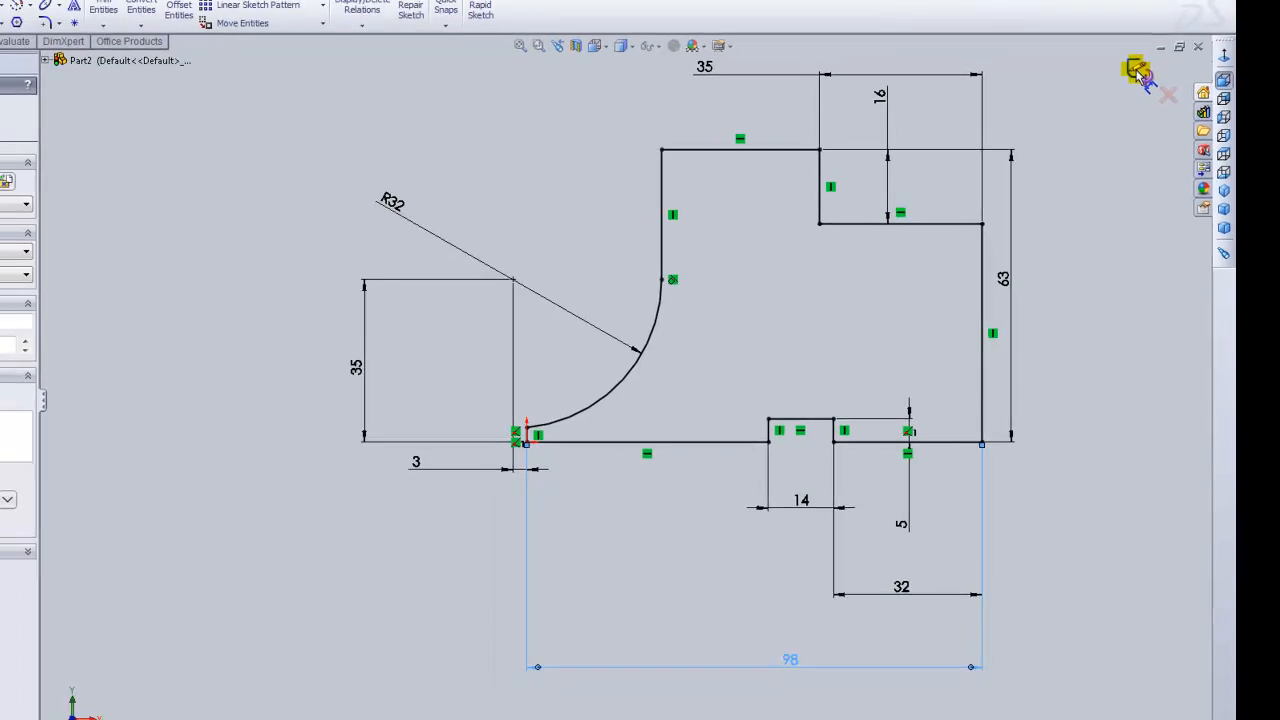
click(1138, 73)
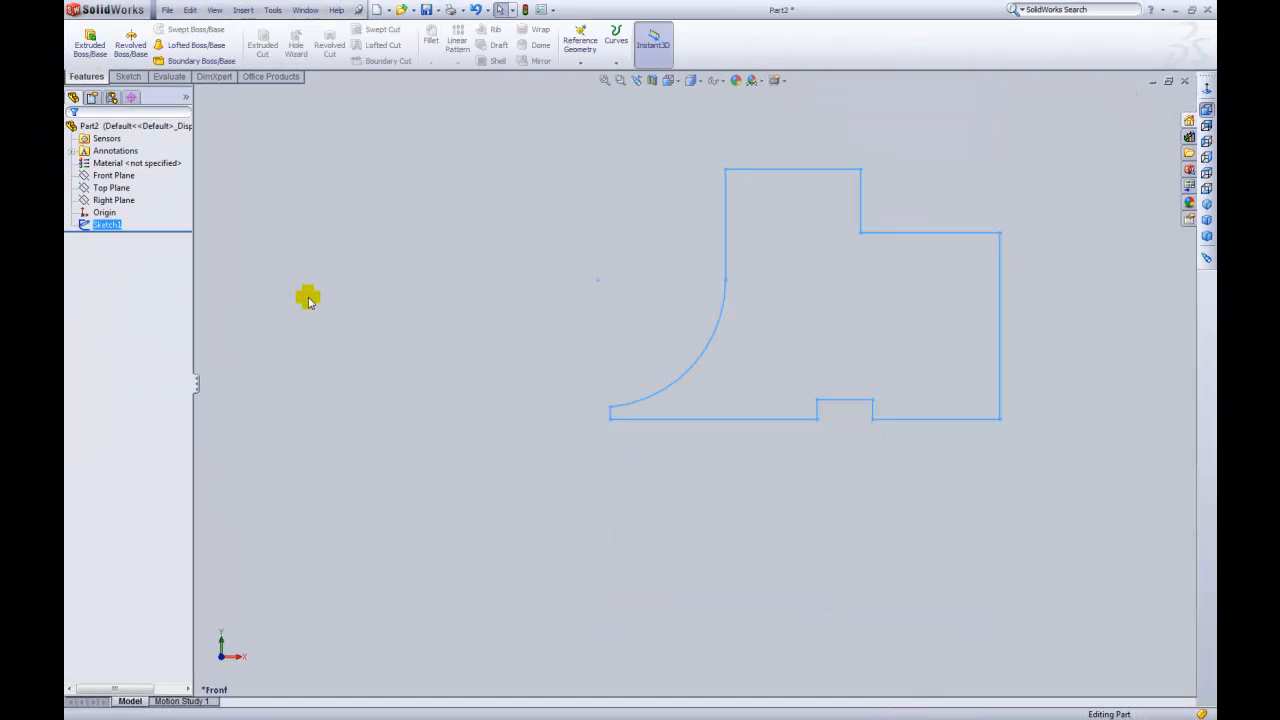
- Extrude the profile 41 mm as a blind boss in the reversed direction from the sketch plane
click(90, 42)
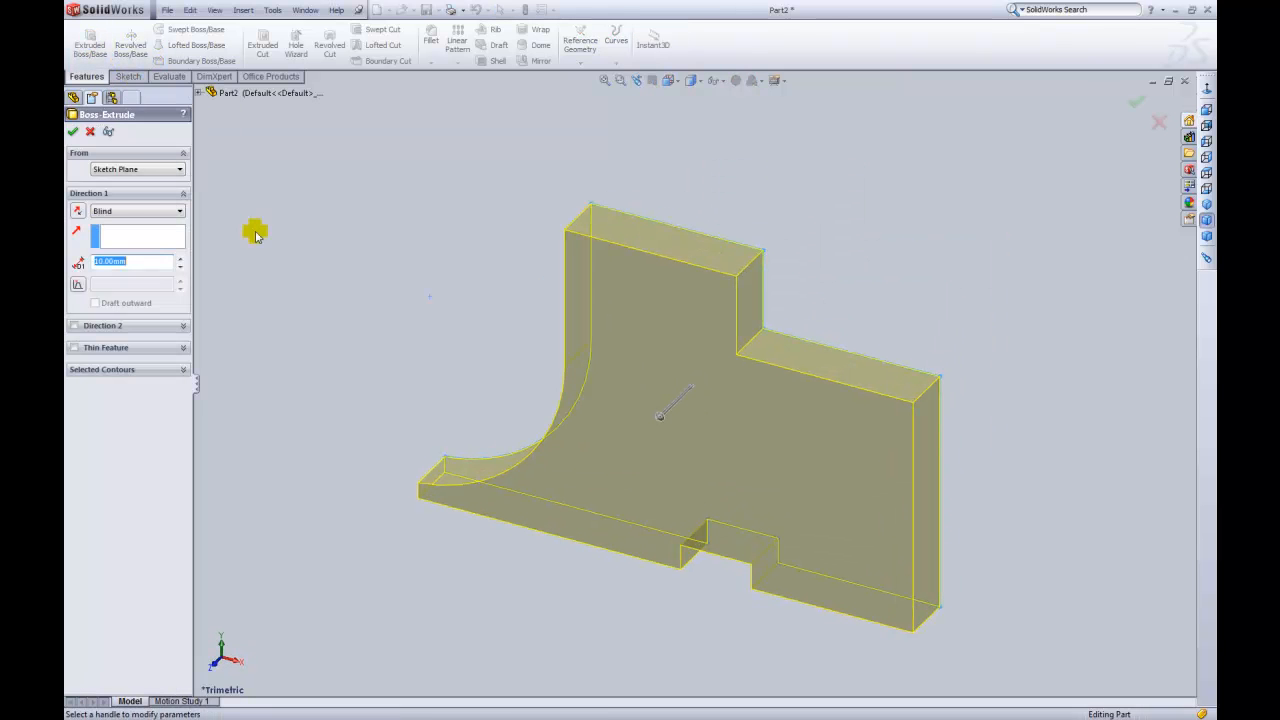
click(77, 213)
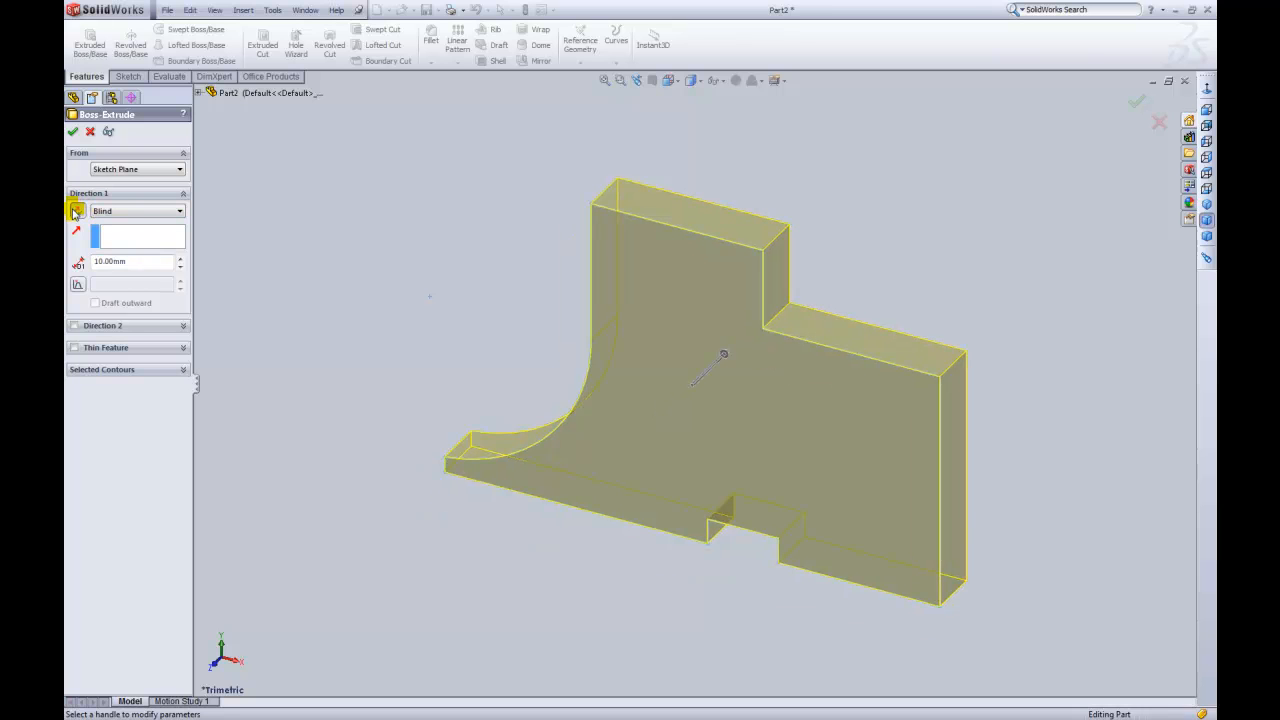
double_click(135, 261)
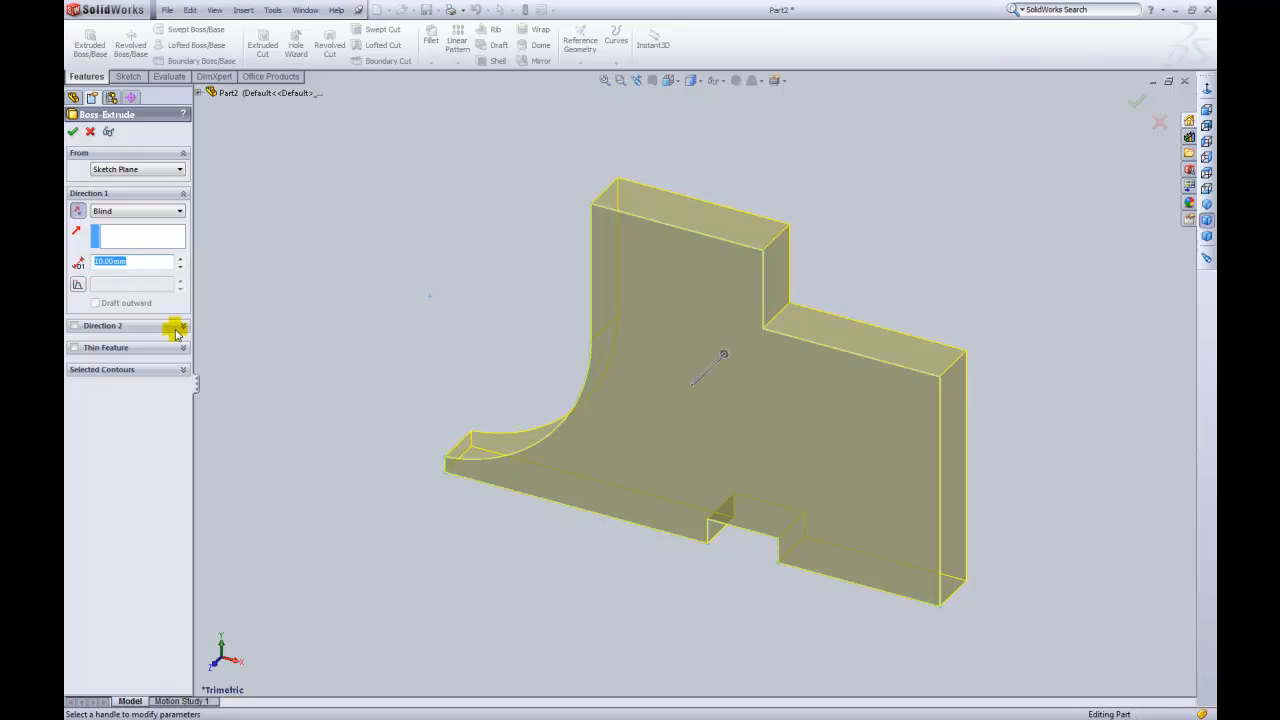
text(4)
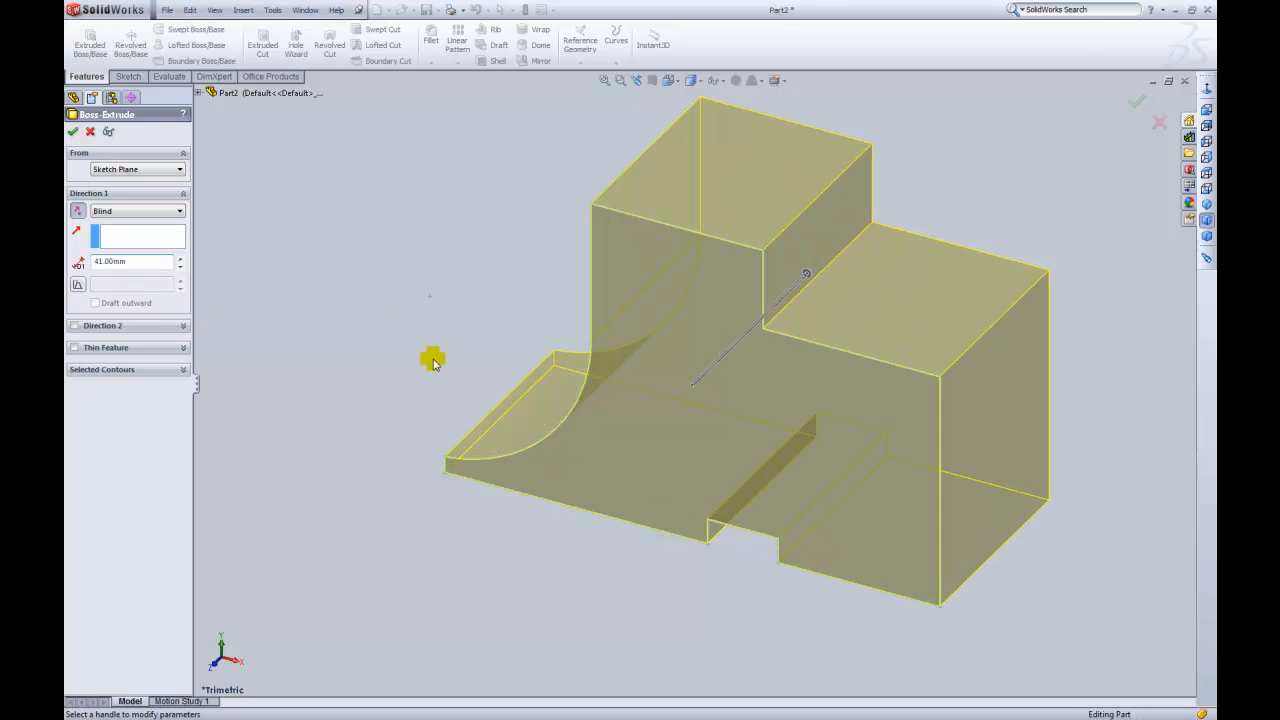
click(74, 132)
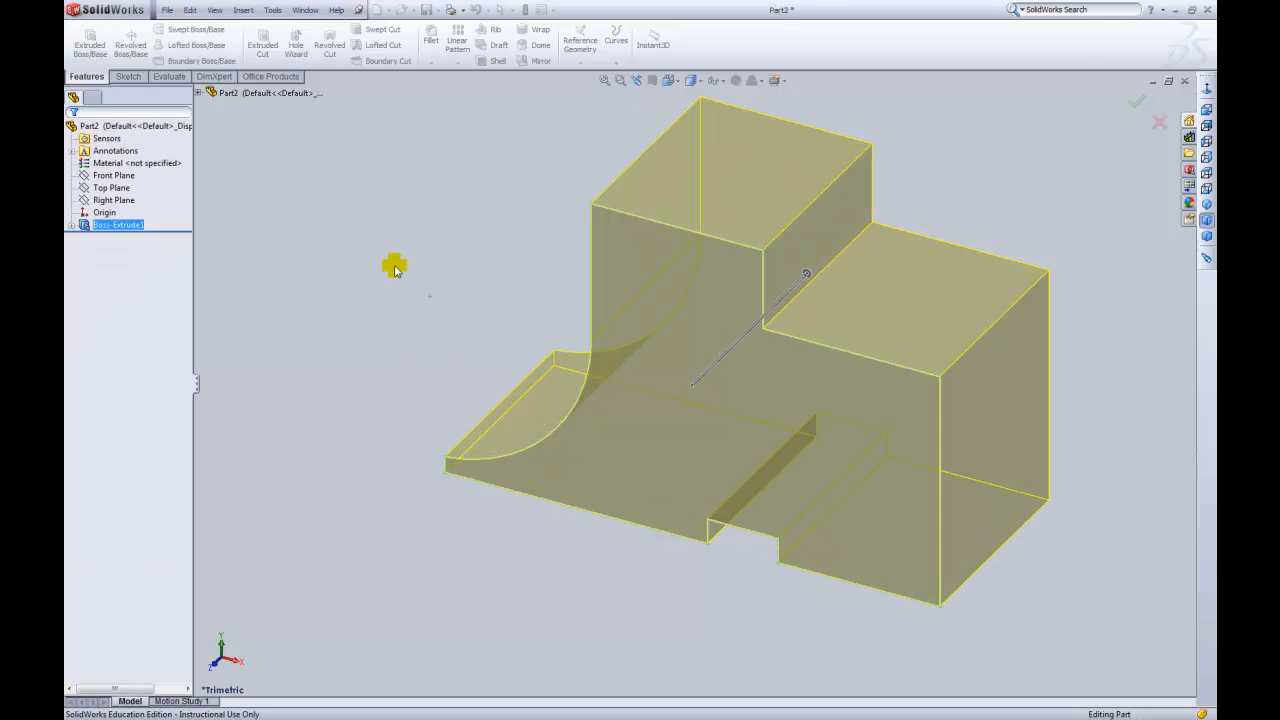
- Start a sketch on the flat vertical face directly above the curved surface and view it straight on
middle_drag(398, 341, 439, 280)
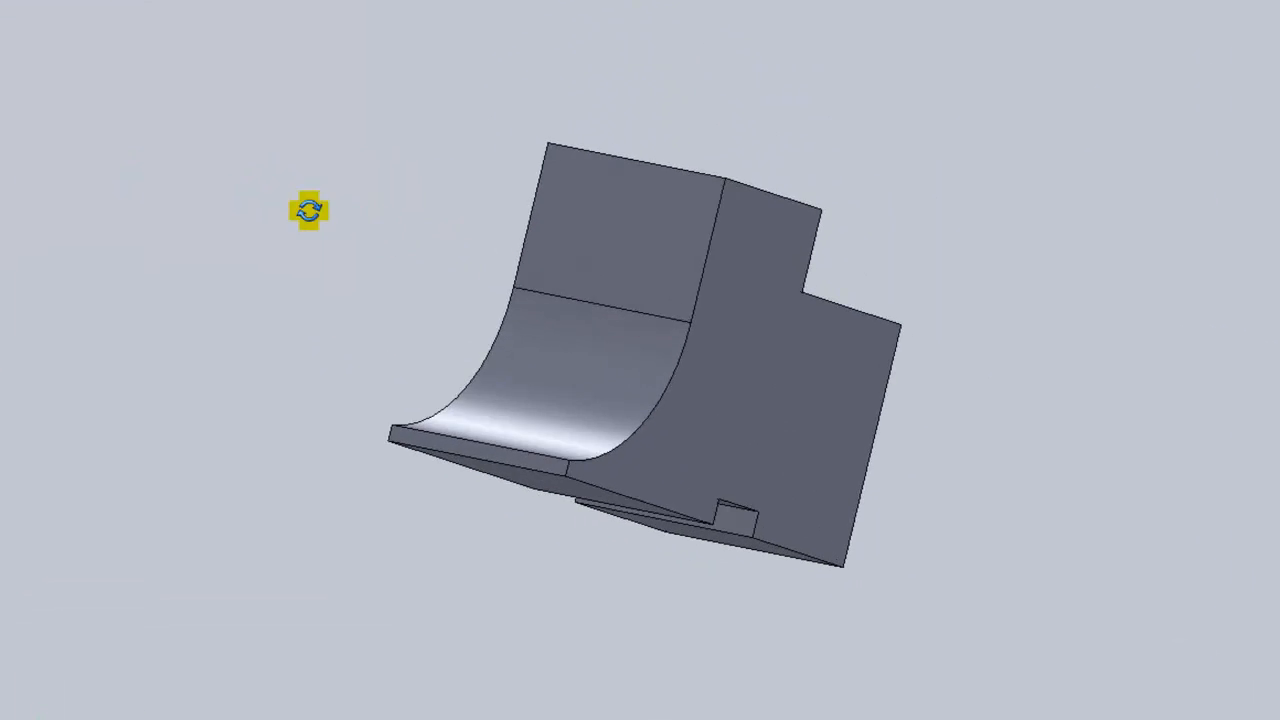
middle_drag(308, 210, 167, 252)
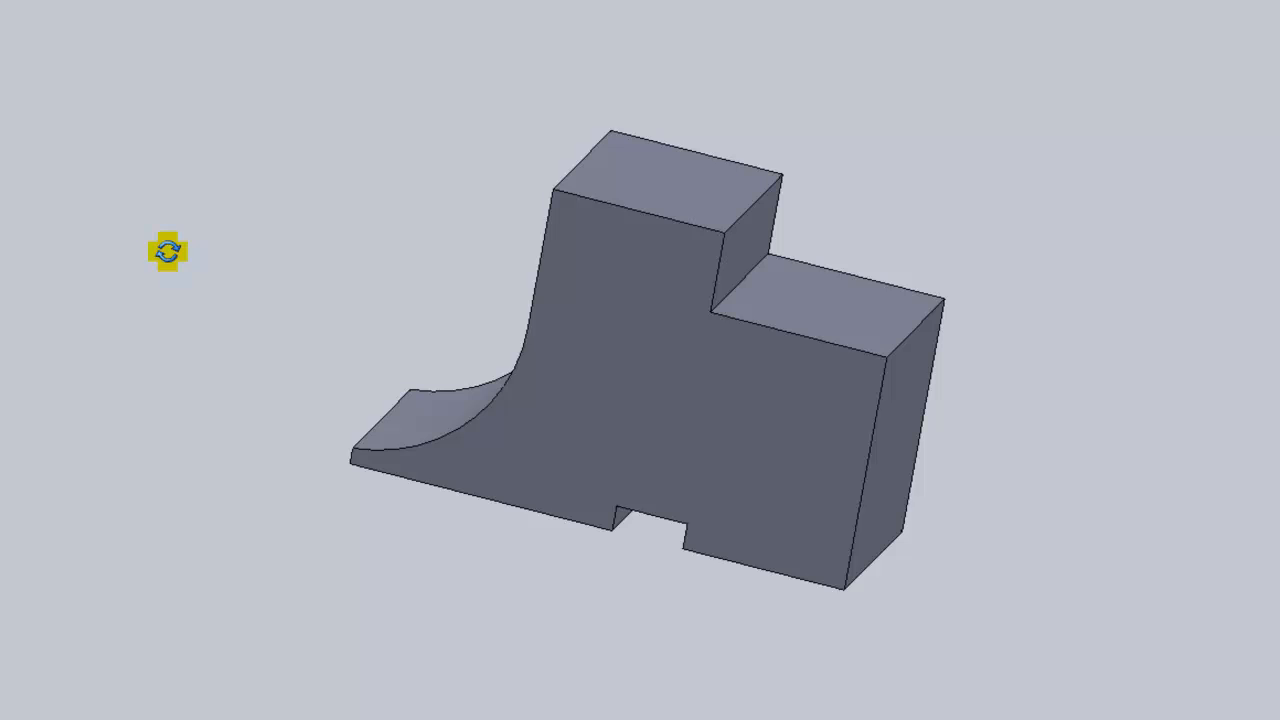
middle_drag(303, 580, 386, 569)
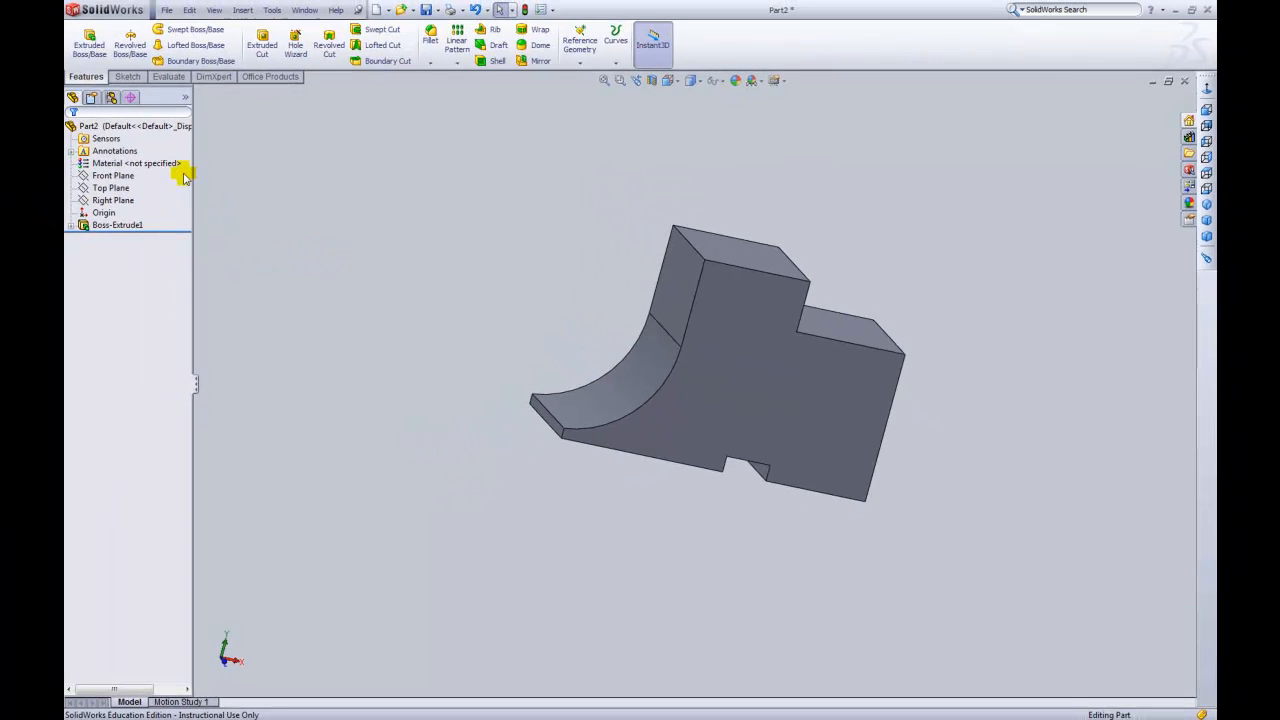
click(671, 289)
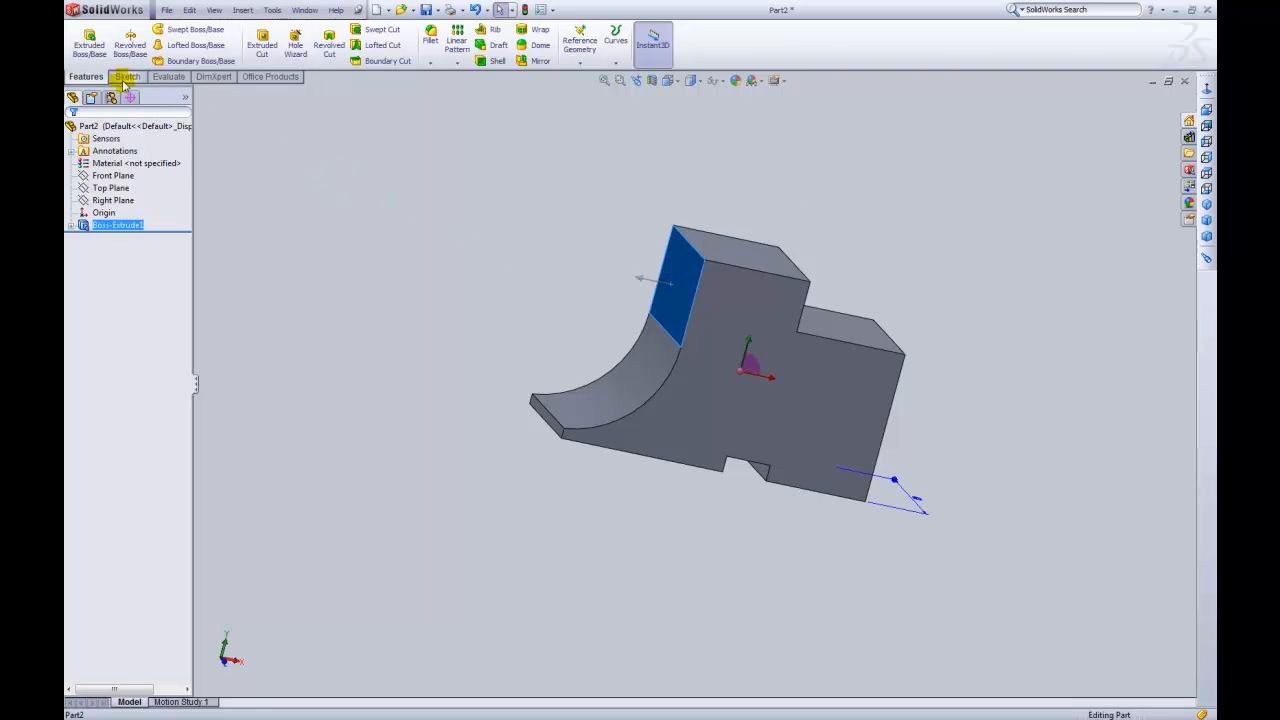
right_click(685, 268)
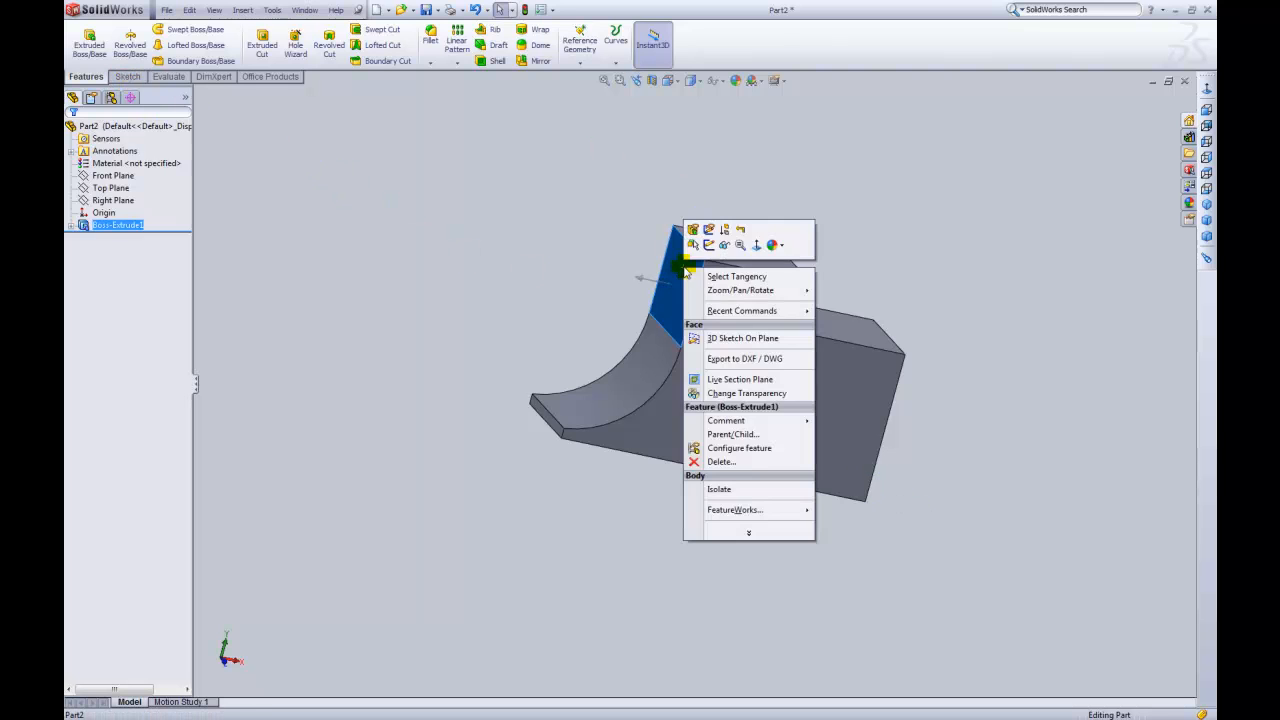
click(708, 245)
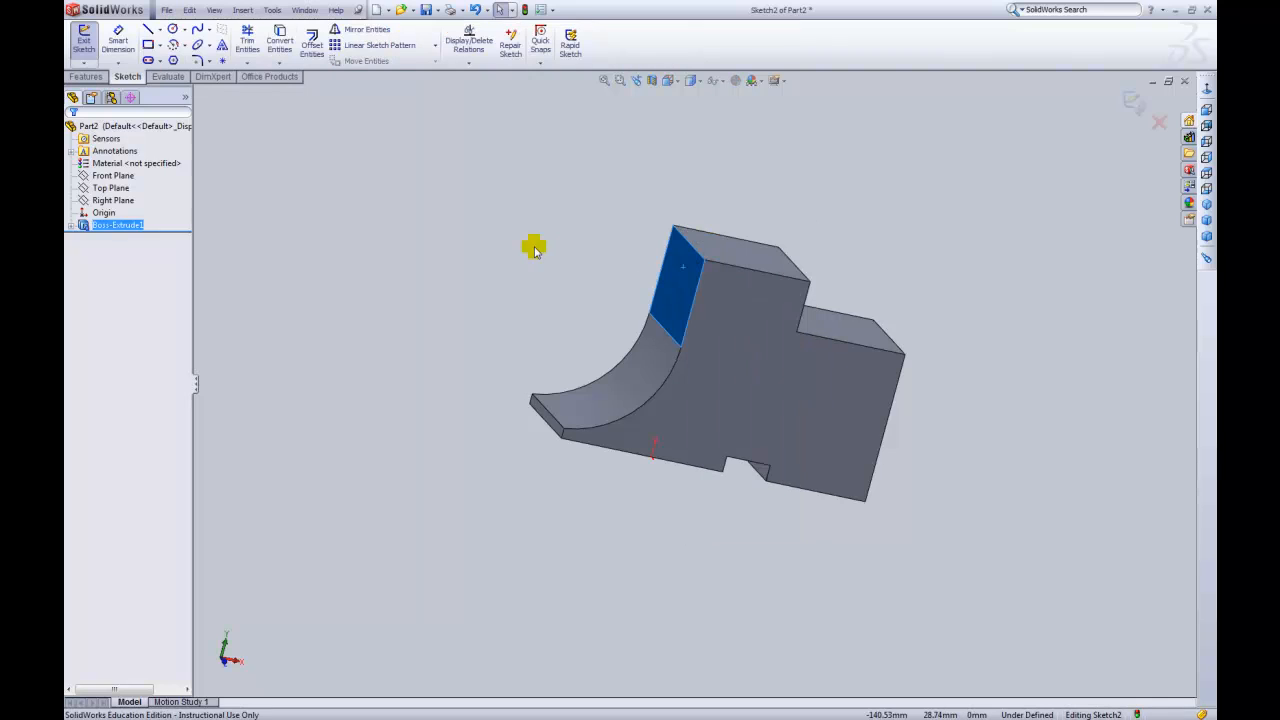
click(668, 81)
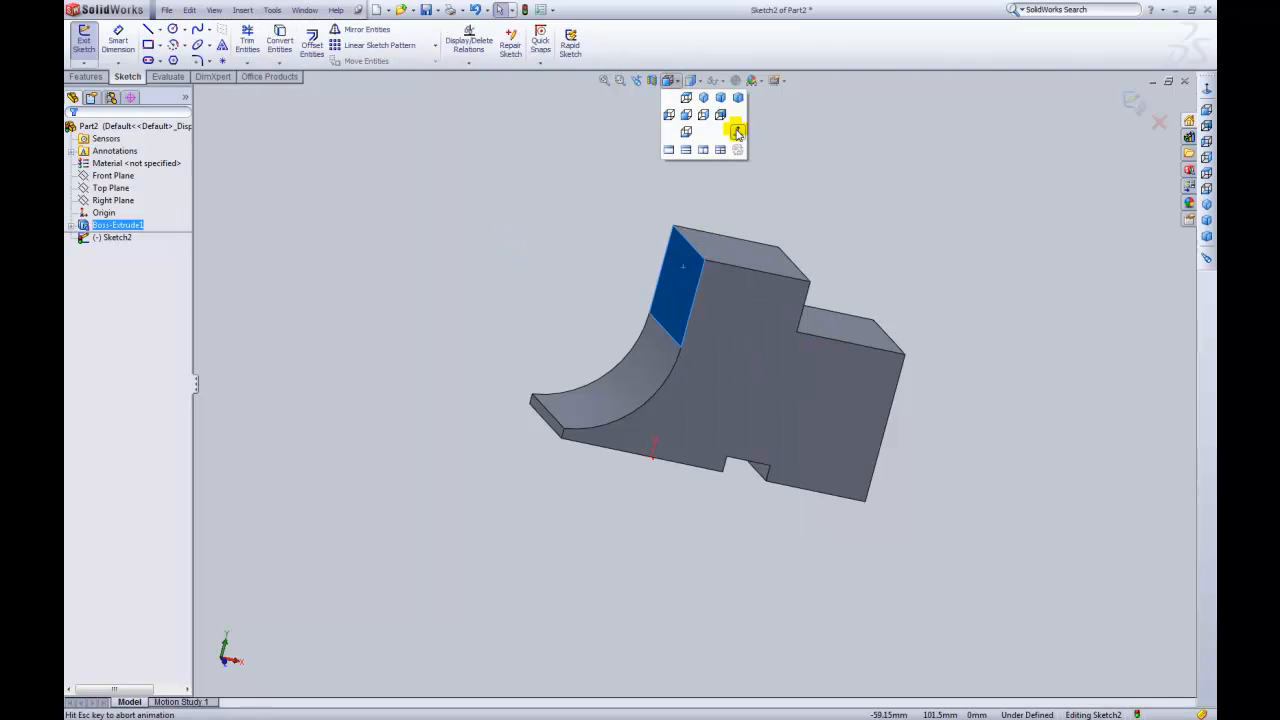
click(735, 127)
scroll(931, 273, up, 2)
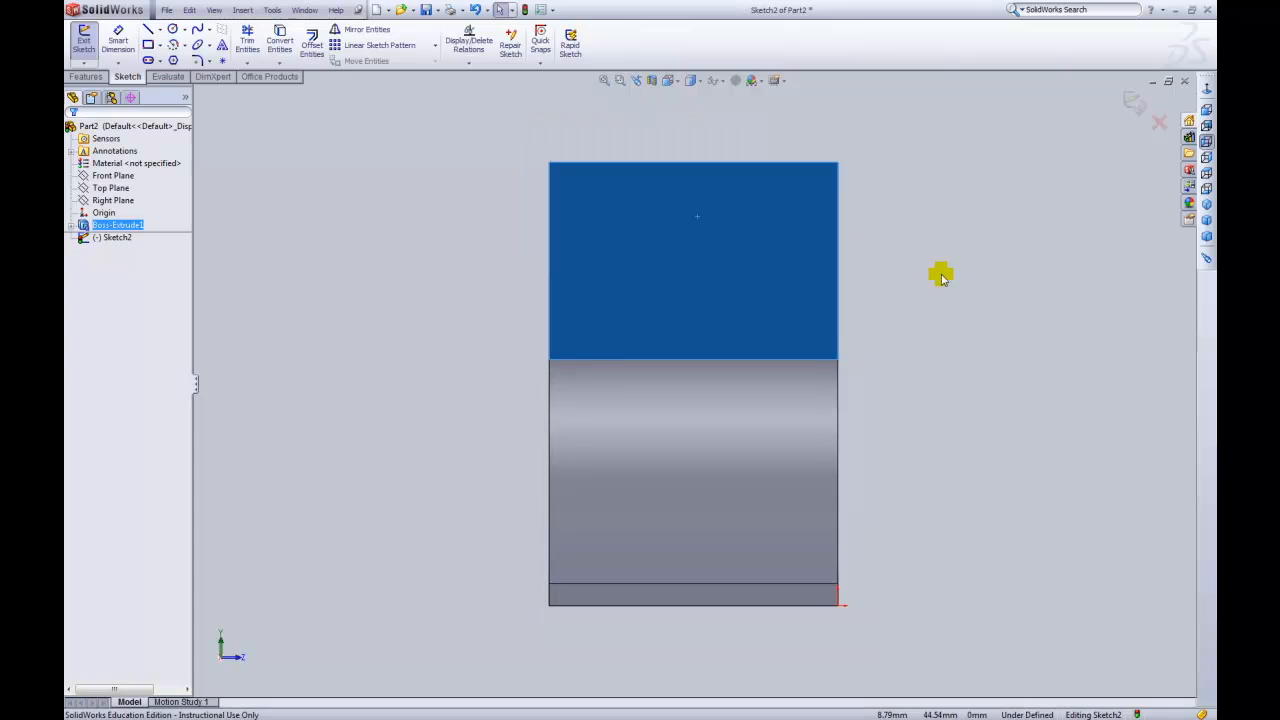
- Draw a horizontal centerline about 71 mm long along the lower edge of the sketch face, extending past both sides
click(157, 31)
click(178, 58)
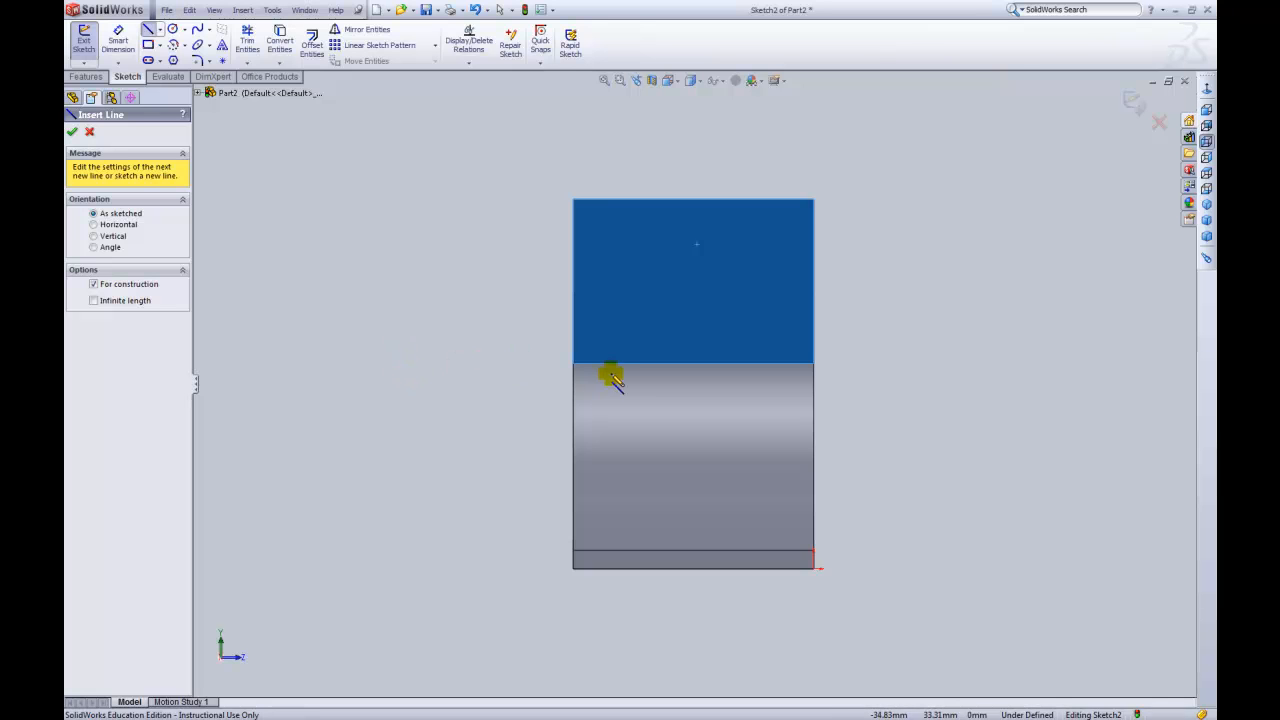
click(487, 363)
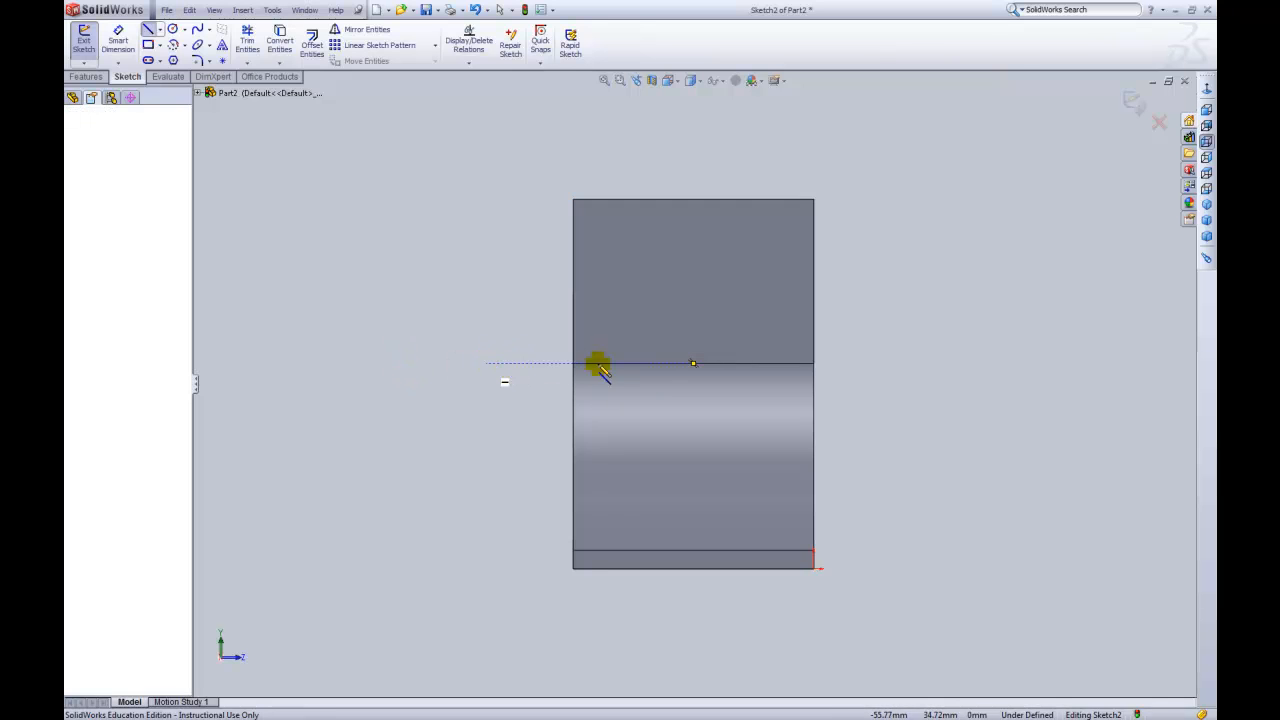
click(900, 363)
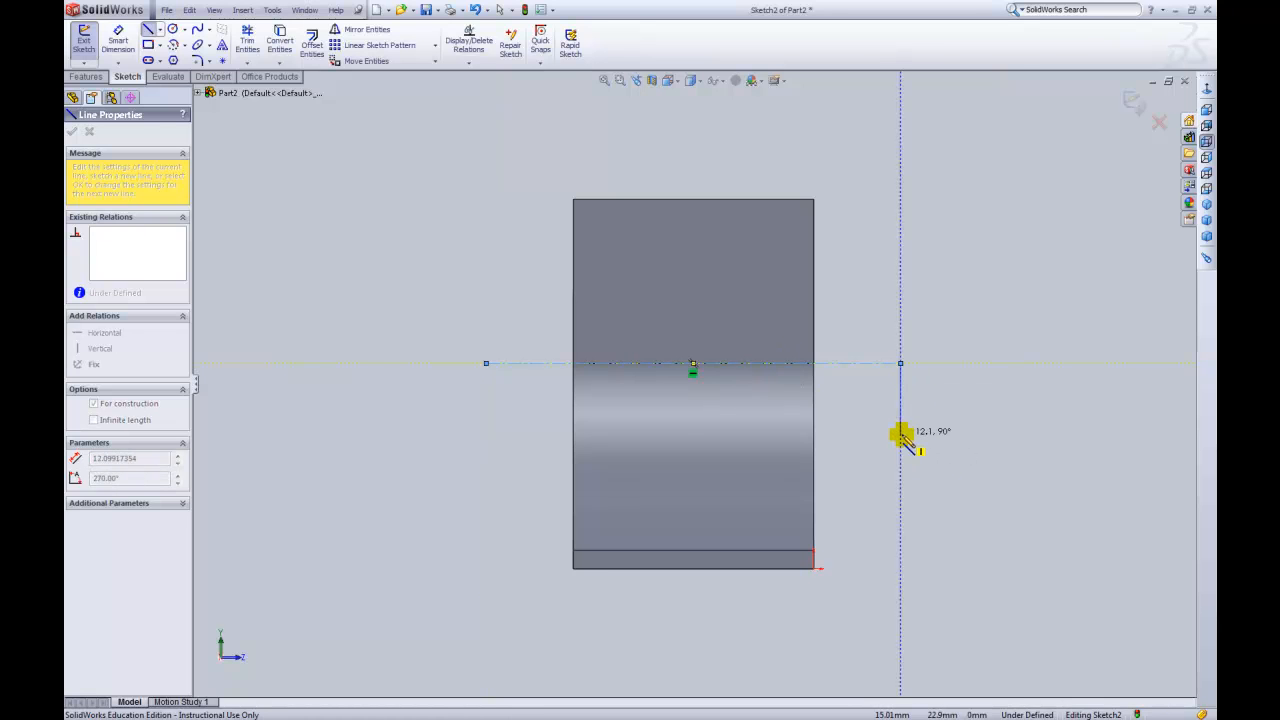
key(Escape)
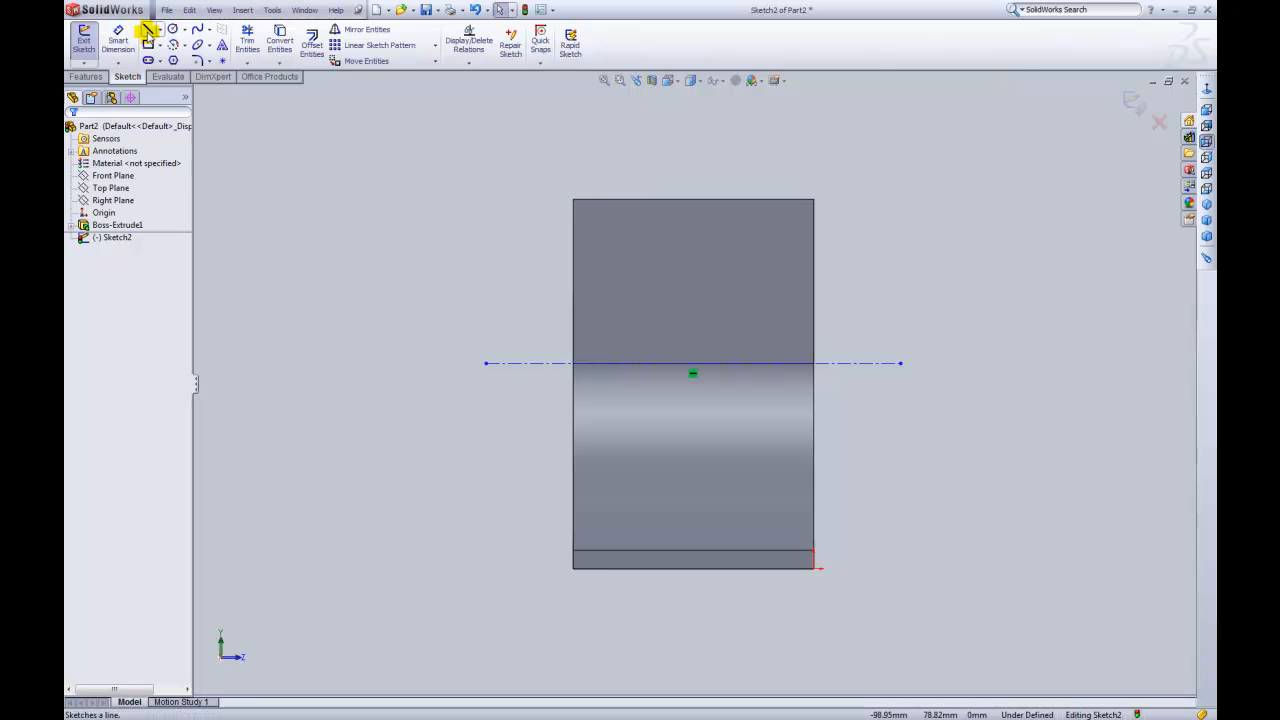
- Sketch a closed stepped outline against the face's right edge above the centerline, about 9 mm wide, narrowing to about 4.5 mm at the bottom
click(147, 30)
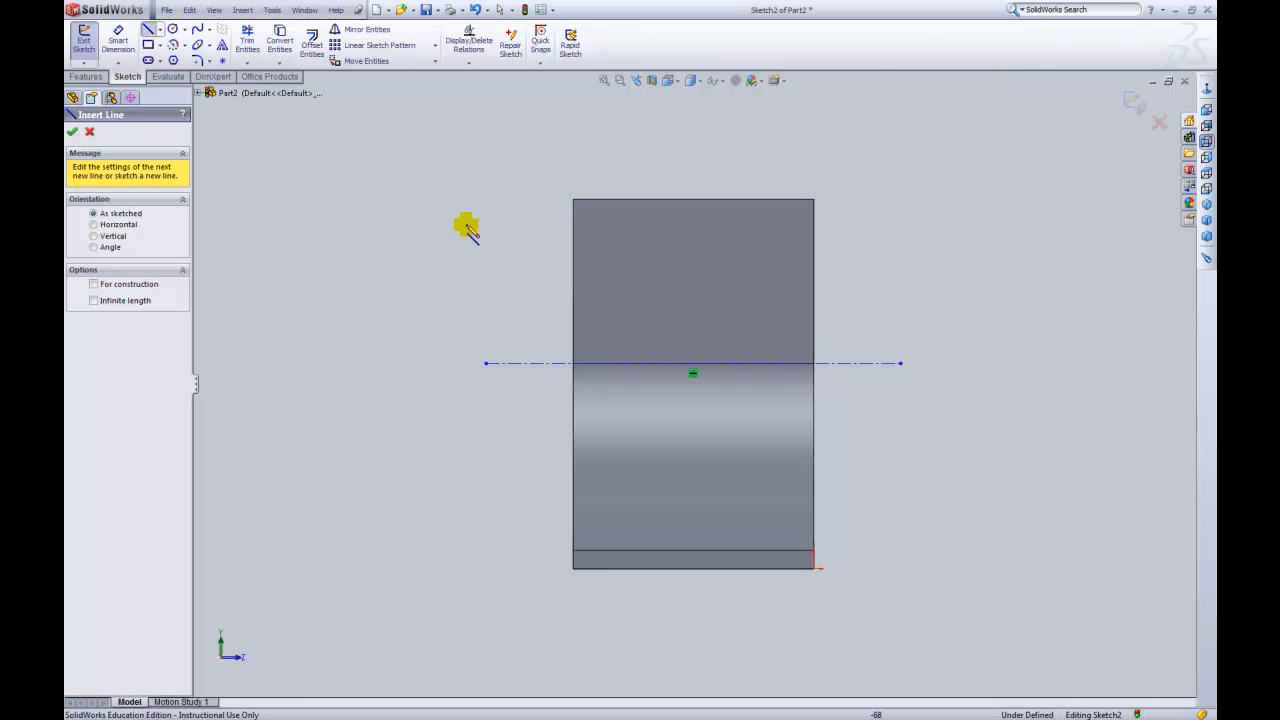
click(813, 341)
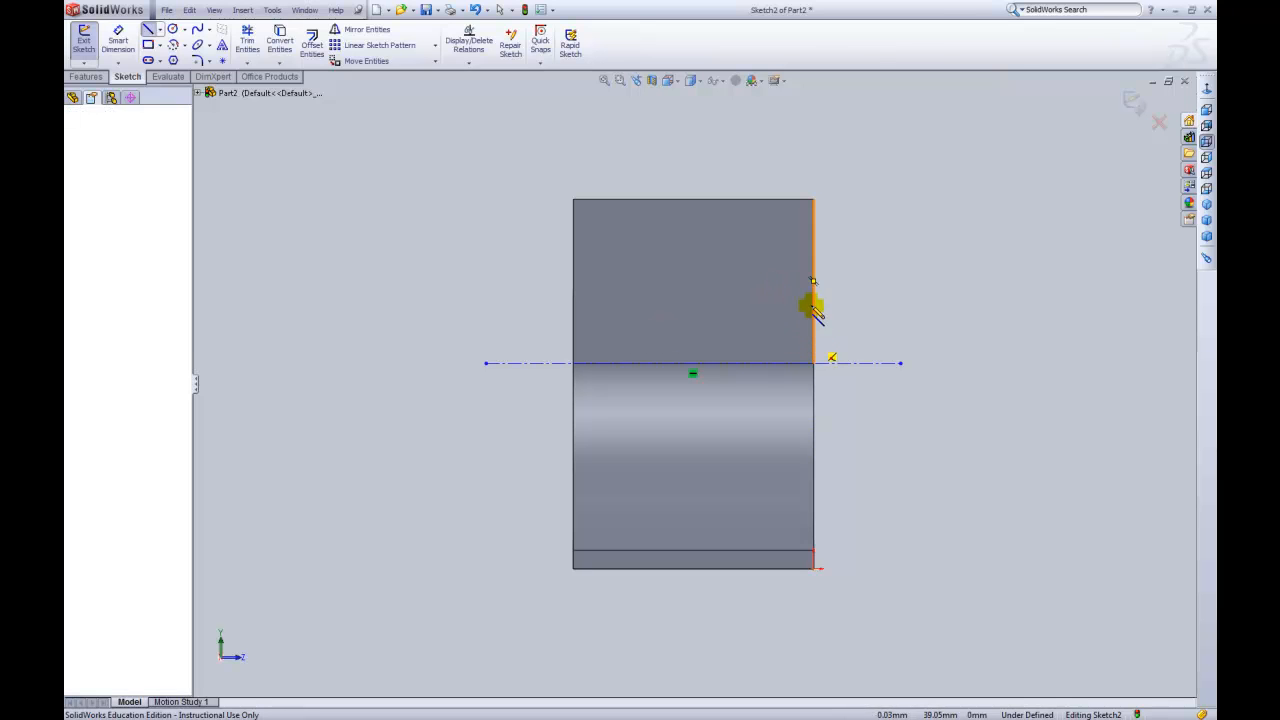
click(812, 253)
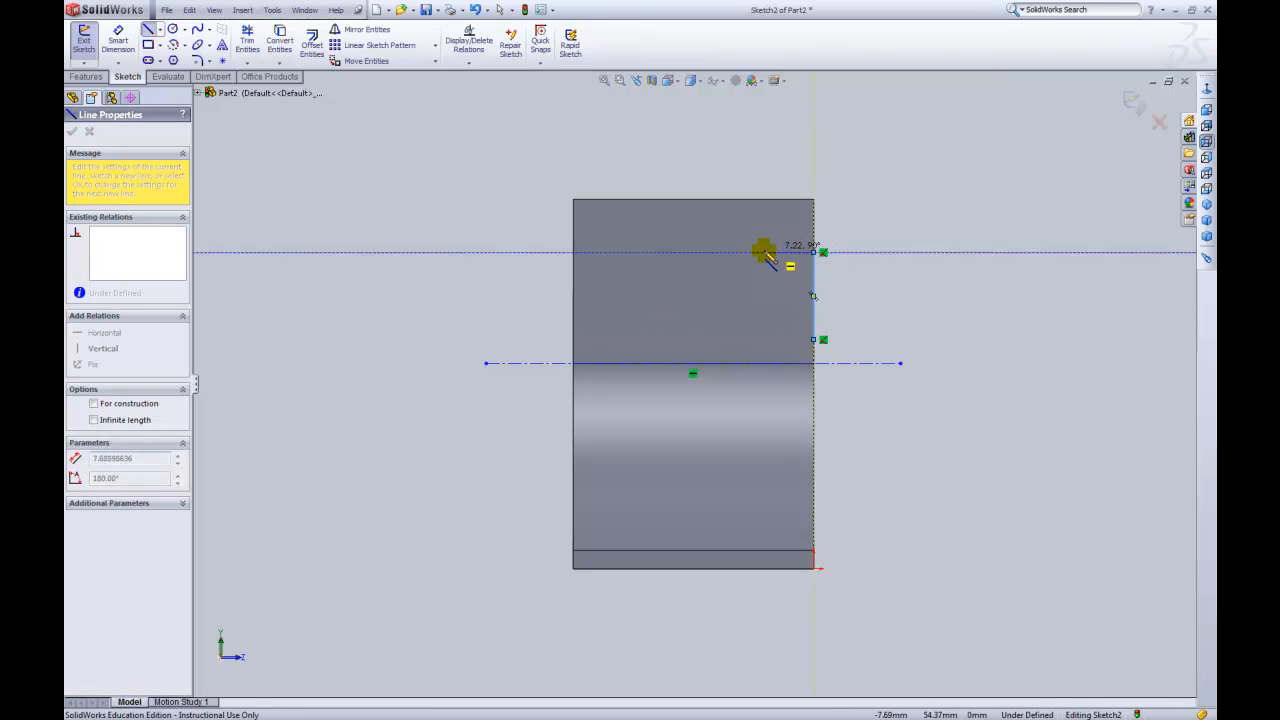
click(760, 252)
click(760, 307)
click(787, 307)
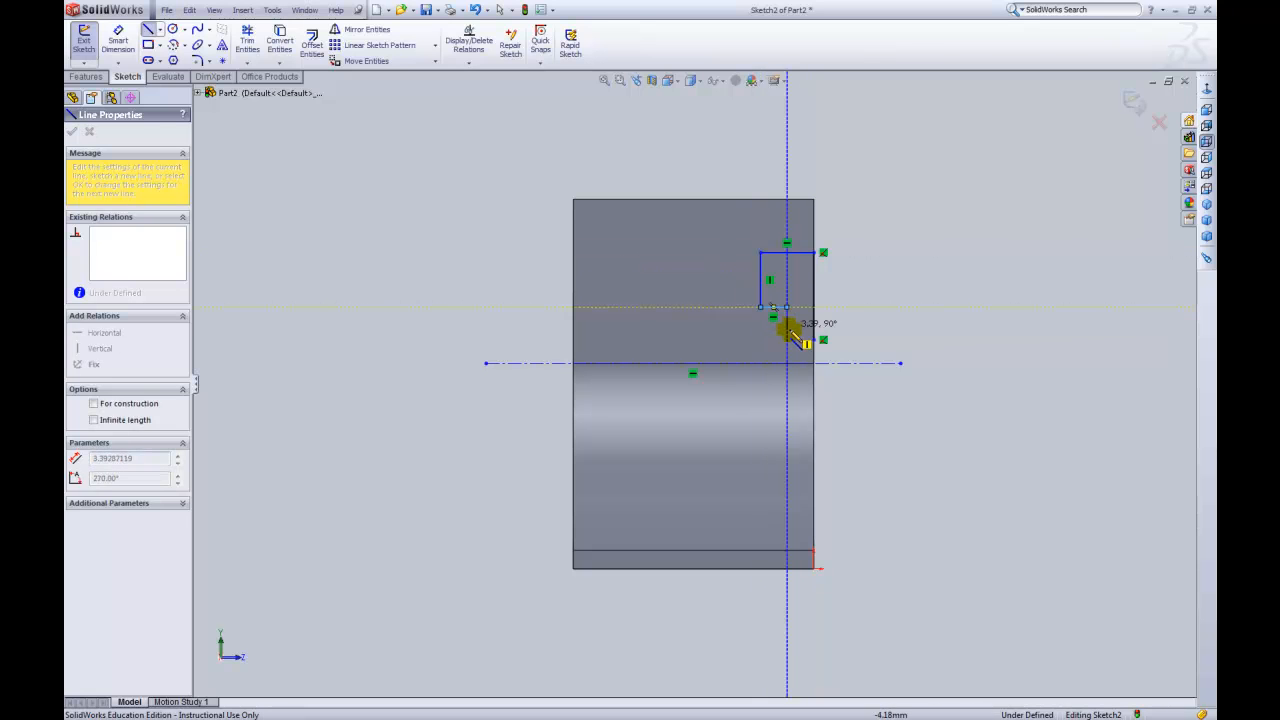
click(787, 340)
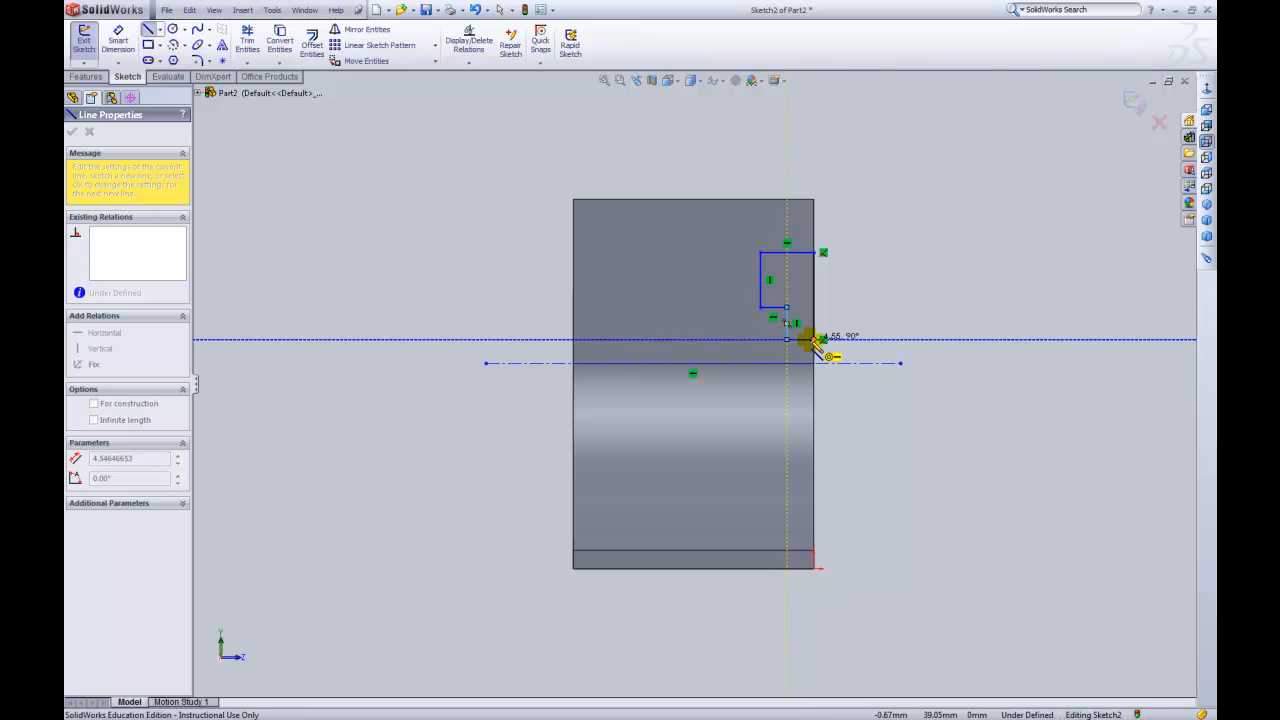
click(814, 340)
- Dimension the top edge of the stepped outline as 13 mm
scroll(810, 316, up, 3)
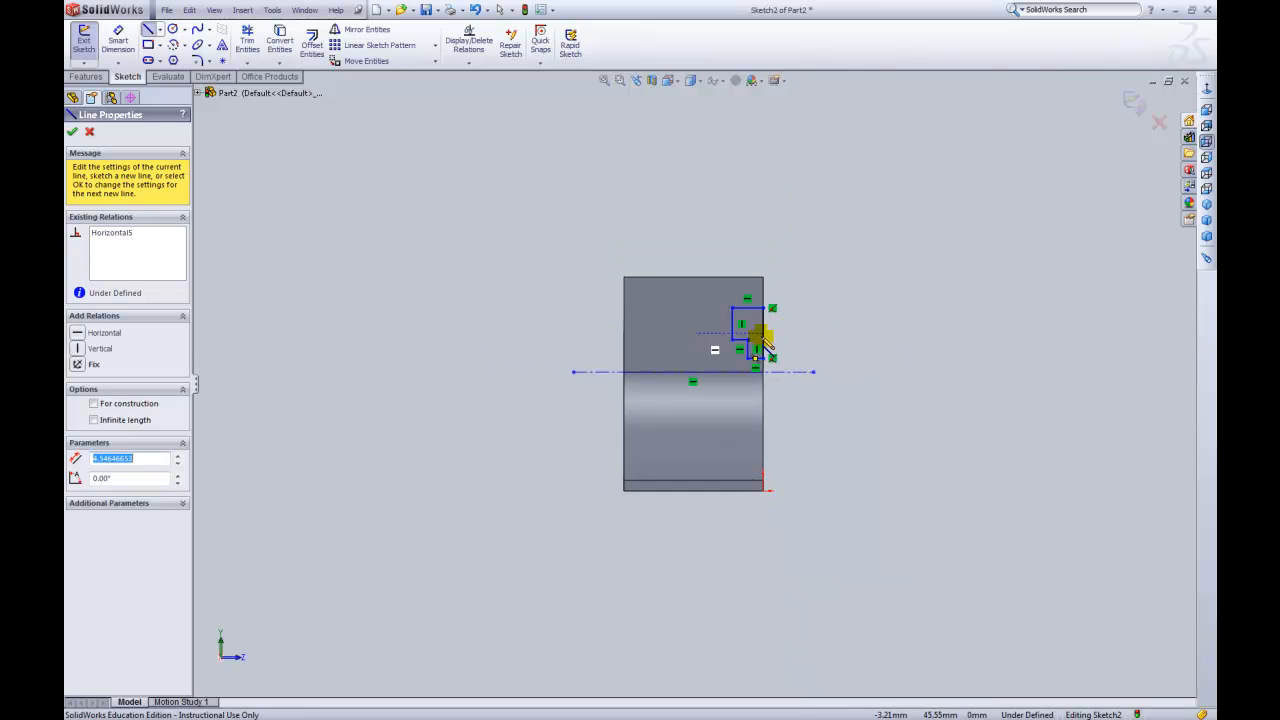
scroll(757, 334, down, 7)
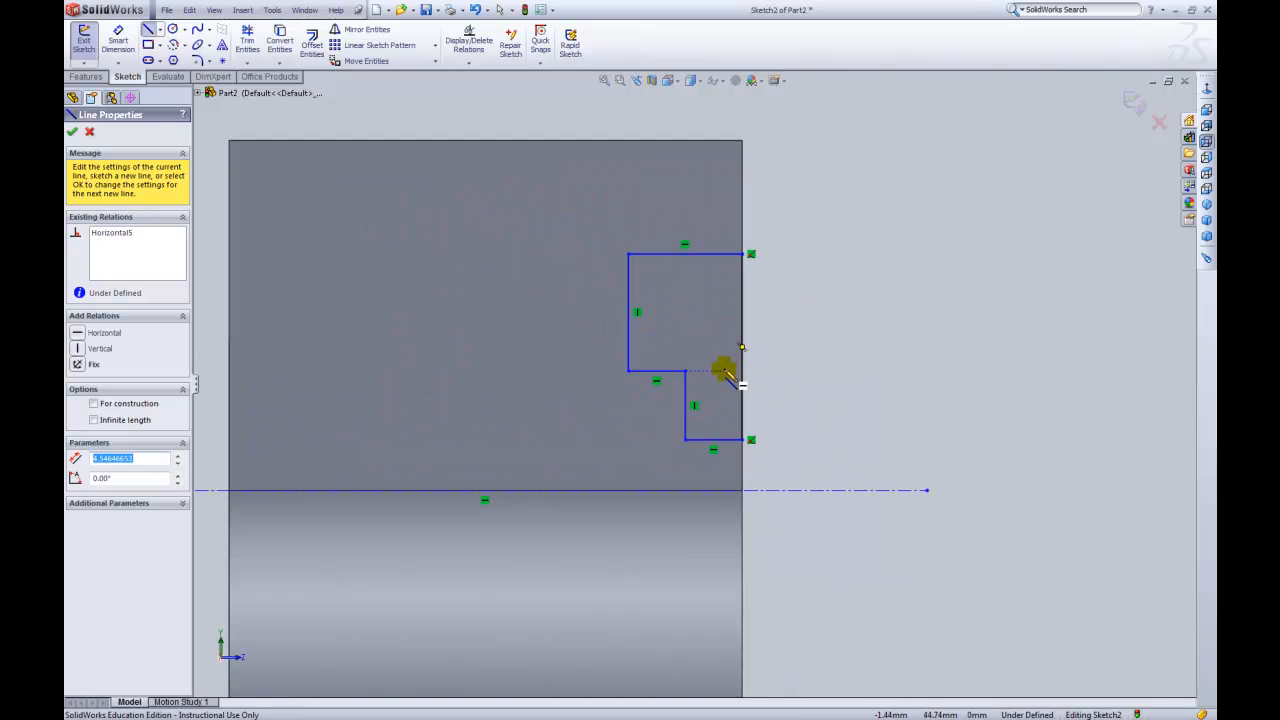
click(118, 40)
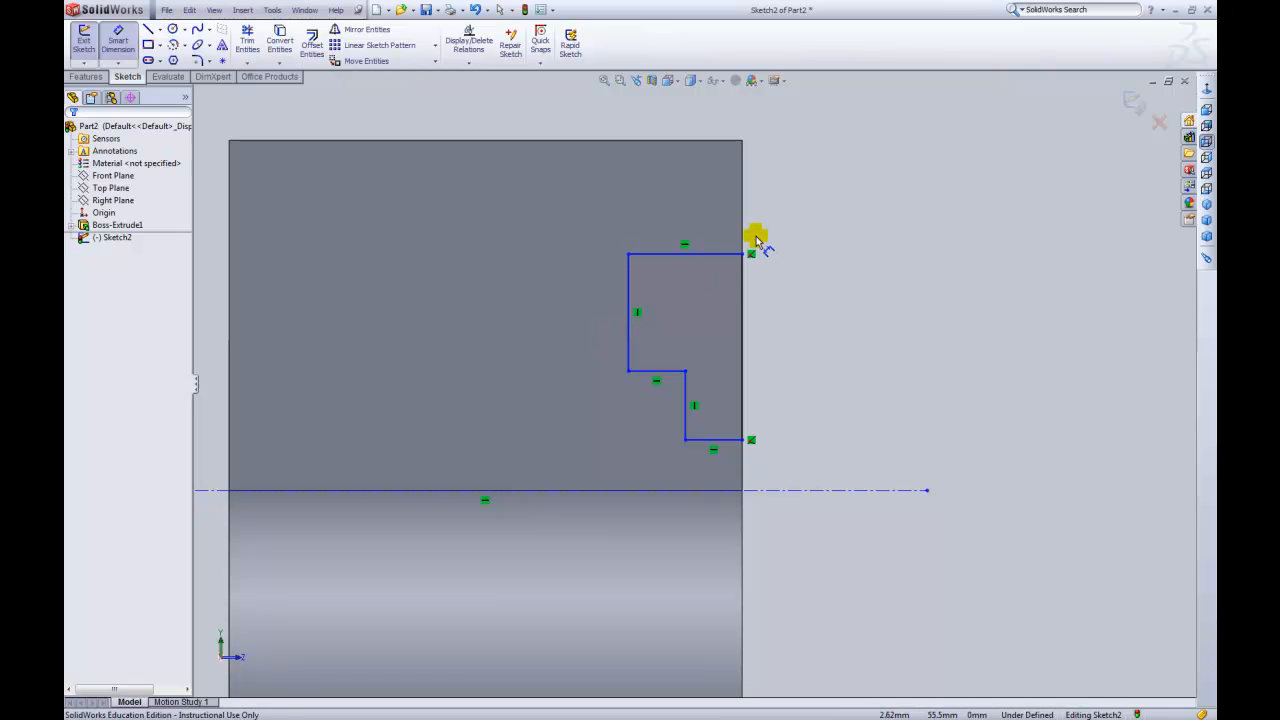
click(694, 254)
click(667, 116)
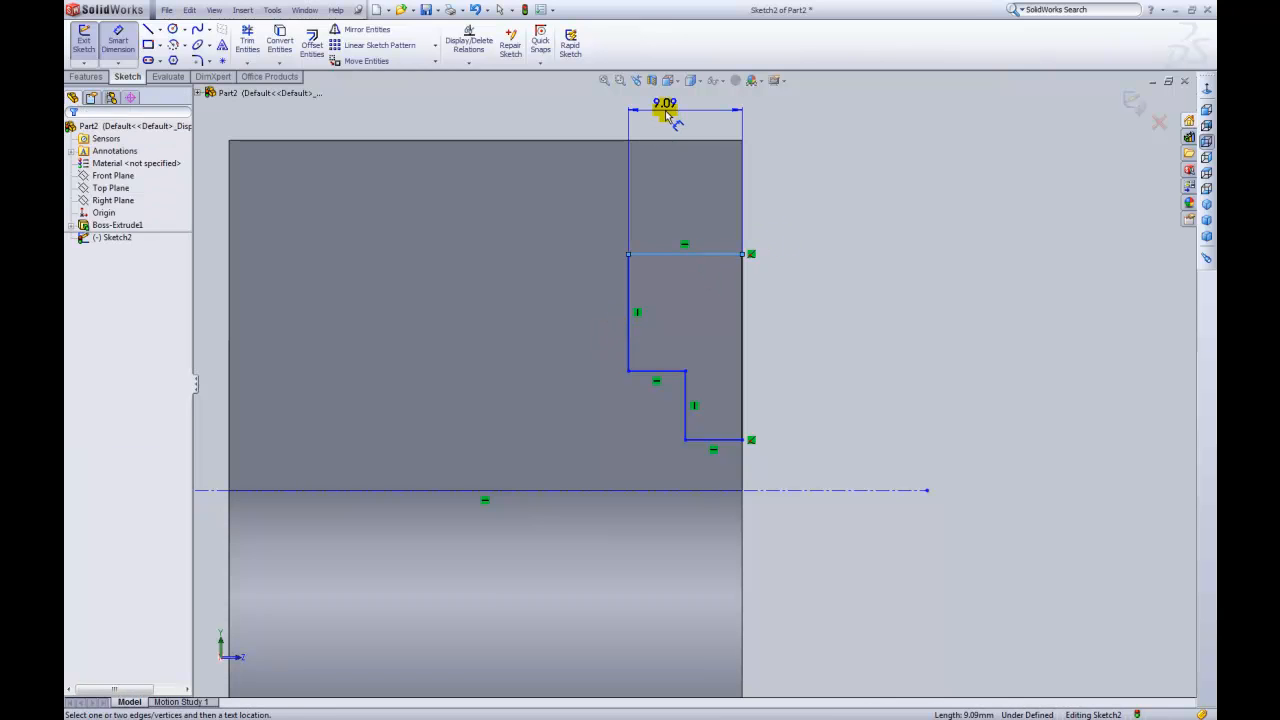
text(13)
key(Return)
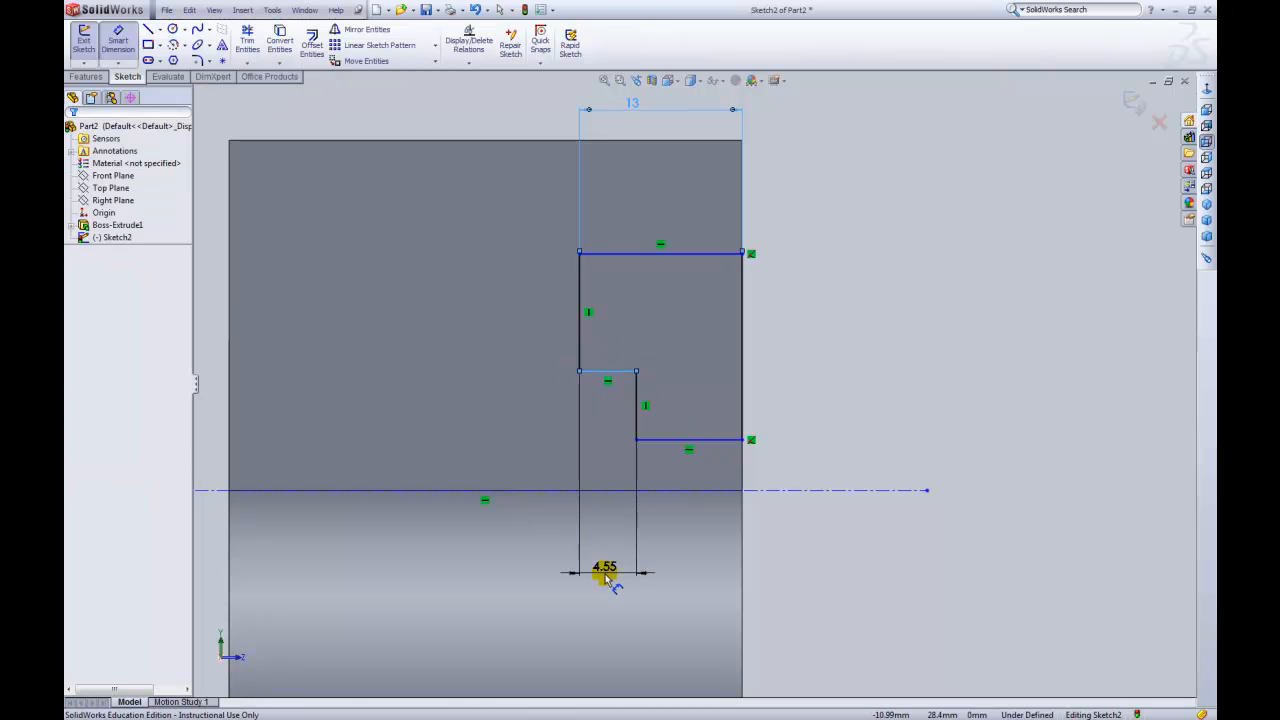
- Dimension the short horizontal edge at the outline's inner step as 5 mm
click(606, 578)
text(5)
key(Return)
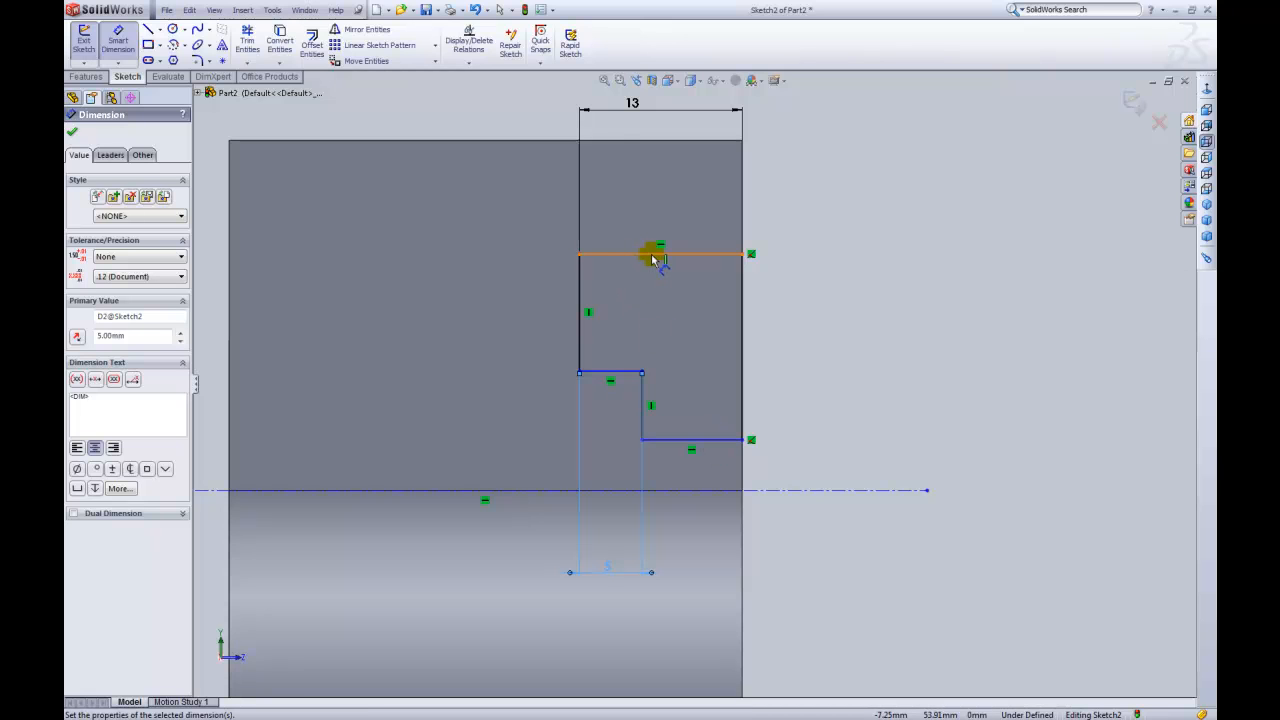
- Dimension the distance from the stepped outline's top edge to the centerline as 25.4 mm
click(757, 488)
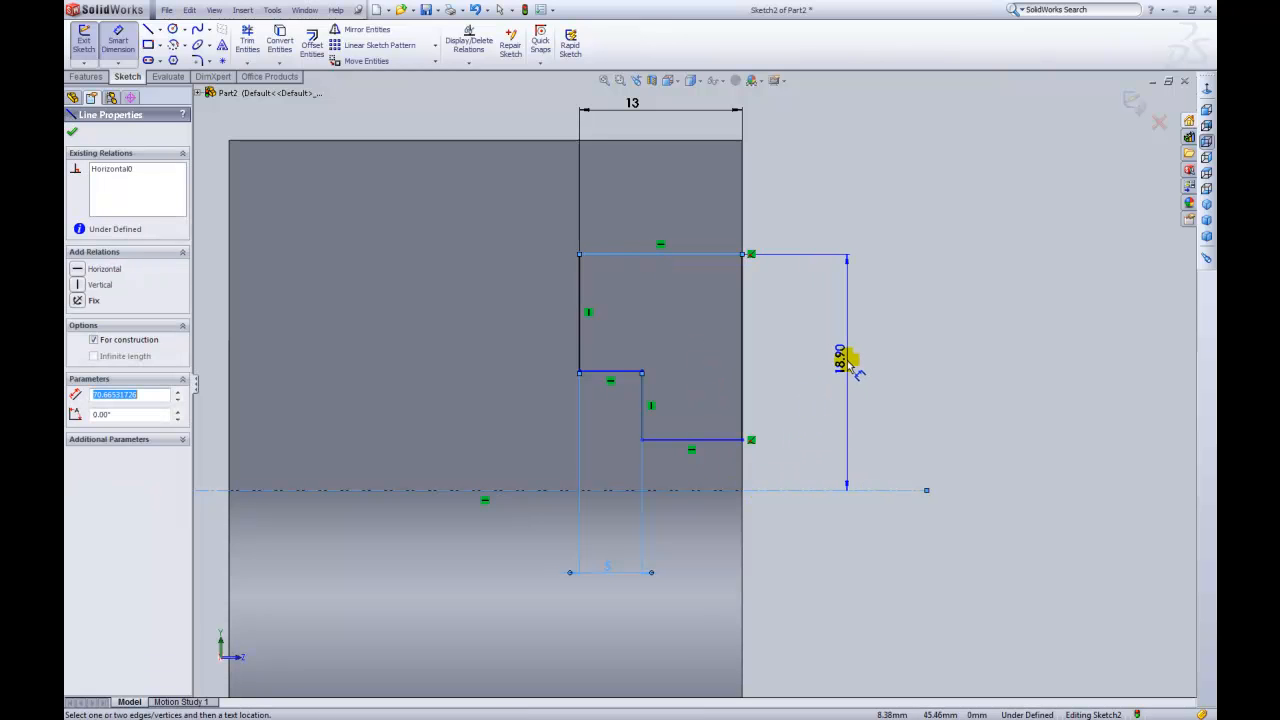
click(846, 364)
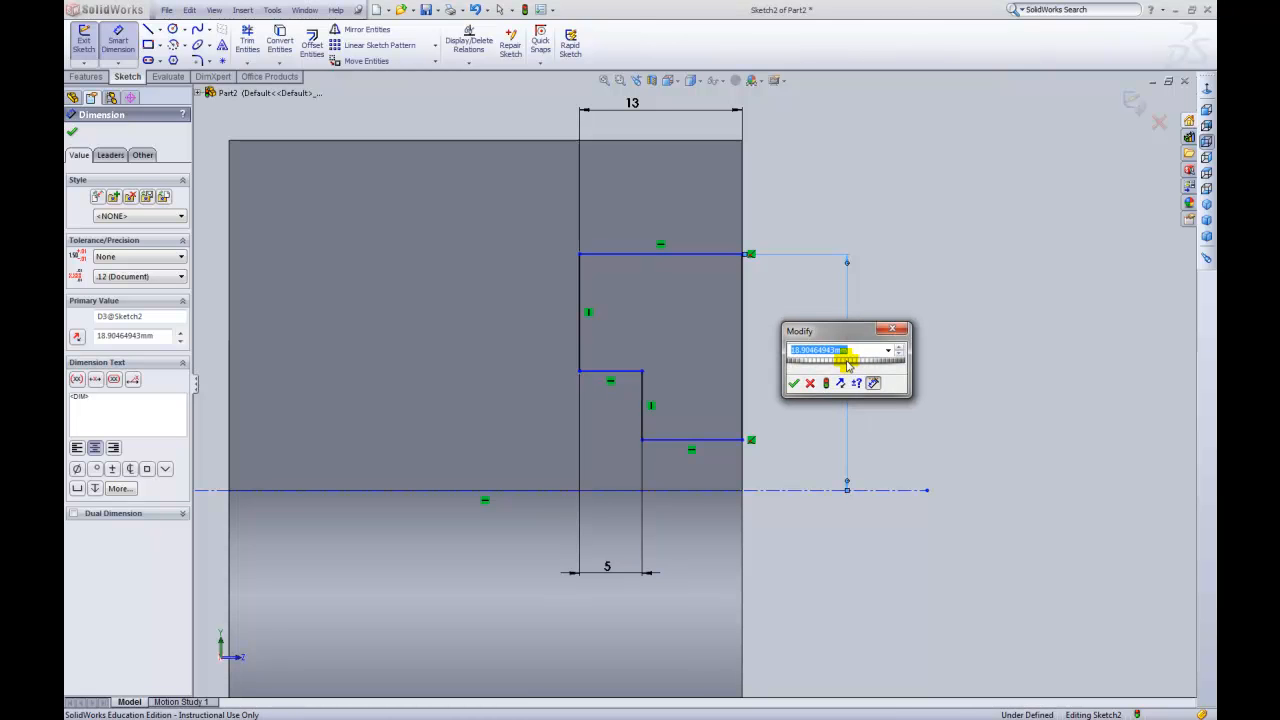
text(25.4)
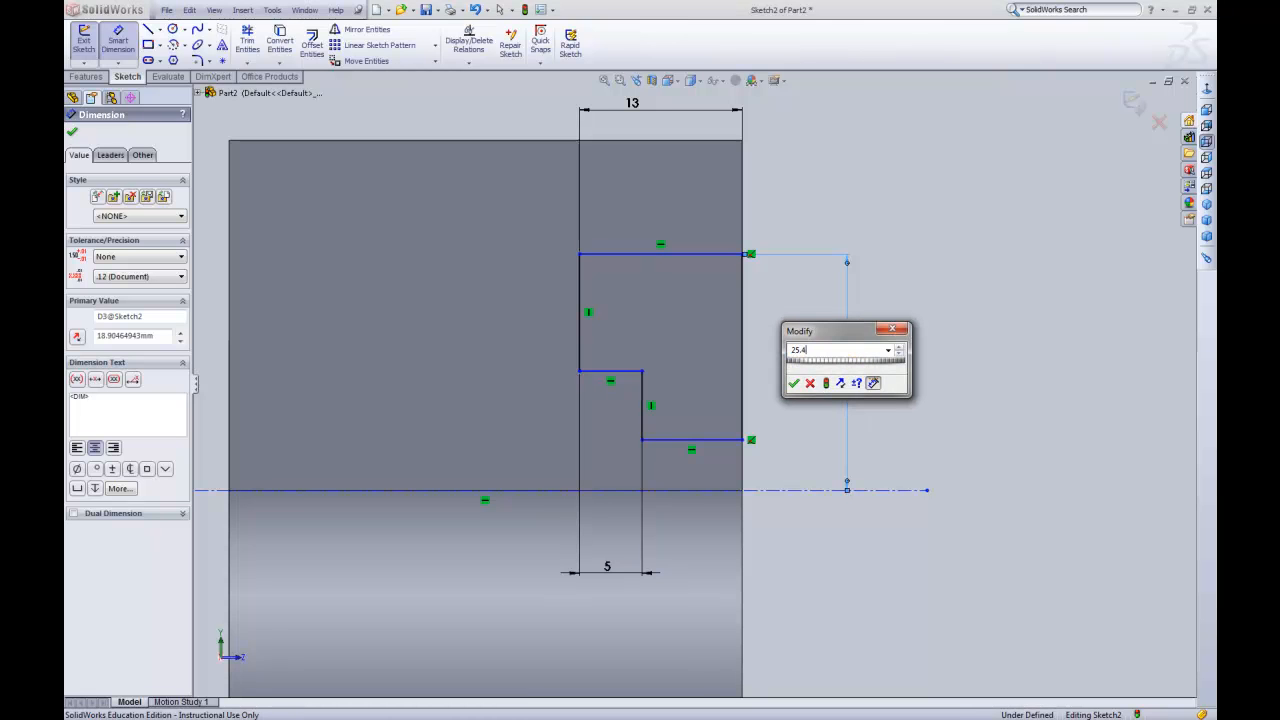
key(Return)
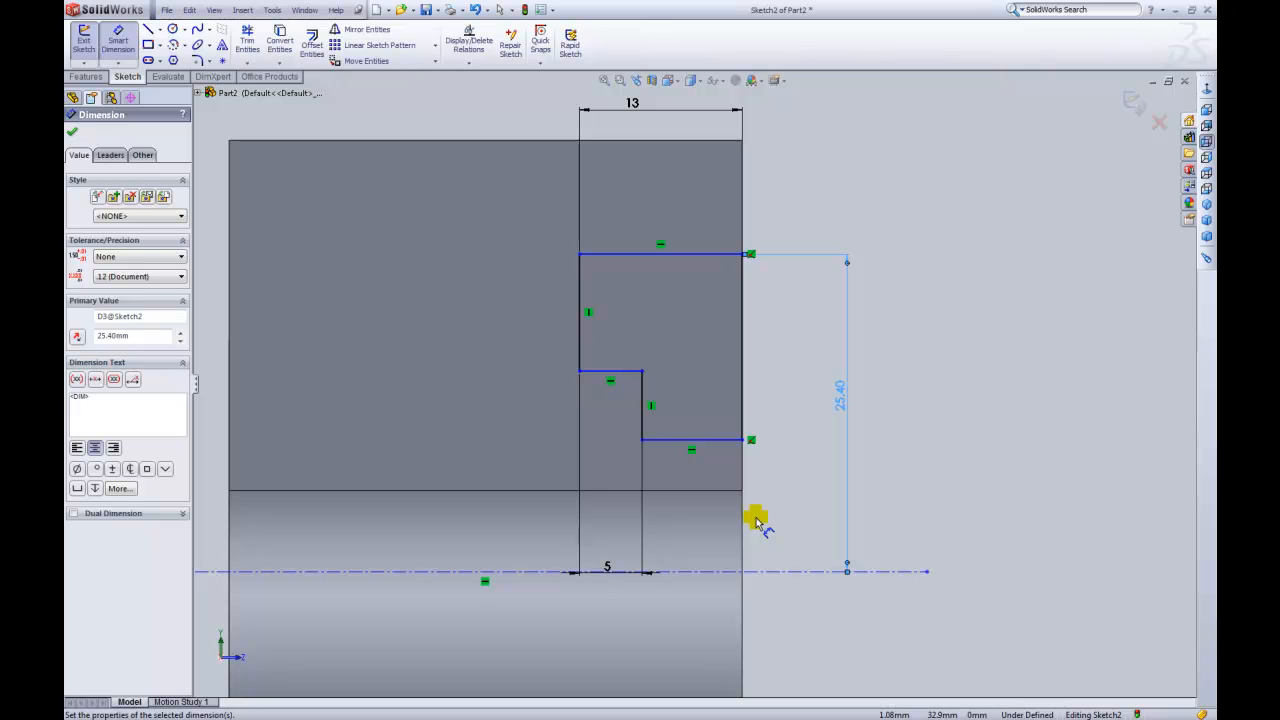
- Dimension the outline's bottom edge about the centerline as a doubled (diameter) distance of 14.25 mm
click(709, 445)
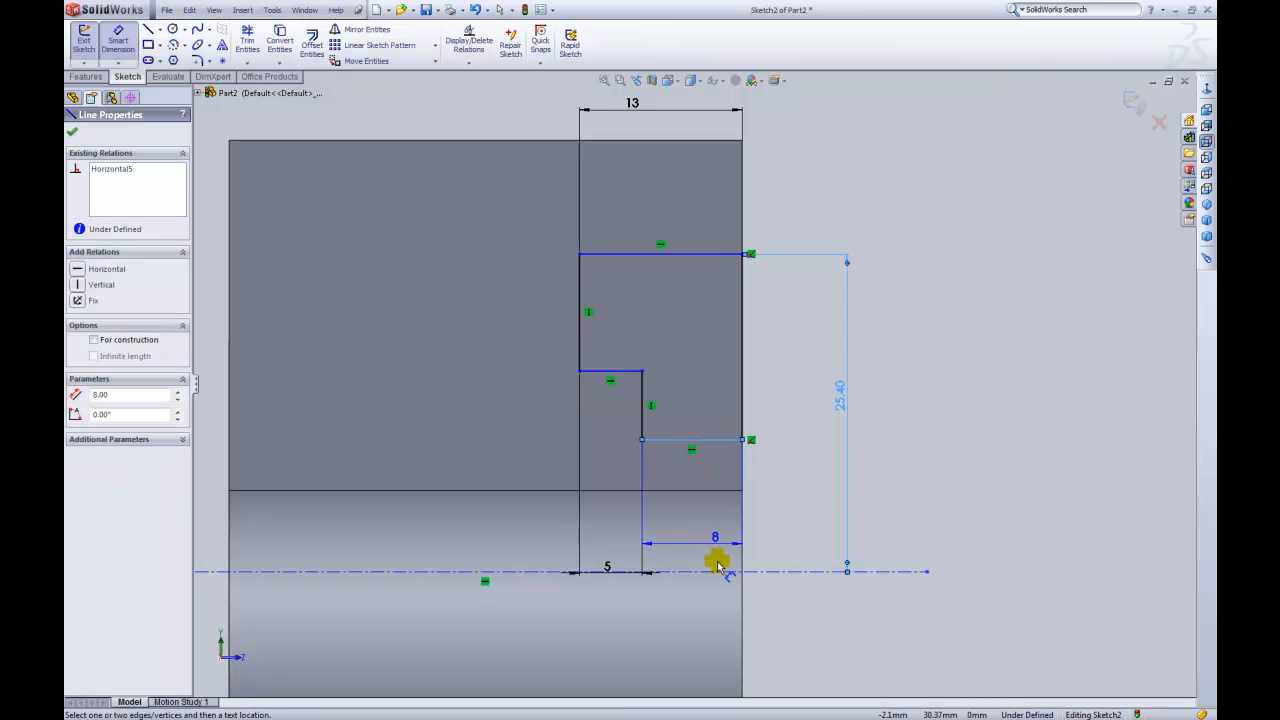
click(719, 572)
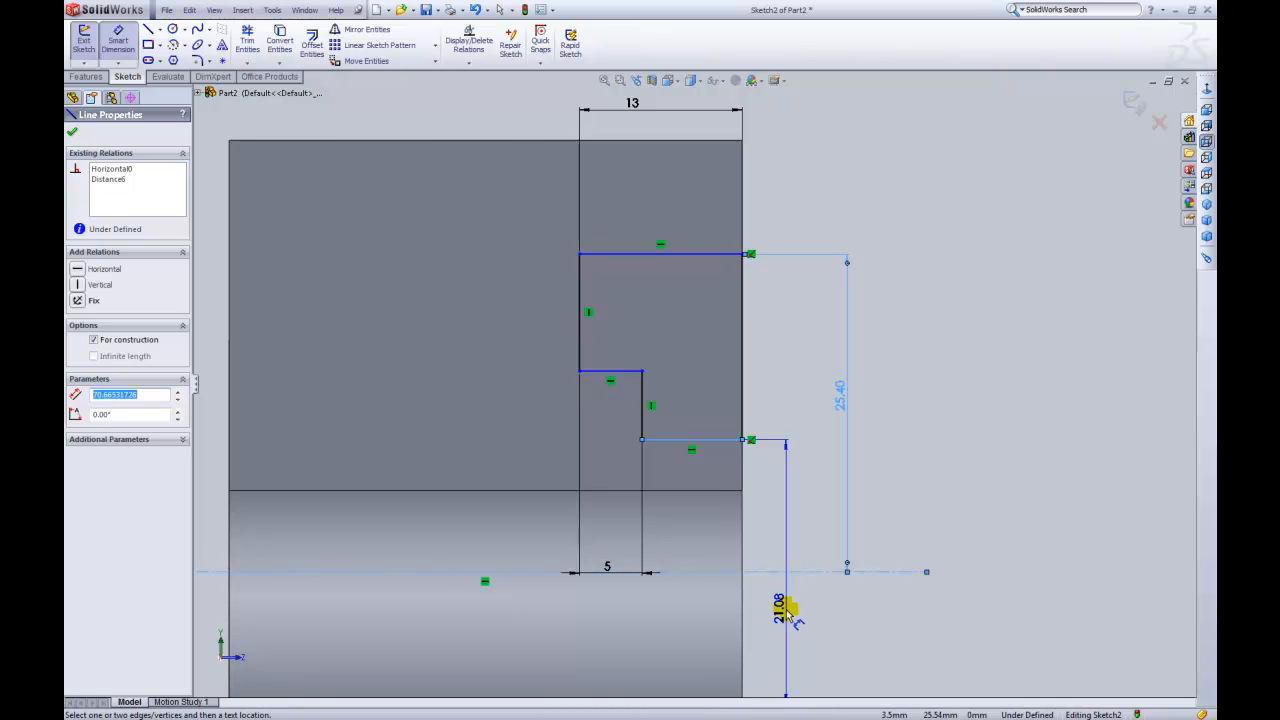
scroll(786, 607, up, 1)
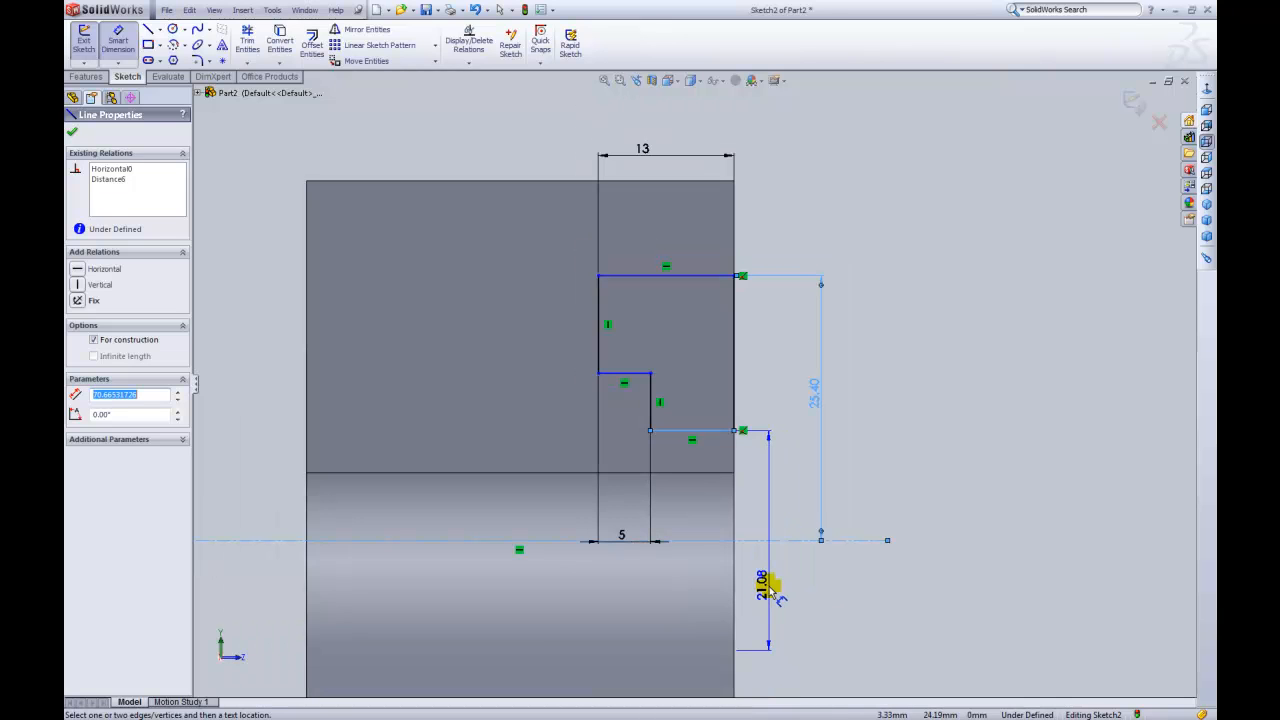
click(771, 589)
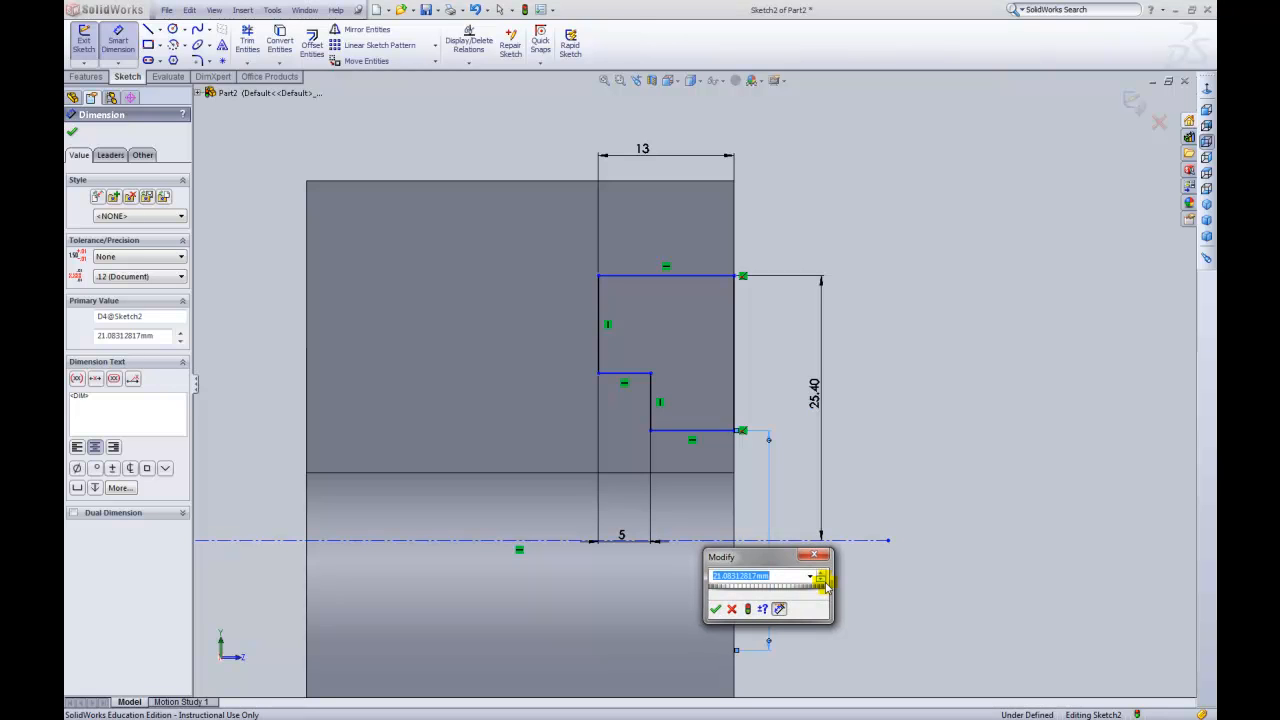
text(14.25)
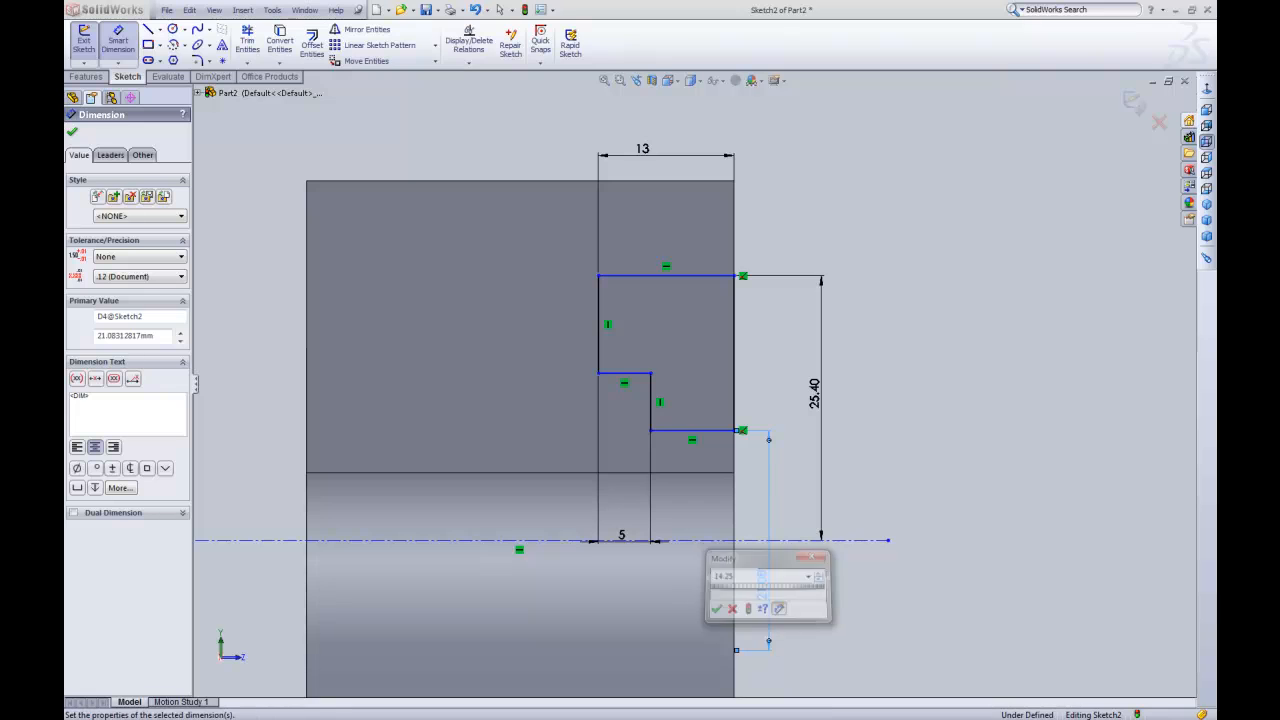
key(Return)
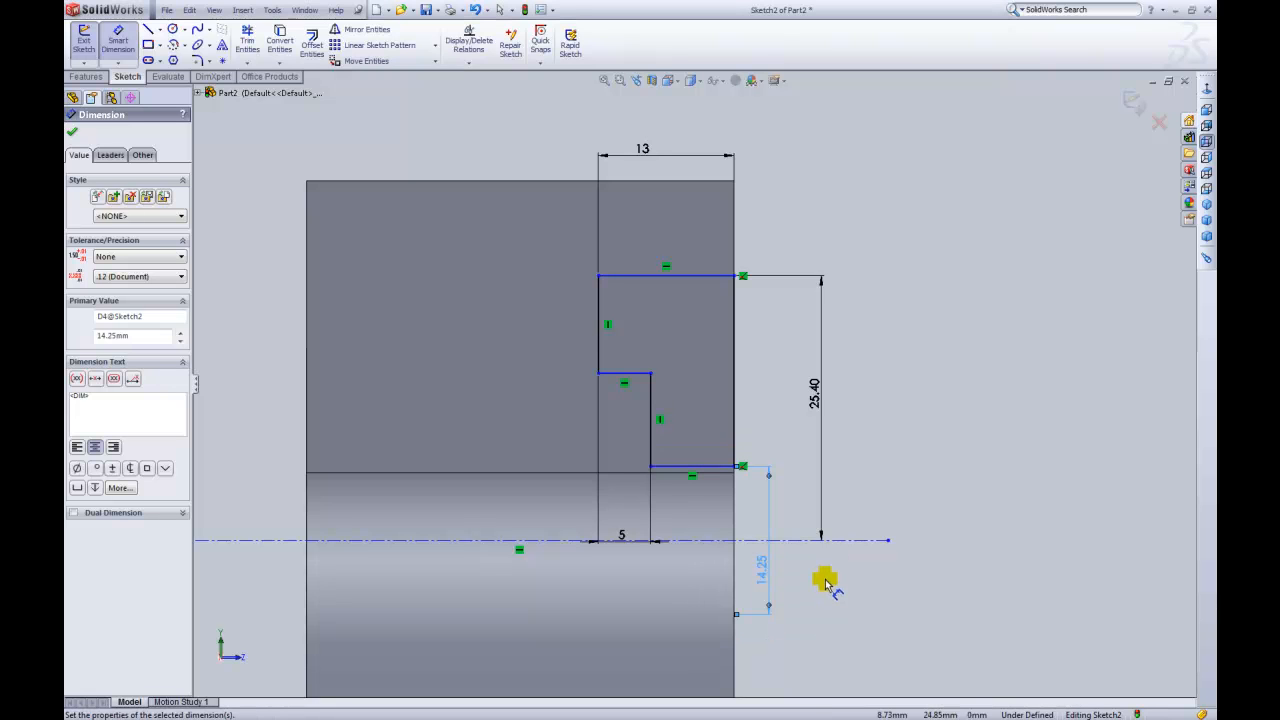
- Dimension the short horizontal step edge about the centerline as a doubled (diameter) distance of 22 mm
click(635, 377)
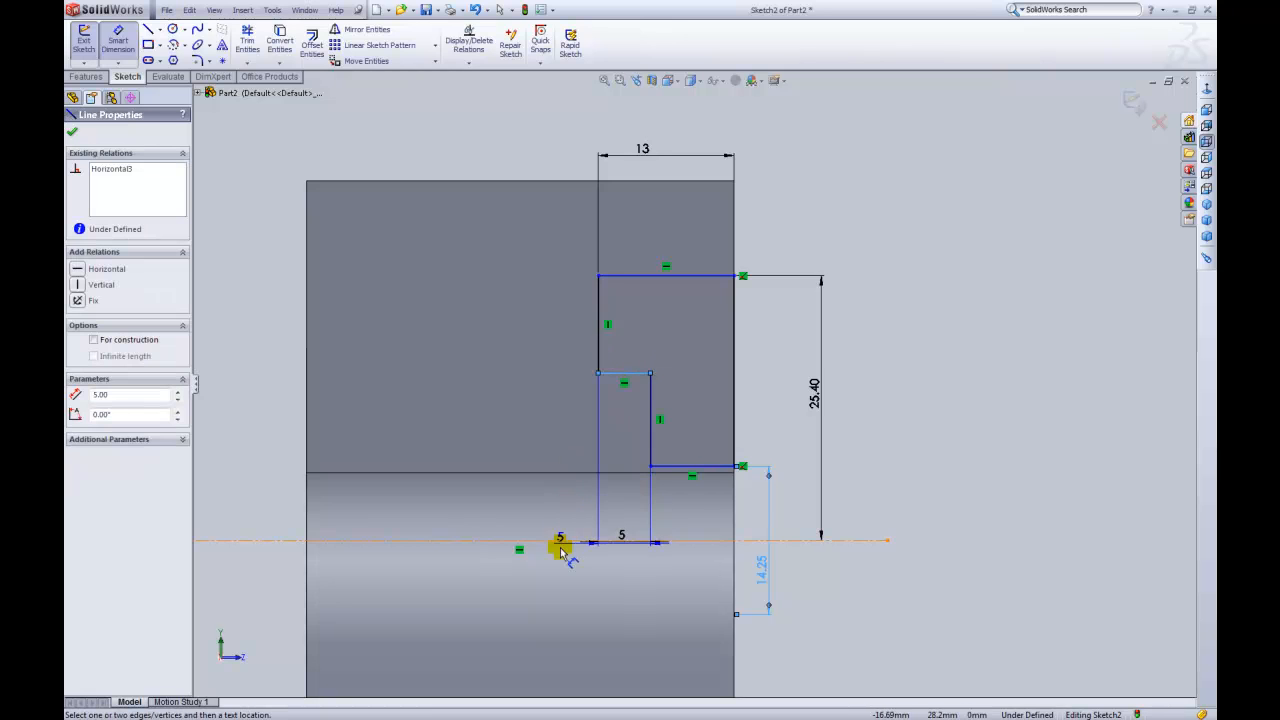
click(562, 540)
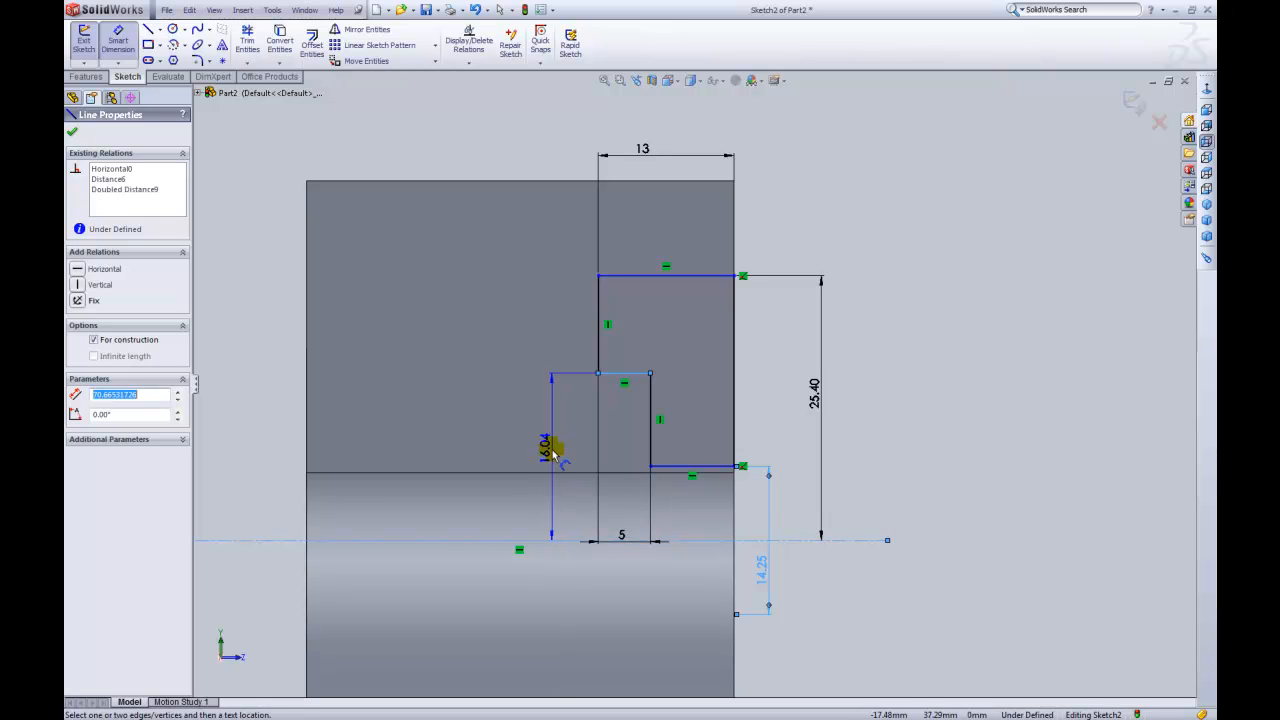
click(551, 588)
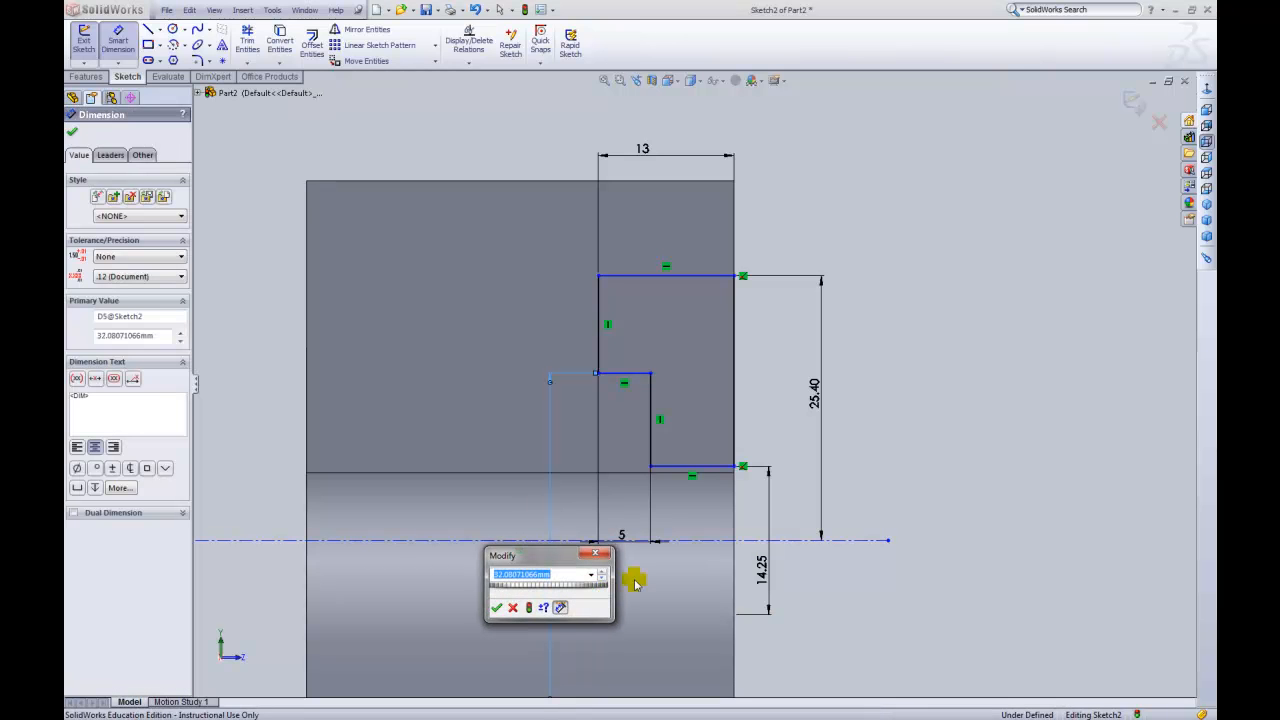
text(22)
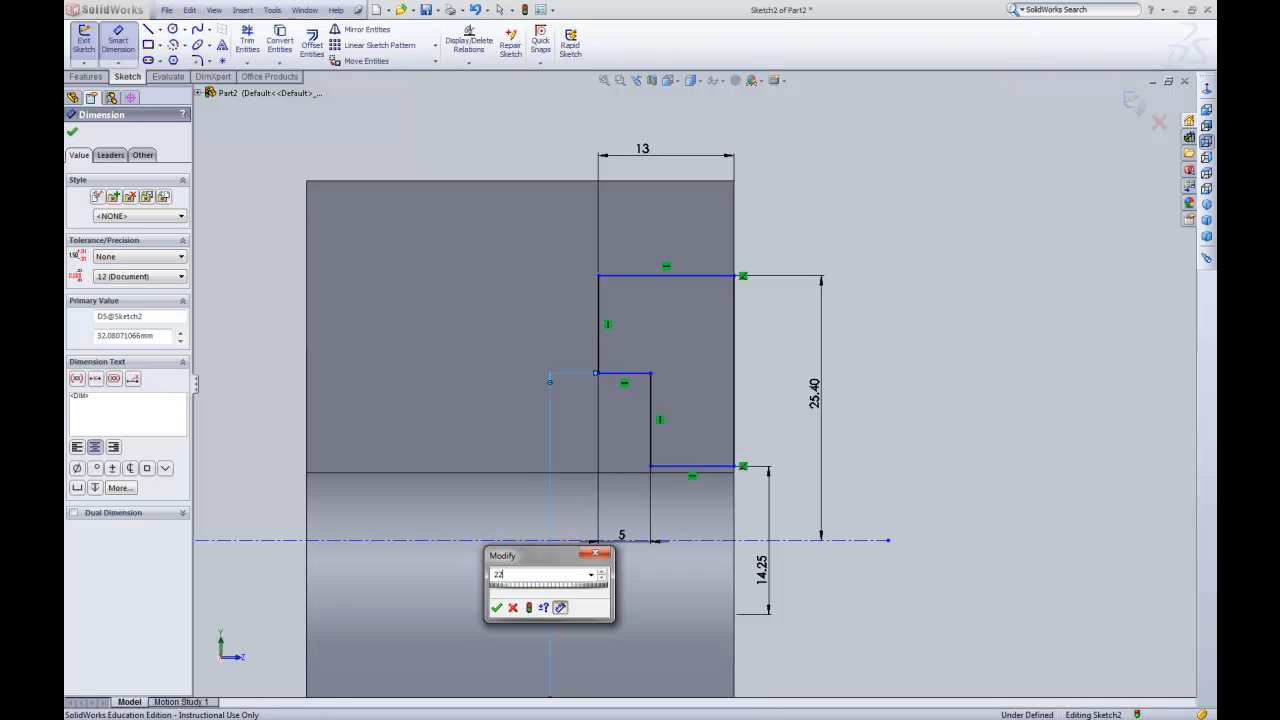
key(Return)
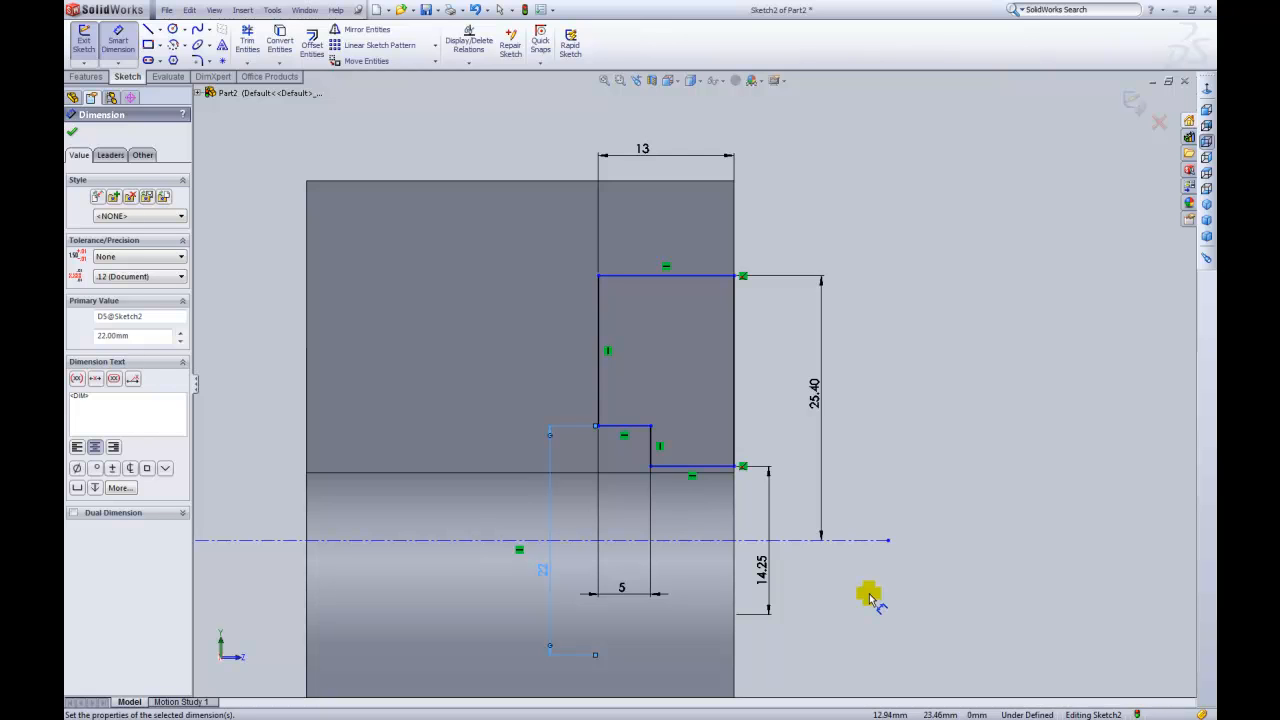
key(Escape)
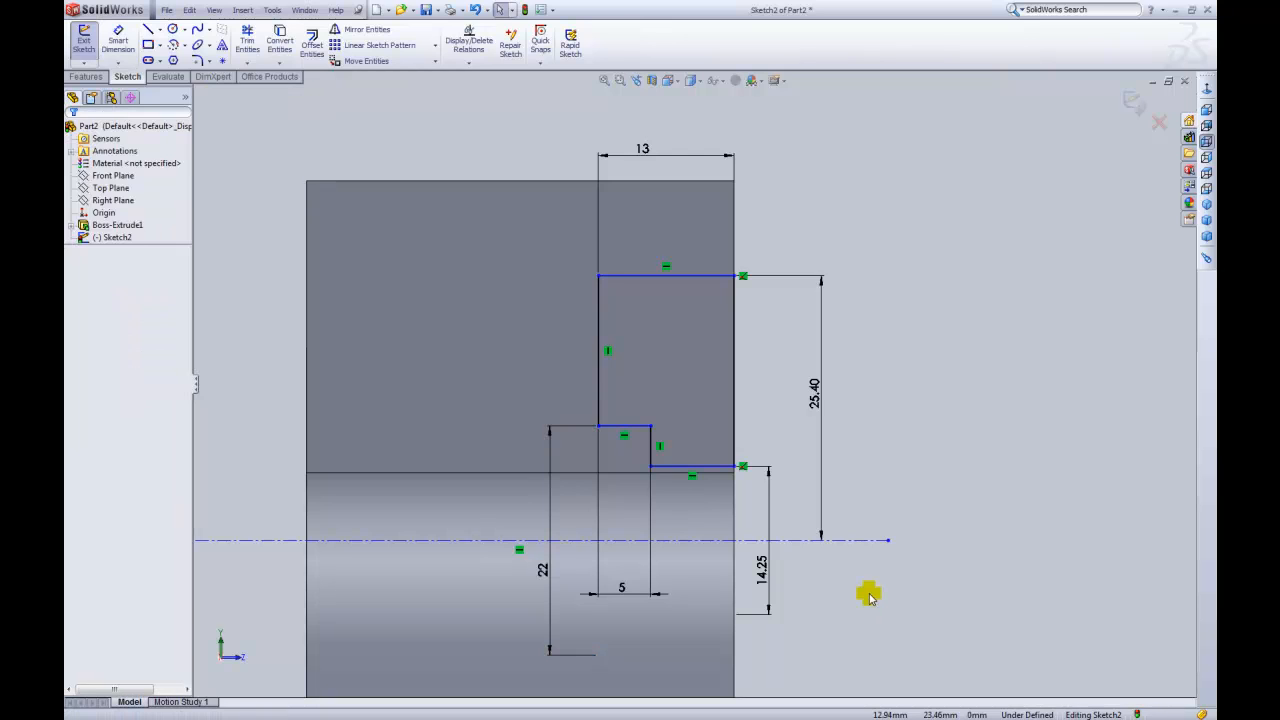
- Make the centerline collinear with the lower edge of the upper vertical face
click(838, 541)
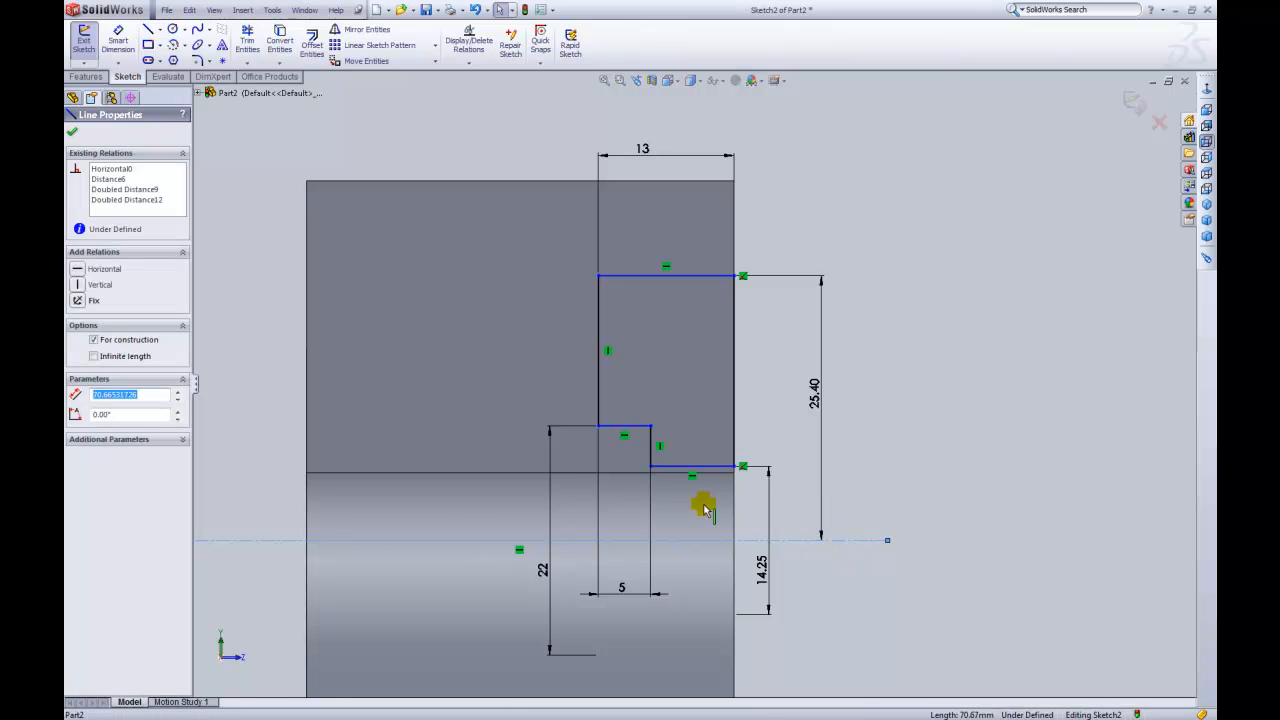
ctrl+click(512, 474)
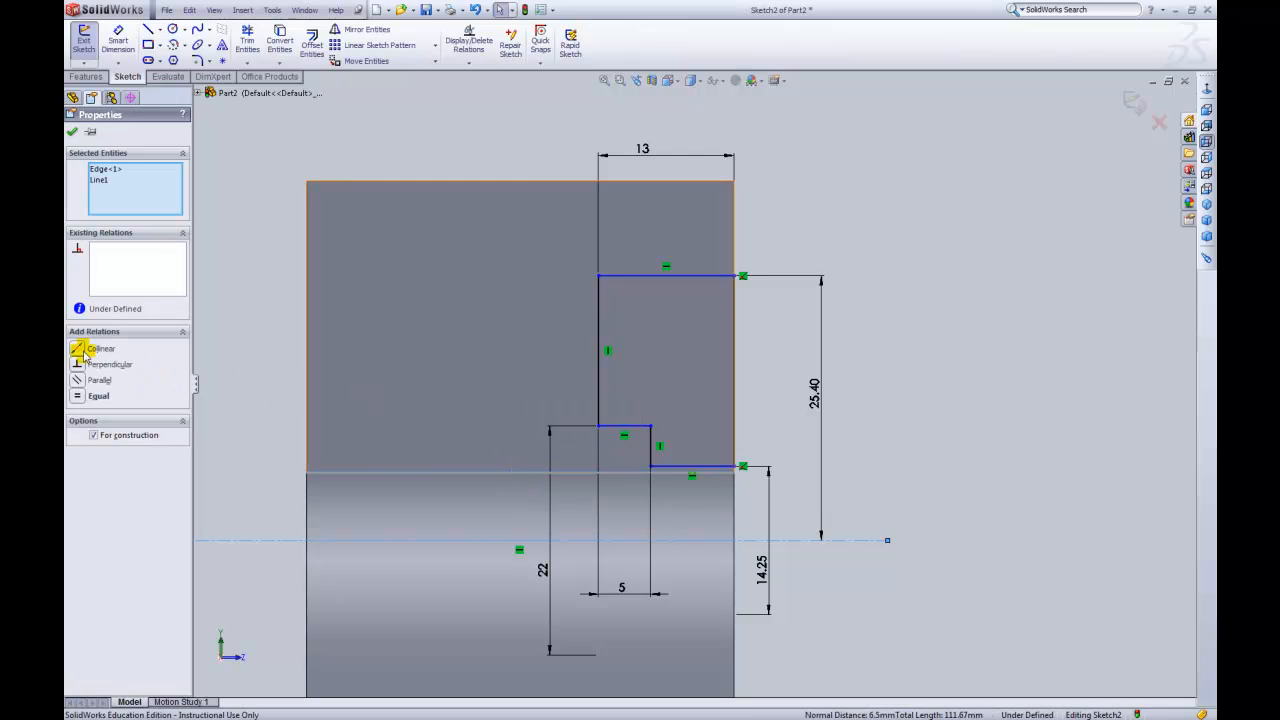
click(79, 350)
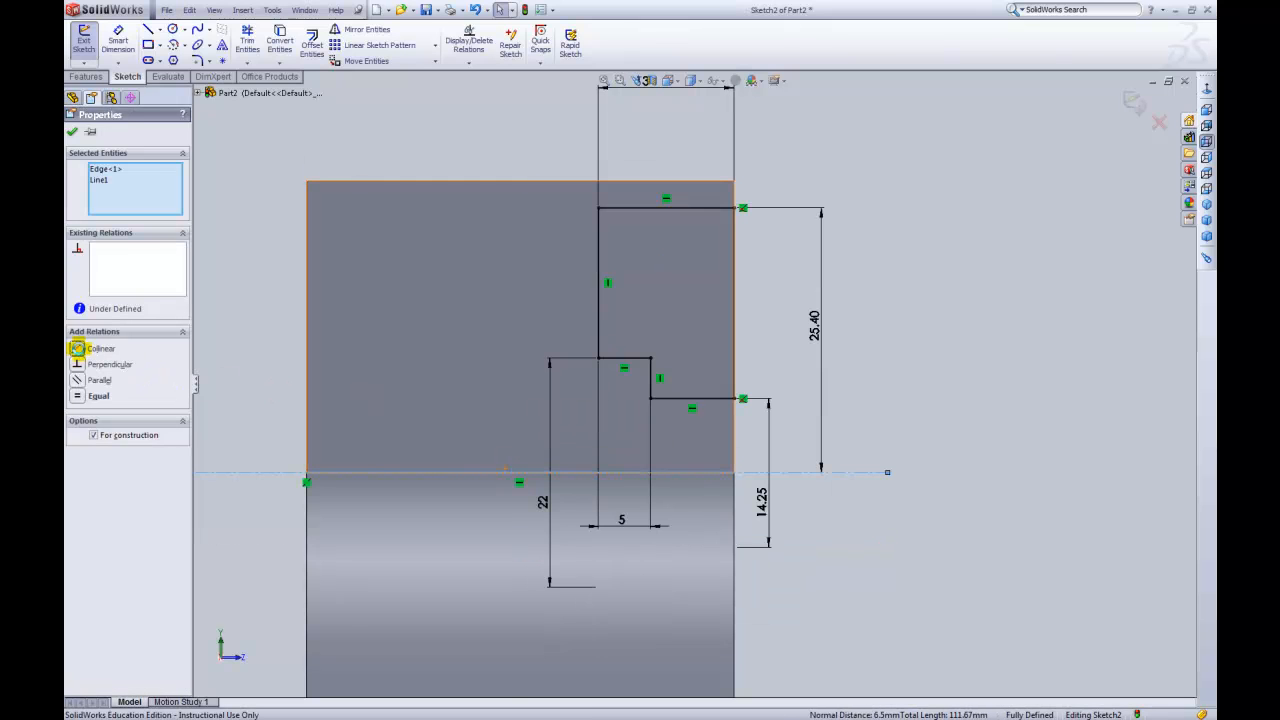
click(966, 388)
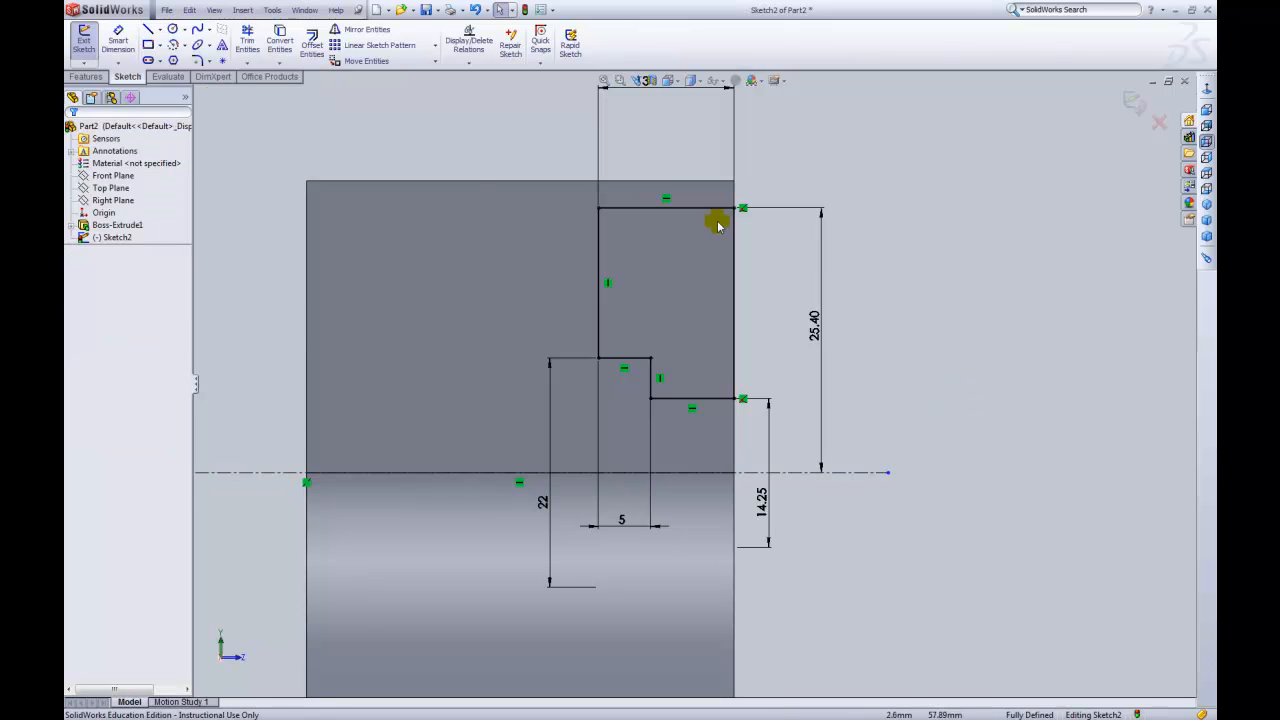
- Close the sketch and make a Revolved Cut of the stepped outline 360 degrees about the centerline
scroll(961, 388, up, 2)
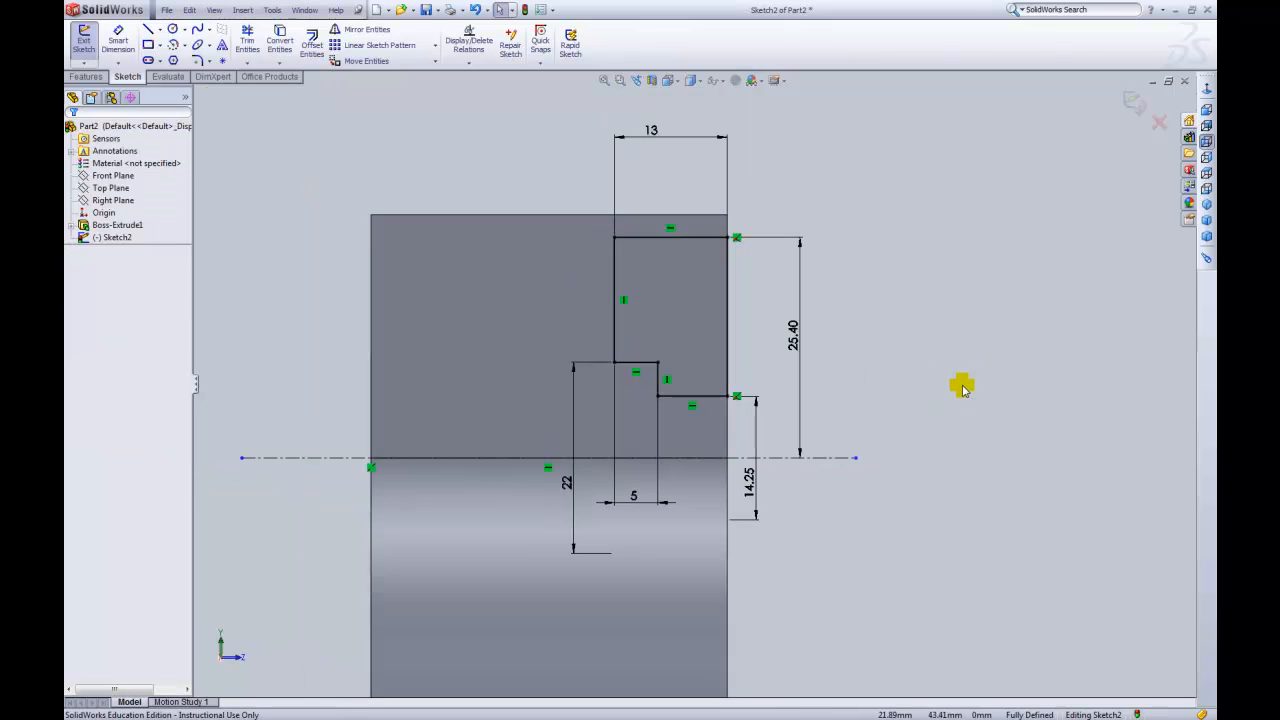
mouse_move(968, 355)
middle_down()
mouse_move(923, 366)
mouse_move(994, 380)
mouse_move(1025, 438)
middle_up()
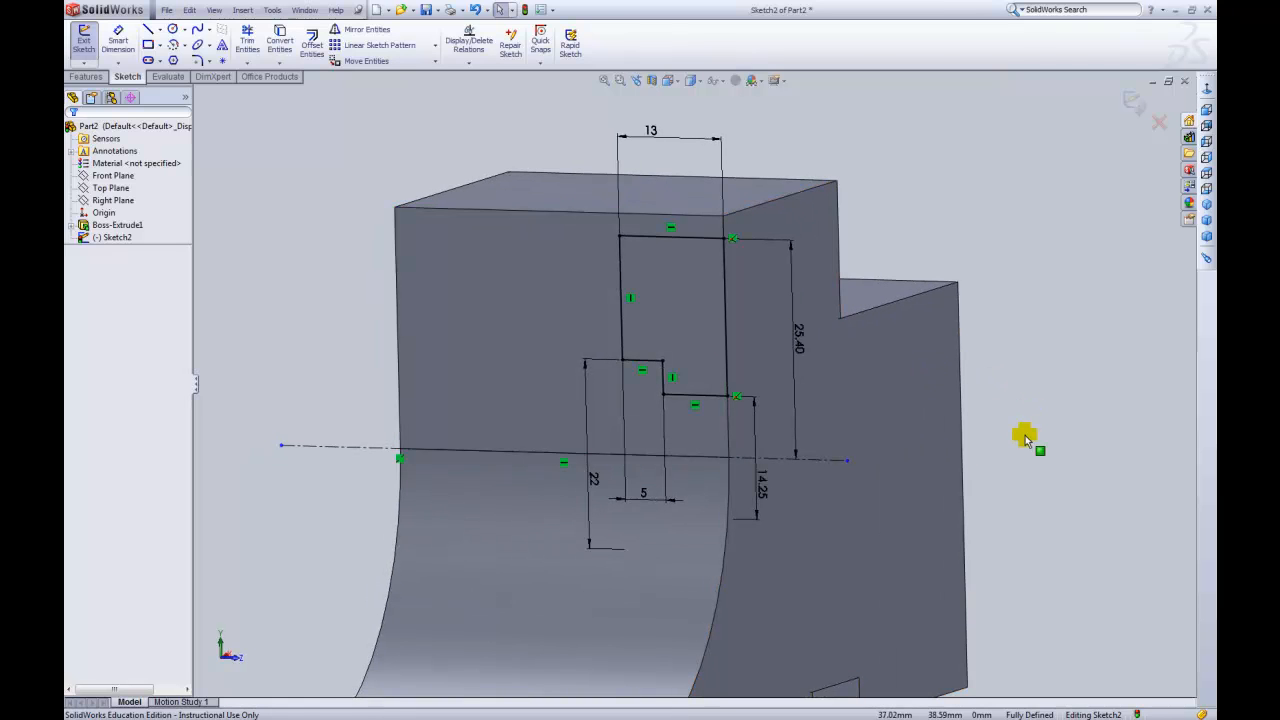
click(1135, 104)
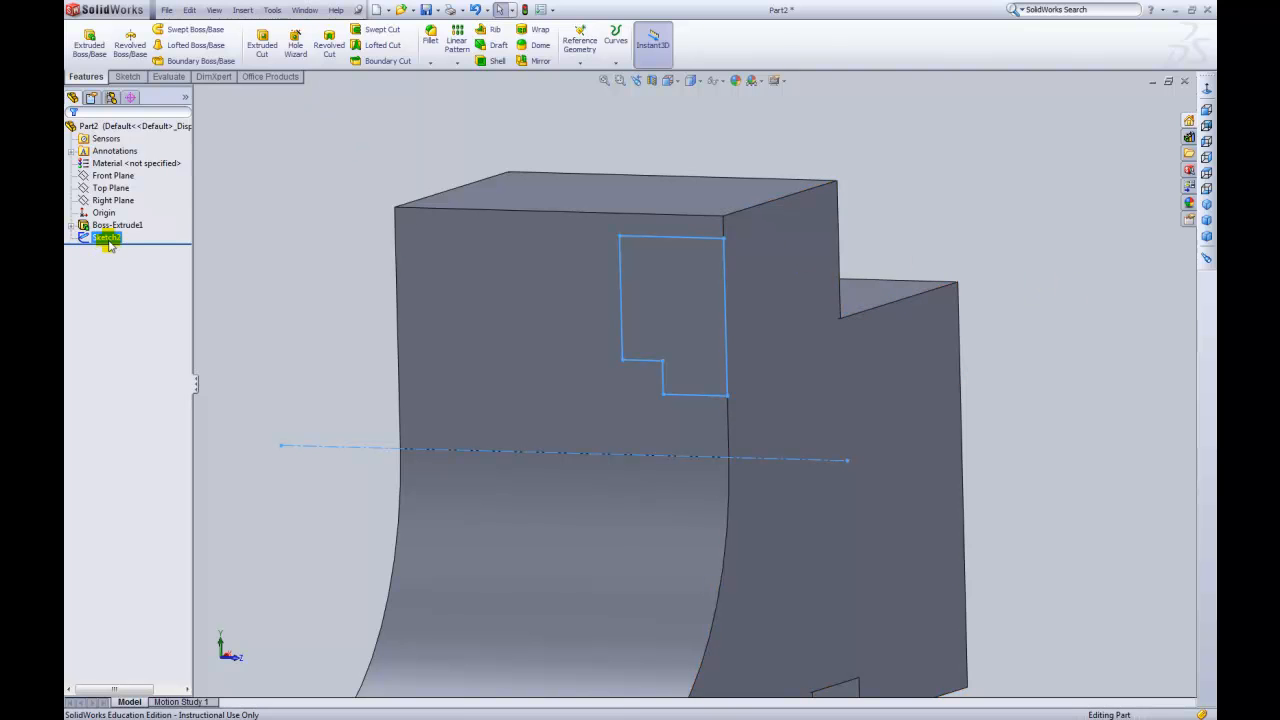
click(262, 250)
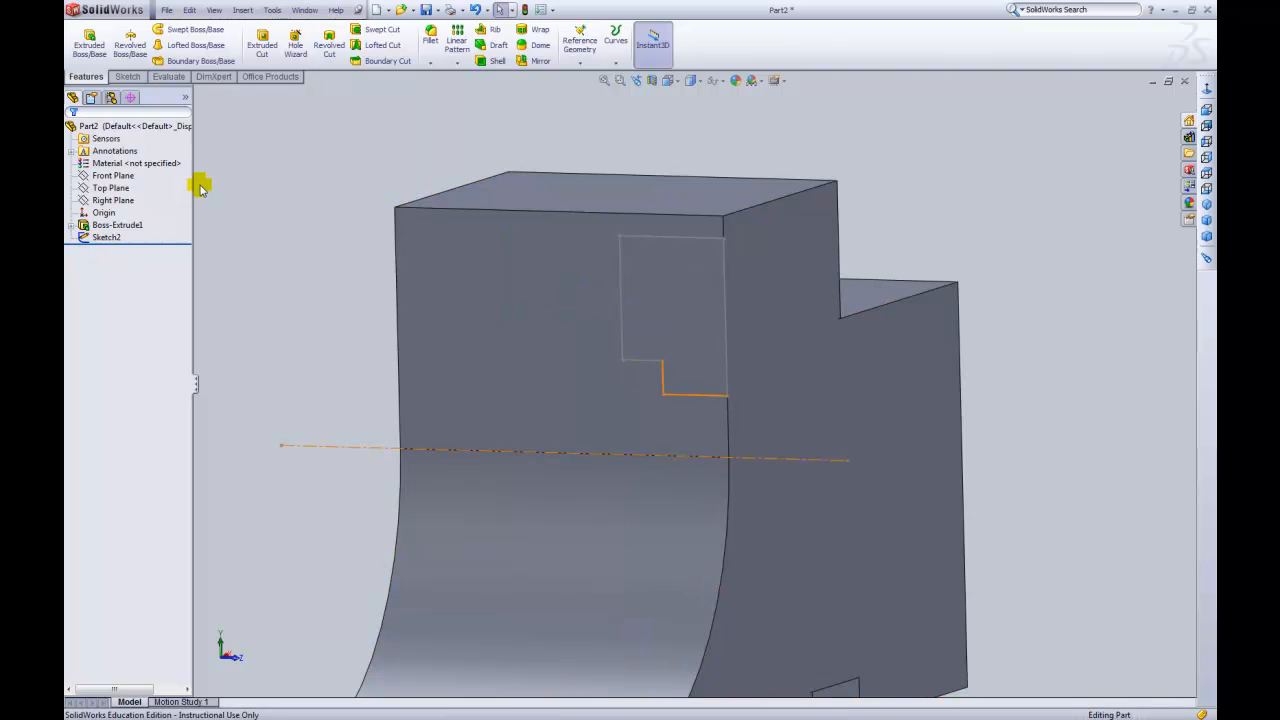
click(105, 237)
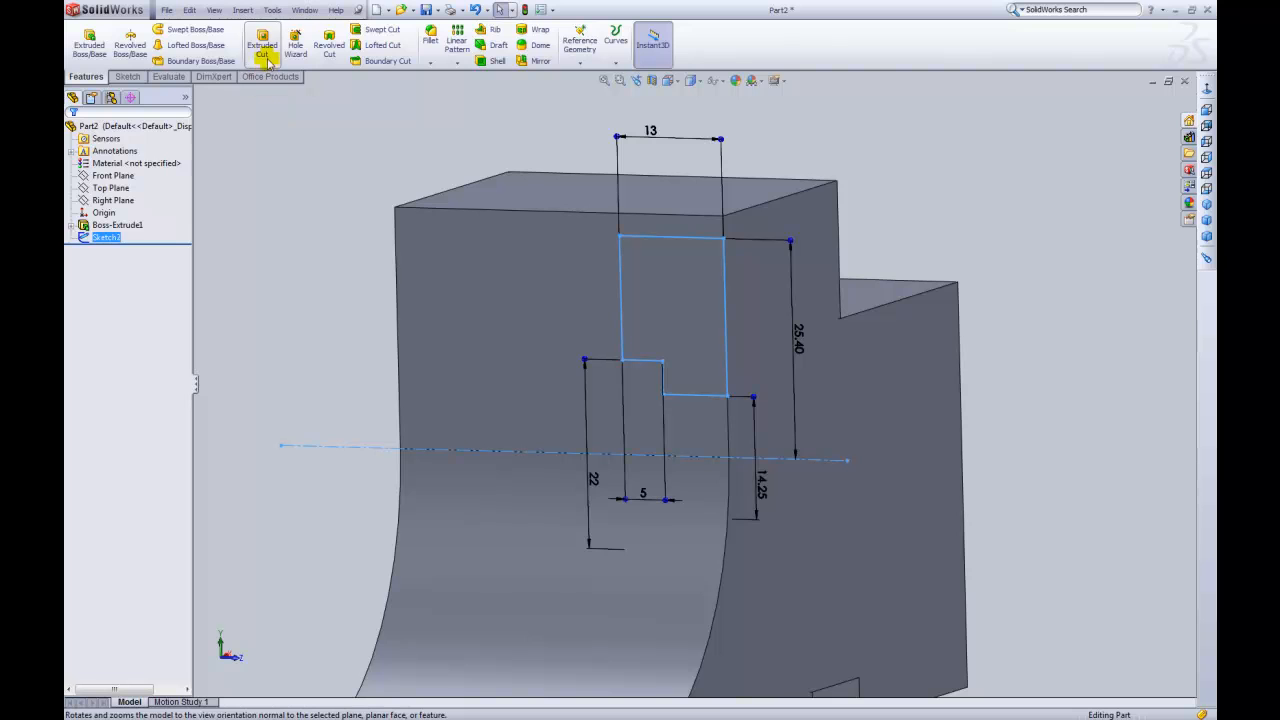
click(329, 45)
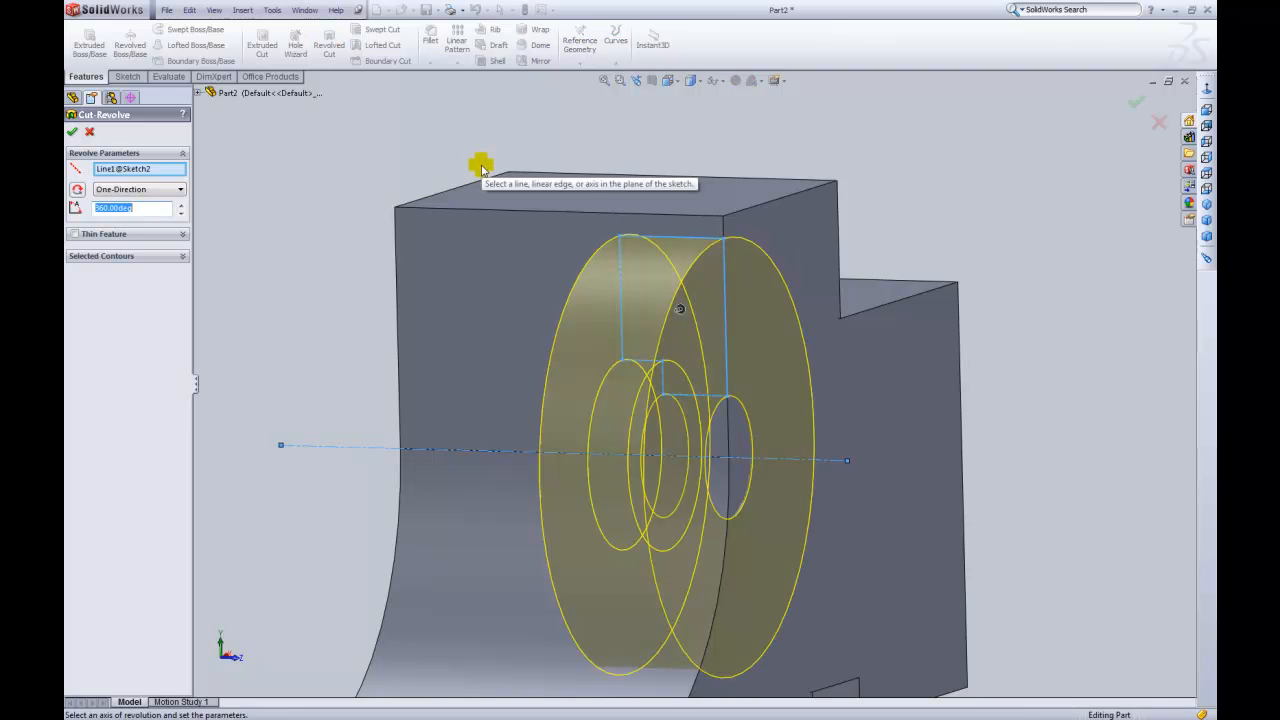
mouse_move(1071, 477)
middle_down()
mouse_move(1034, 477)
mouse_move(1050, 477)
middle_up()
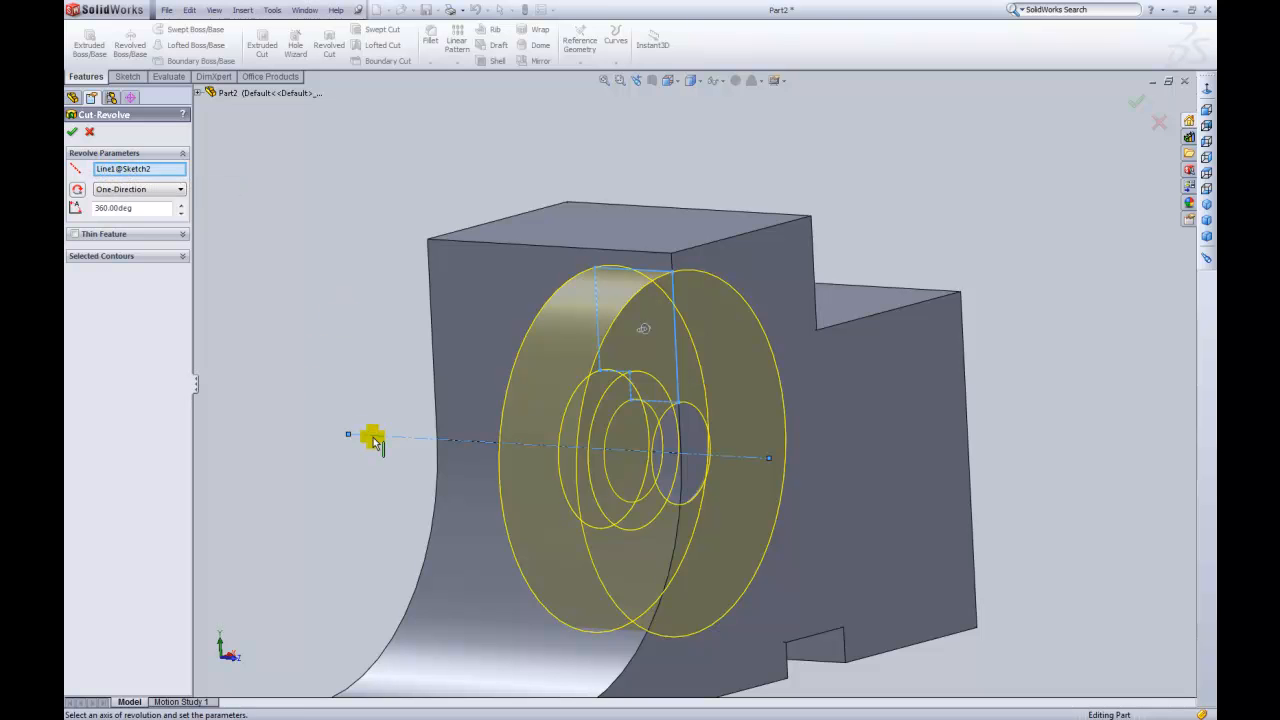
click(1134, 102)
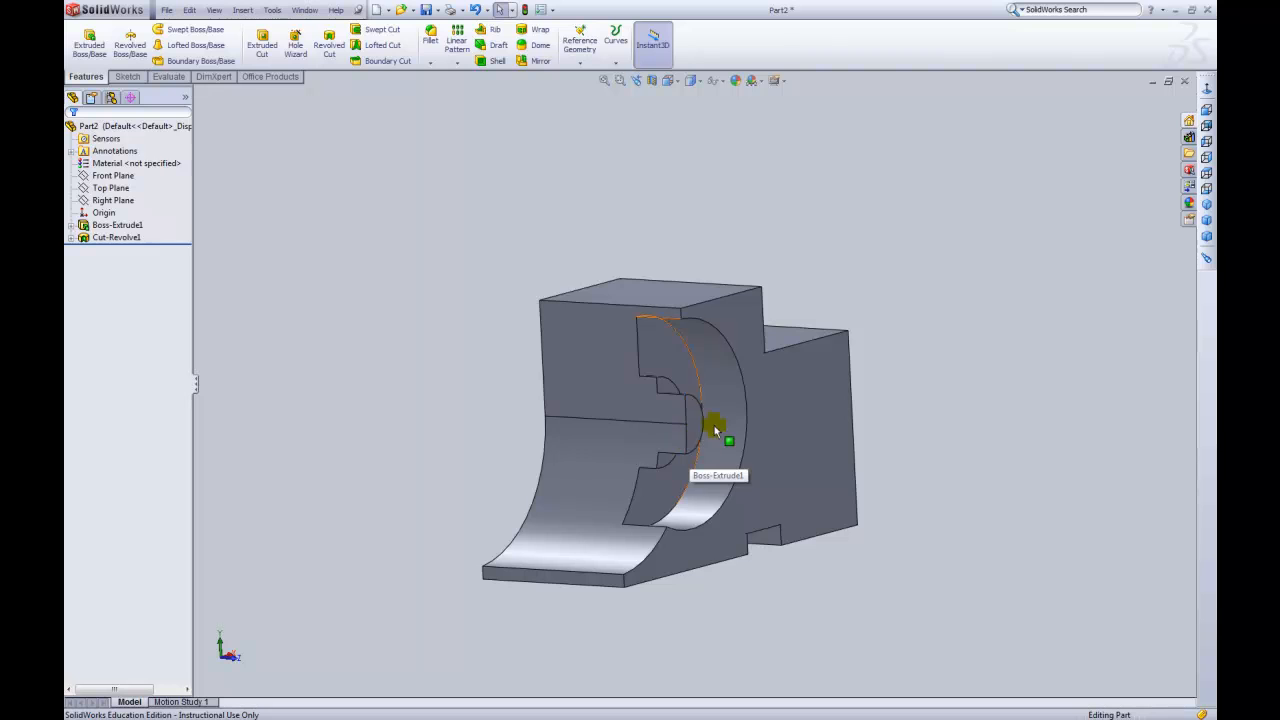
- Start an Extruded Boss sketch on the small half-round face at the recess centre and draw a 7.125 mm radius circle matching its curved edge
click(89, 42)
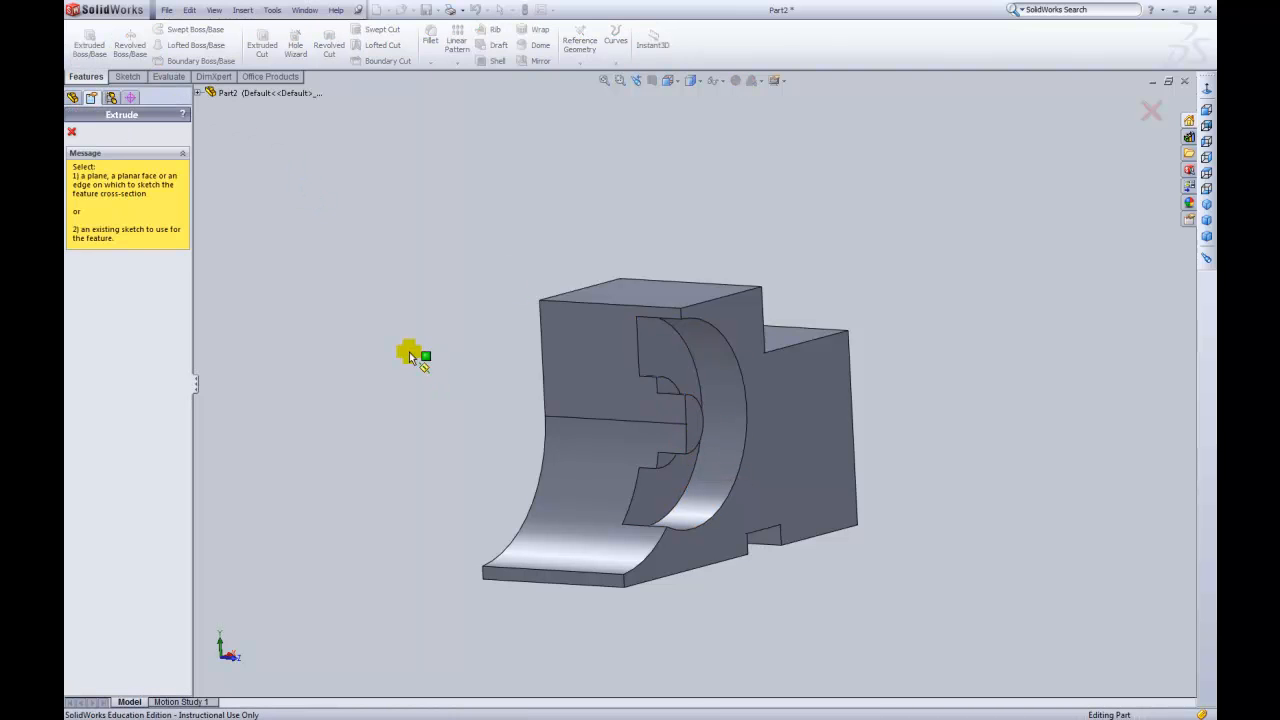
click(696, 423)
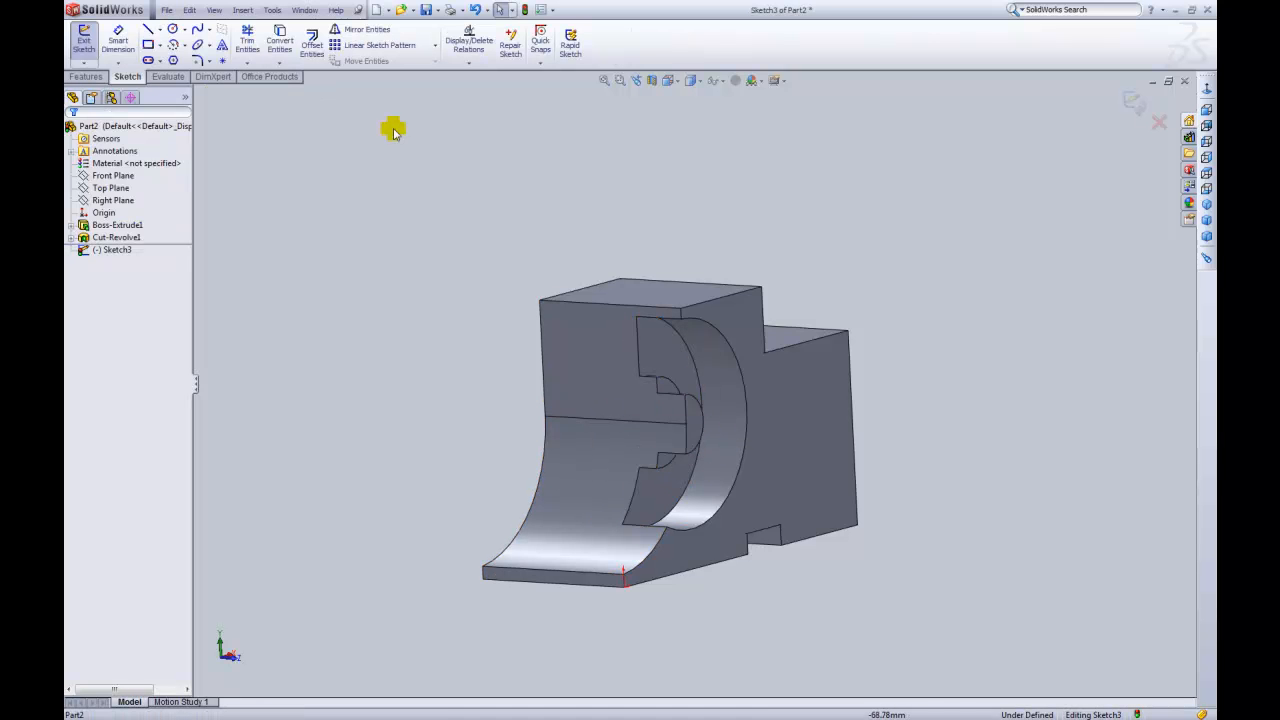
scroll(662, 390, down, 1)
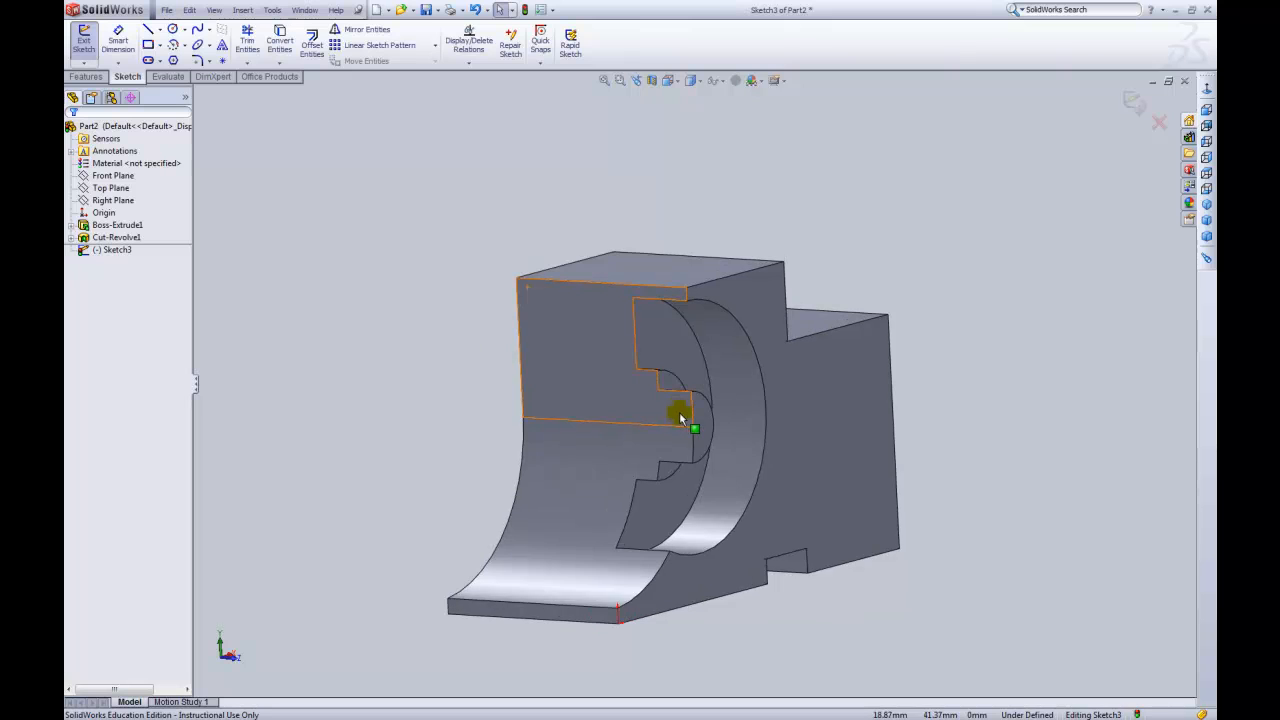
scroll(667, 345, down, 3)
click(174, 30)
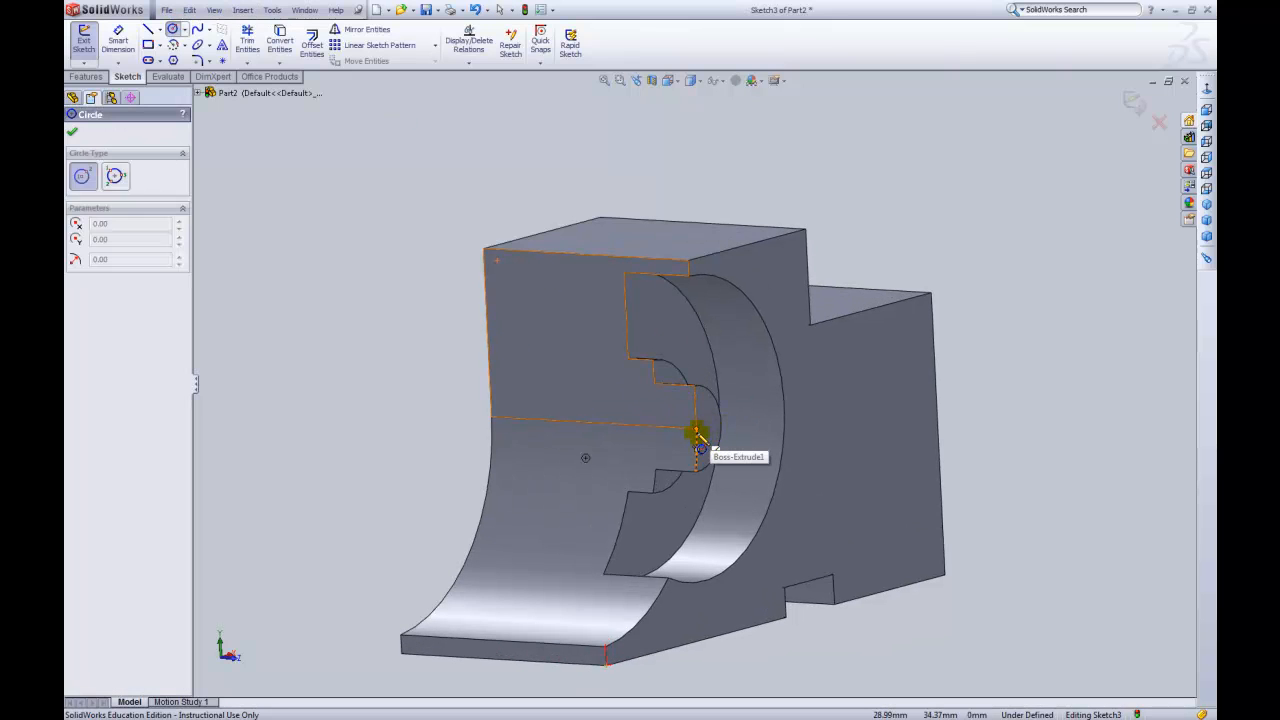
click(697, 432)
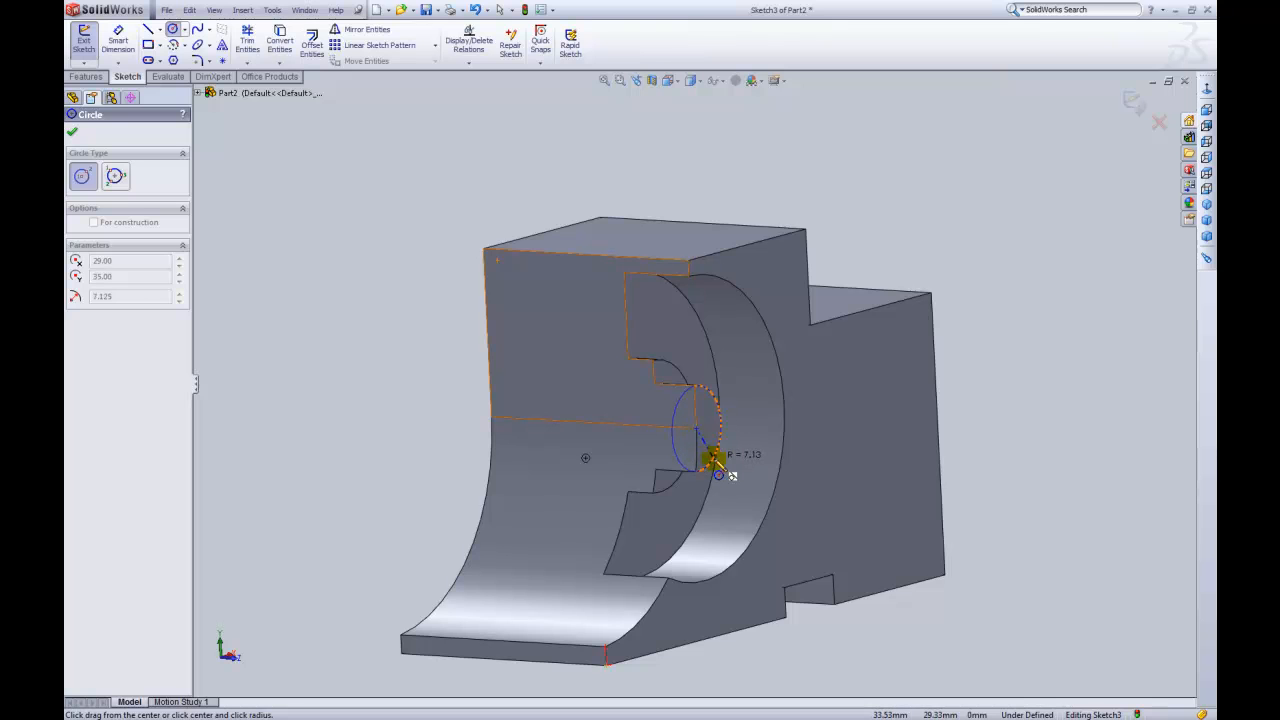
click(713, 457)
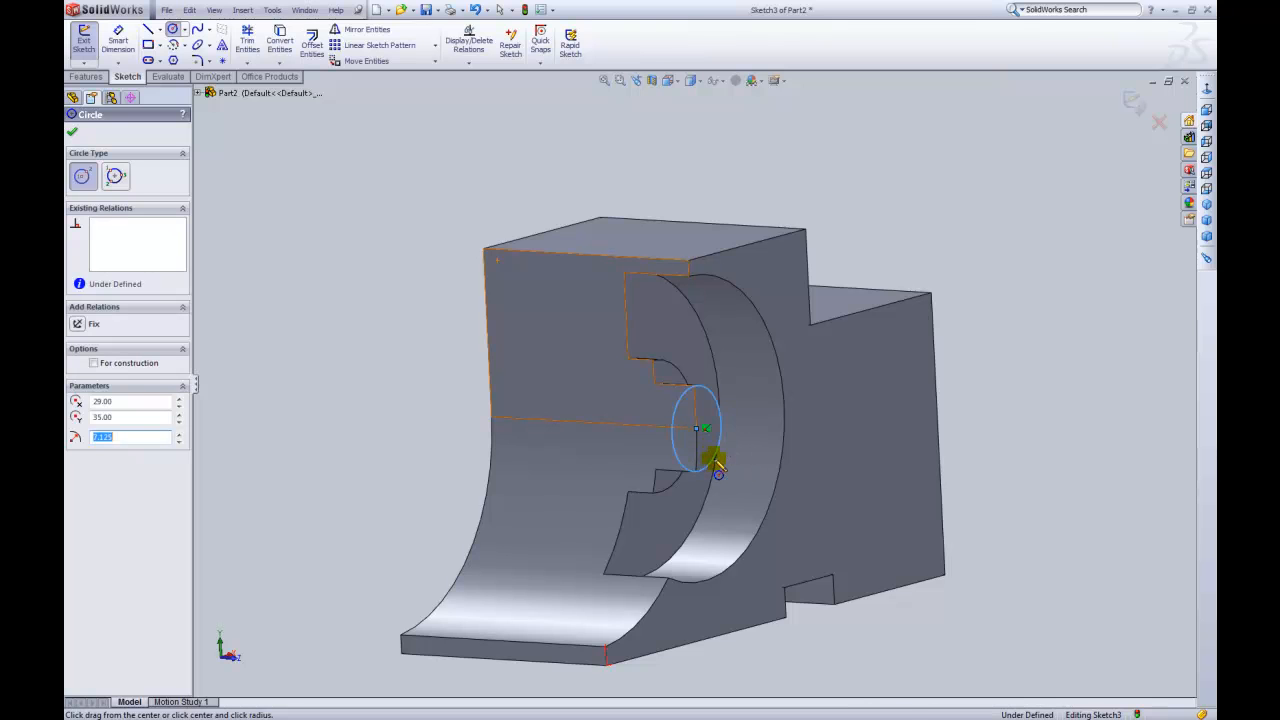
scroll(820, 472, down, 5)
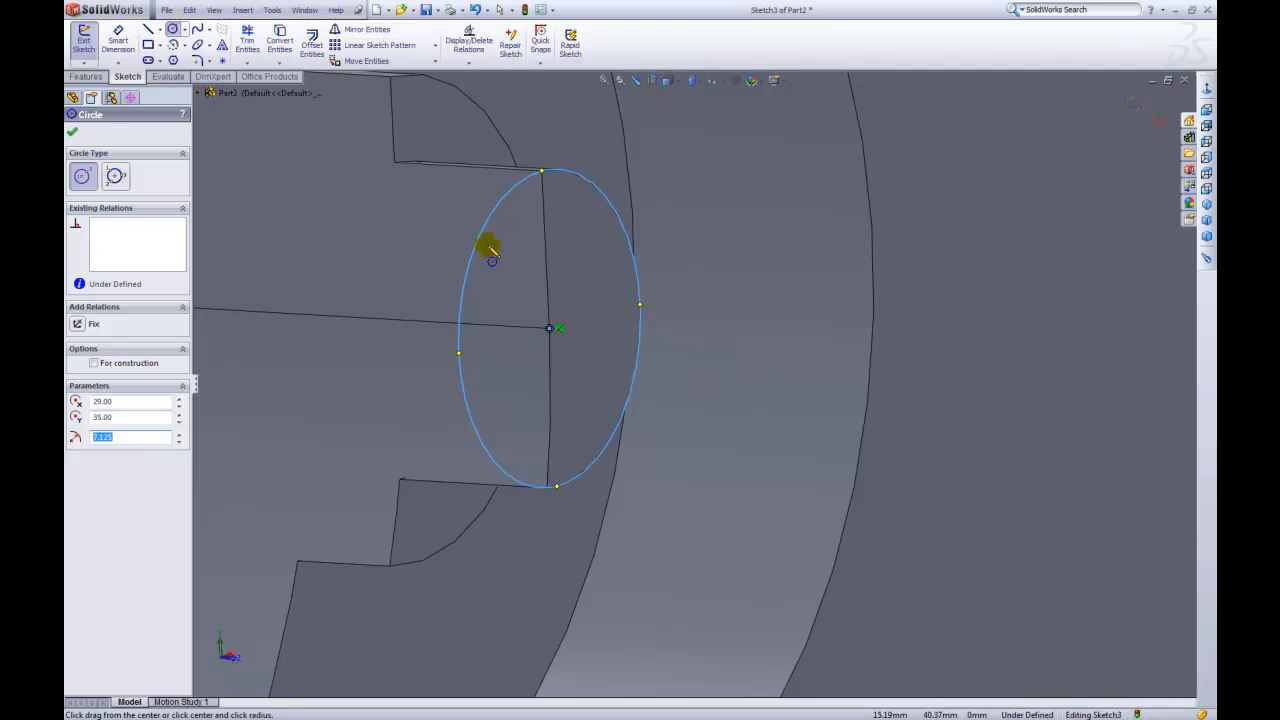
- Close the circle sketch and extrude the boss Up To Surface, ending at the small ring-shaped step face behind it
click(1133, 105)
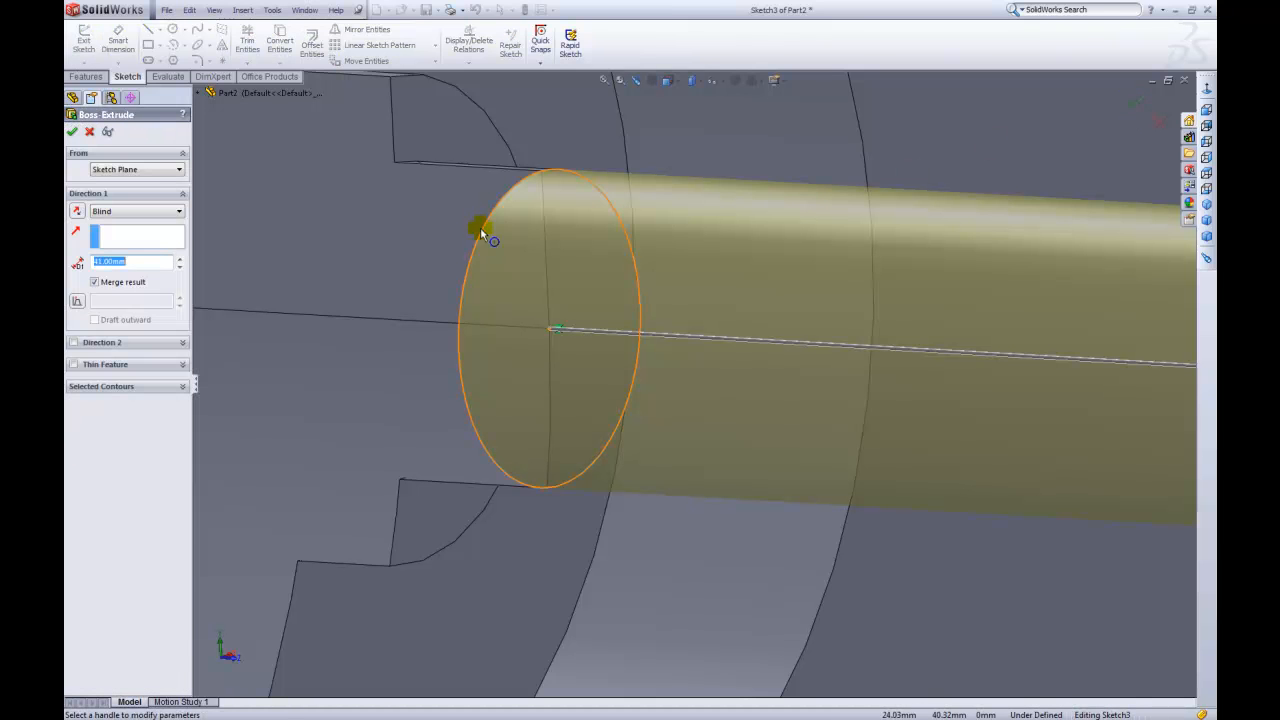
scroll(579, 286, up, 2)
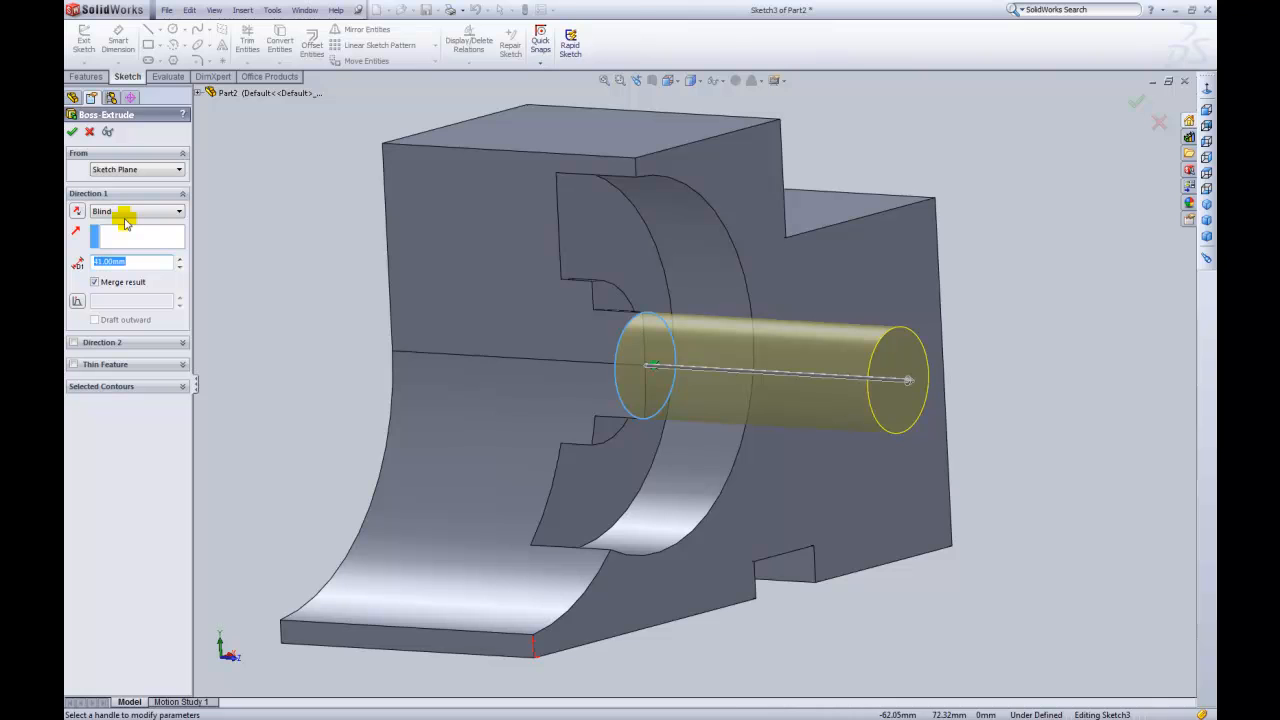
click(177, 212)
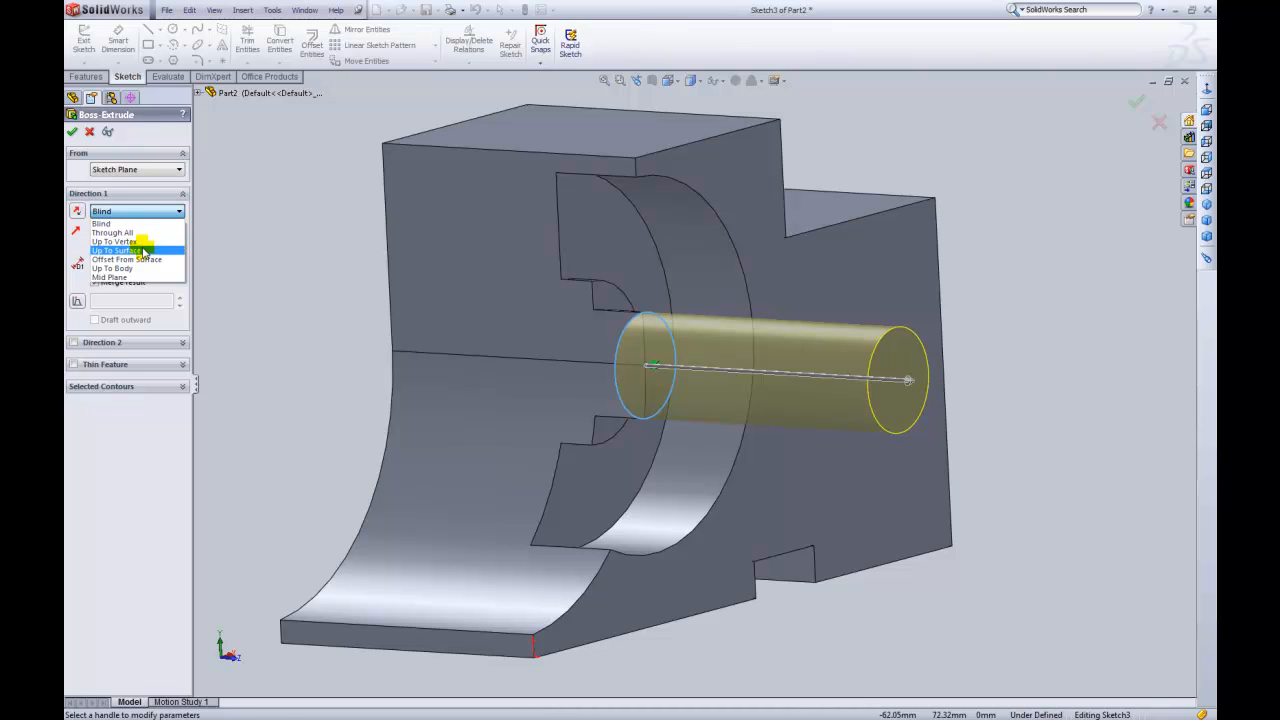
click(143, 250)
click(607, 295)
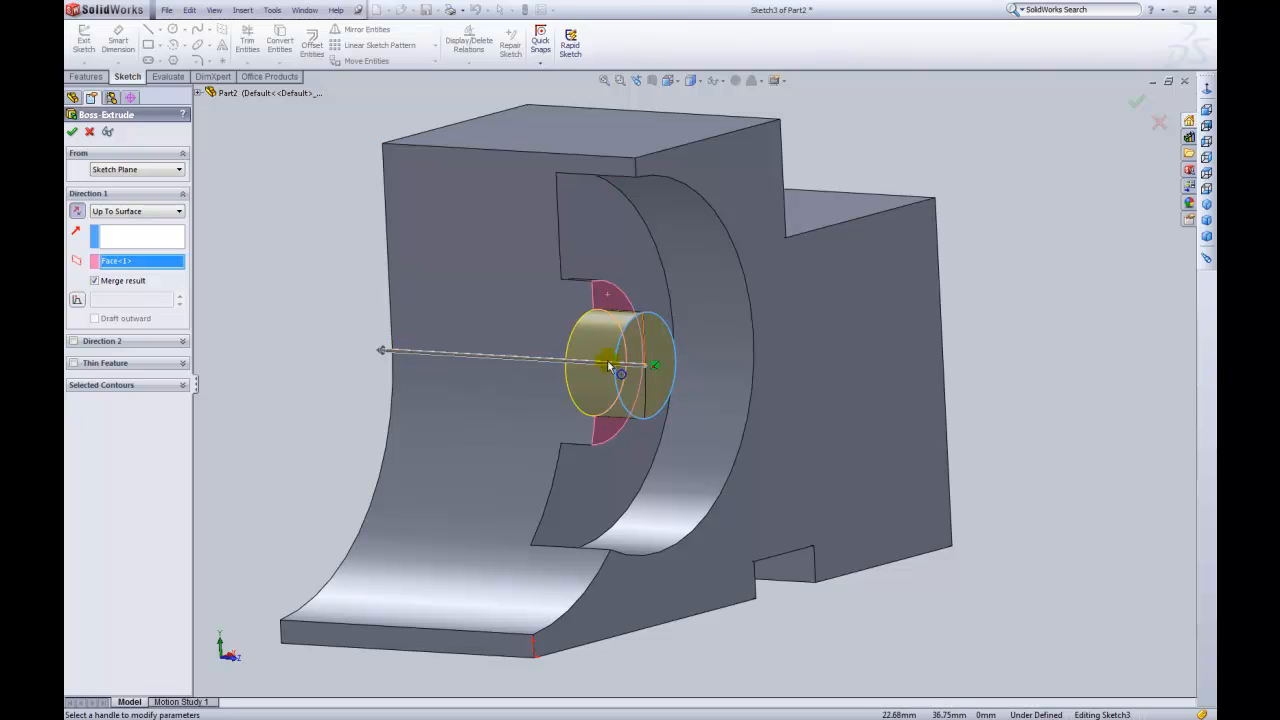
click(74, 133)
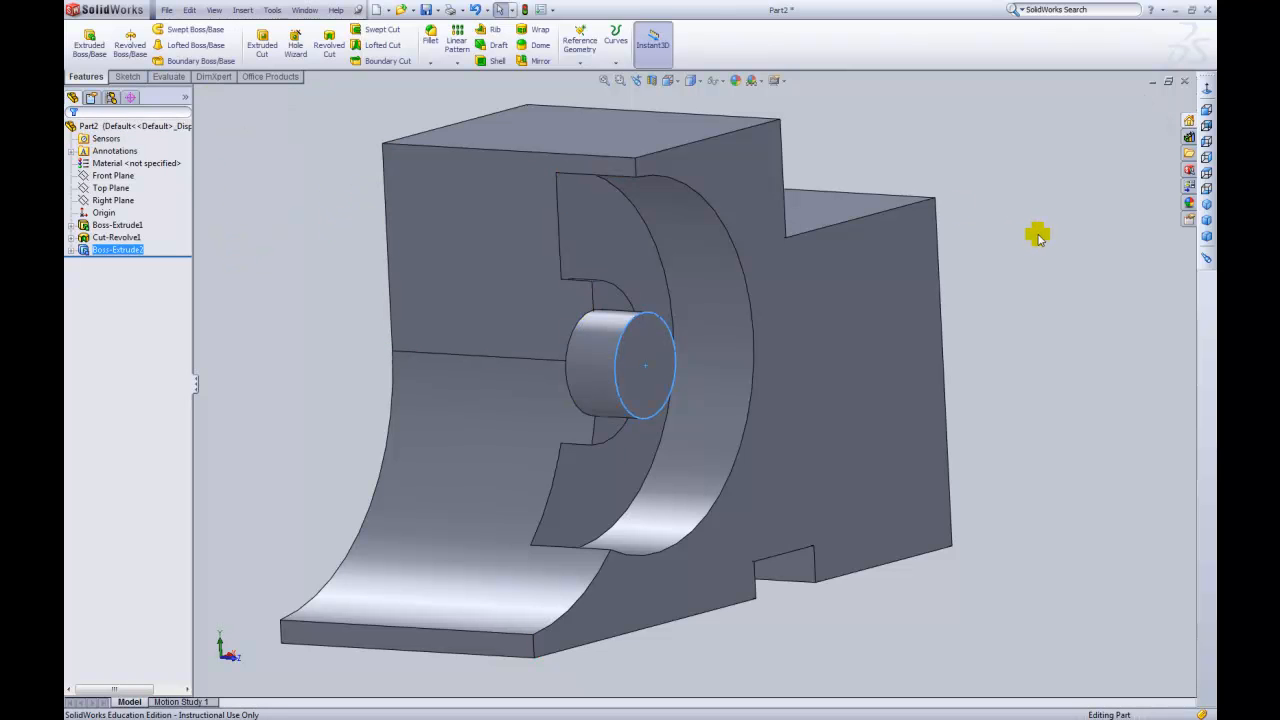
click(1055, 250)
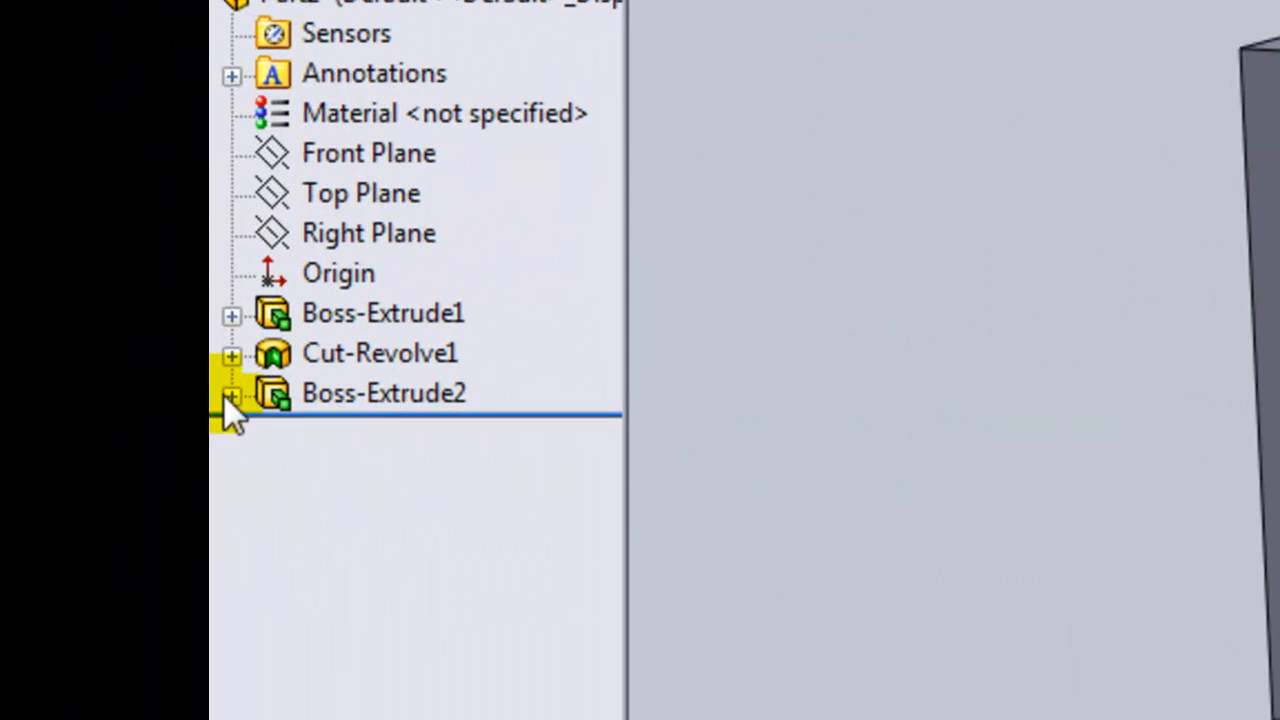
- Reopen the under-defined circle sketch of the round boss for editing
click(224, 394)
click(368, 438)
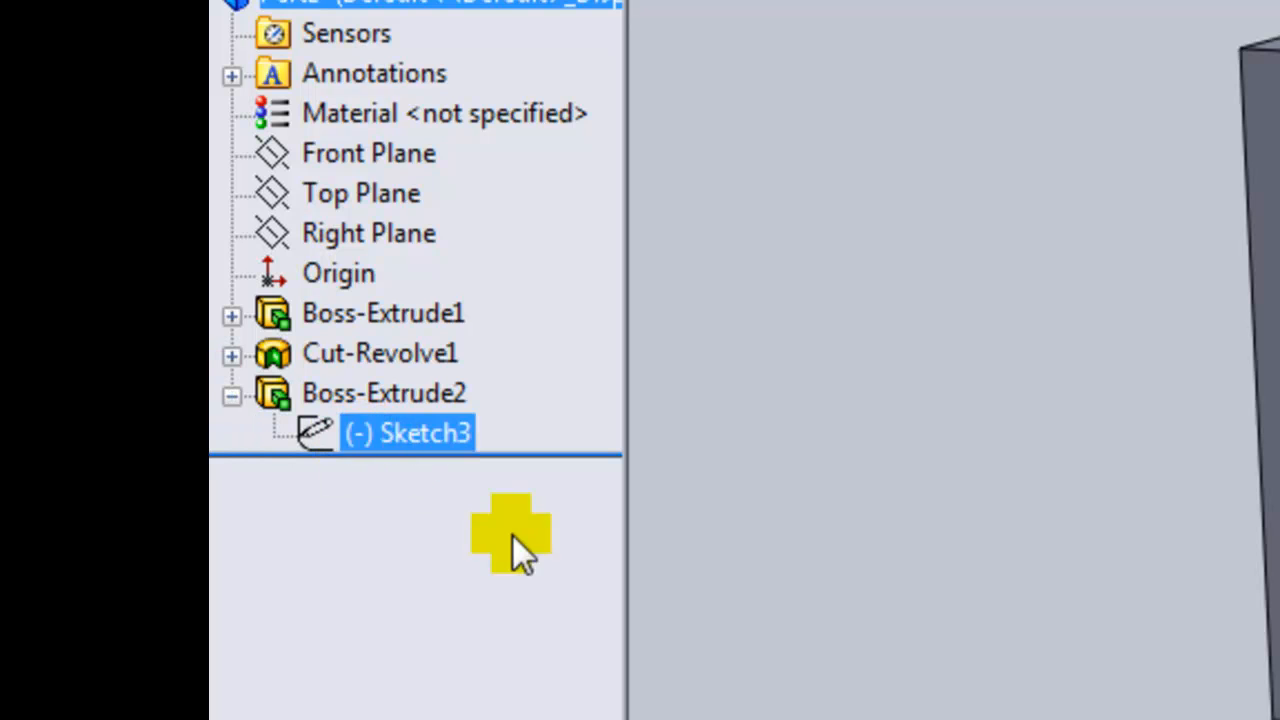
click(540, 540)
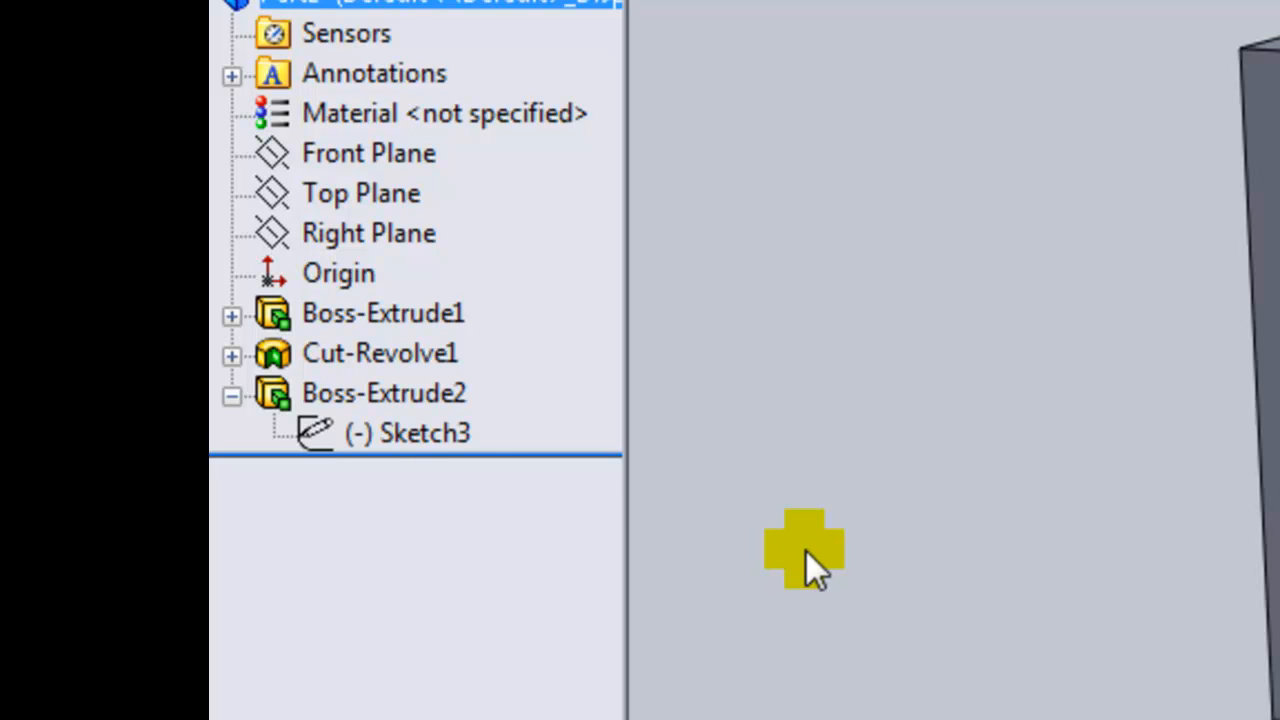
right_click(414, 421)
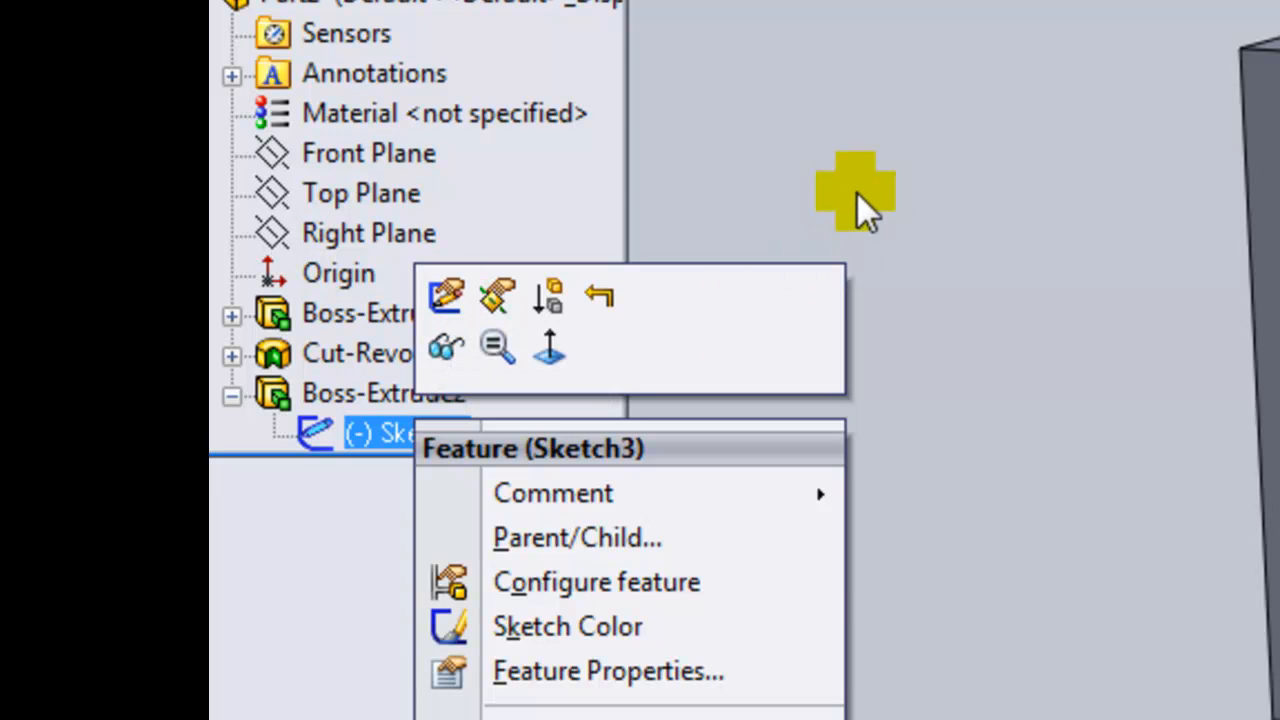
click(857, 193)
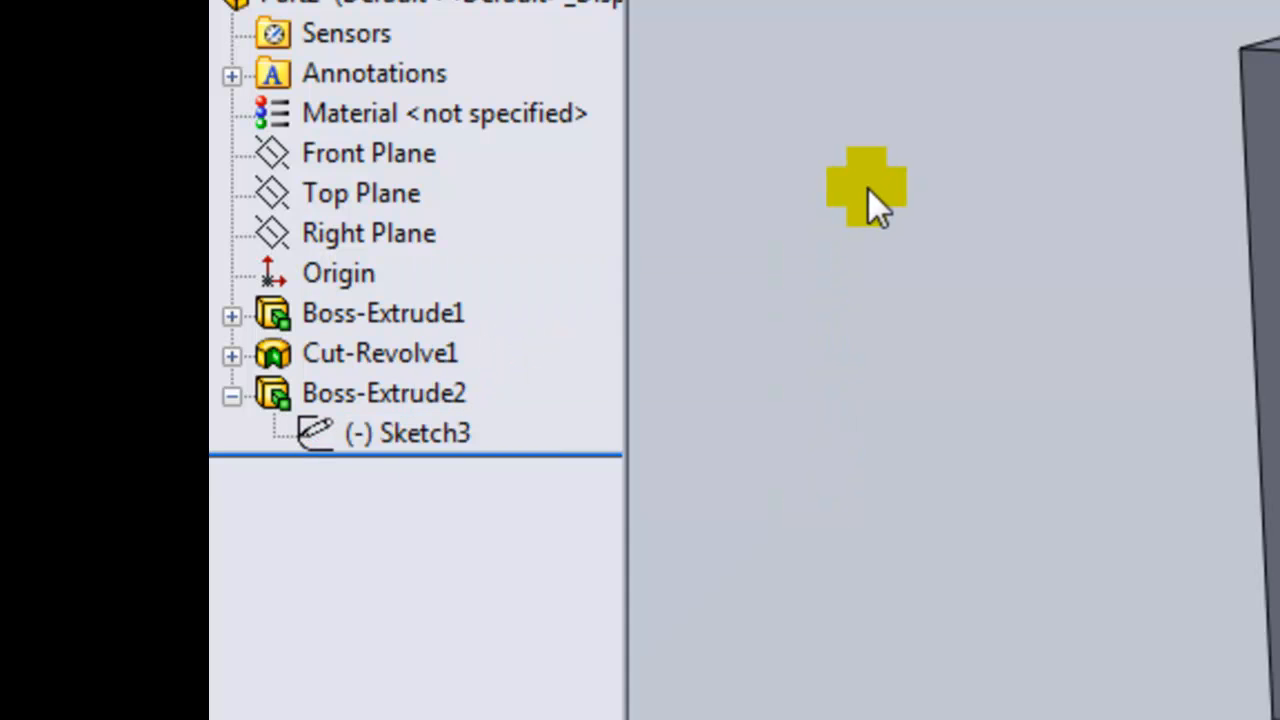
right_click(372, 394)
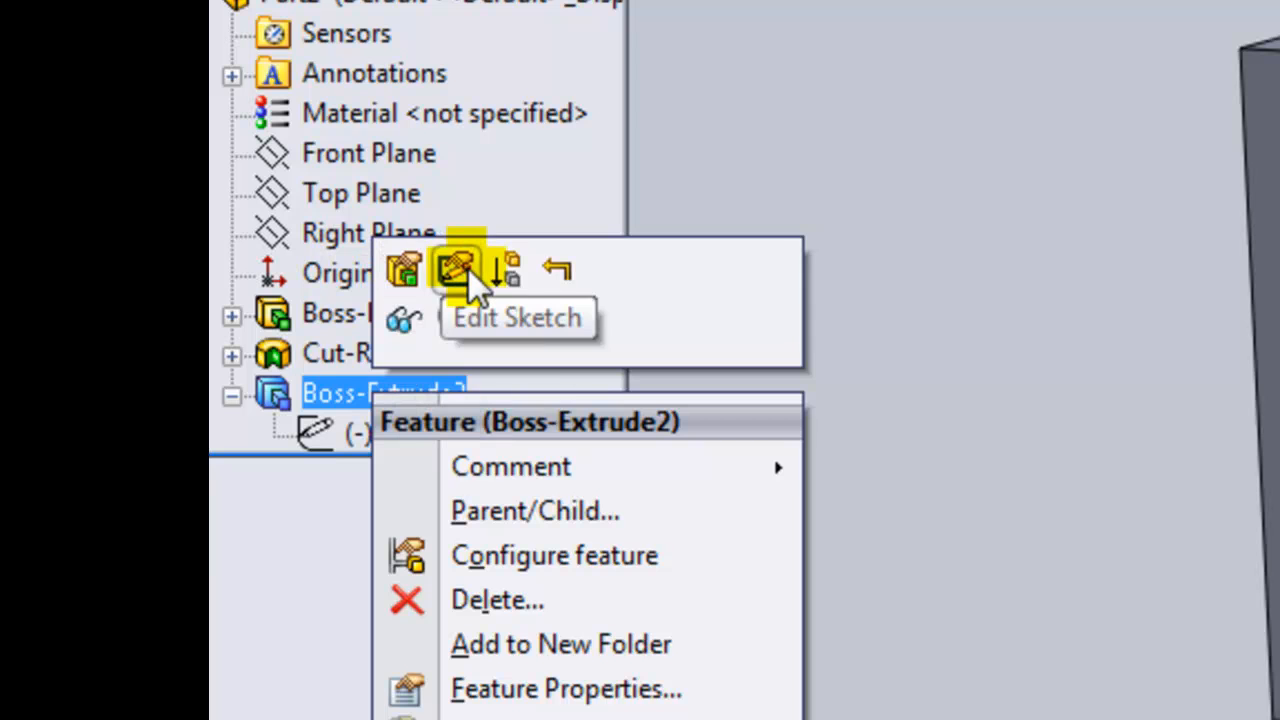
click(467, 269)
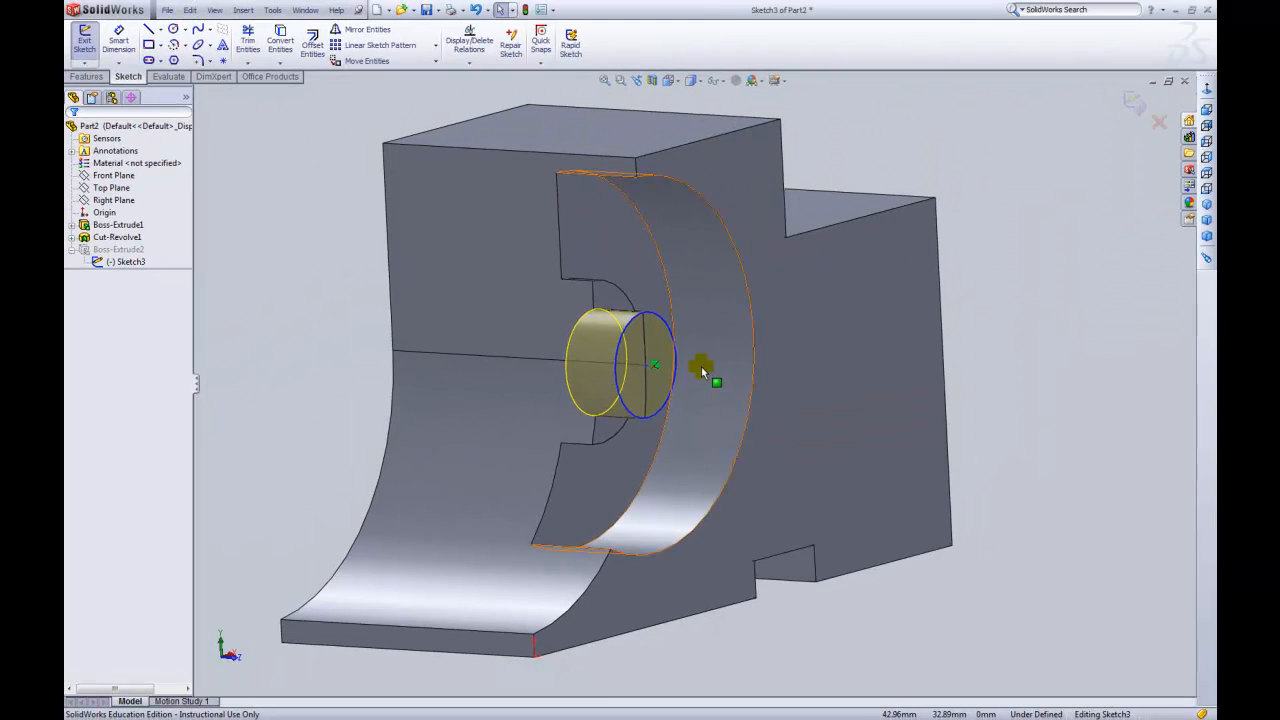
- Enlarge the boss circle away from the half-round edge to a radius of about 9.8 mm
scroll(629, 352, down, 3)
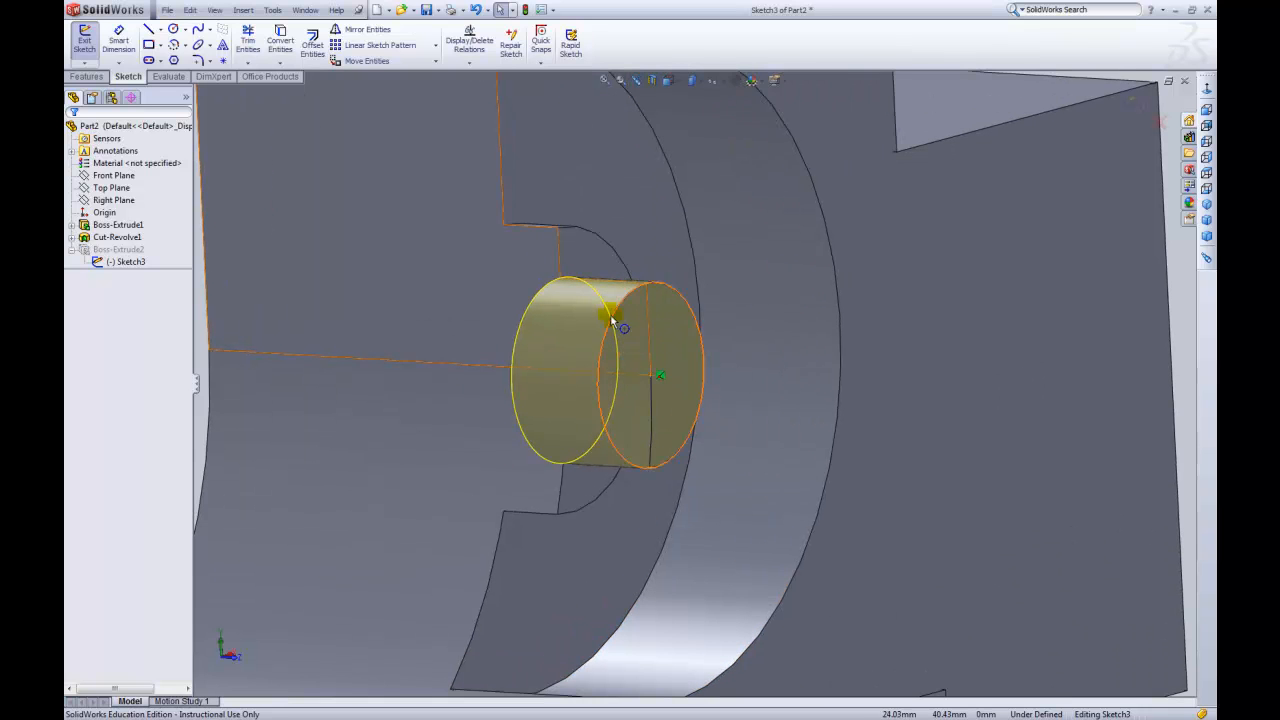
click(613, 319)
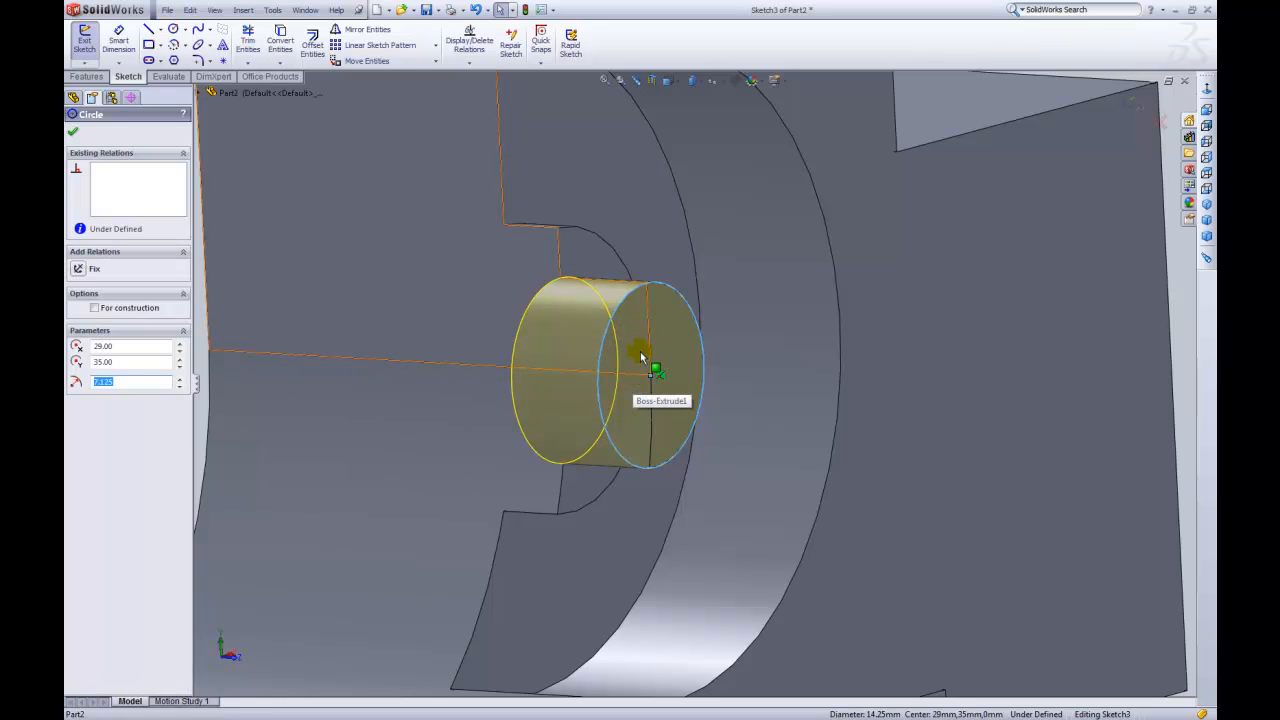
key(Escape)
click(607, 303)
ctrl+click(695, 308)
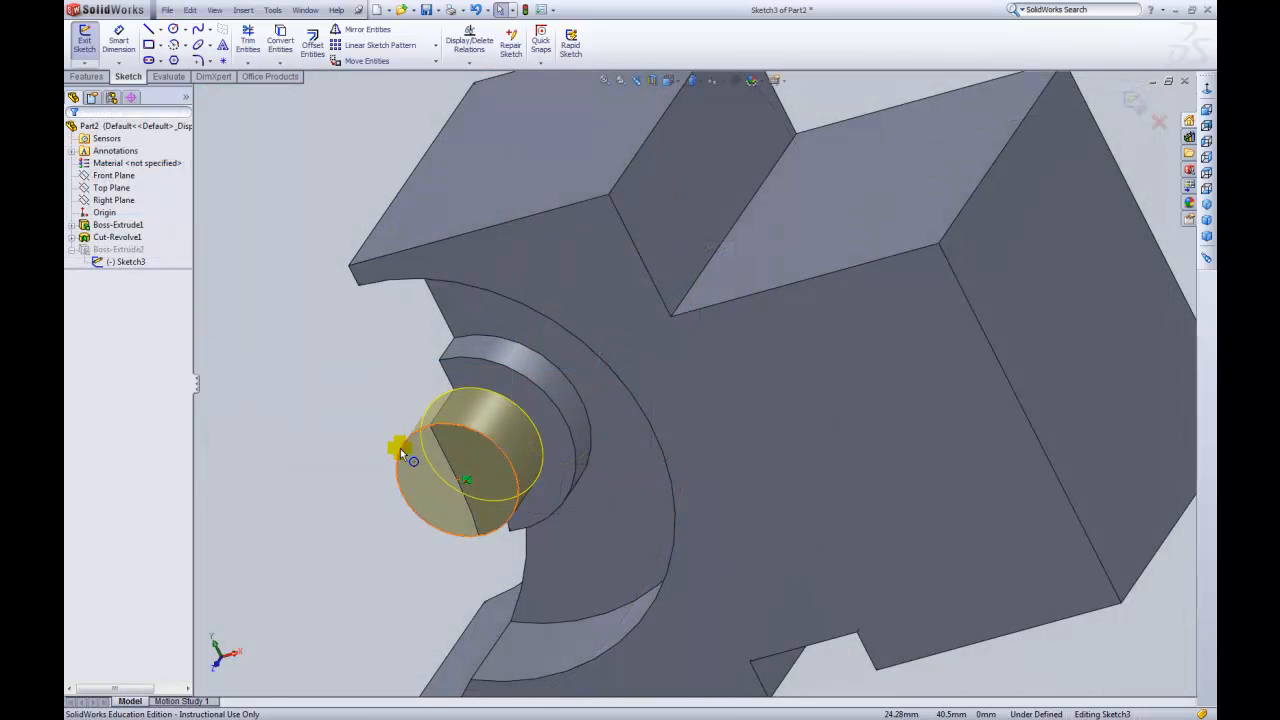
drag(400, 453, 375, 453)
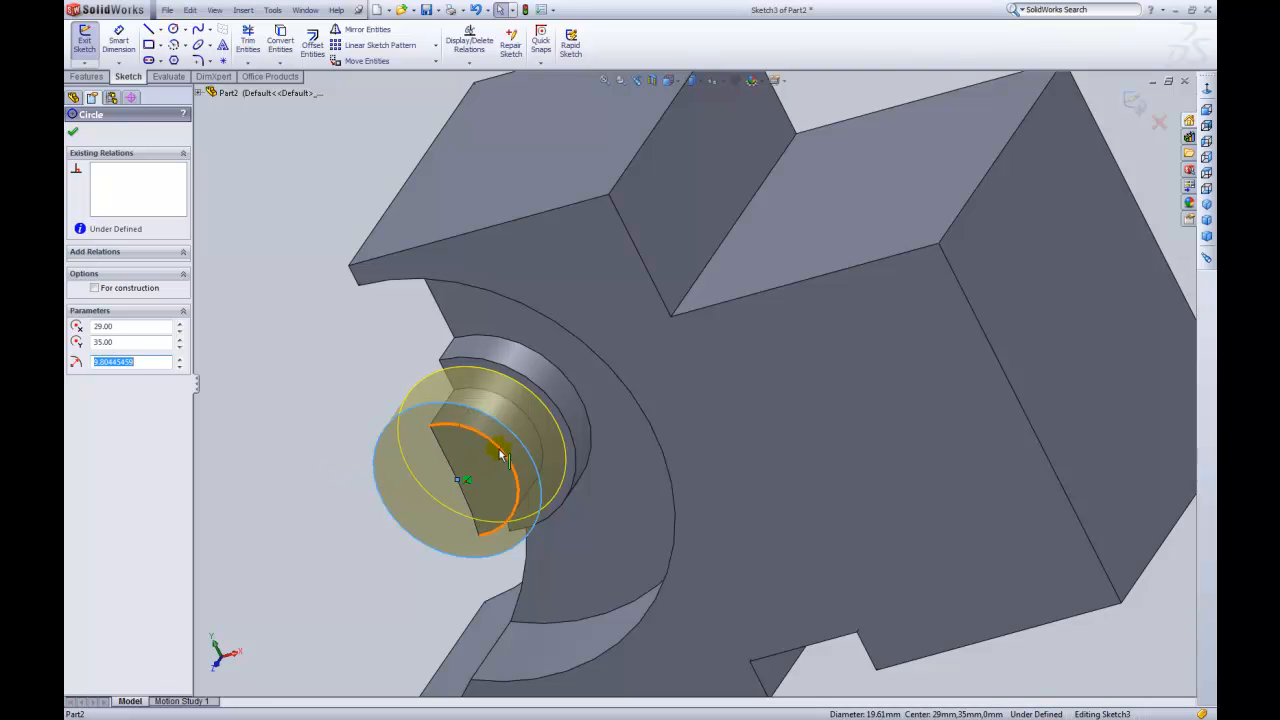
- Make the boss circle coradial with the curved edge of the half-round face and close the sketch
key(Escape)
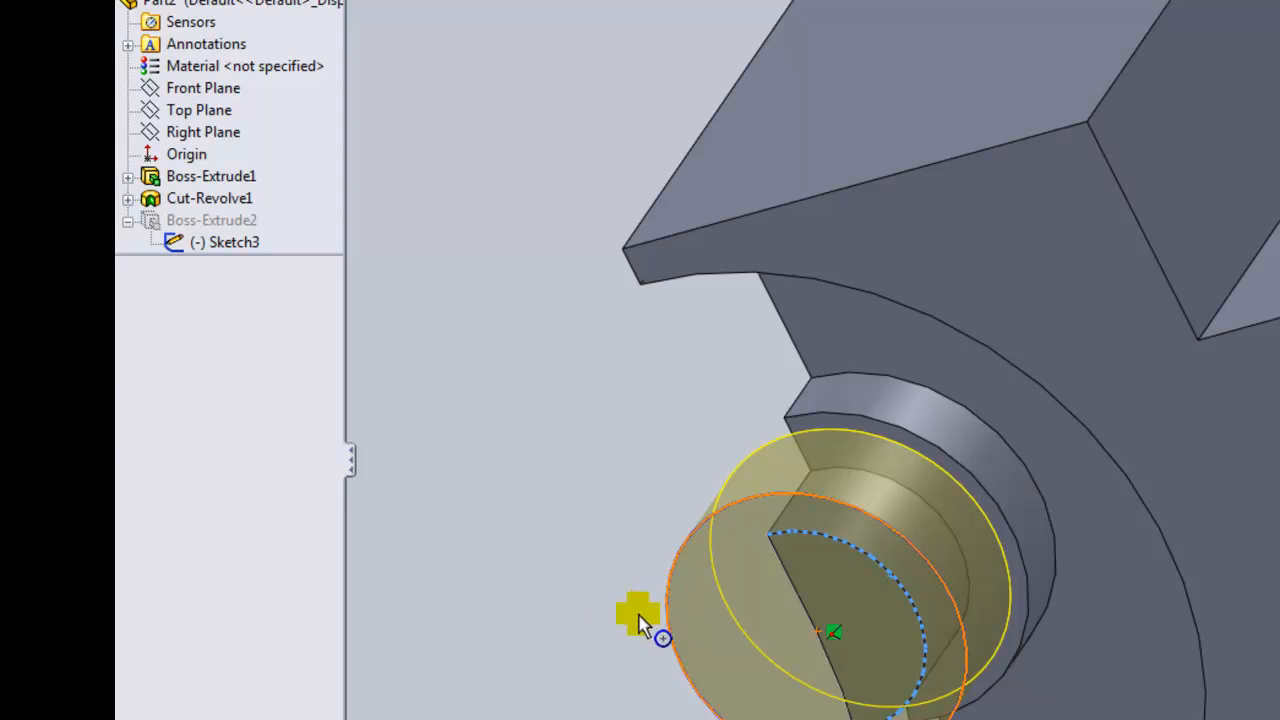
click(648, 624)
ctrl+click(662, 596)
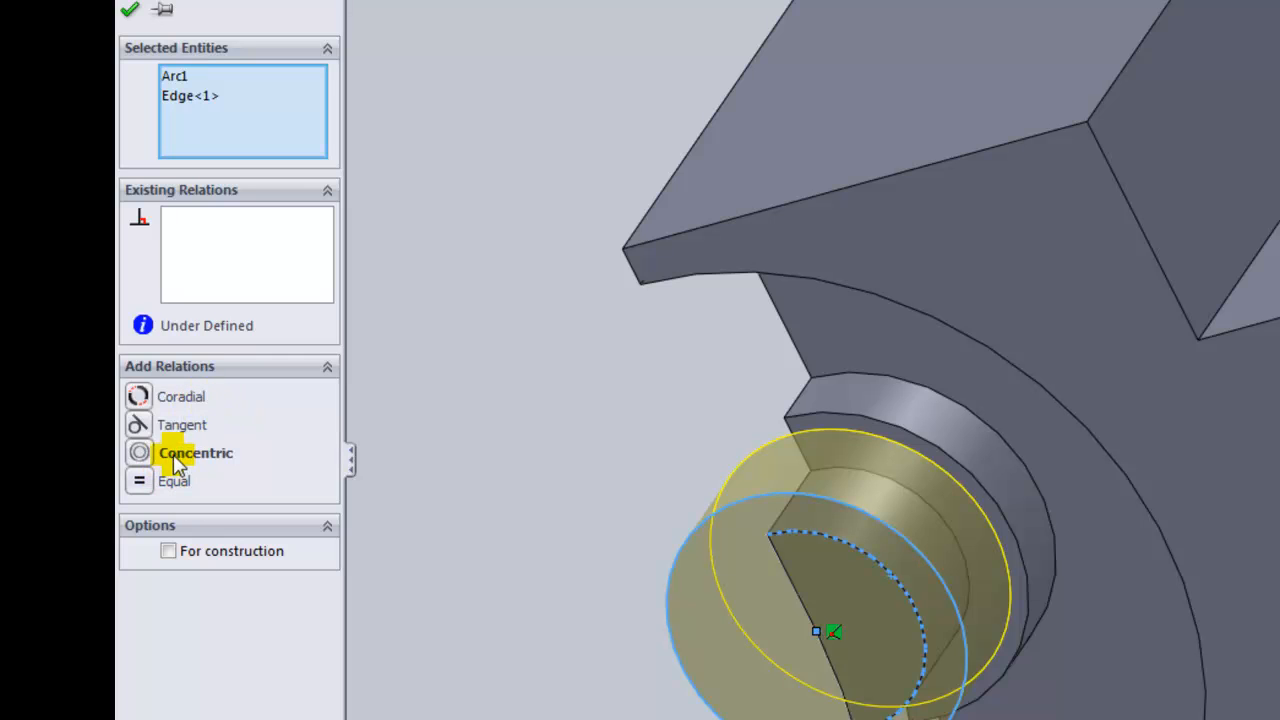
click(140, 397)
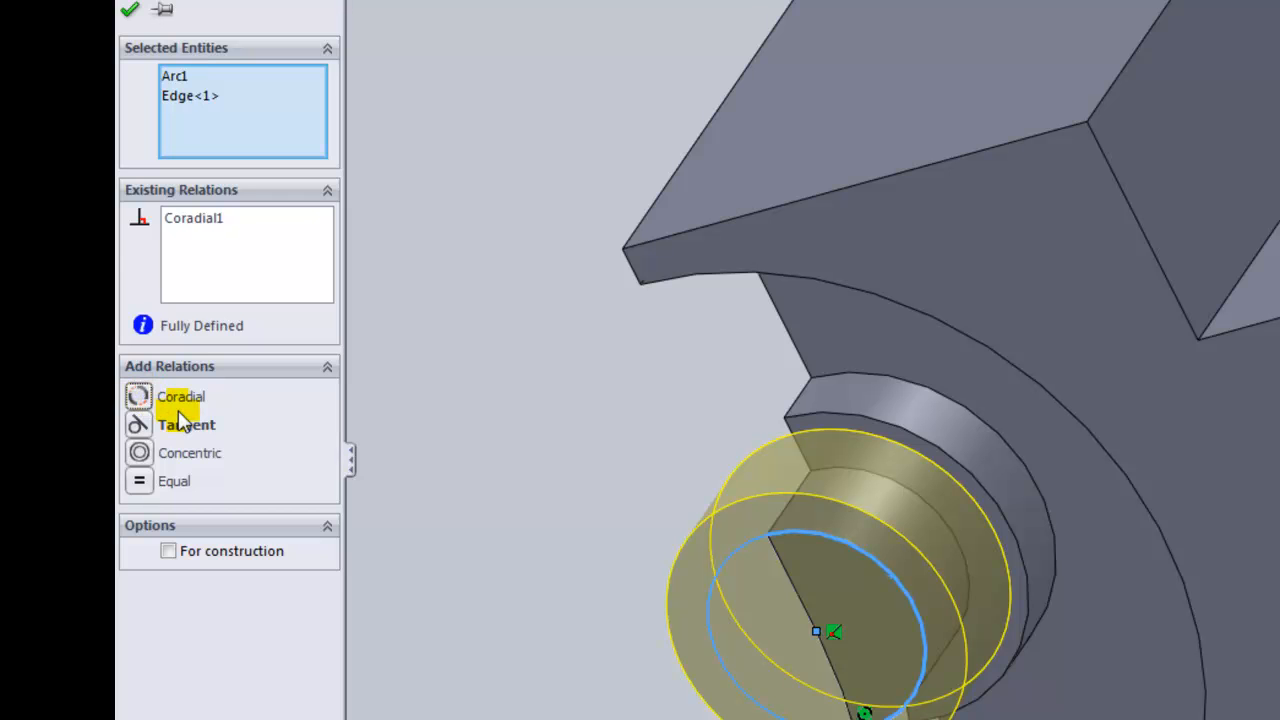
click(128, 9)
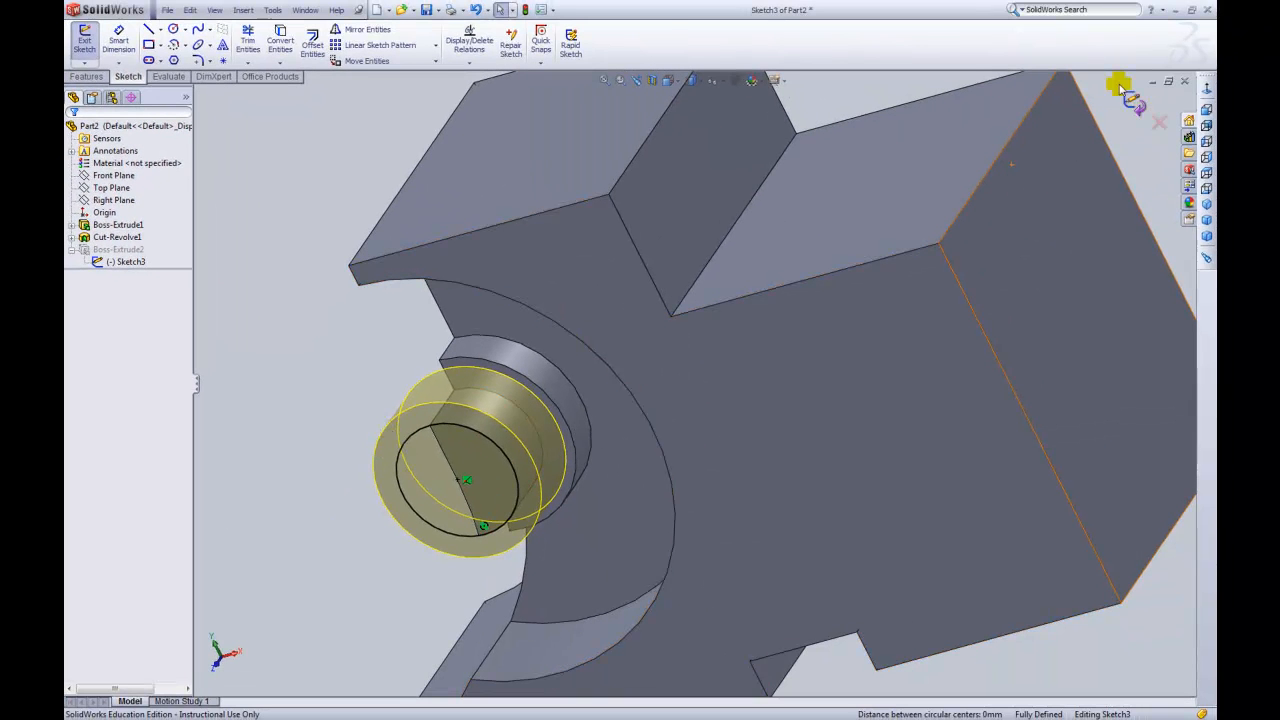
click(1120, 88)
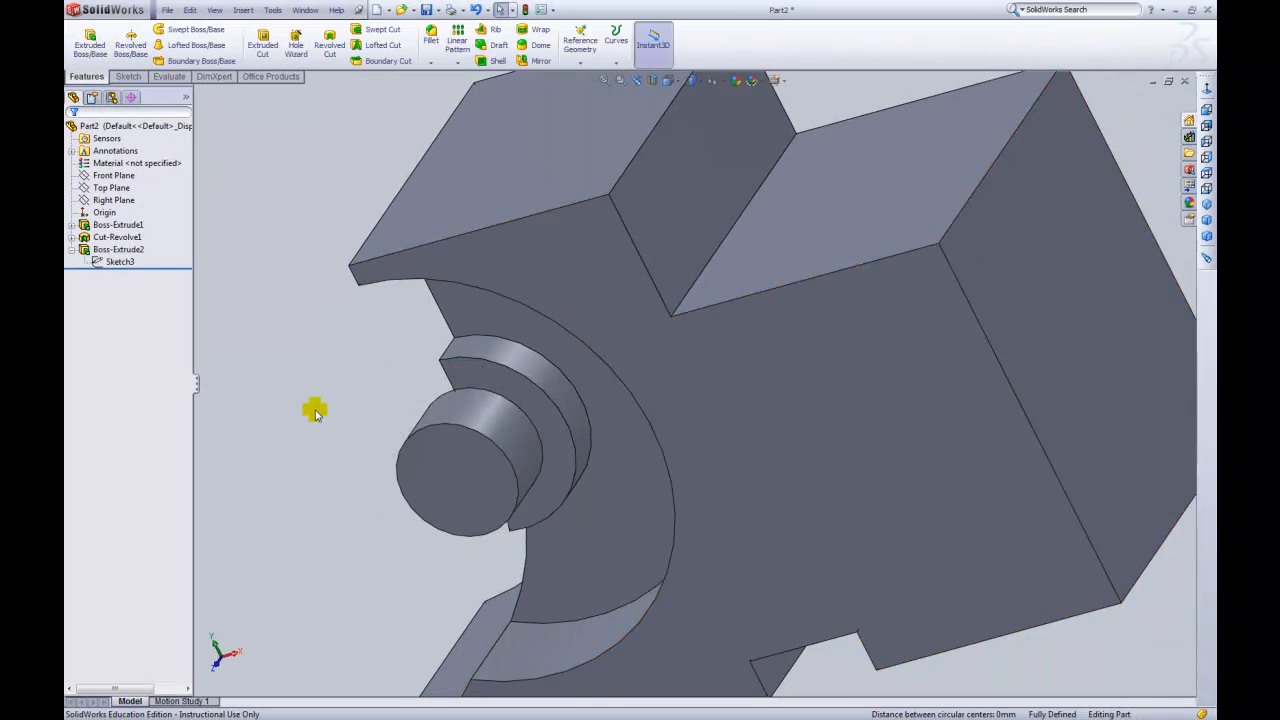
- Examine the round boss and the stepped recess from several angles
middle_drag(371, 366, 529, 514)
middle_drag(646, 403, 309, 588)
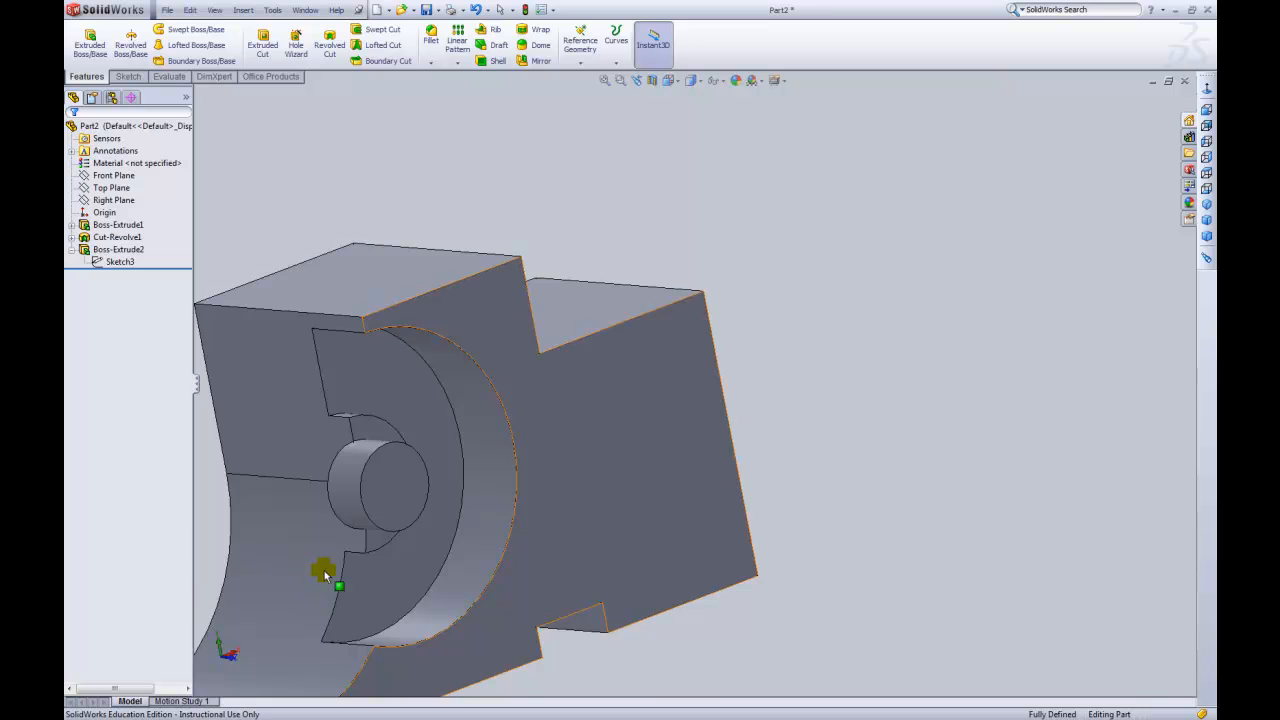
scroll(326, 572, up, 3)
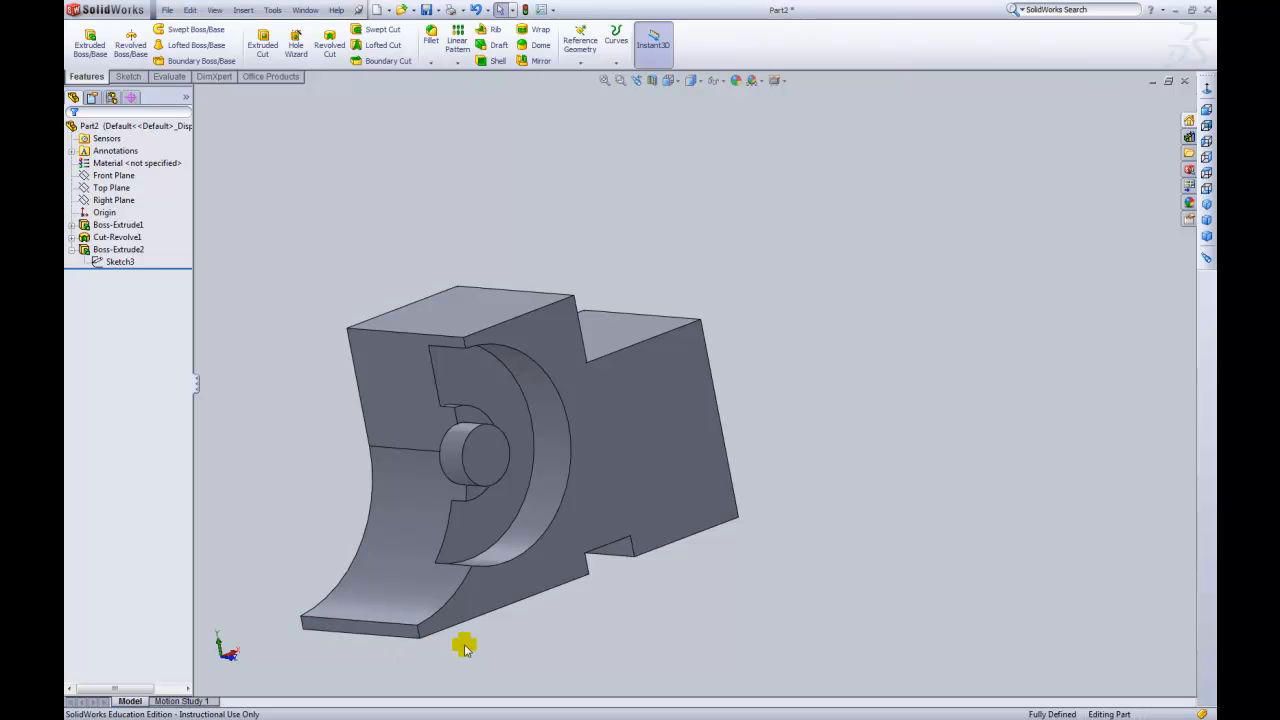
middle_drag(691, 571, 651, 583)
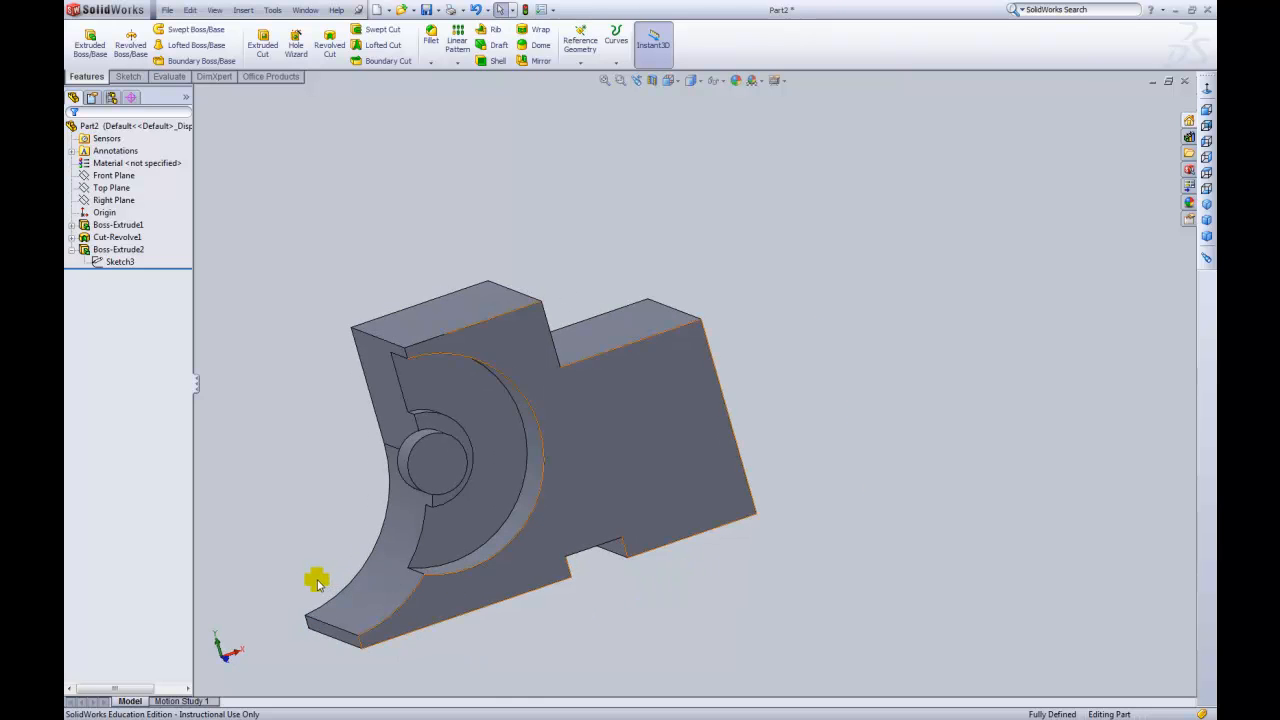
scroll(243, 617, down, 1)
scroll(301, 605, up, 1)
scroll(382, 577, down, 1)
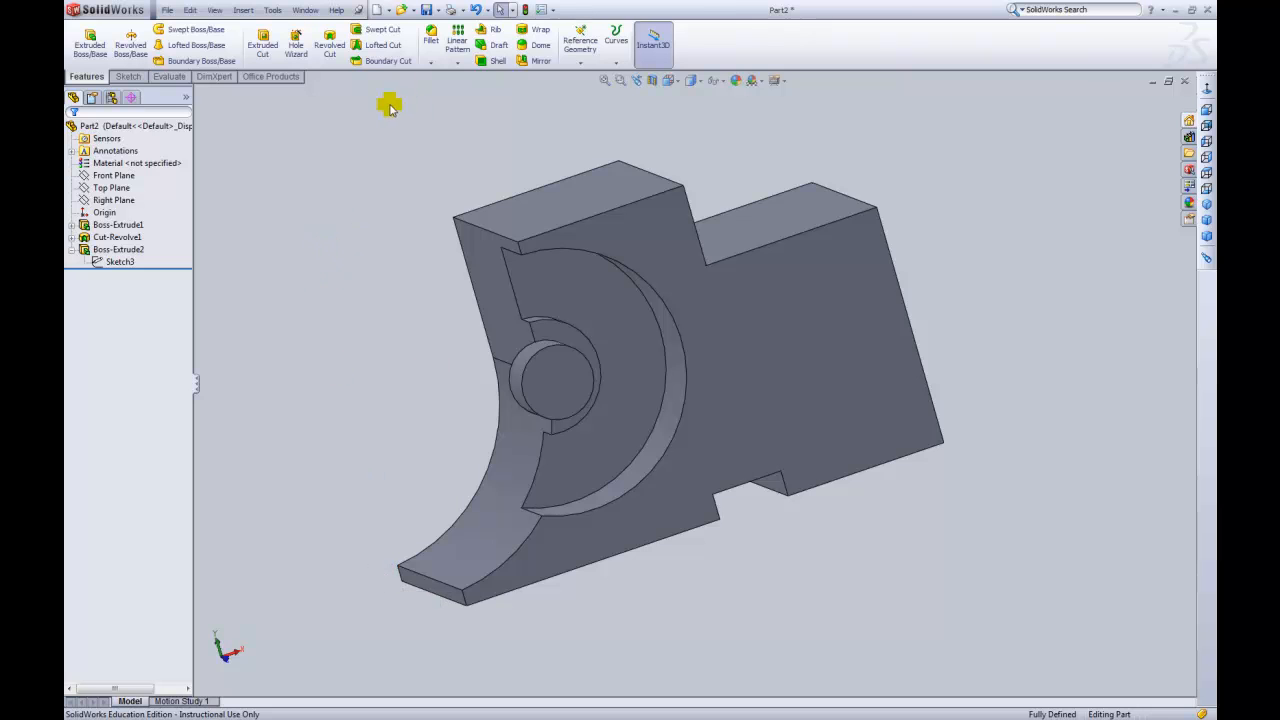
- Start an Extruded Boss sketch on the large flat front face of the part
click(90, 42)
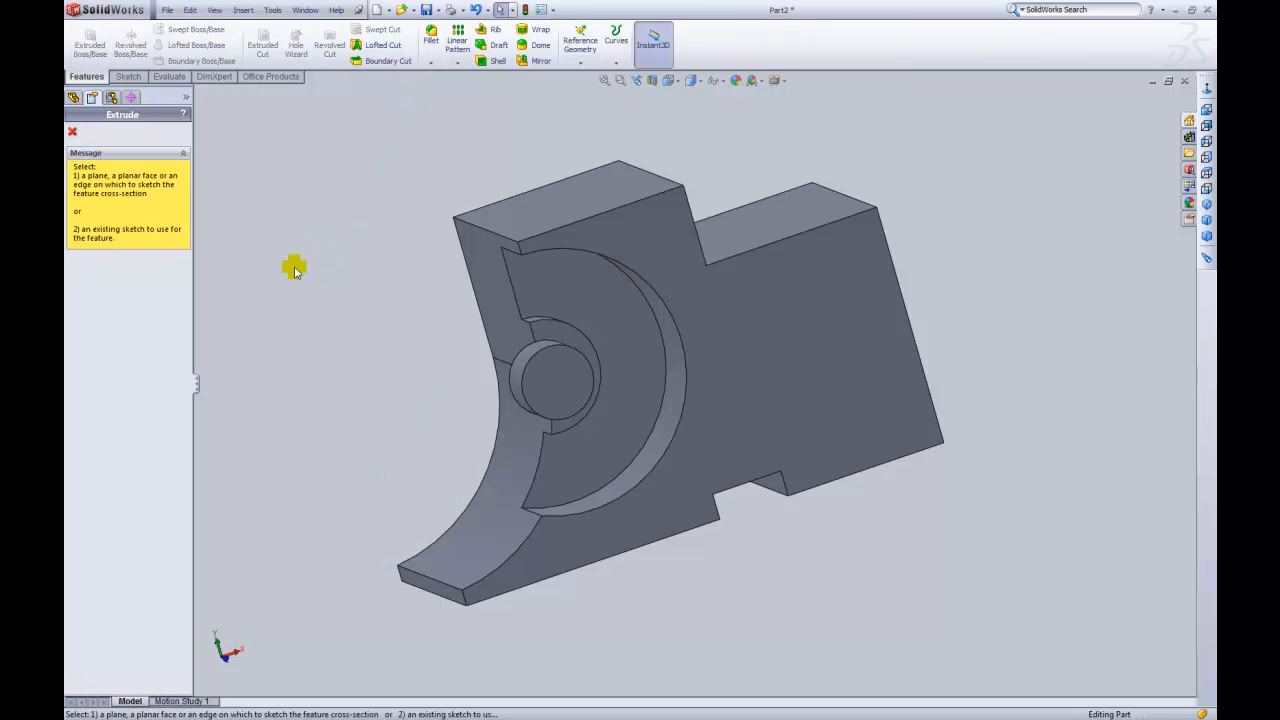
click(545, 560)
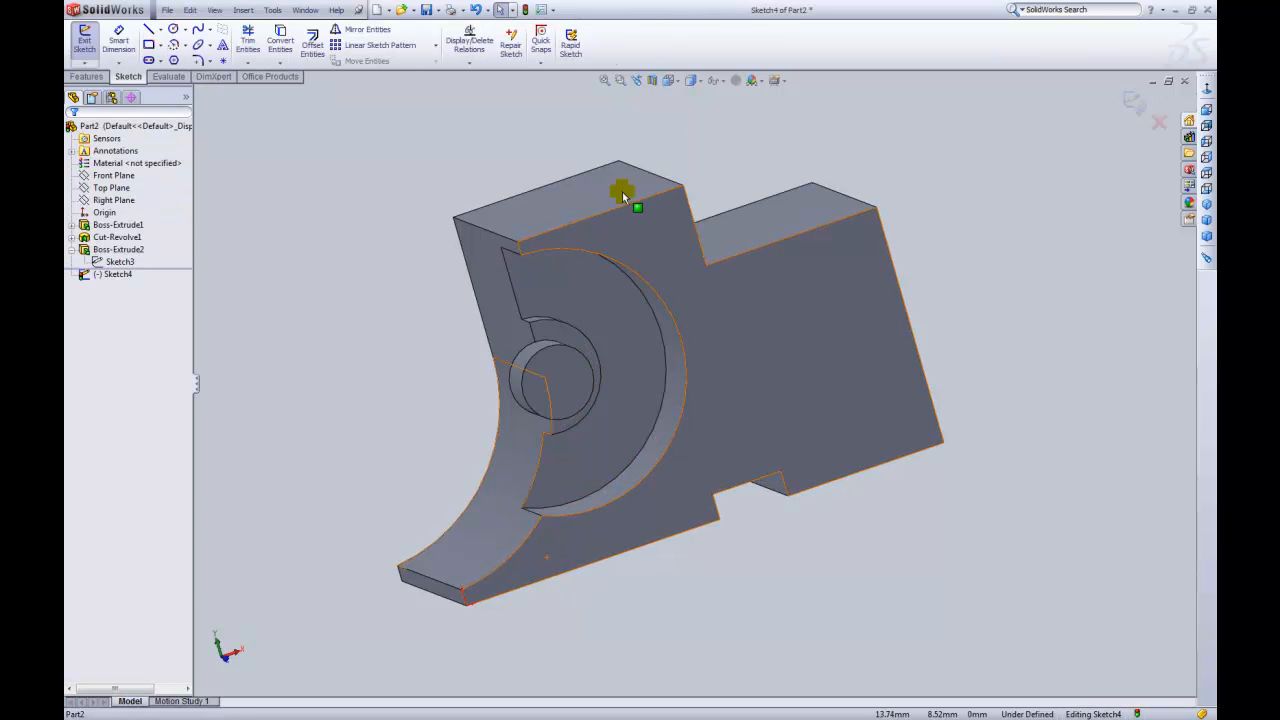
click(667, 80)
click(735, 130)
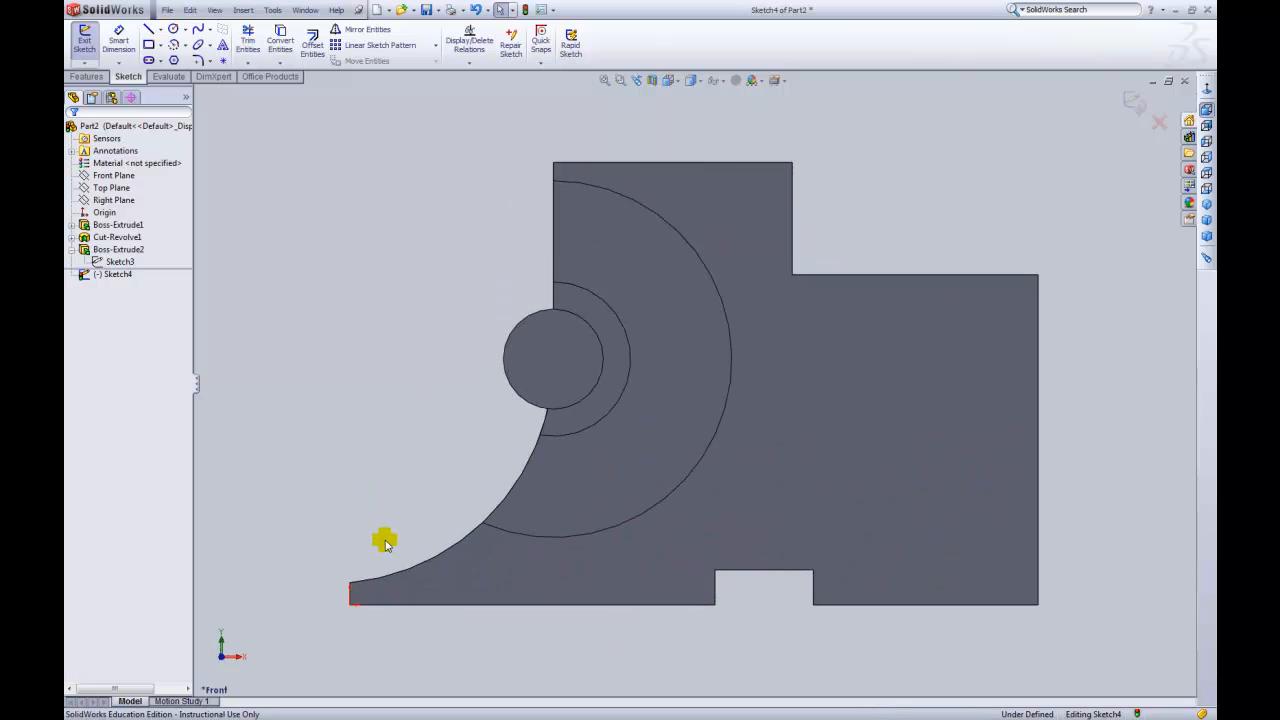
scroll(384, 540, down, 1)
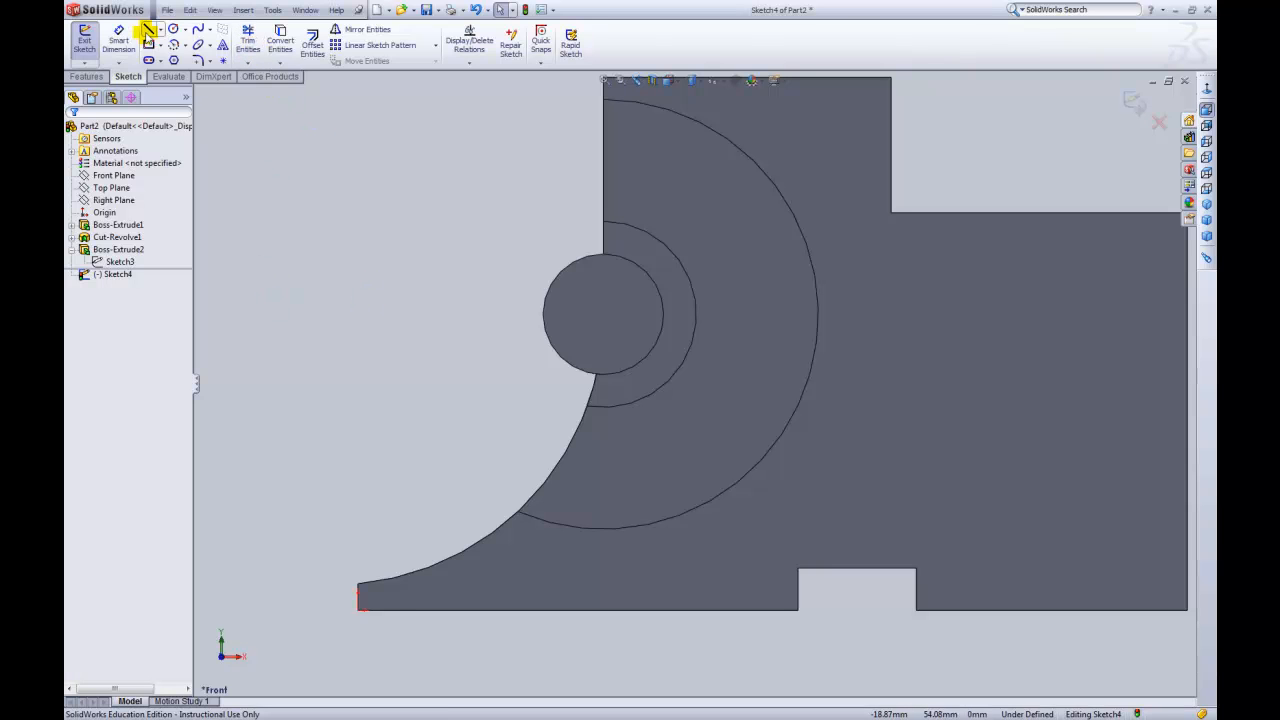
- Draw a short vertical line upward from the upper corner of the thin toe, in line with its end edge
click(147, 30)
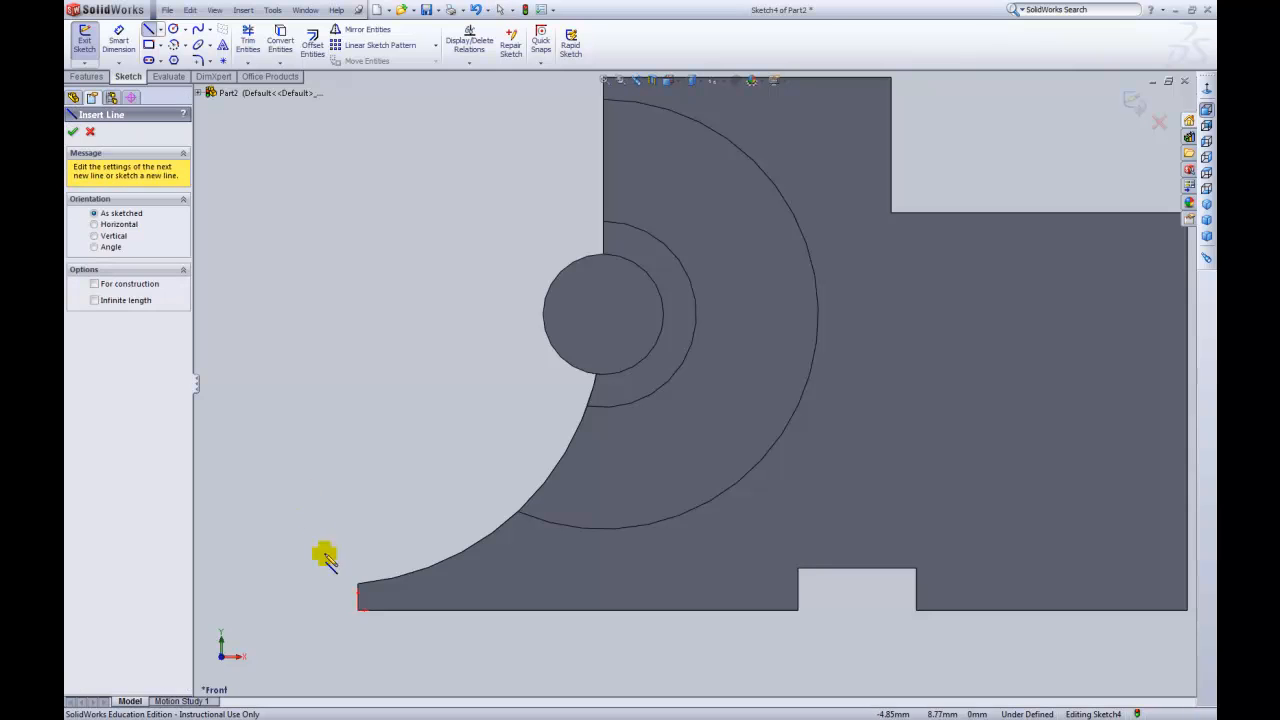
click(358, 586)
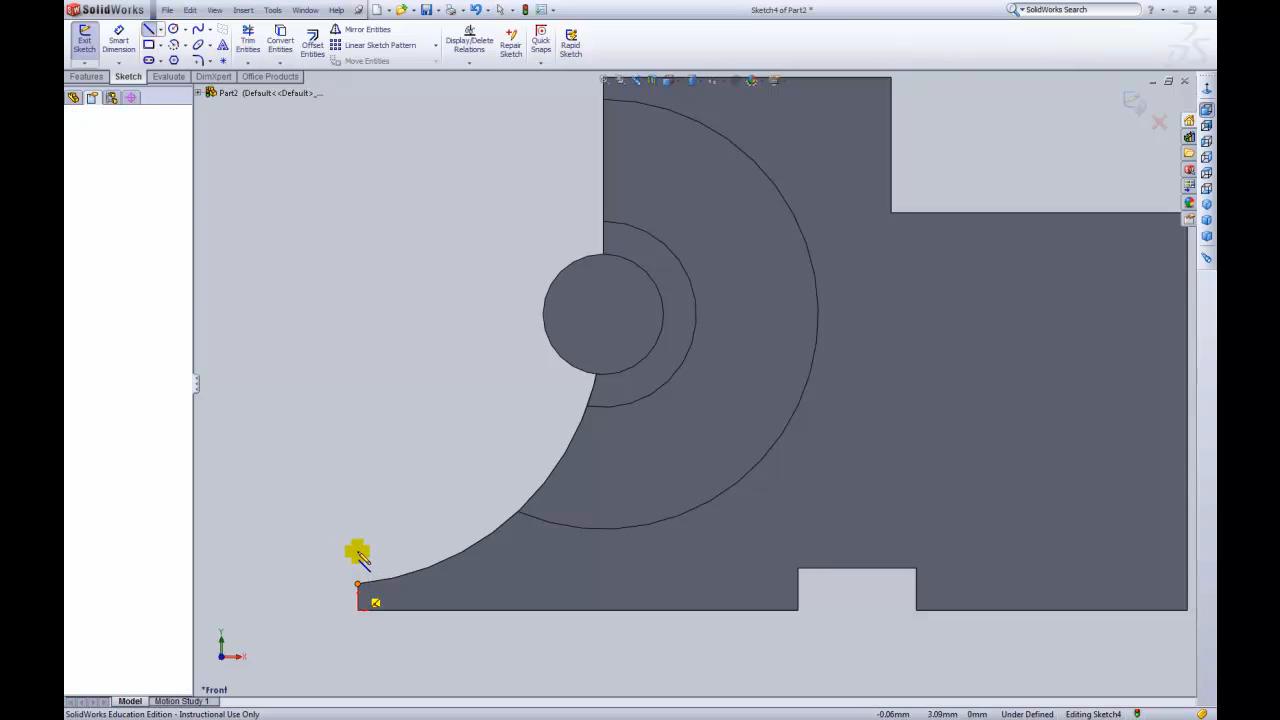
click(358, 549)
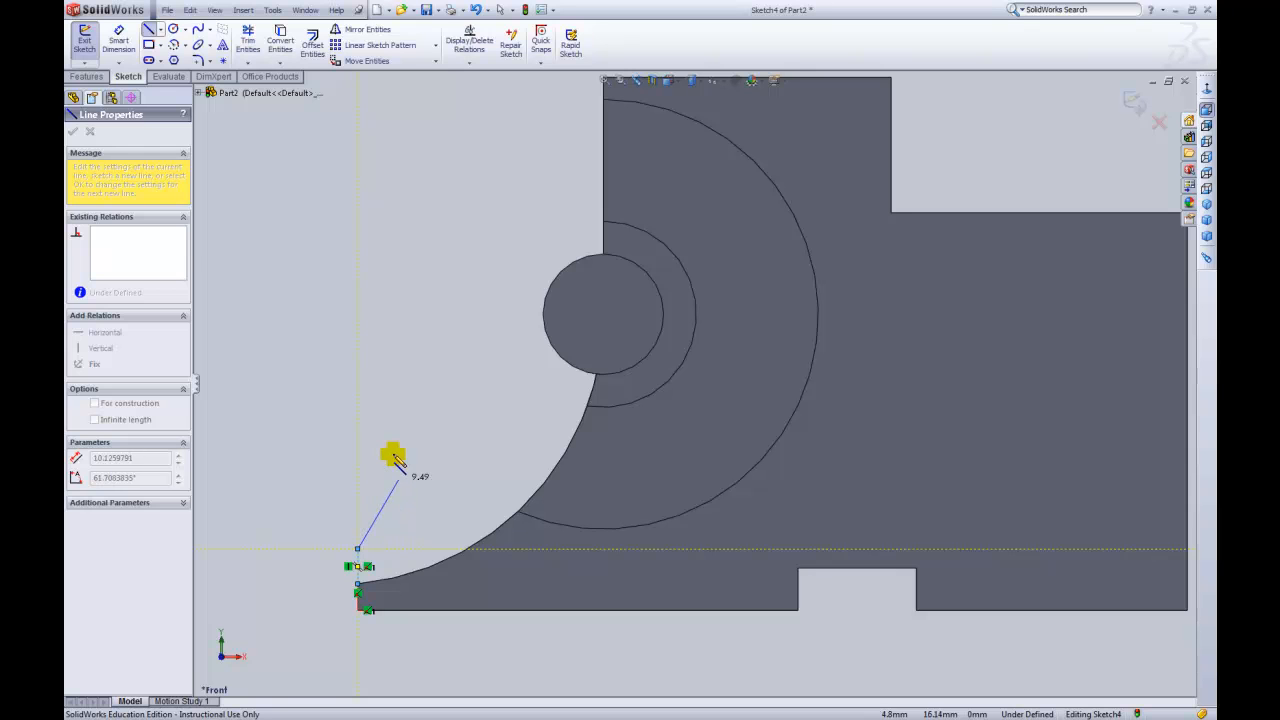
key(Escape)
key(Escape)
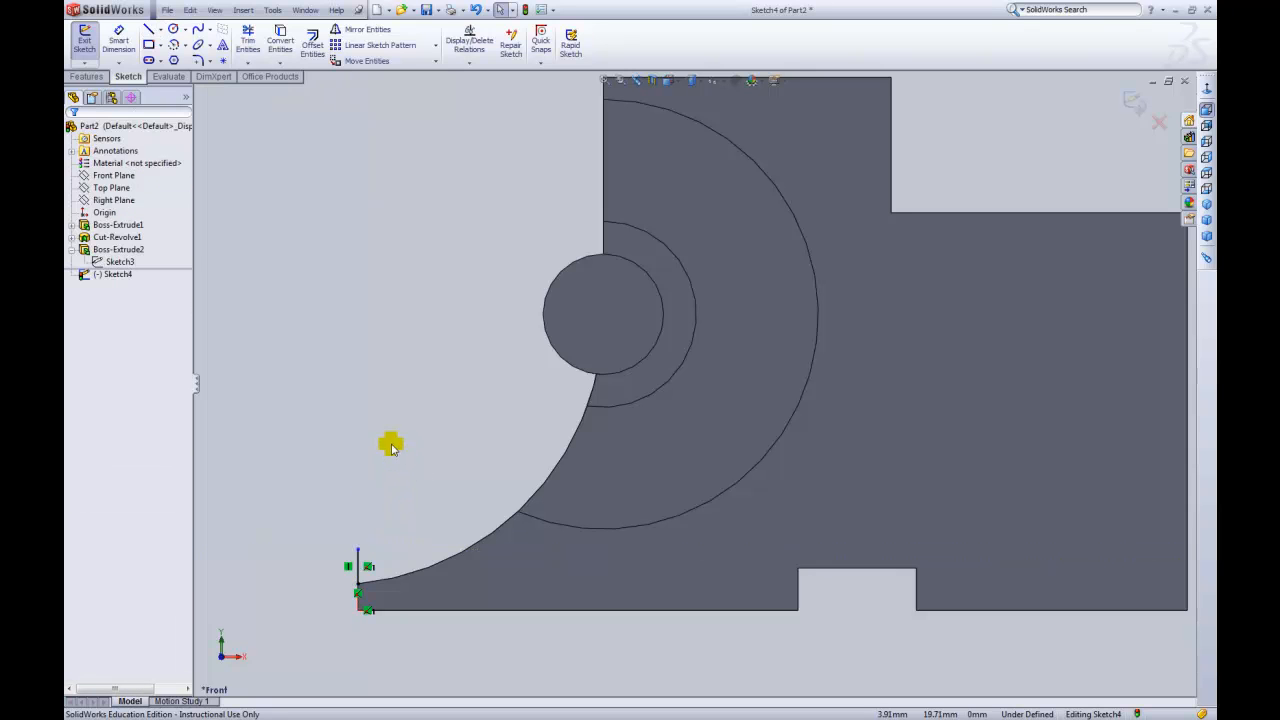
- Convert the lower concave edge, from the thin toe to the outer recess arc, into a sketch entity
click(281, 40)
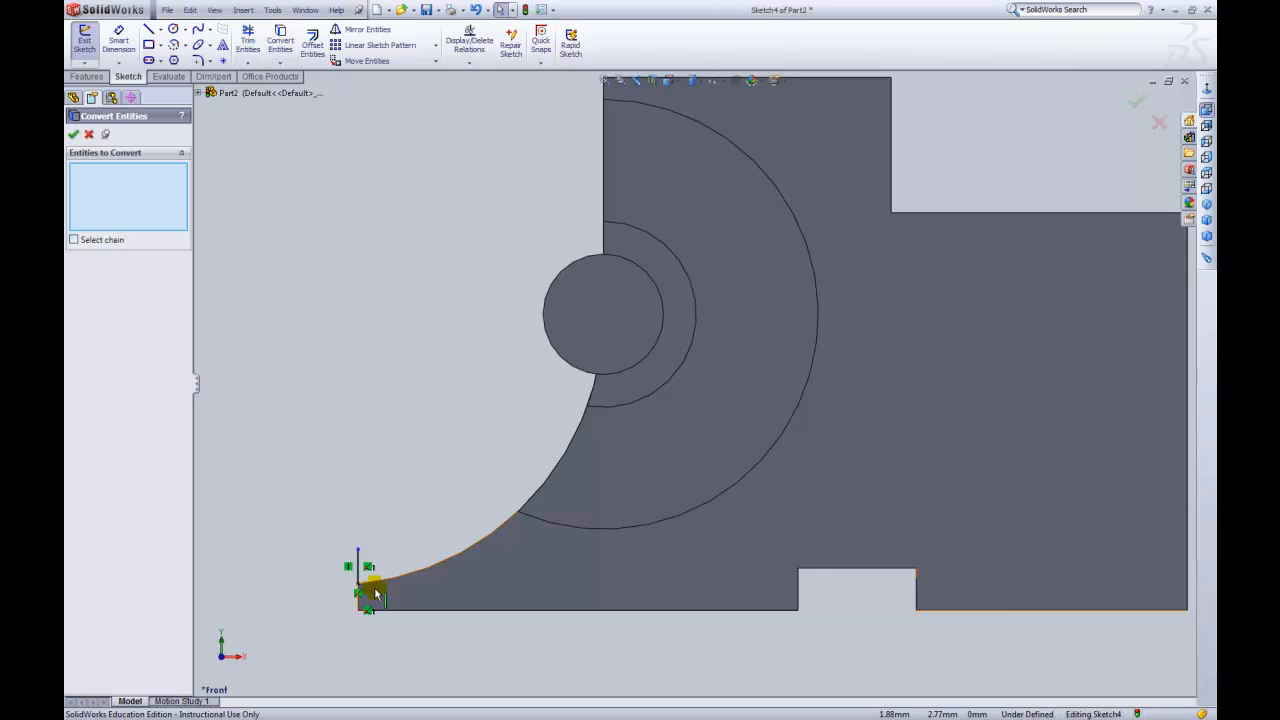
click(443, 566)
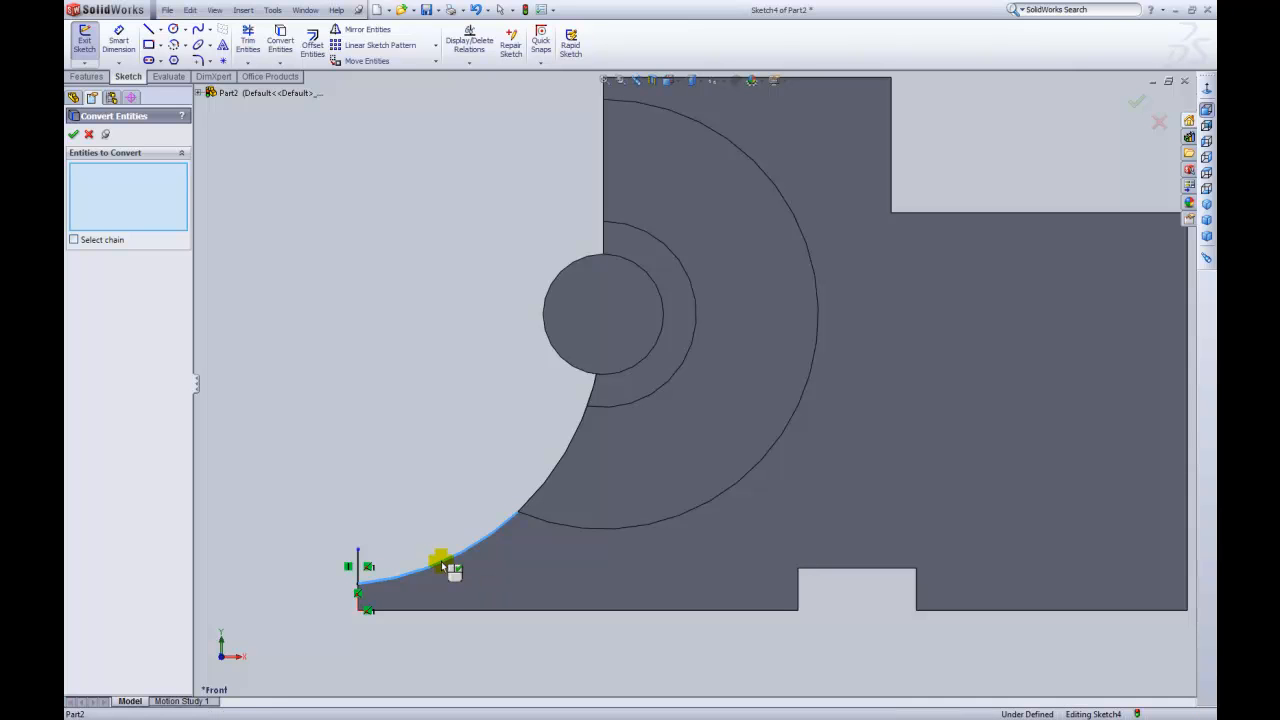
click(73, 136)
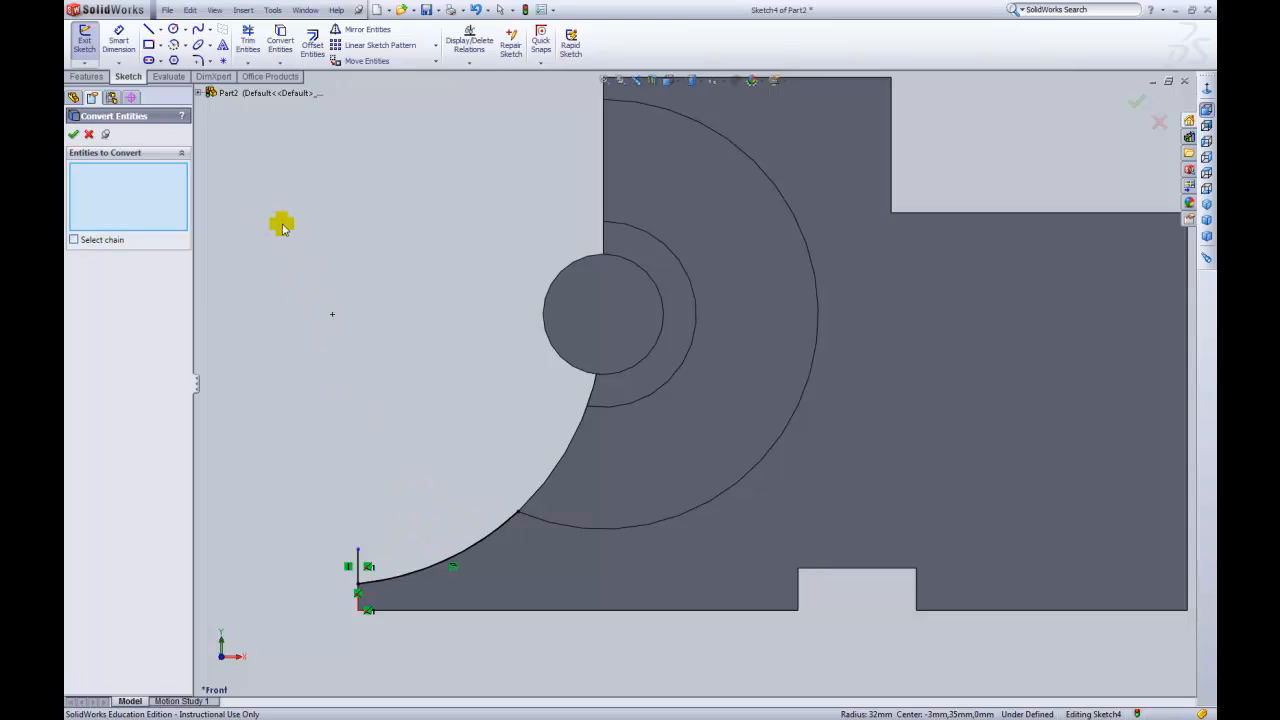
- Draw a centre-point arc about the round boss's centre, starting at the converted edge's upper end and sweeping about 10° into the open area
click(173, 48)
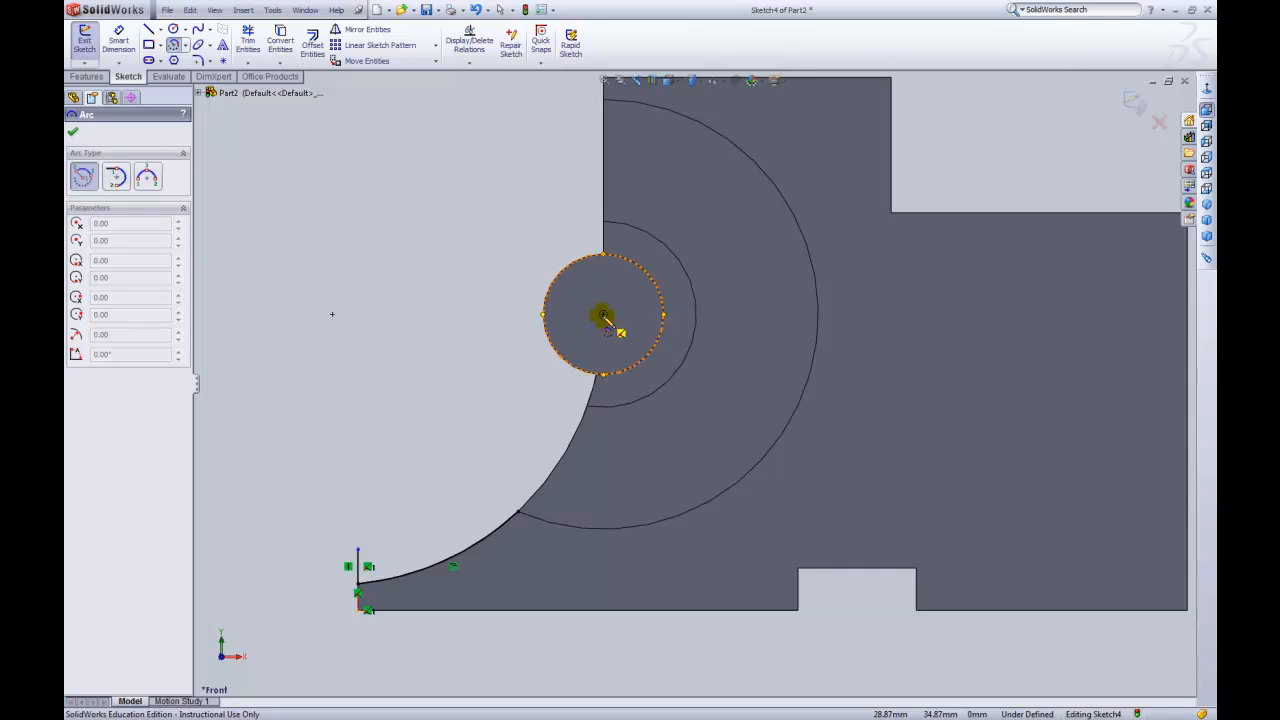
click(604, 315)
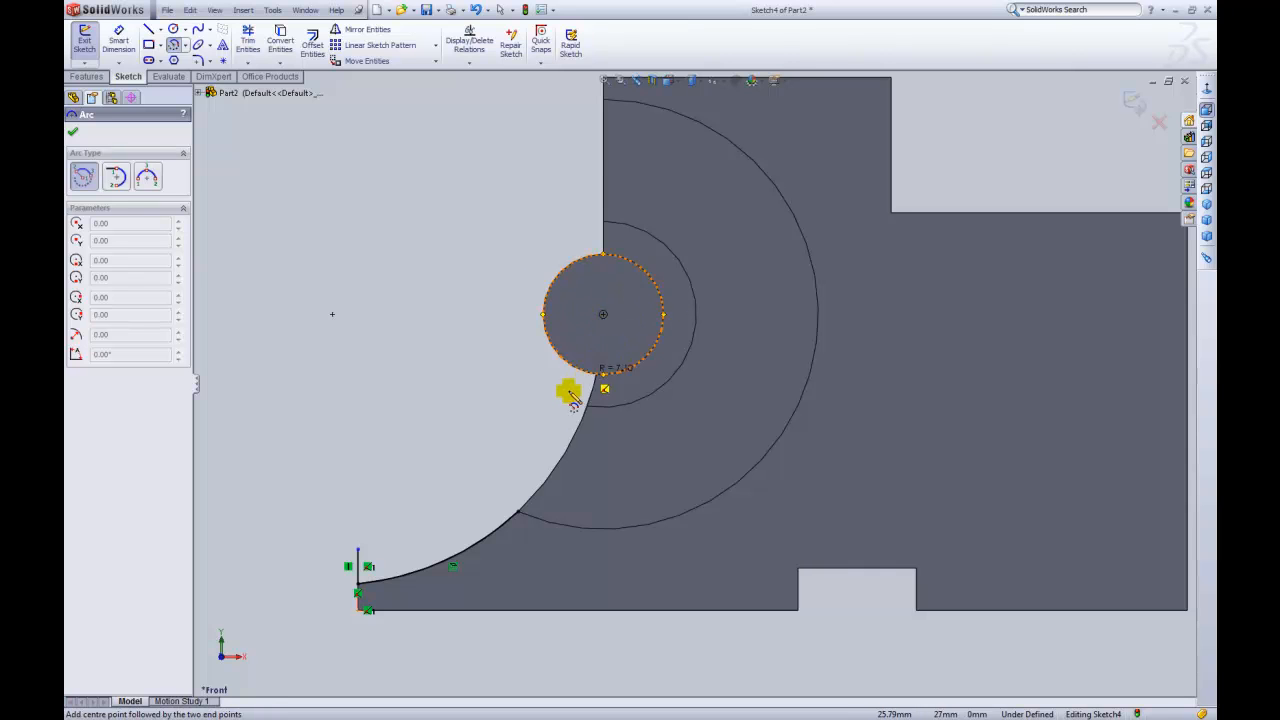
click(516, 510)
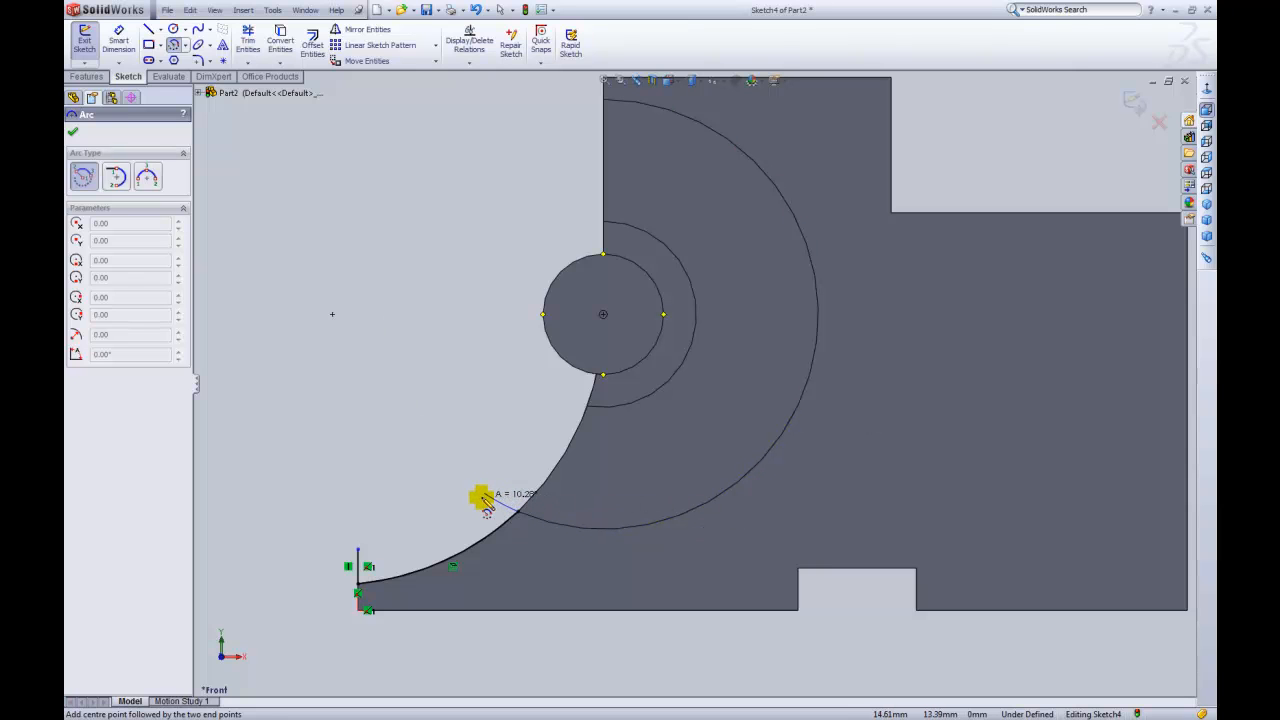
click(484, 500)
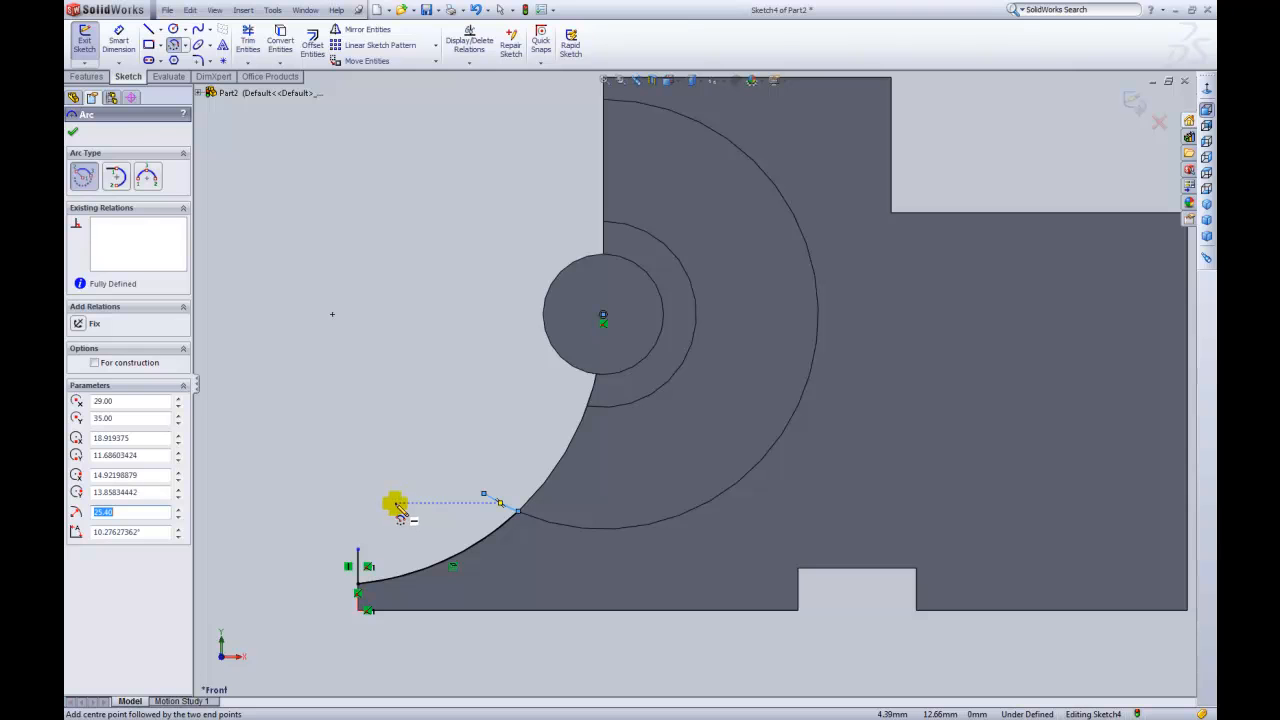
key(Escape)
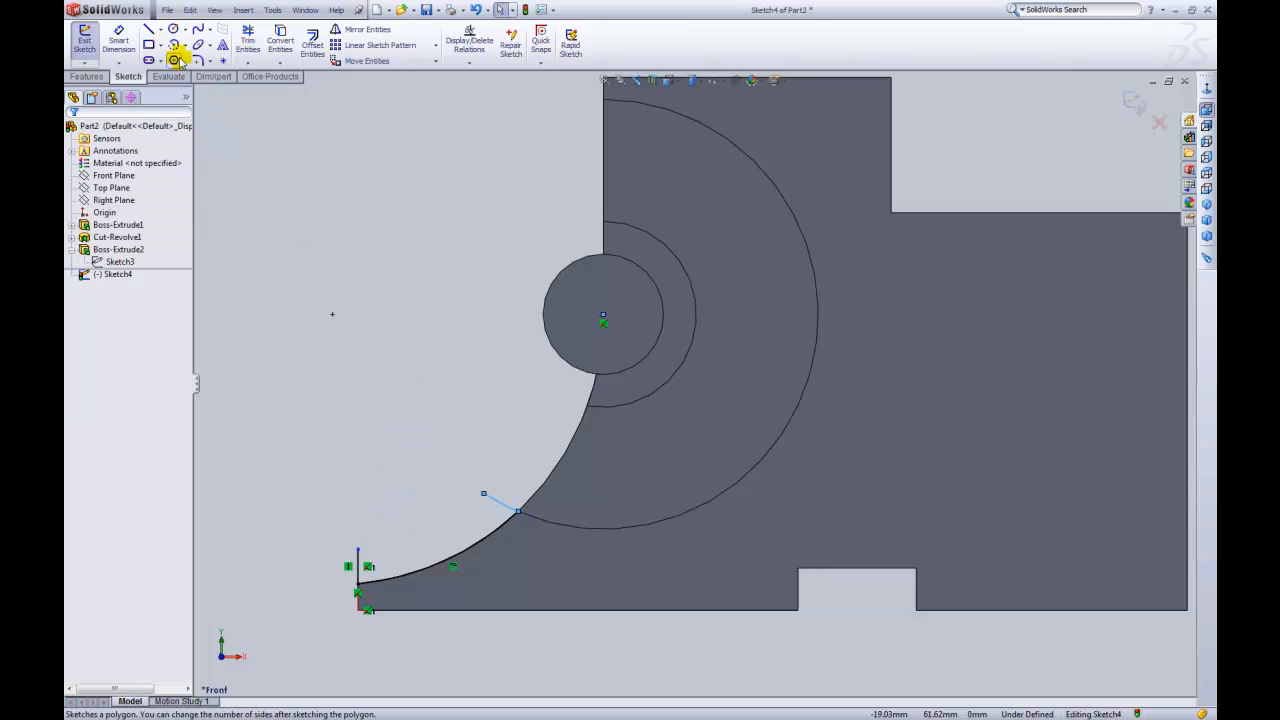
- Draw a centre-point arc of about 27.8 mm radius, centred above the toe, from the short vertical line's upper end to the short arc
click(173, 44)
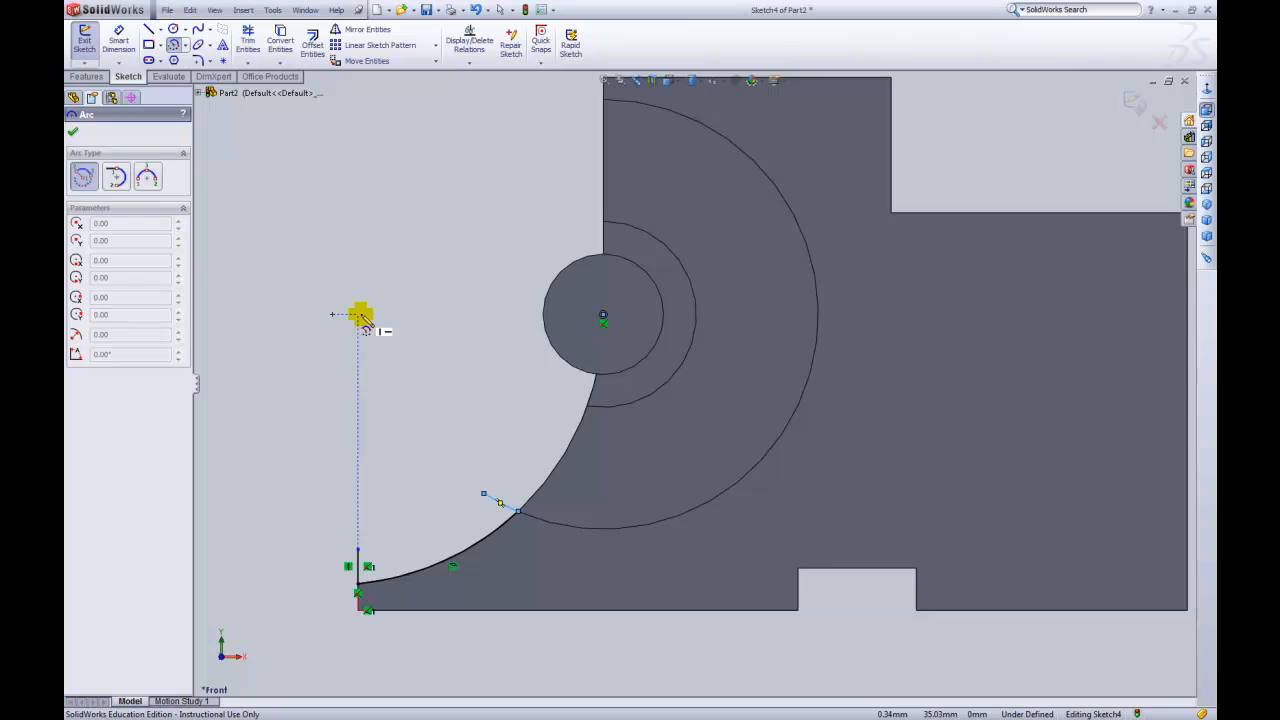
click(358, 315)
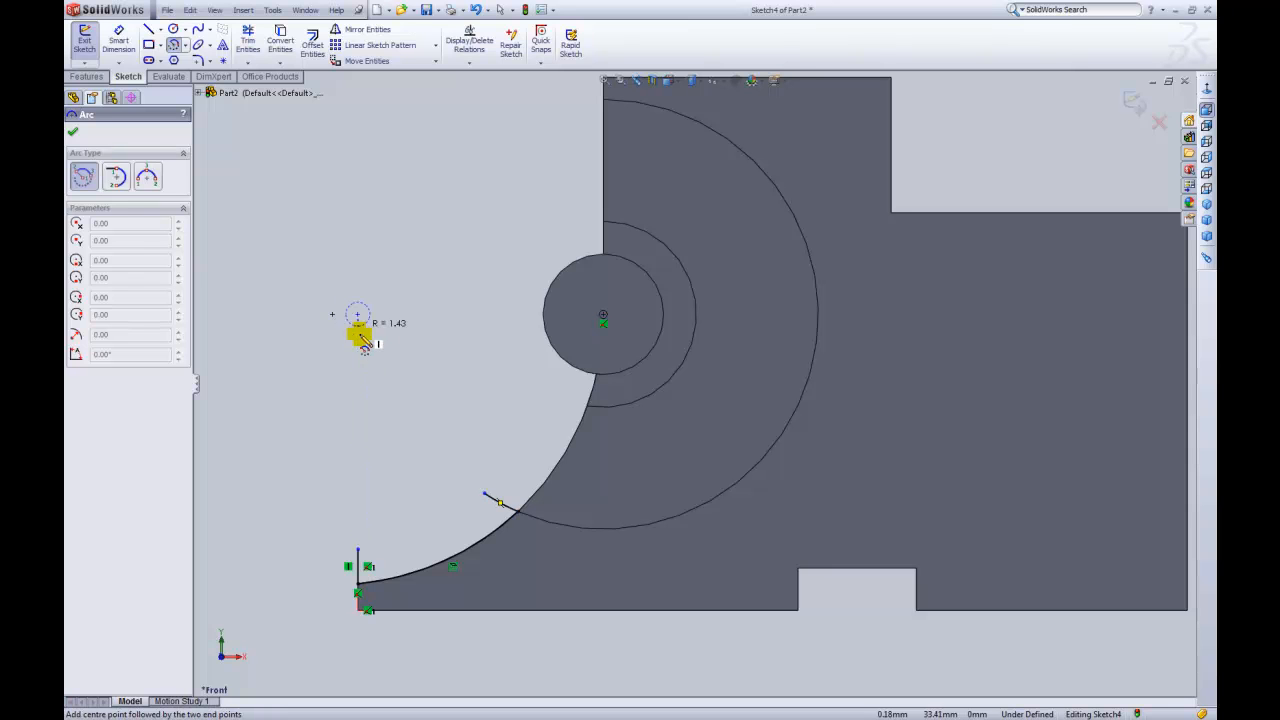
click(358, 549)
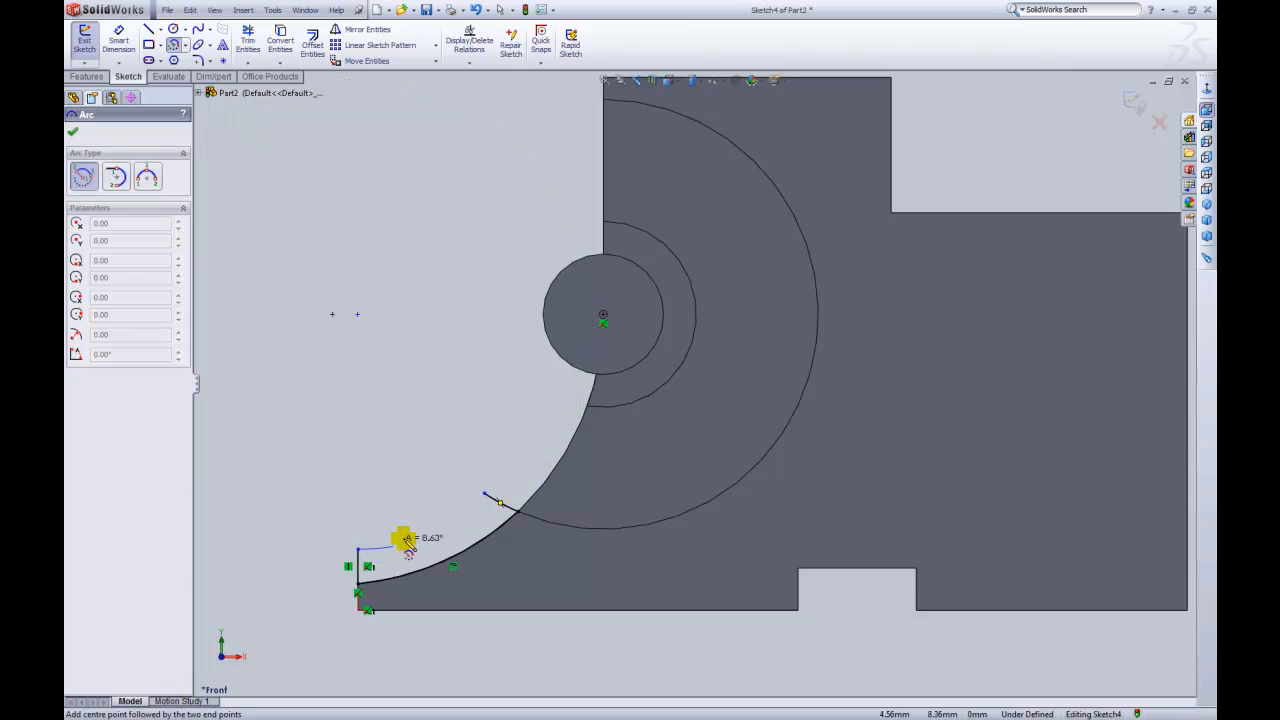
click(497, 503)
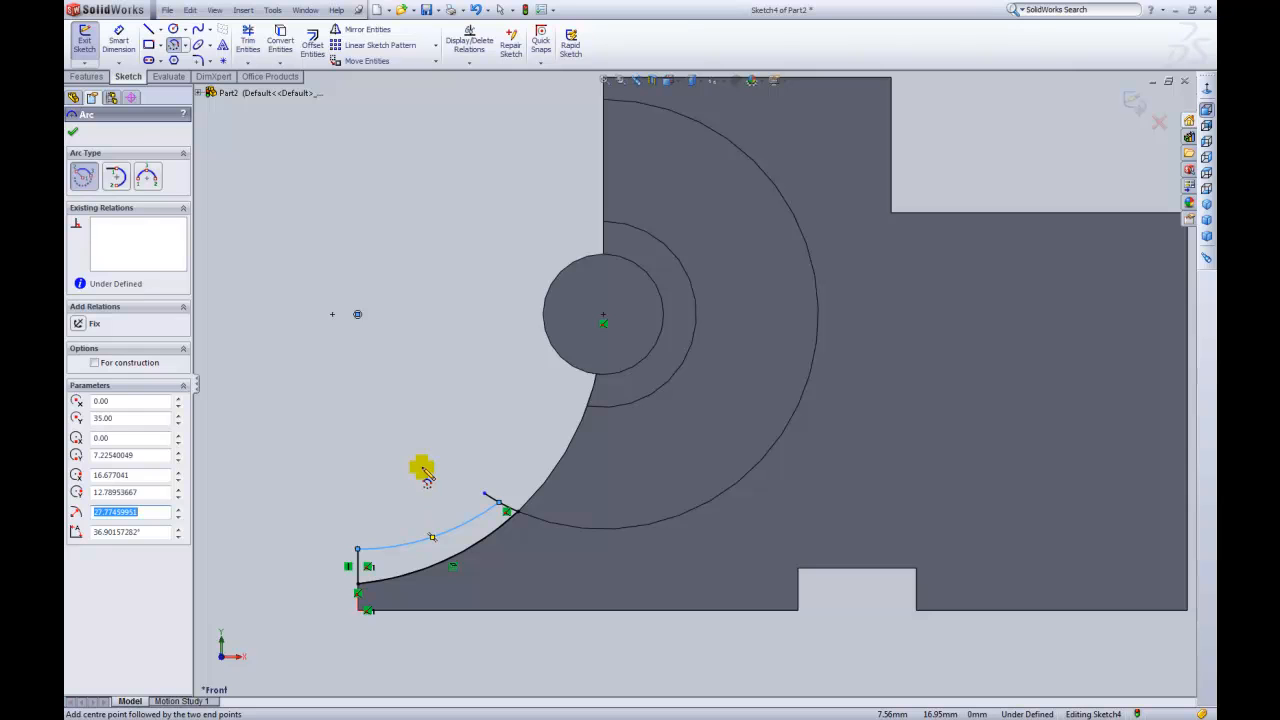
key(Escape)
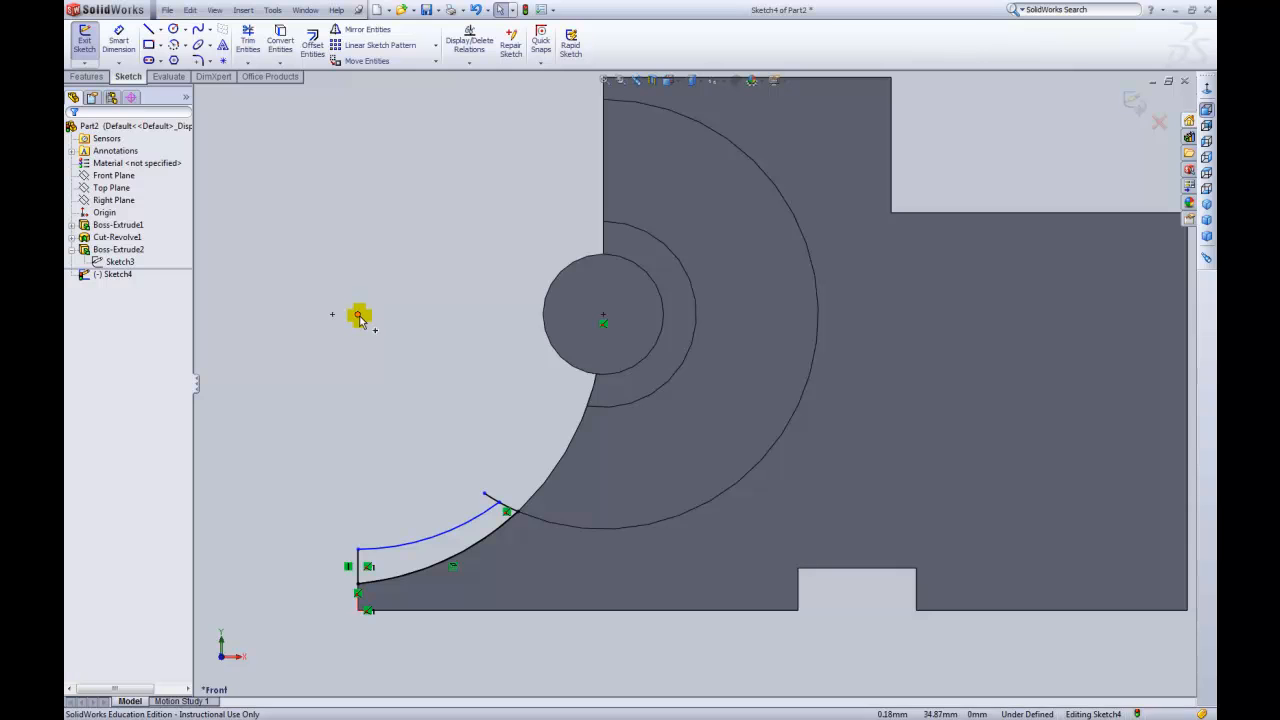
- Add a horizontal relation between the new upper arc's centre and the converted edge's centre
drag(361, 328, 357, 314)
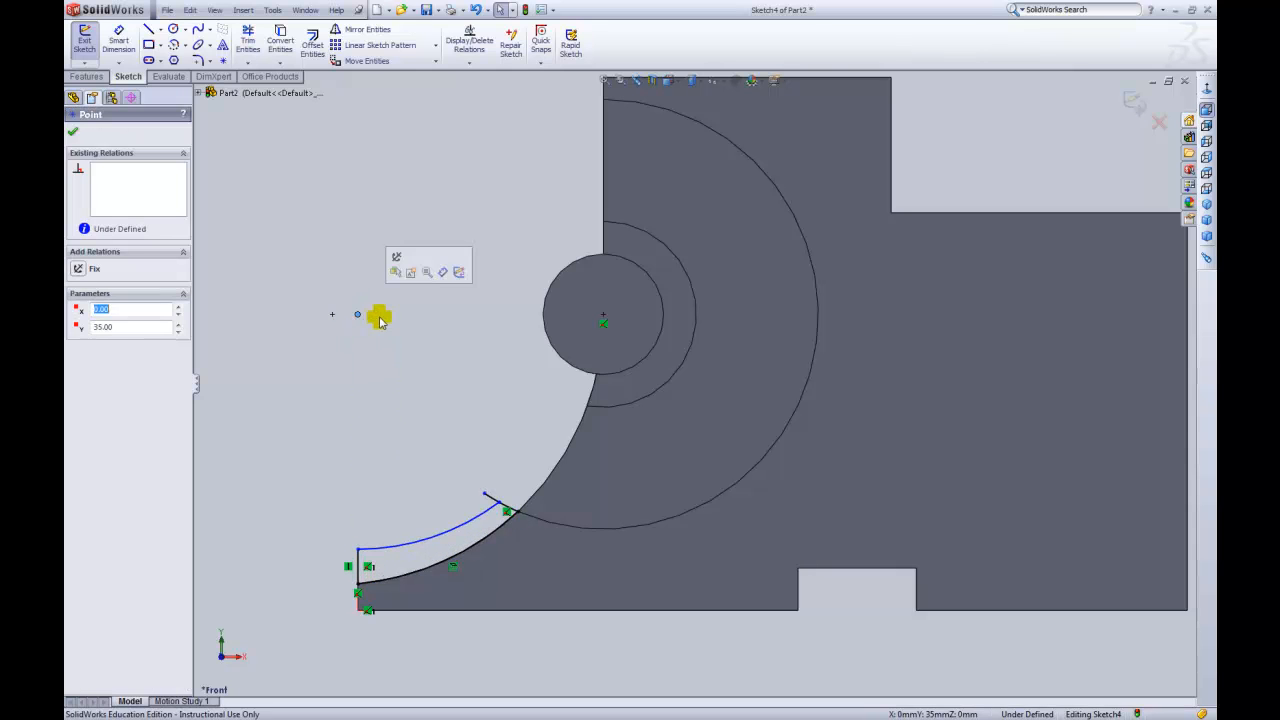
click(395, 335)
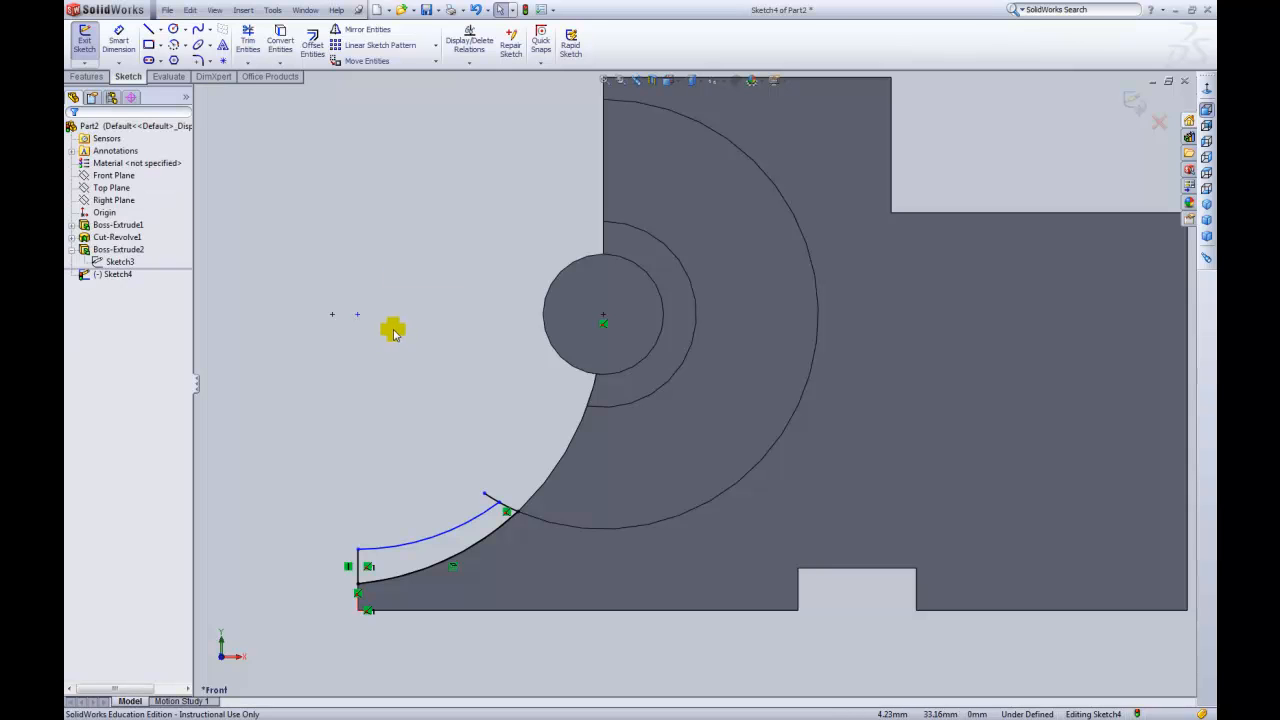
click(358, 316)
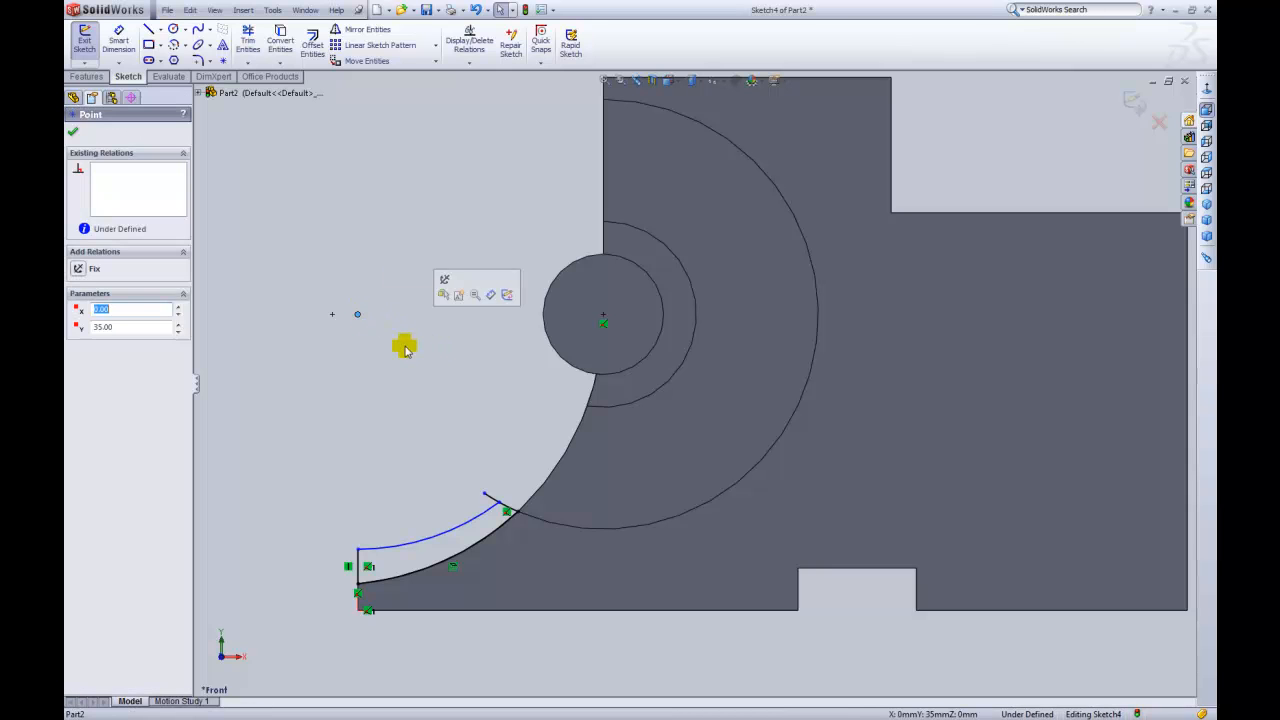
ctrl+click(333, 316)
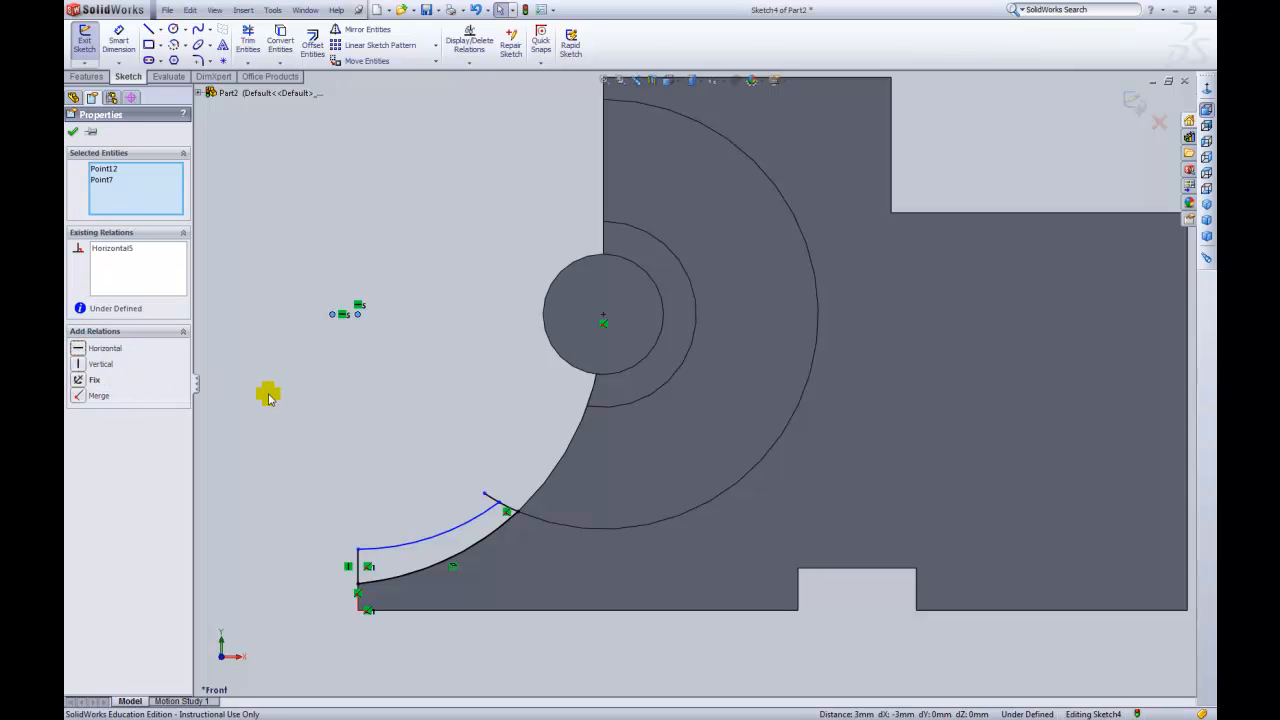
click(72, 133)
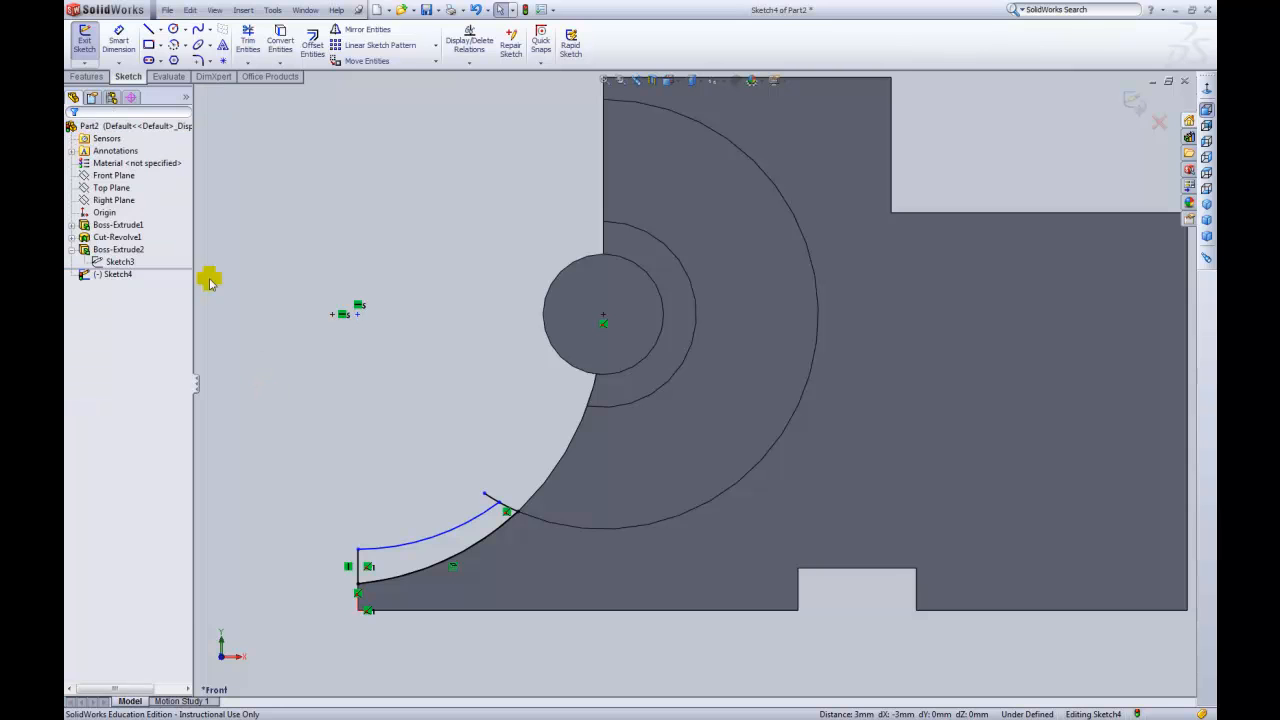
- Make the upper arc's centre coincident with the short vertical line at the toe
mouse_move(539, 258)
mouse_down()
mouse_move(540, 297)
mouse_move(540, 266)
mouse_move(593, 264)
mouse_move(551, 257)
mouse_up()
click(468, 424)
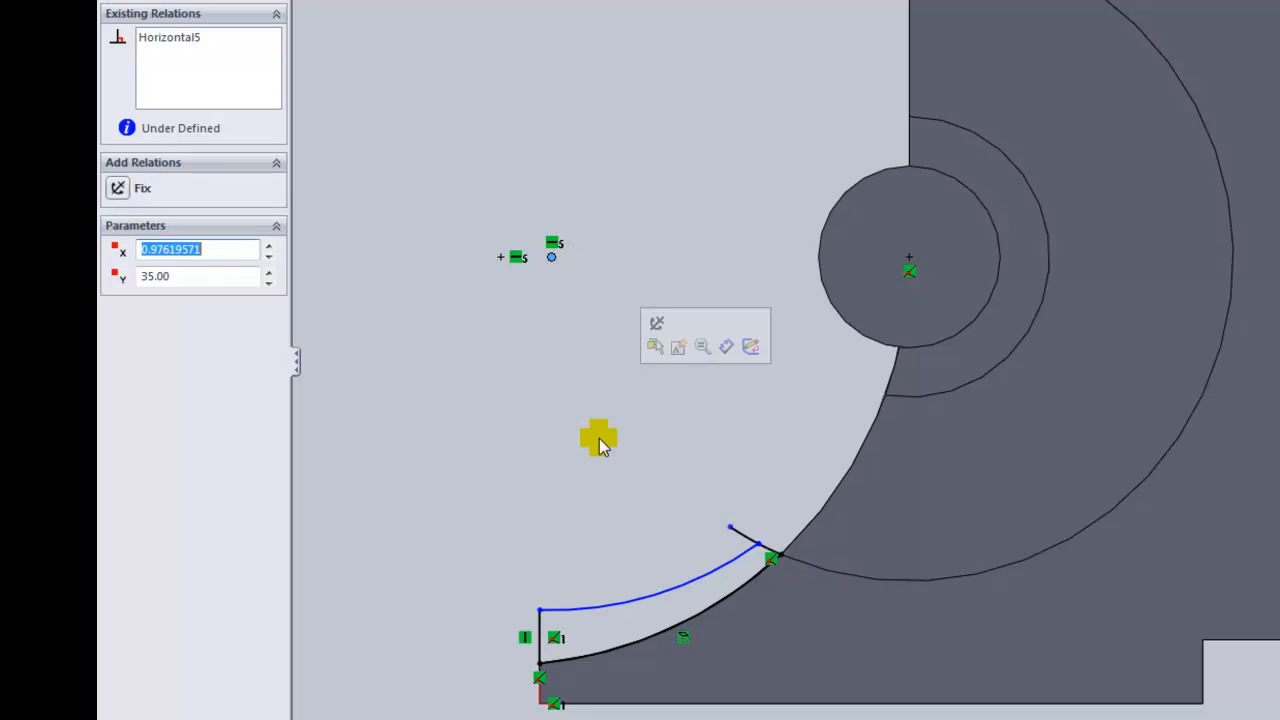
ctrl+click(545, 635)
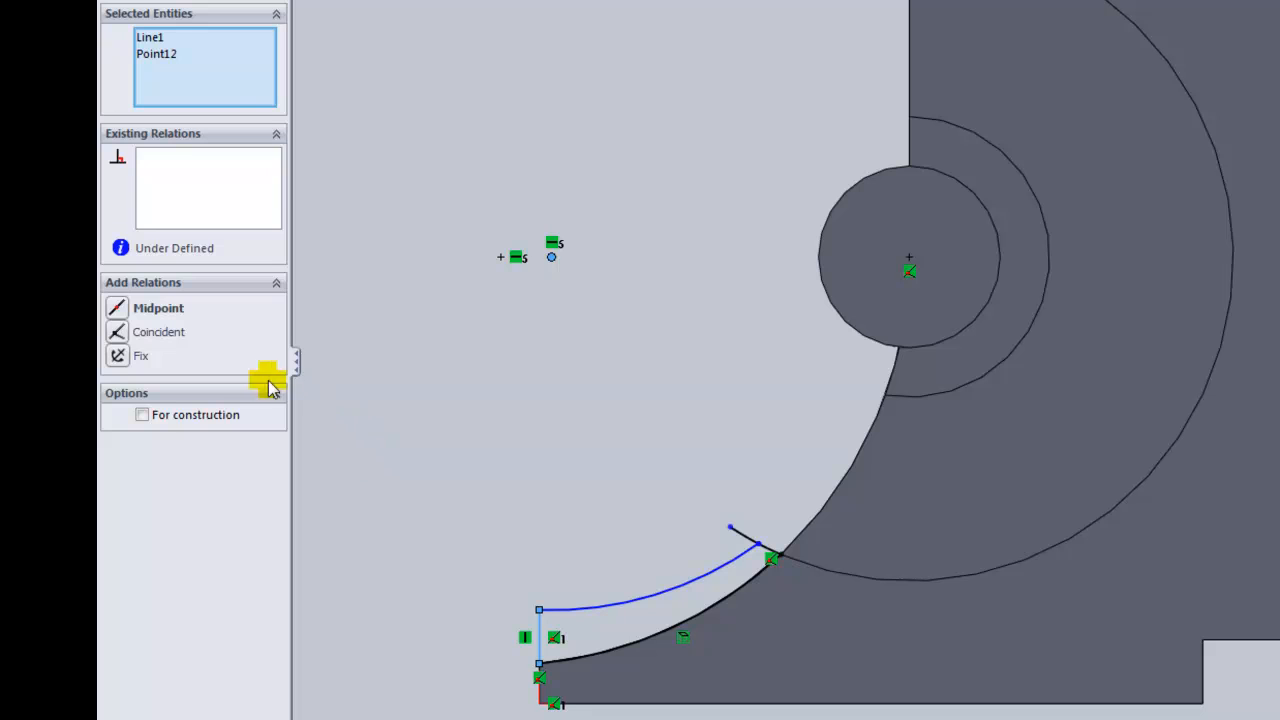
click(118, 333)
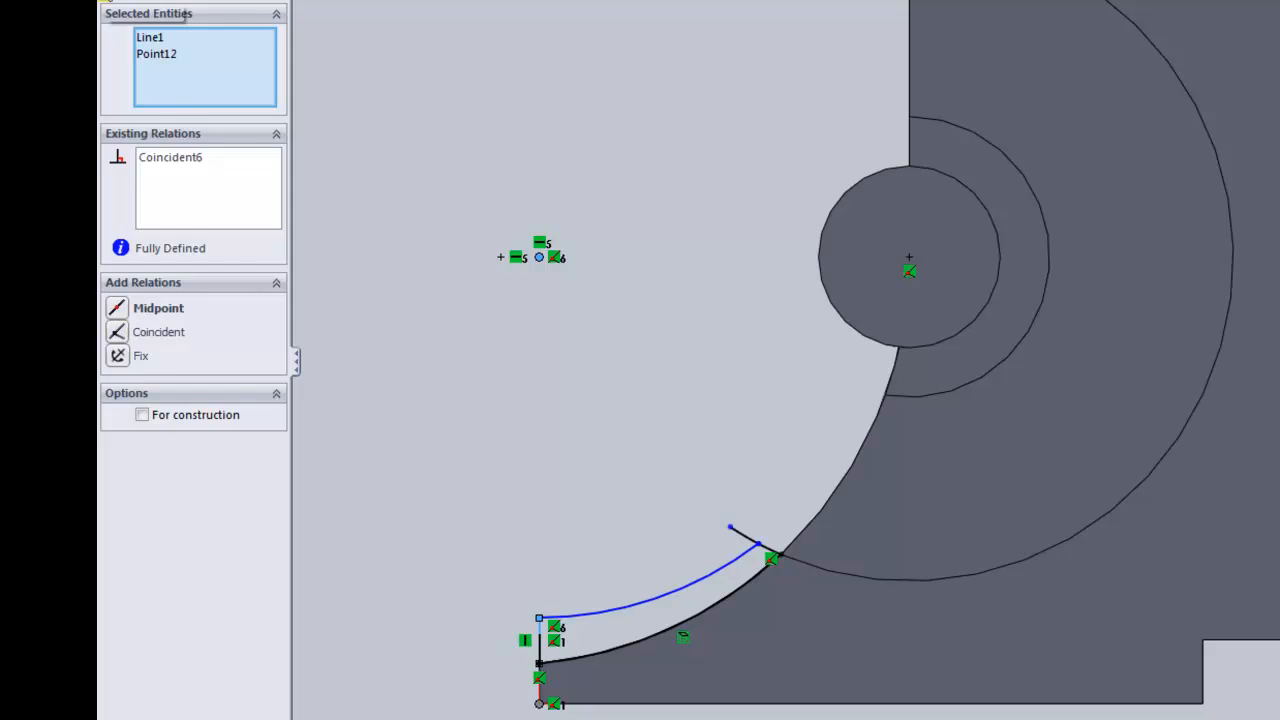
key(Escape)
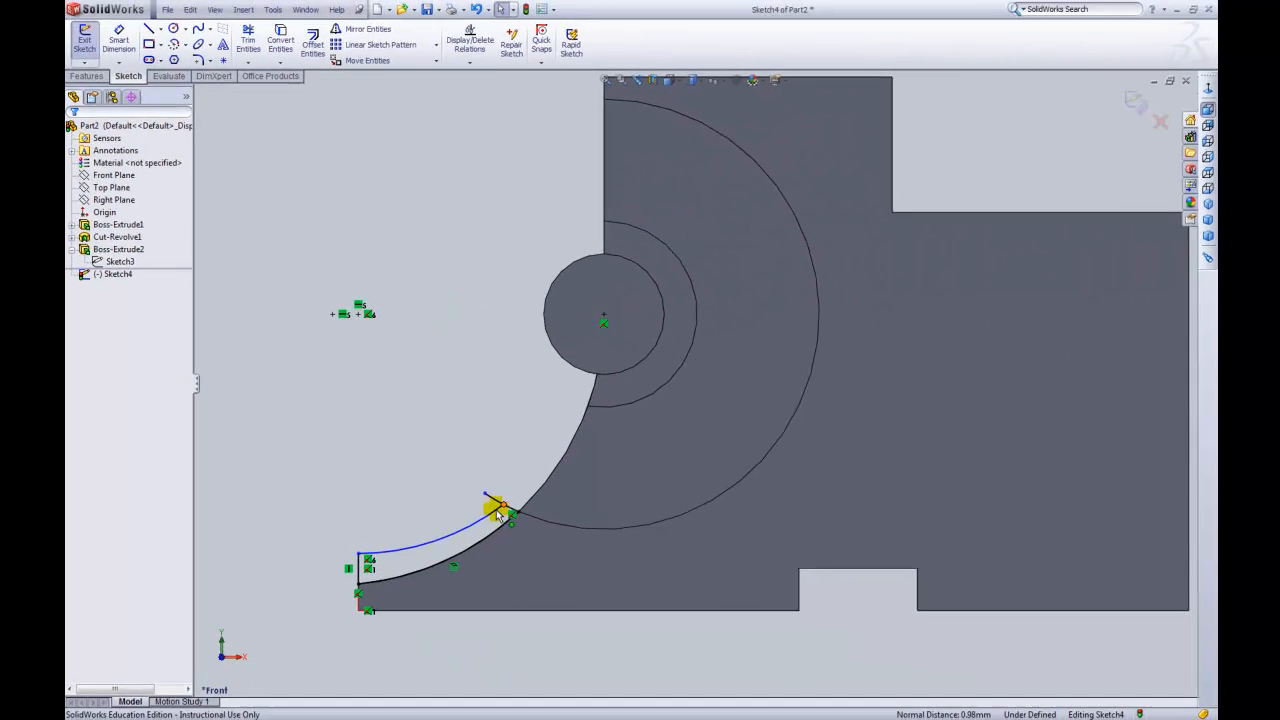
- Move the upper arc's end back and forth along the short arc to test its remaining freedom
drag(758, 544, 722, 559)
mouse_move(480, 518)
mouse_down()
mouse_move(503, 477)
mouse_move(454, 449)
mouse_move(496, 500)
mouse_up()
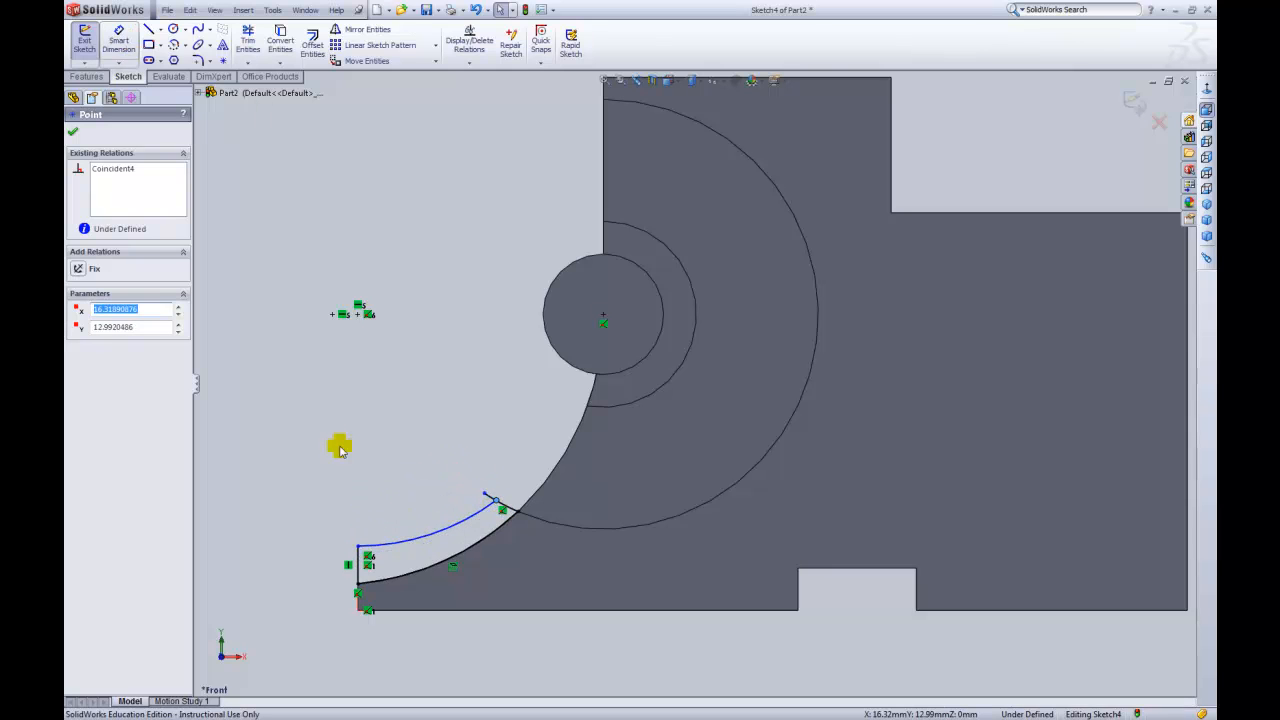
click(434, 534)
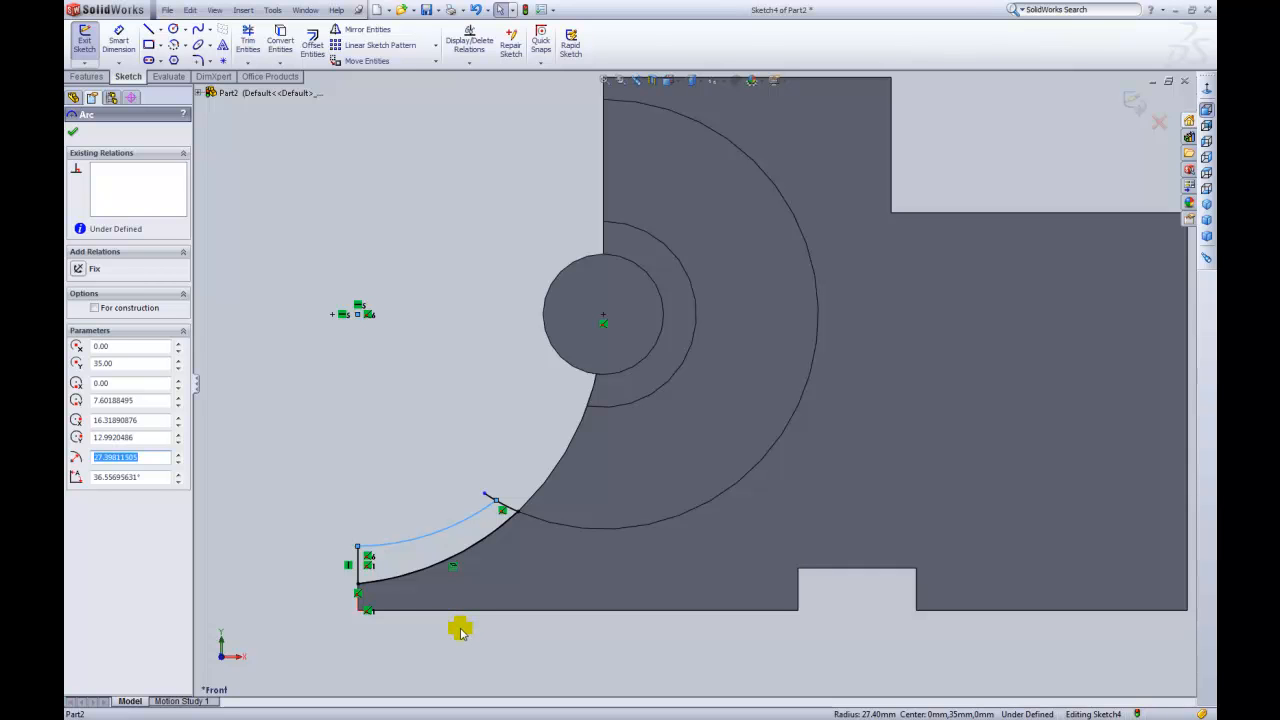
- Dimension the upper arc's radius and set it to 27 mm
click(118, 40)
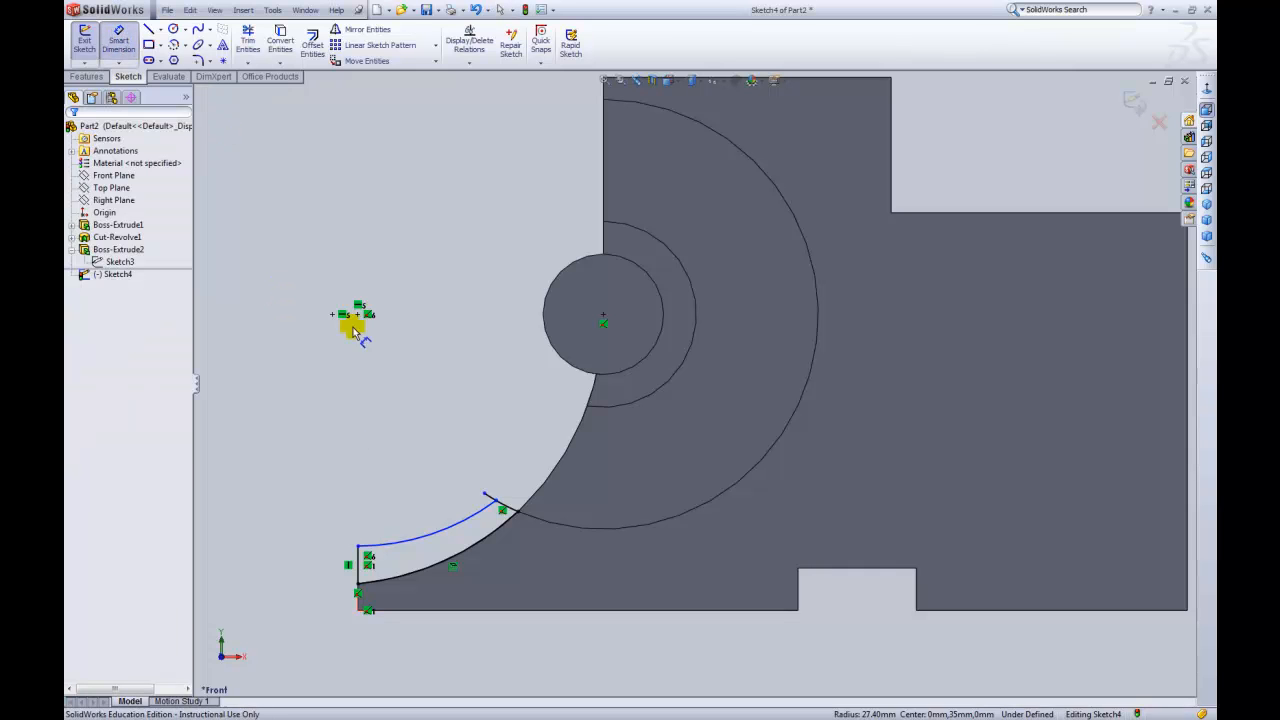
click(425, 536)
click(460, 640)
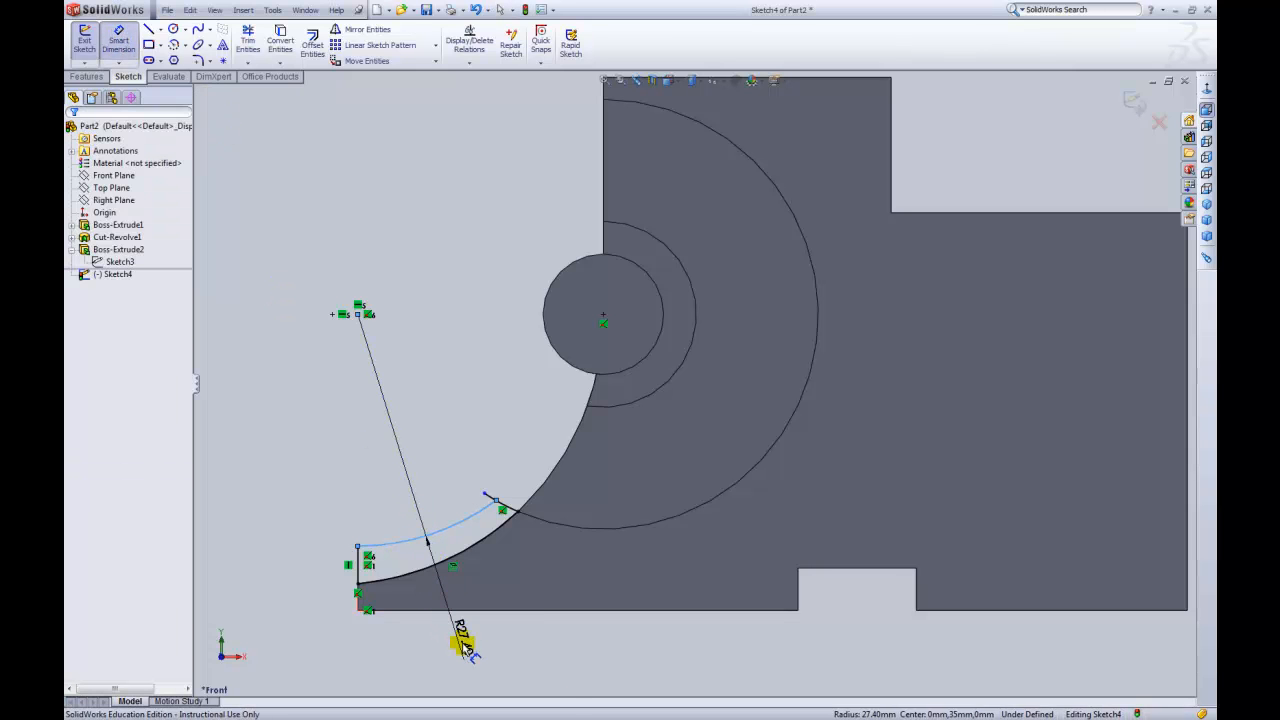
text(2)
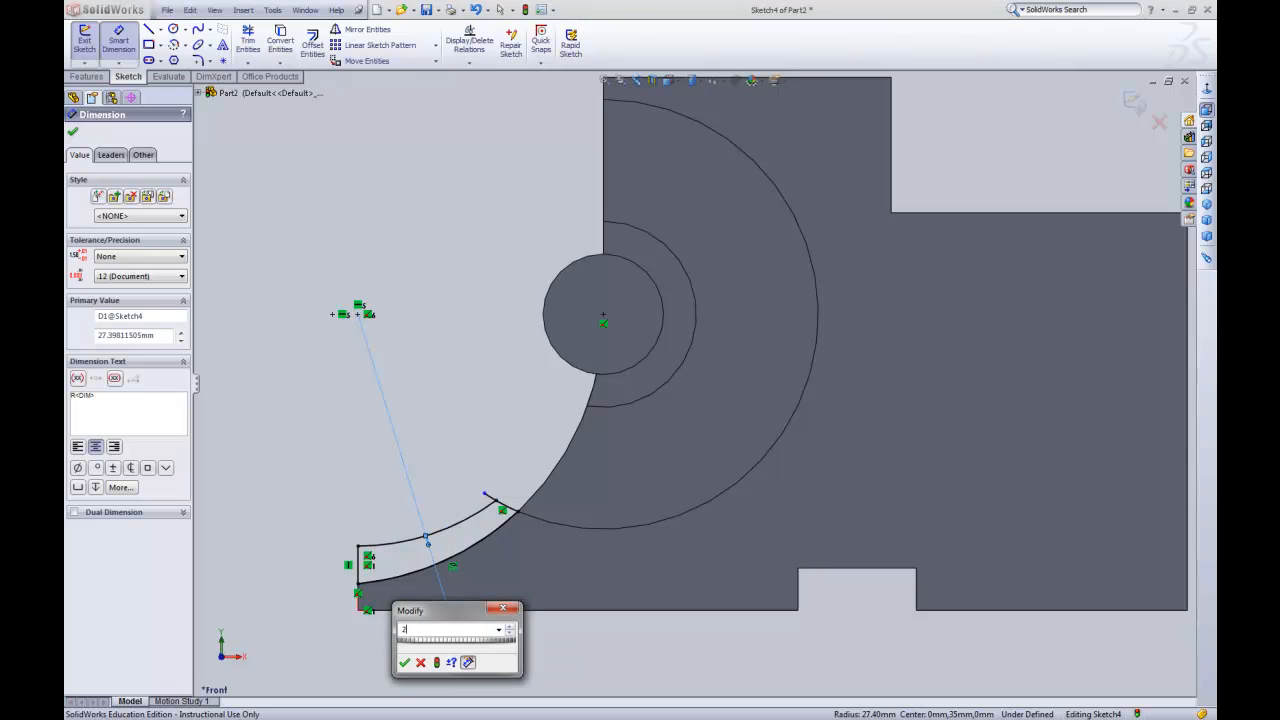
key(Return)
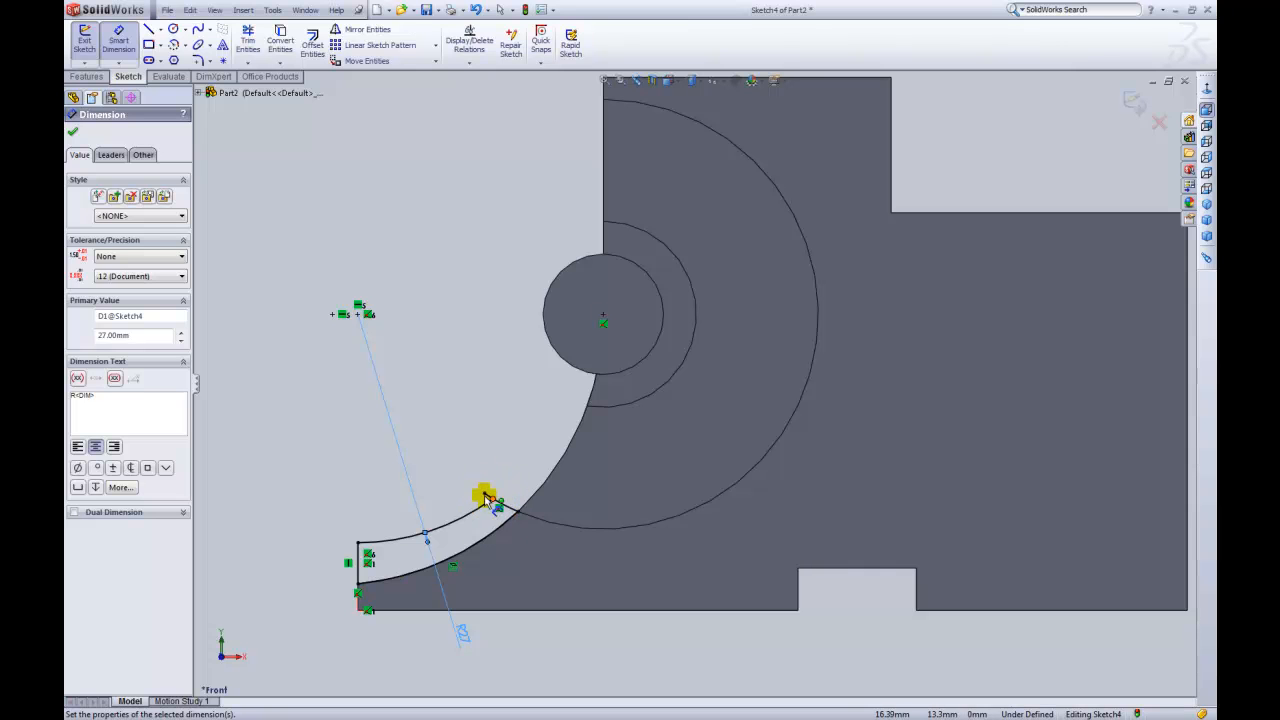
- Try joining the short arc's loose end to the upper arc's end point and undo the change
scroll(488, 510, down, 1)
scroll(488, 510, down, 3)
scroll(571, 443, down, 2)
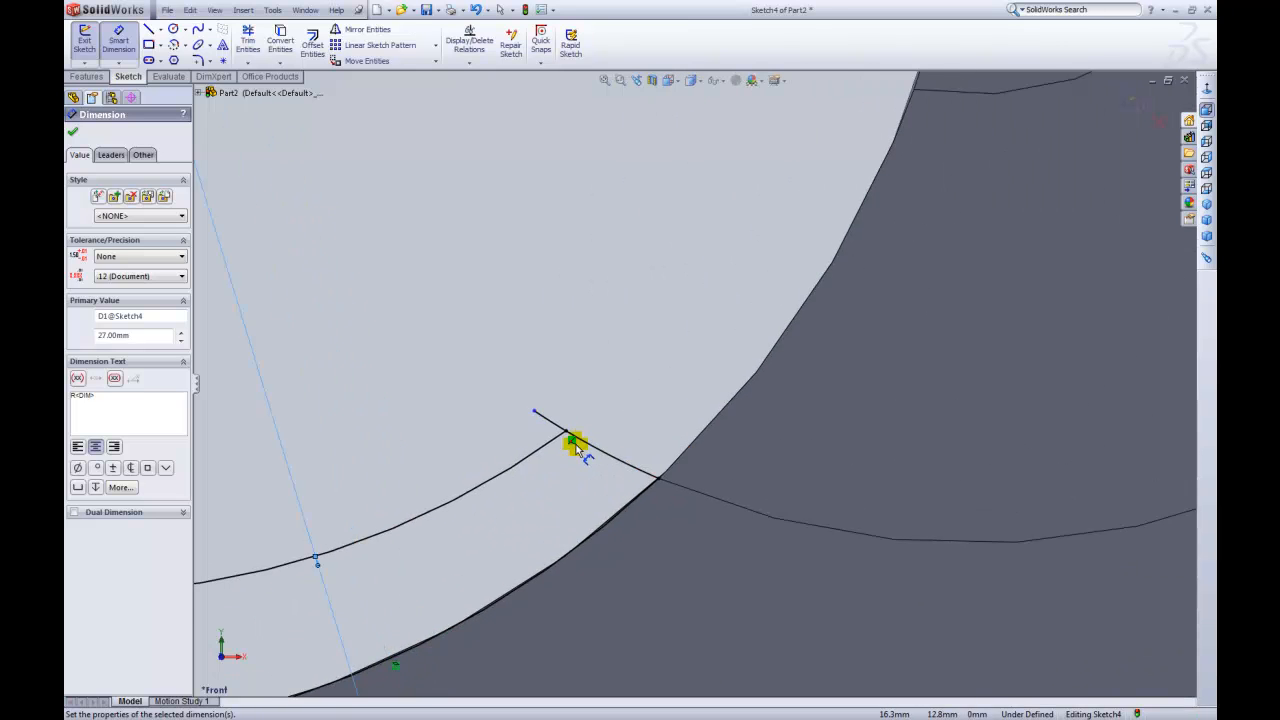
scroll(633, 430, down, 1)
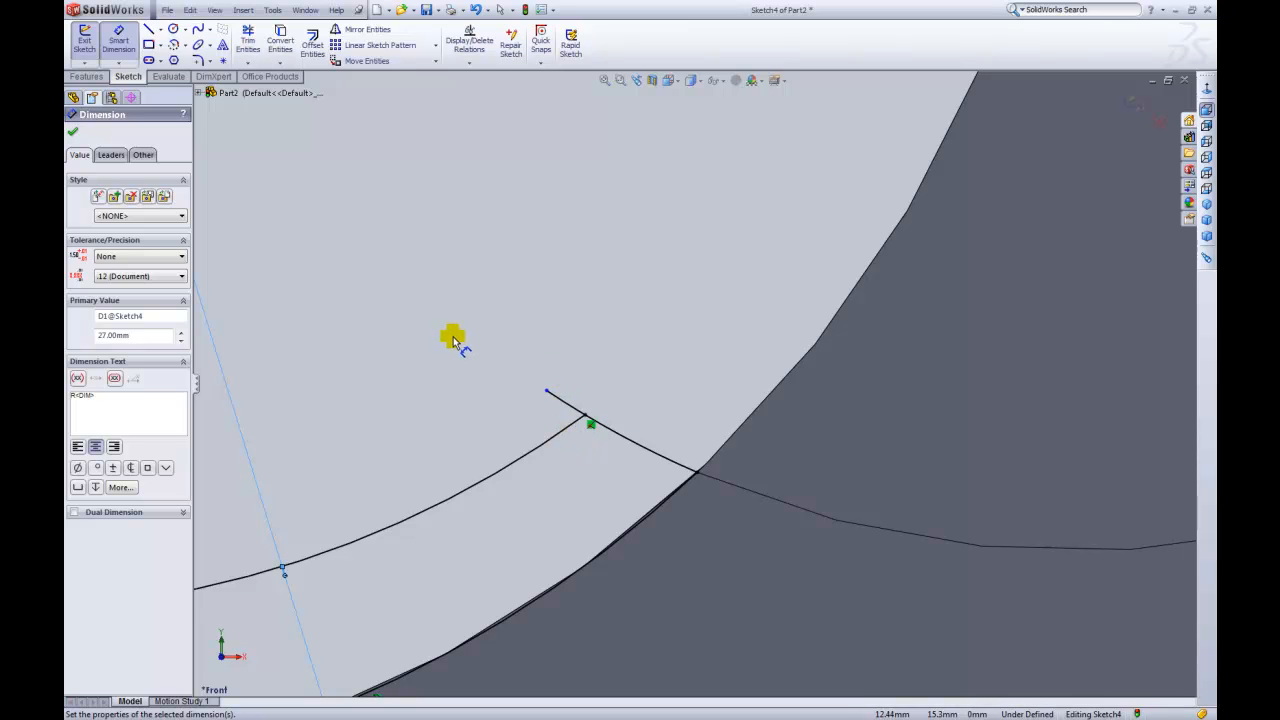
key(Escape)
drag(545, 391, 587, 418)
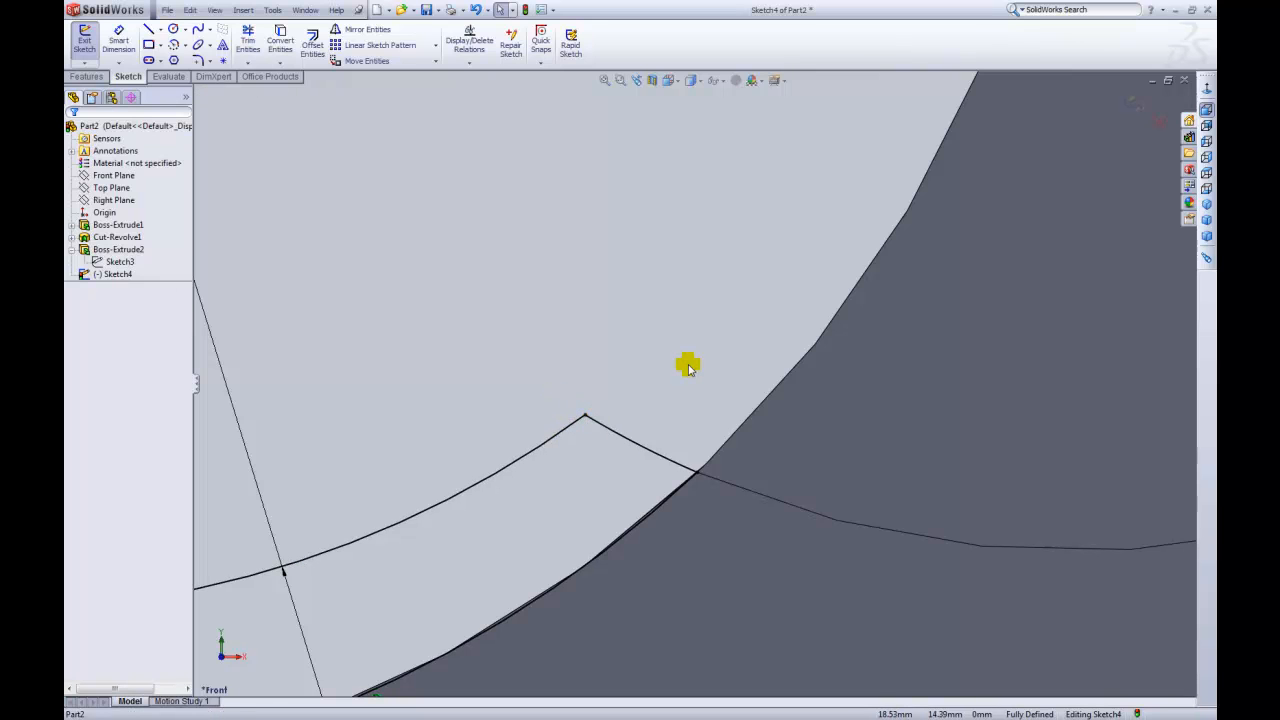
key(ctrl+z)
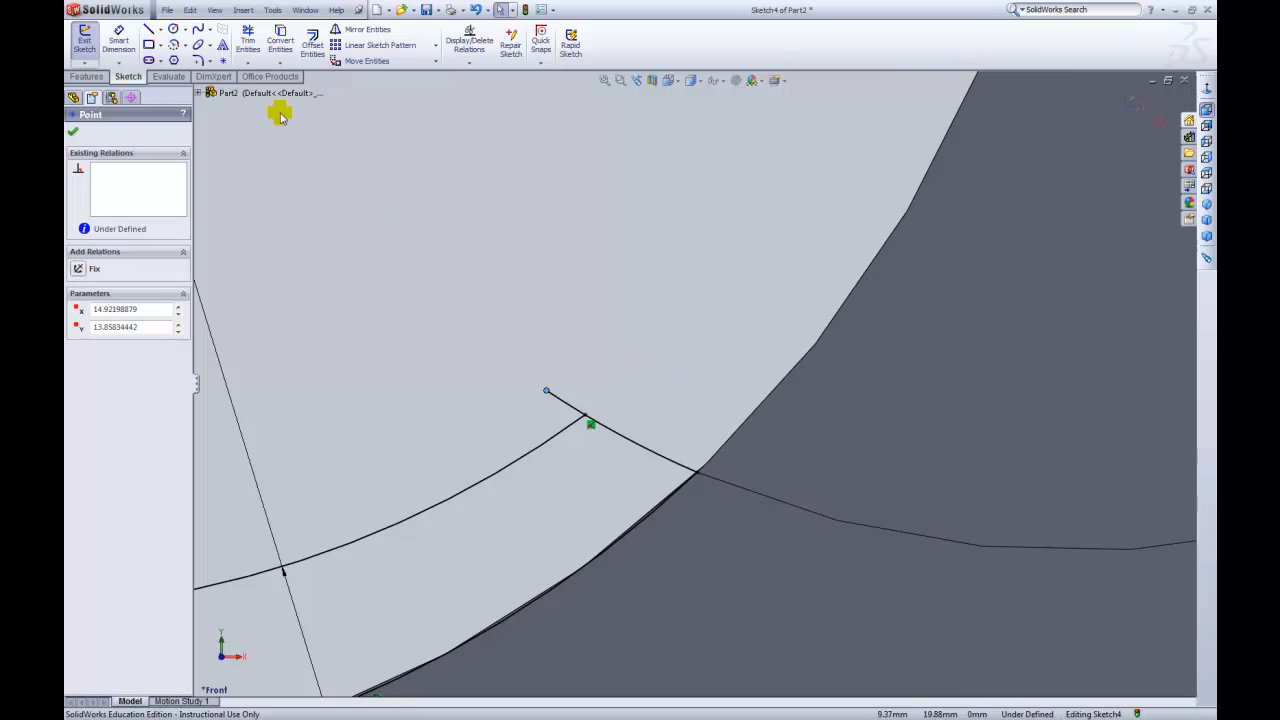
- Power trim the short arc's overhang beyond its intersection with the upper arc
click(257, 40)
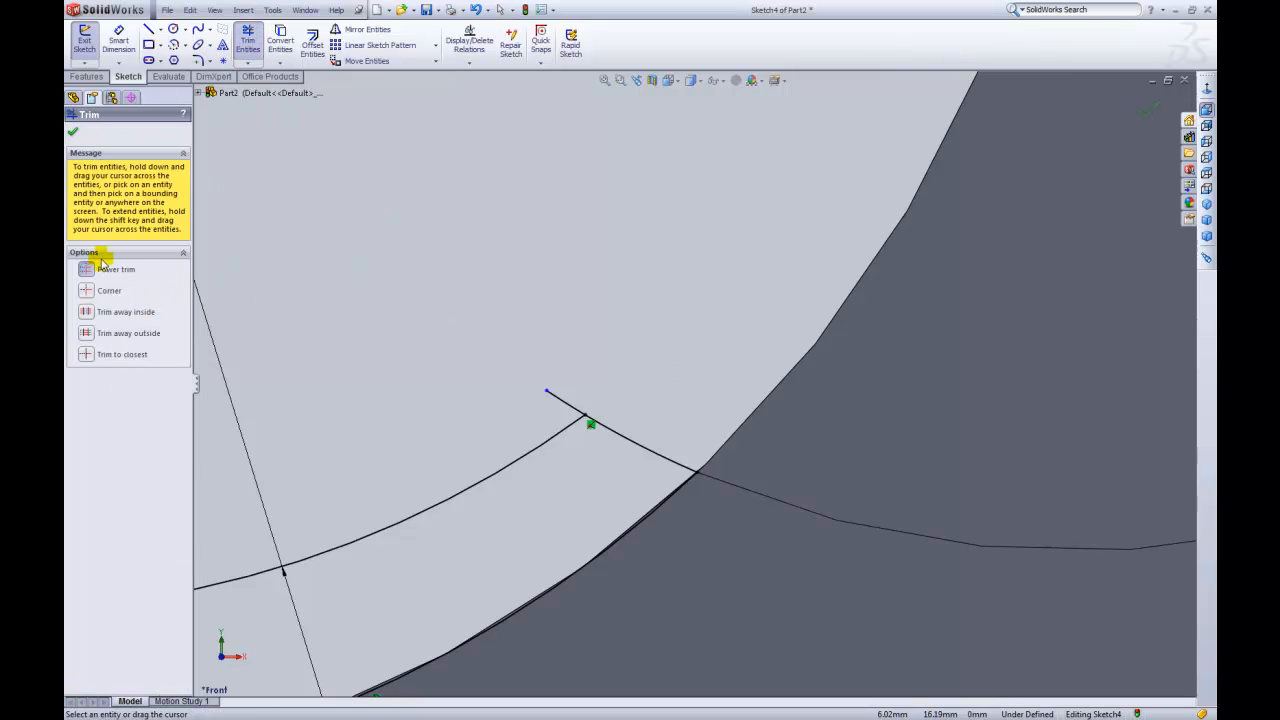
drag(587, 381, 553, 410)
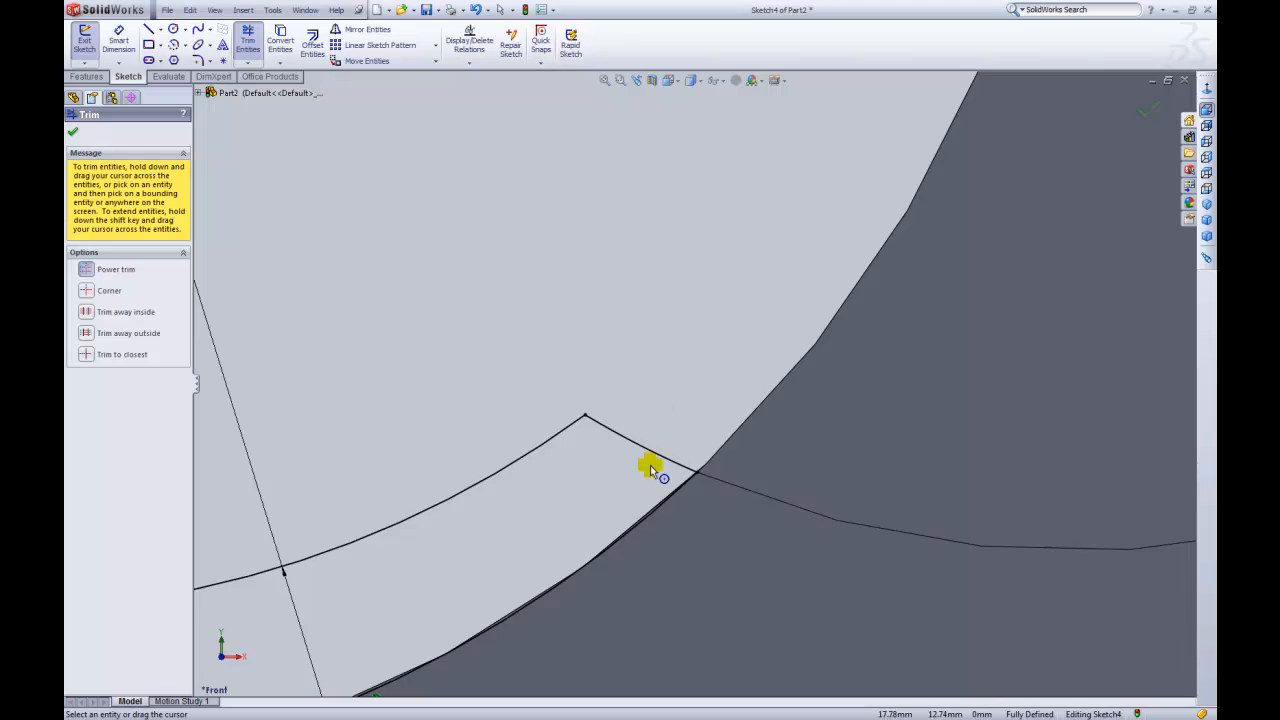
scroll(640, 517, up, 1)
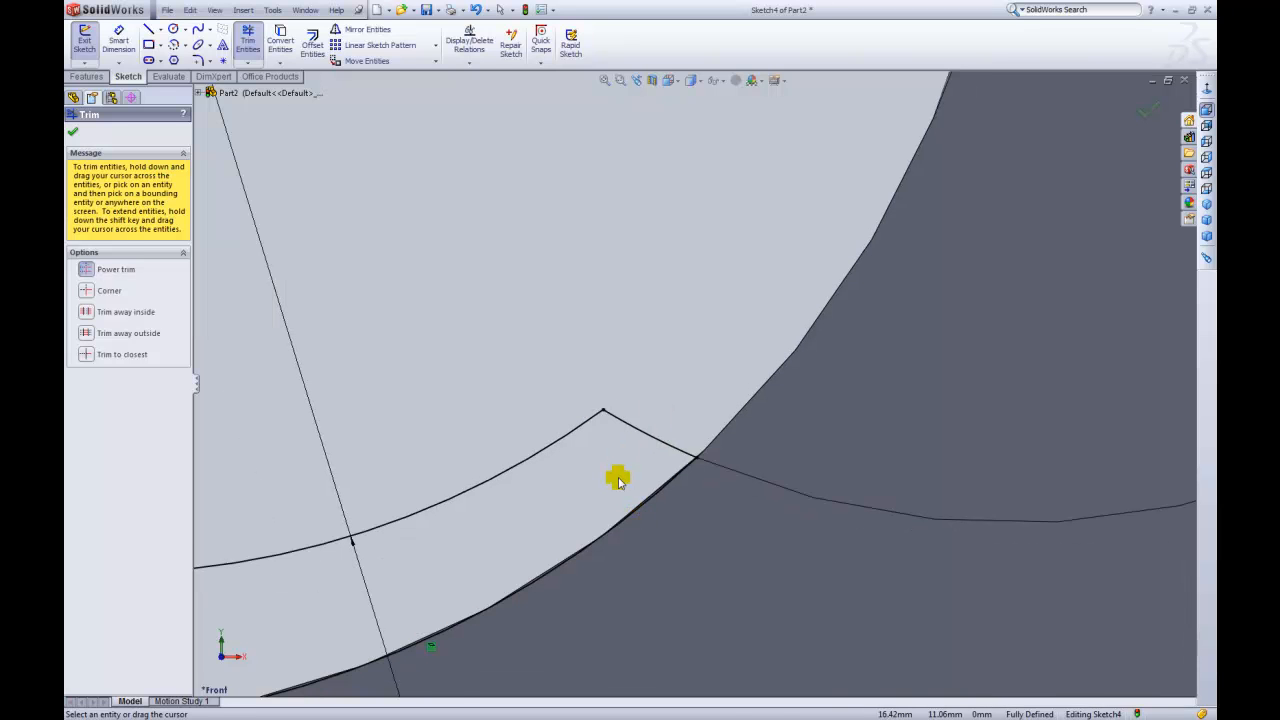
- Finish trimming and extrude the closed curved profile as a blind 8 mm boss
scroll(619, 482, up, 1)
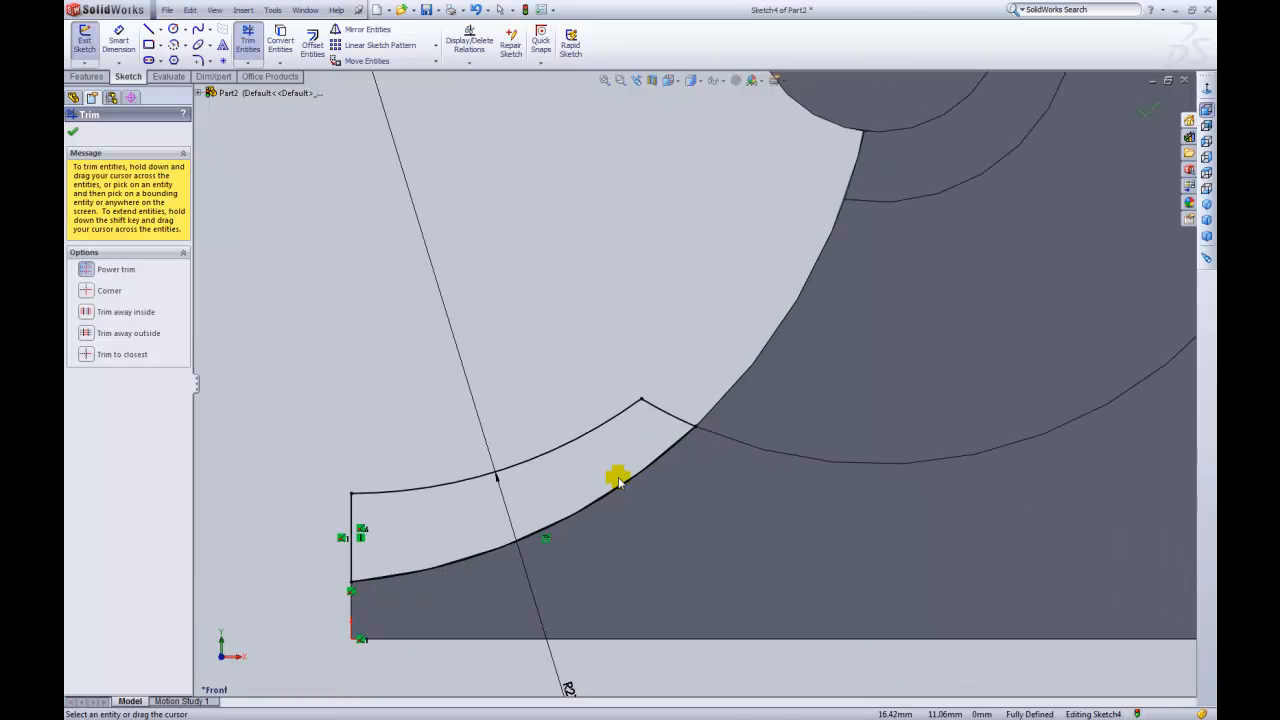
click(74, 134)
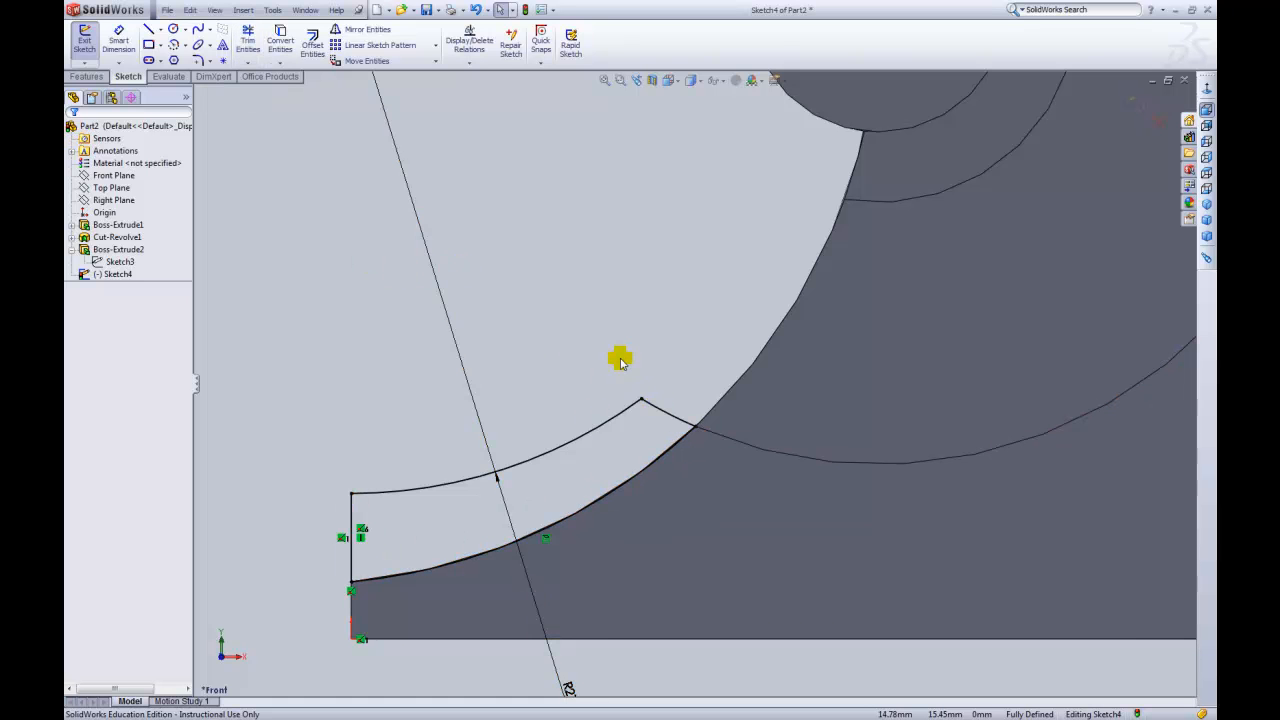
scroll(645, 400, up, 1)
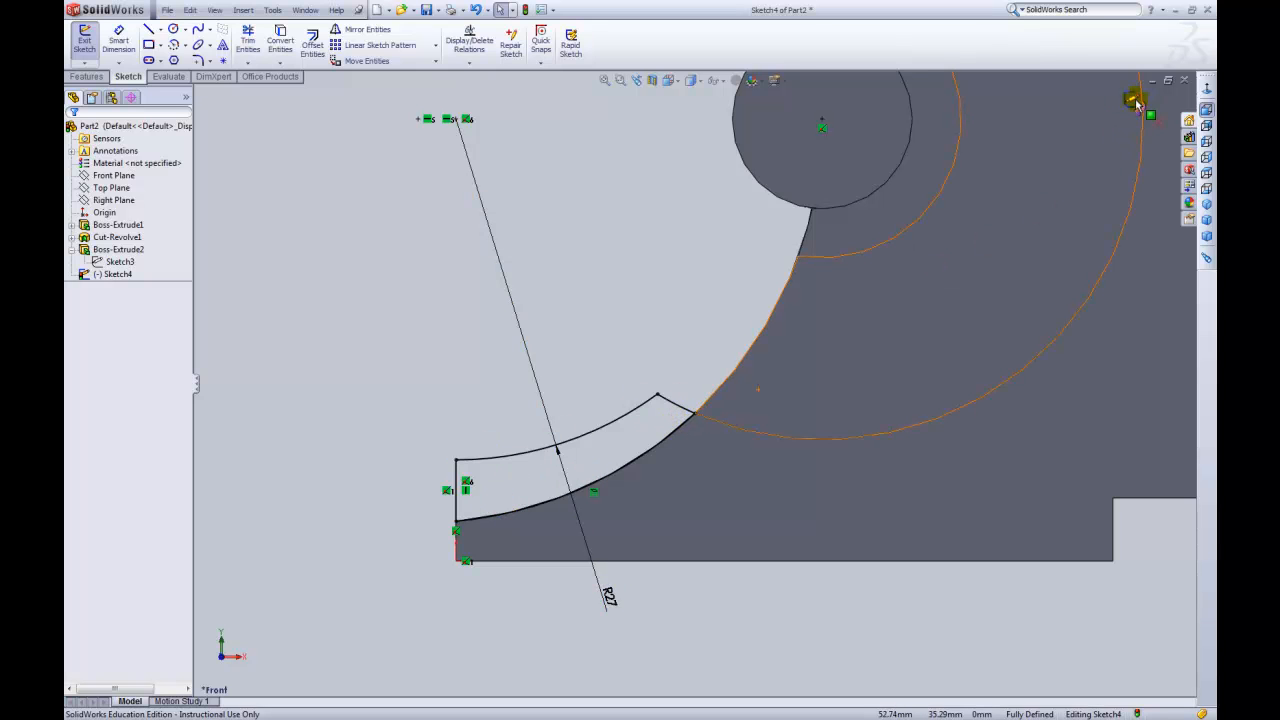
key(e)
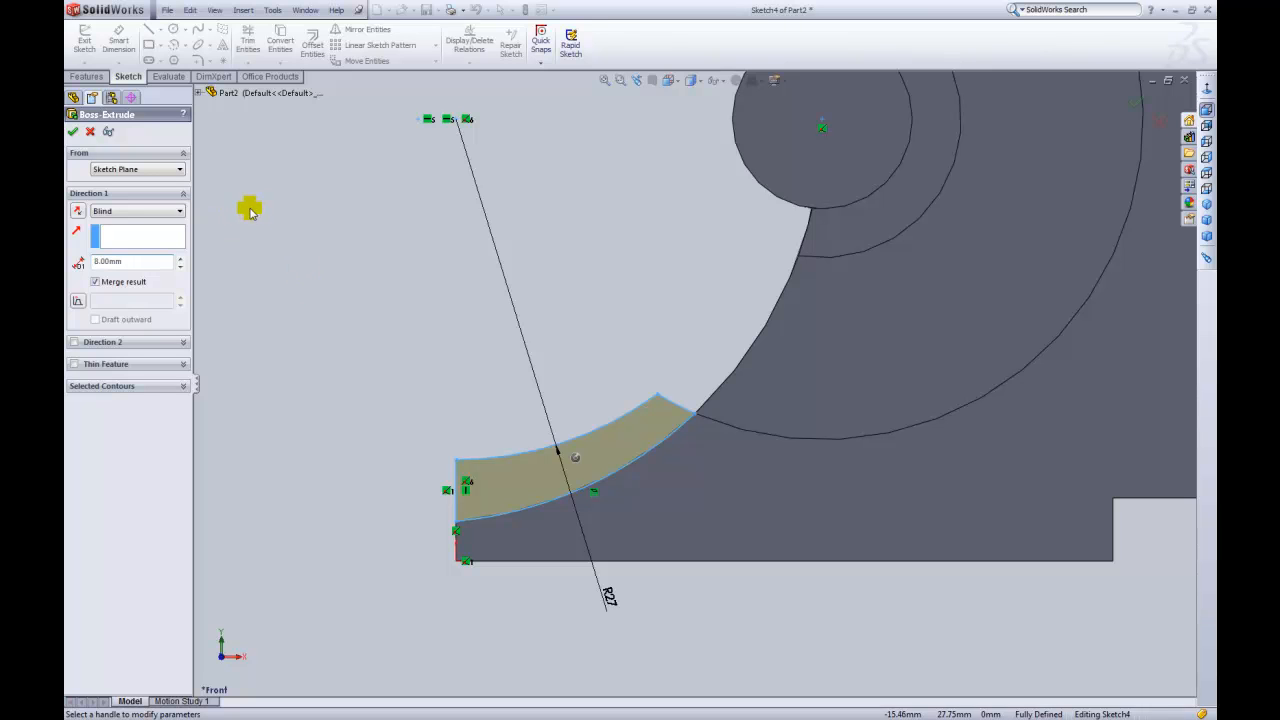
click(1138, 107)
scroll(602, 323, up, 4)
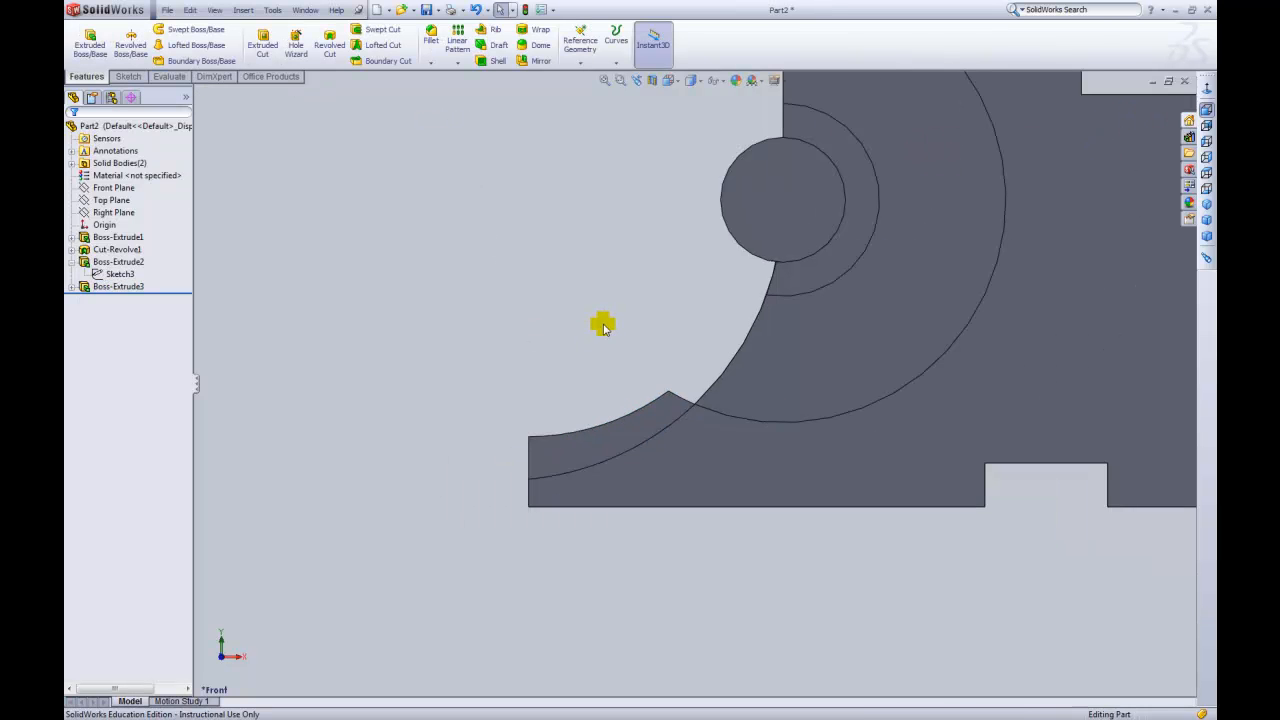
- Edit the curved boss extrusion and reverse its direction so it runs along the concave surface
middle_drag(593, 325, 591, 323)
mouse_move(420, 226)
middle_down()
mouse_move(439, 242)
mouse_move(416, 203)
middle_up()
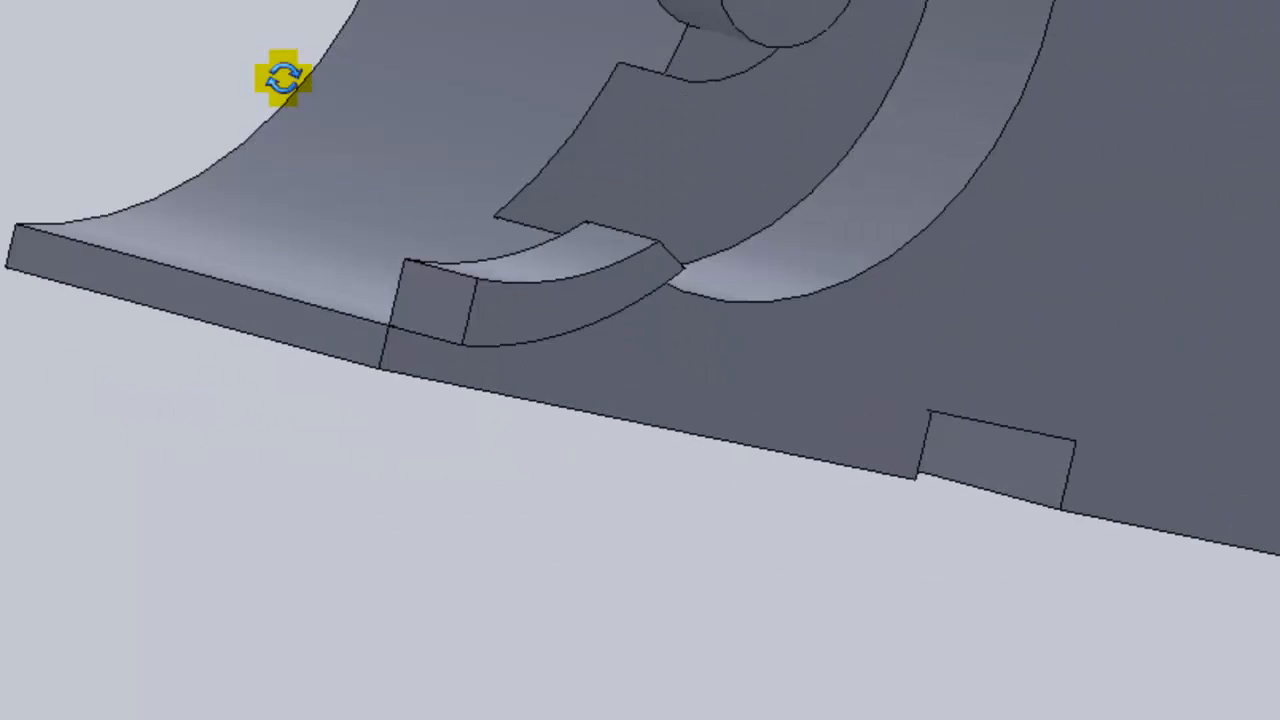
middle_drag(283, 78, 371, 286)
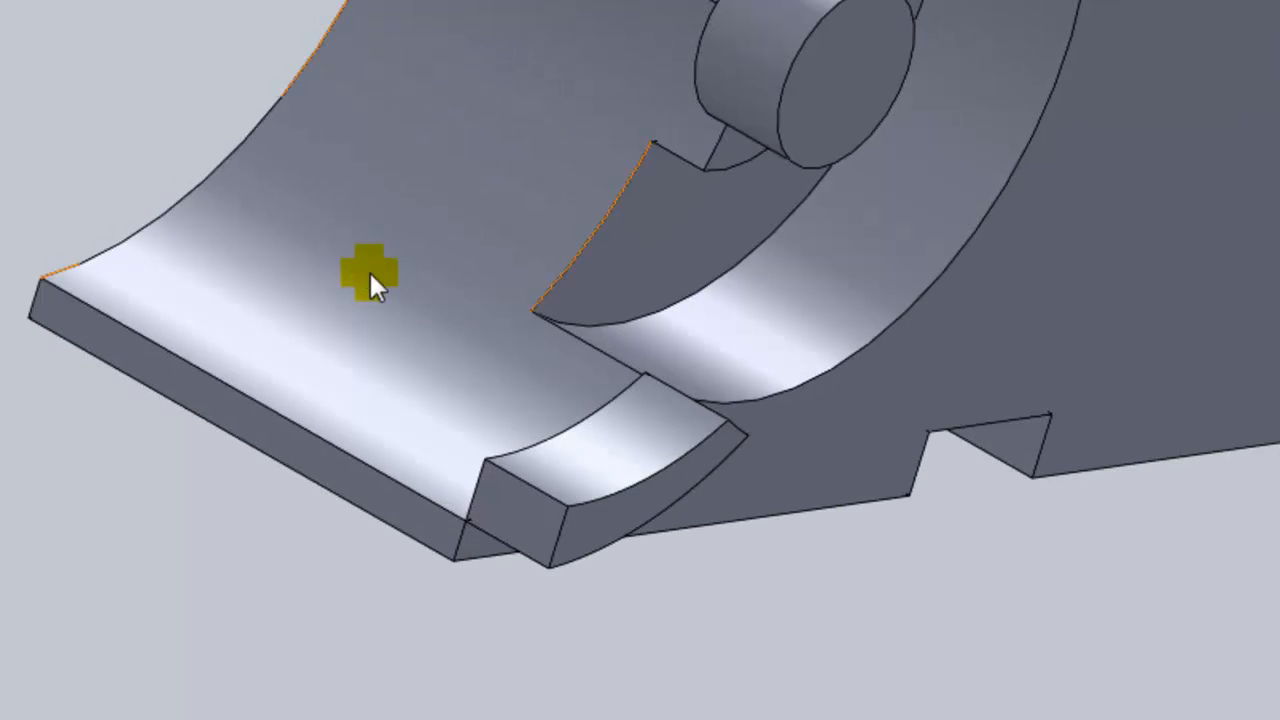
right_click(606, 466)
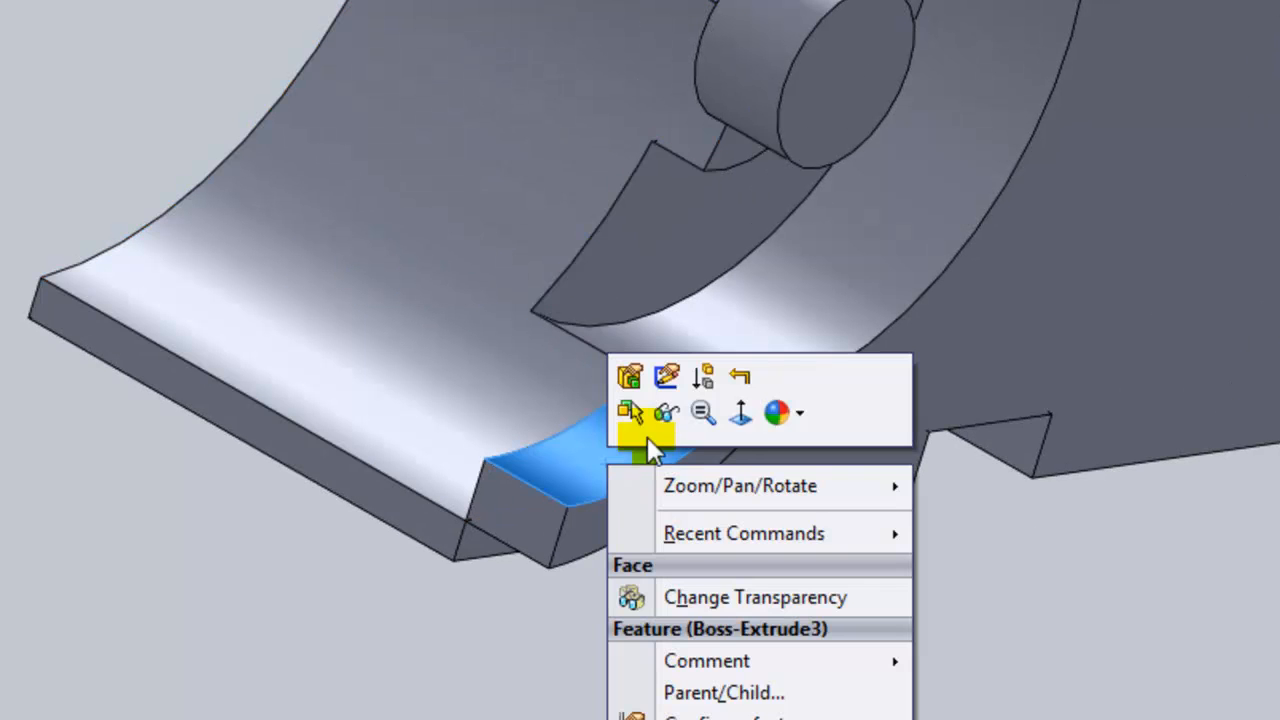
click(632, 376)
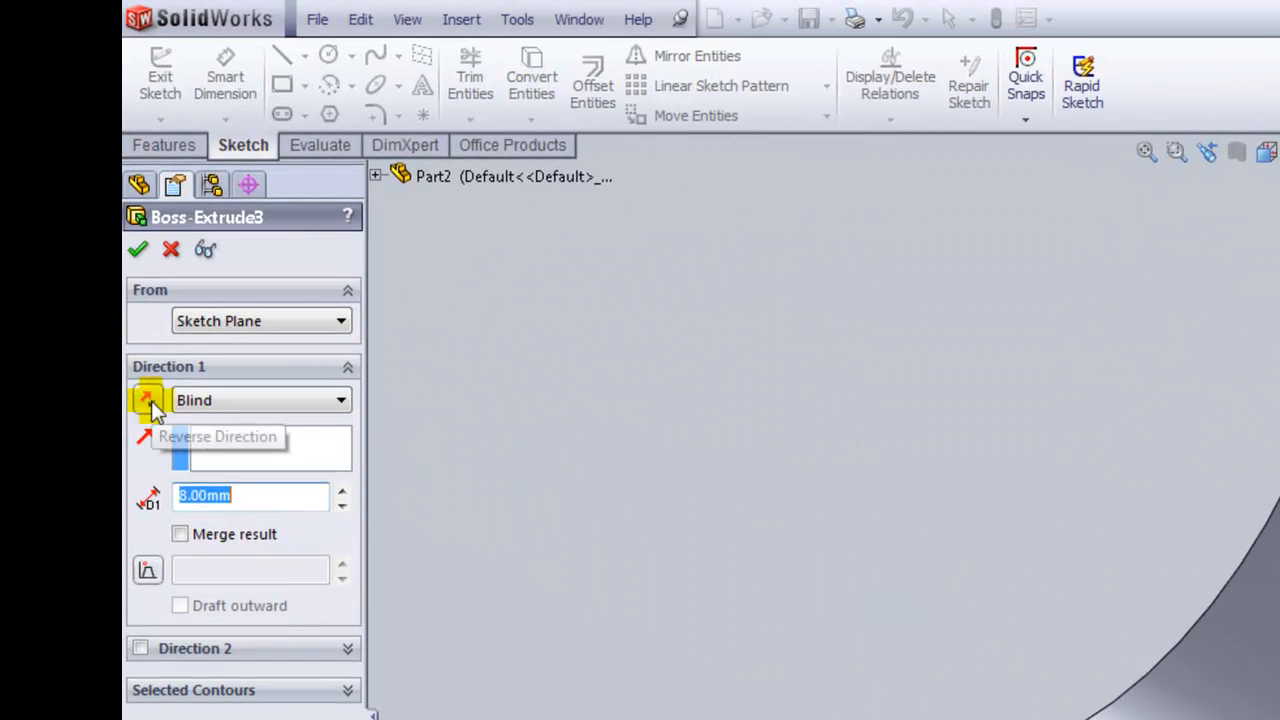
click(150, 403)
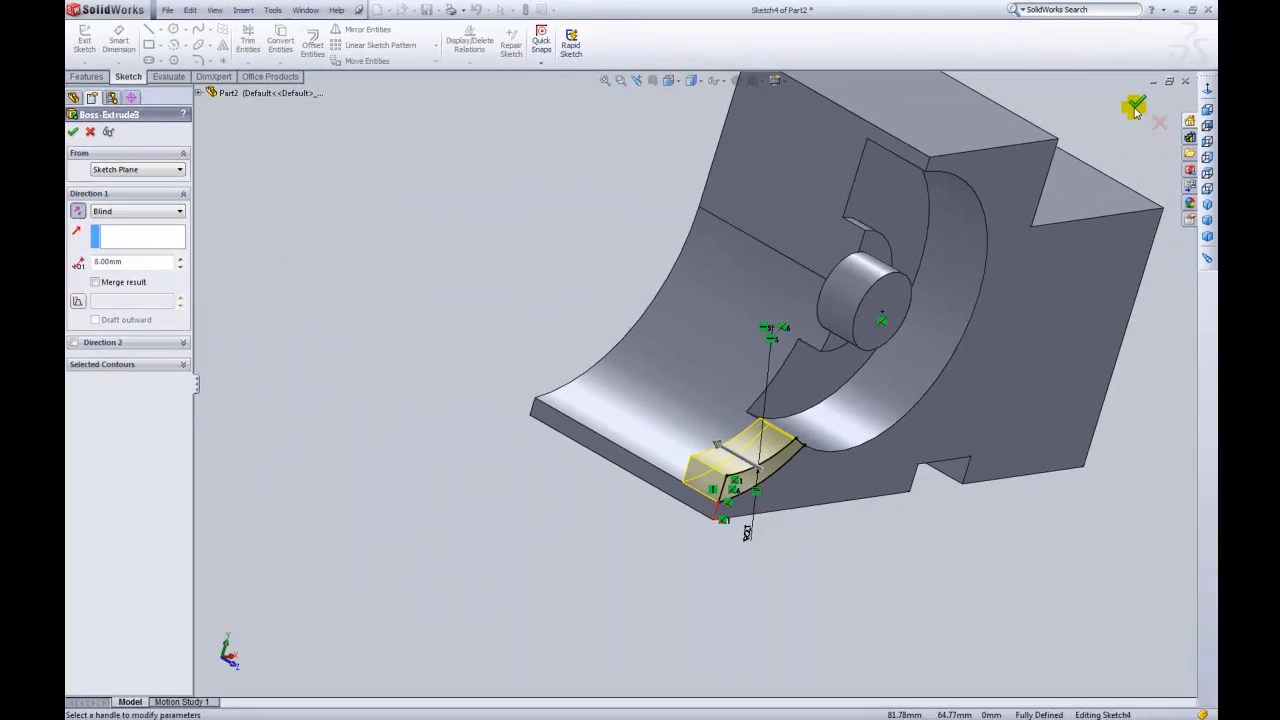
click(1135, 110)
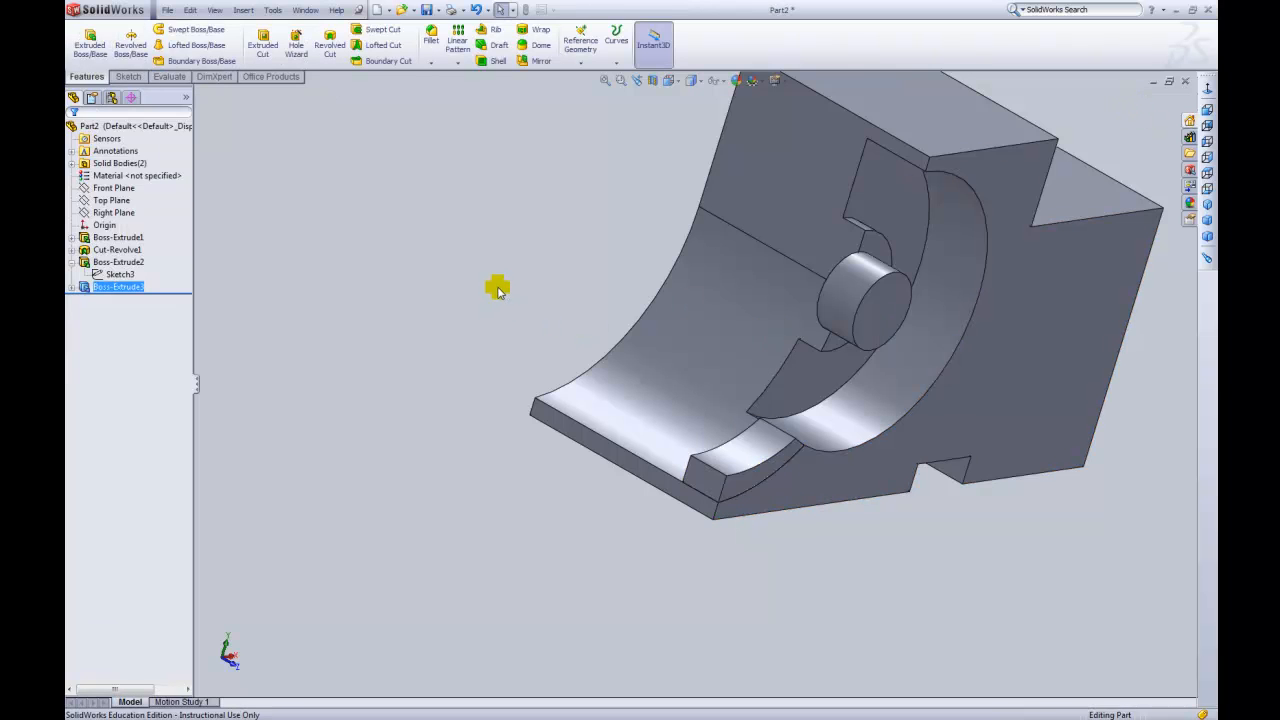
- Create a reference plane through the straight upper edge of the concave surface, parallel to the Top Plane
middle_drag(500, 285, 466, 270)
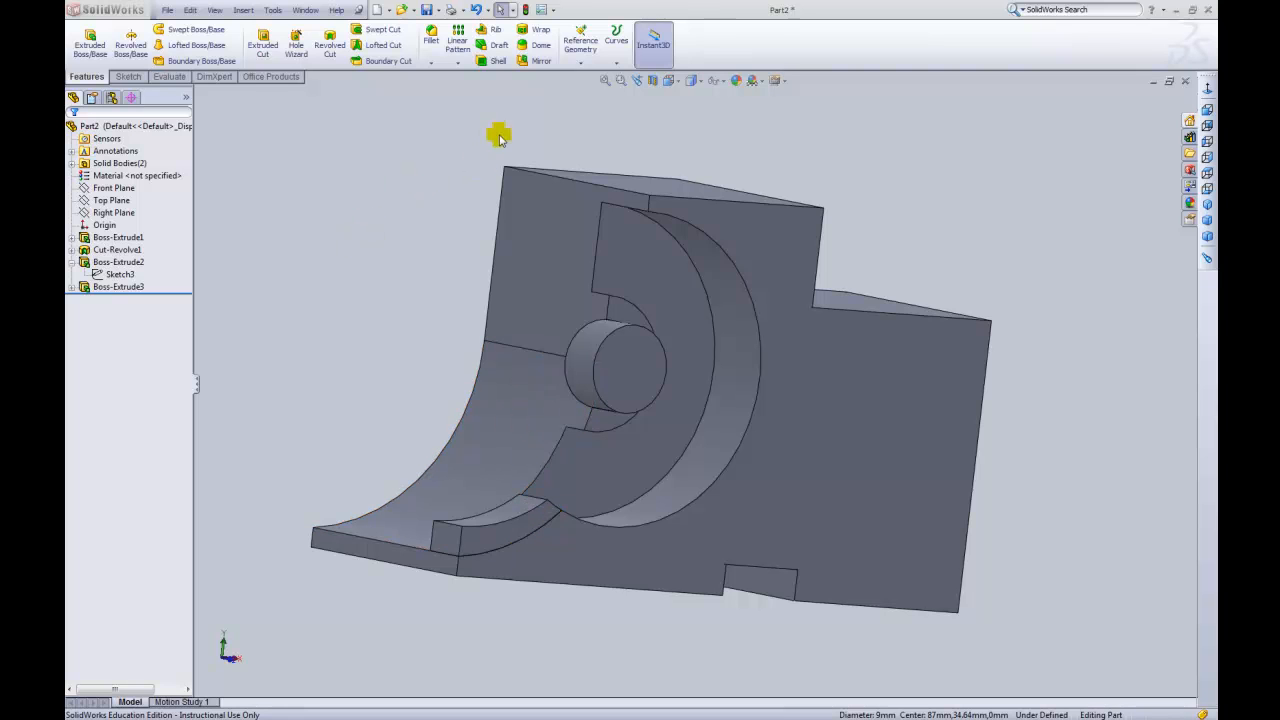
click(581, 63)
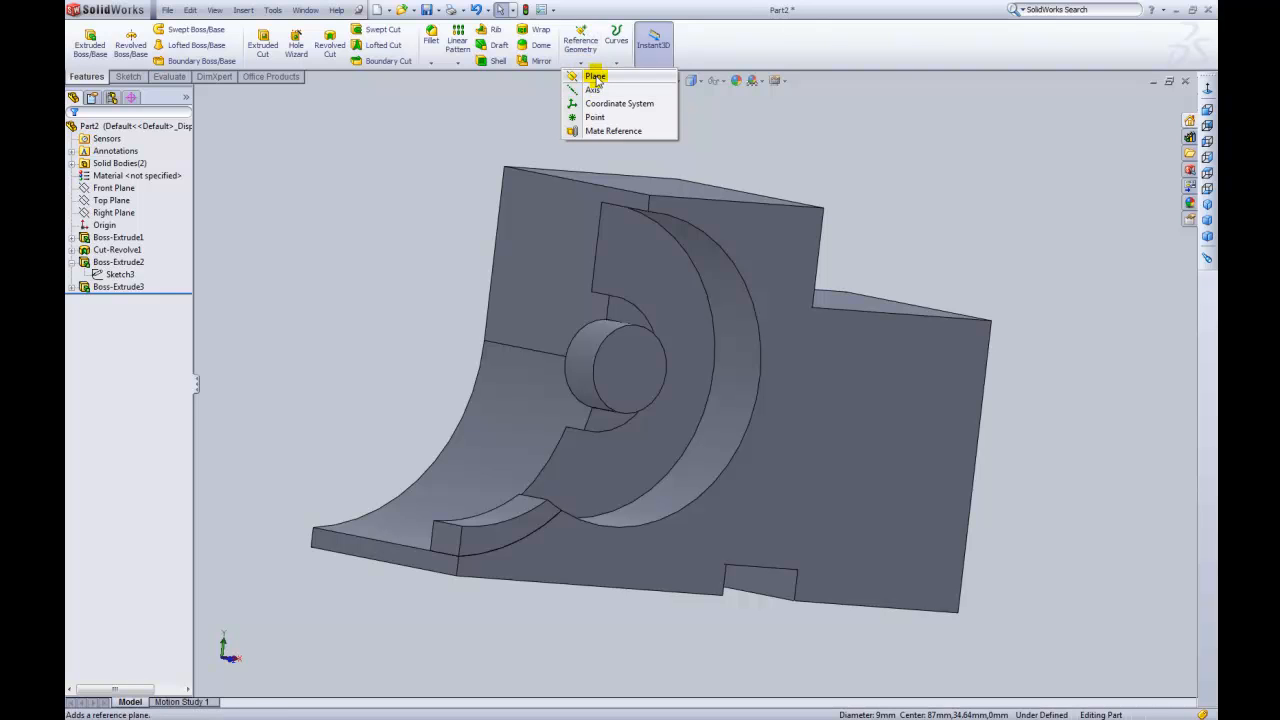
click(595, 77)
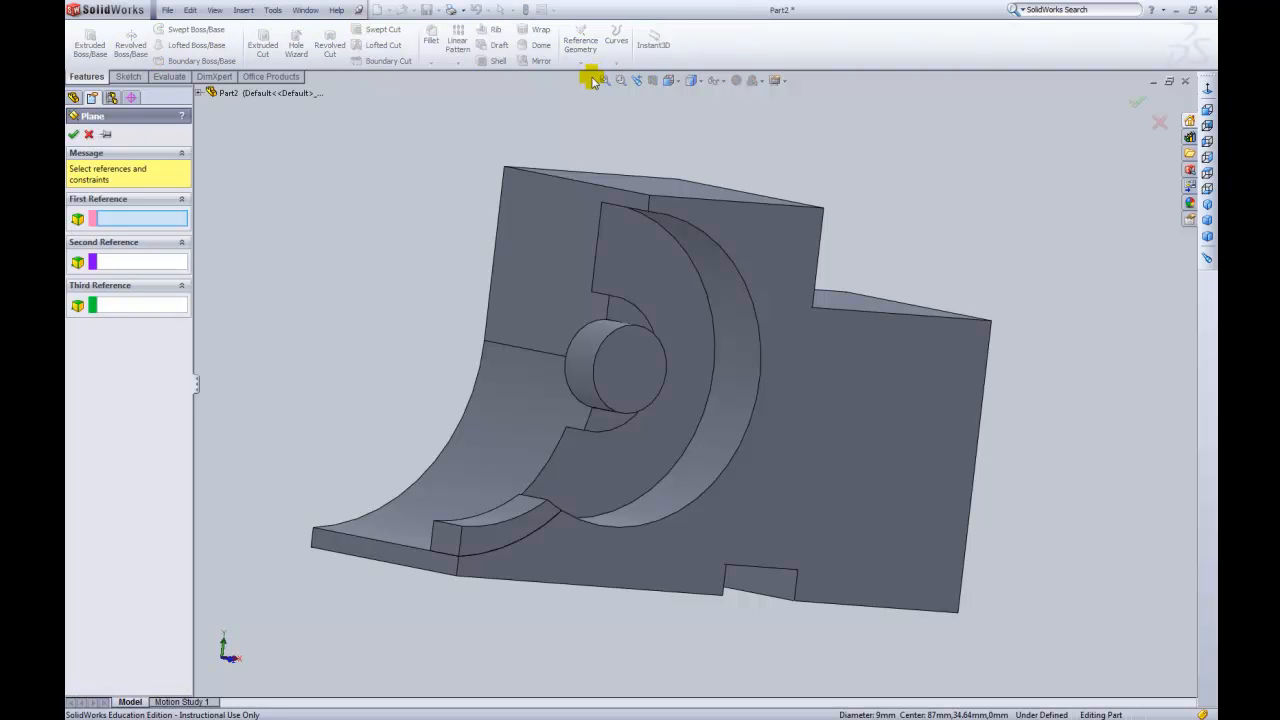
click(508, 349)
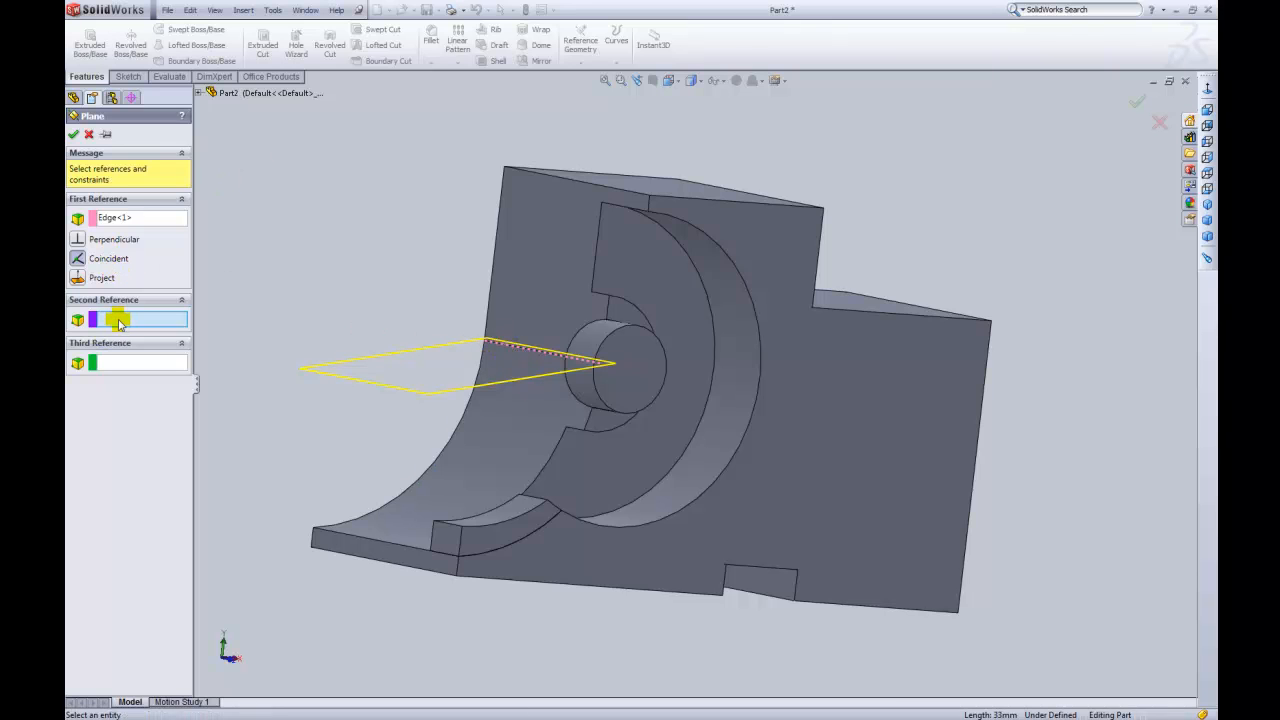
click(198, 92)
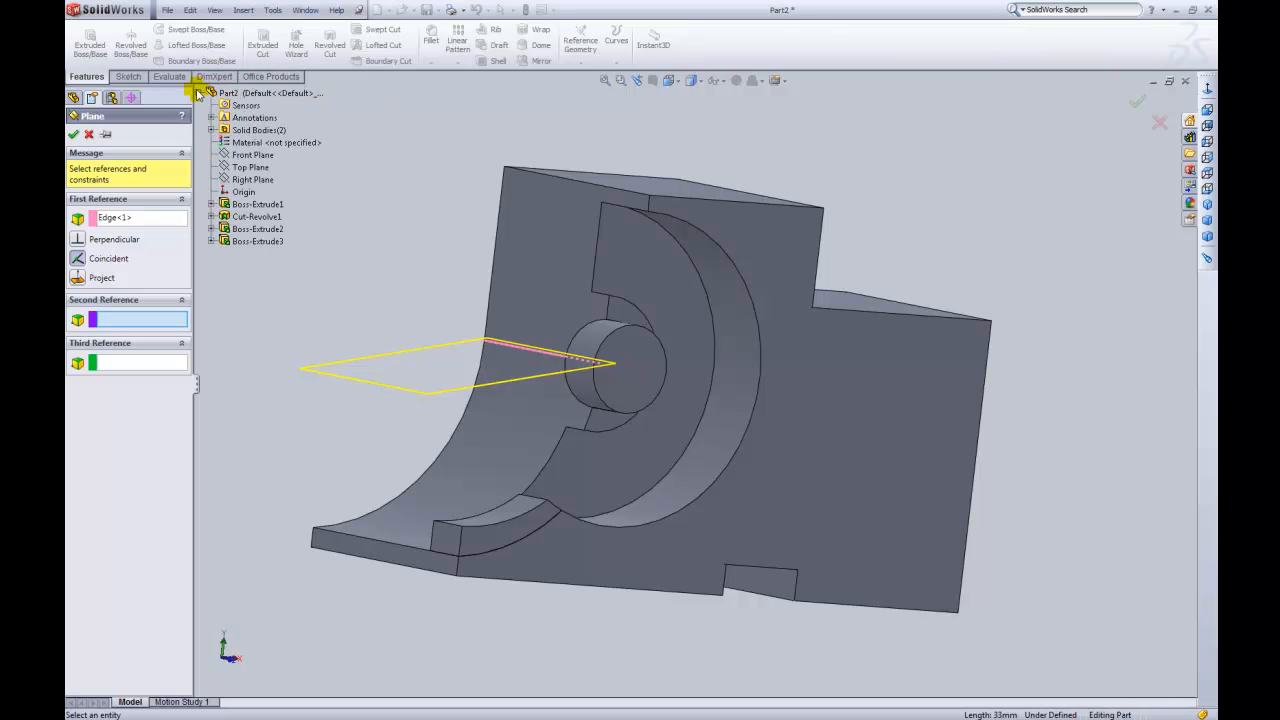
click(242, 168)
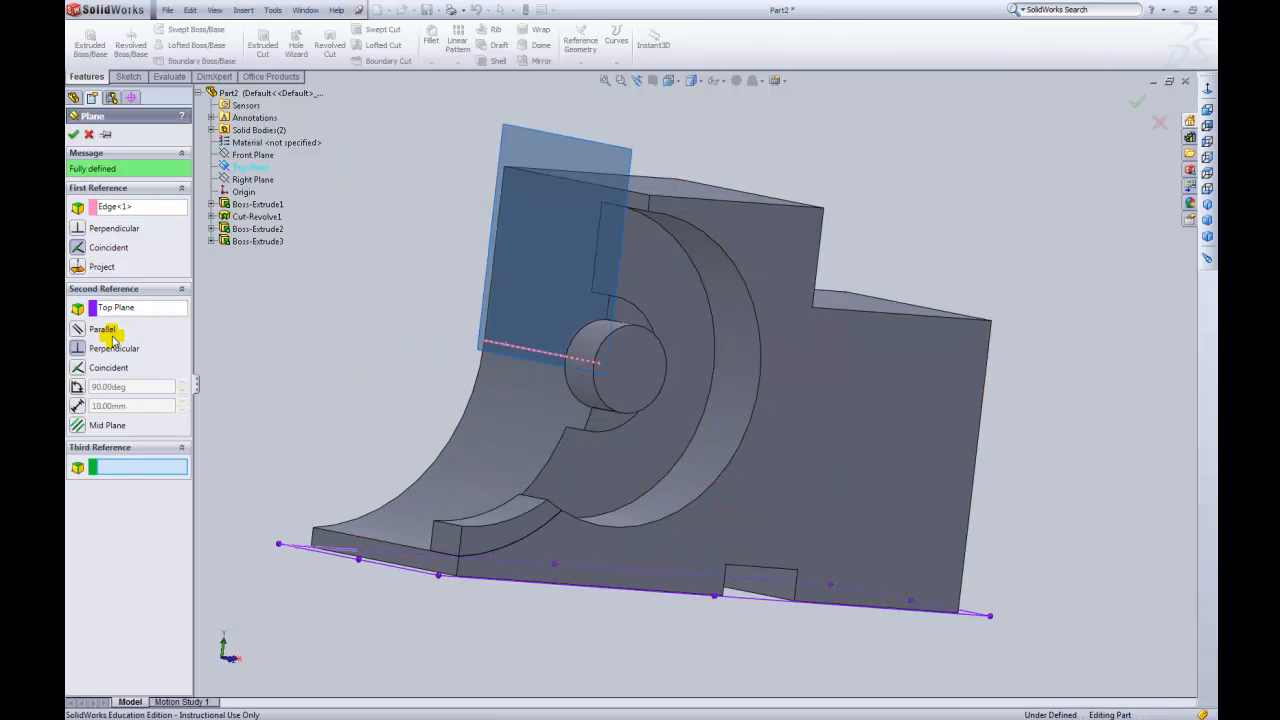
click(78, 332)
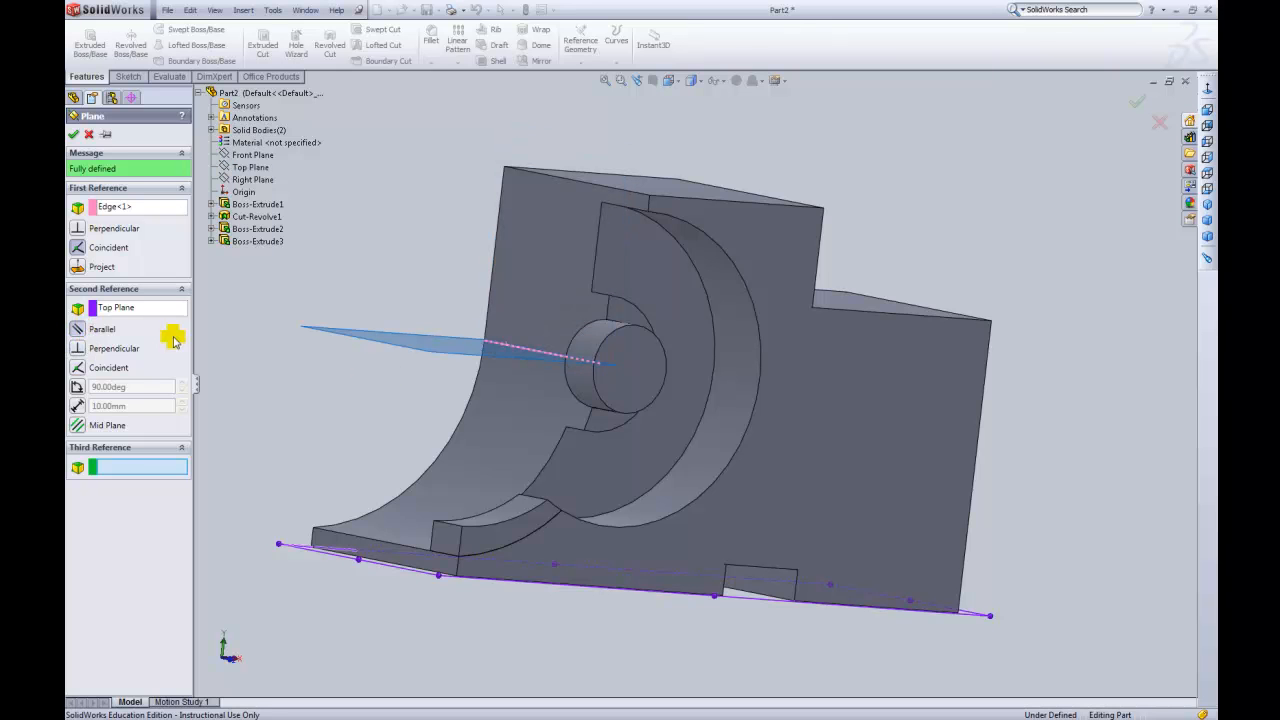
click(72, 136)
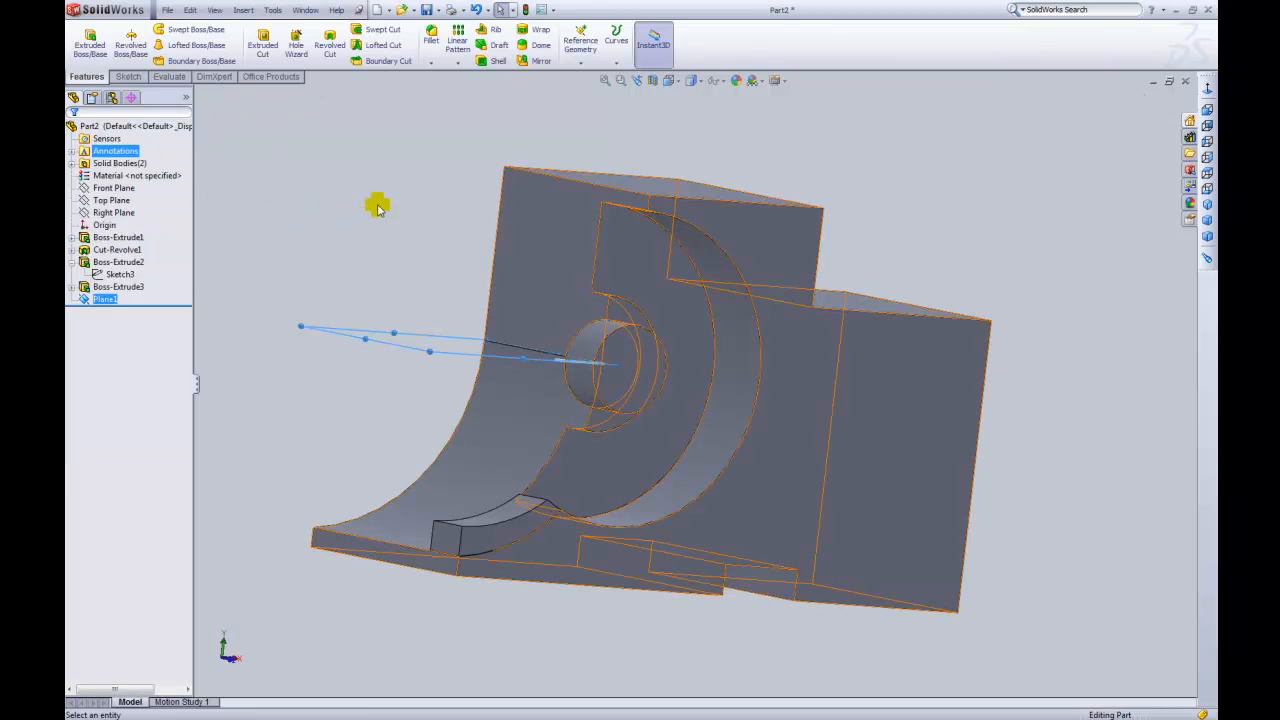
- Start a sketch on the large front face and draw a circle about 8 mm in diameter near its right edge
right_click(901, 385)
click(922, 357)
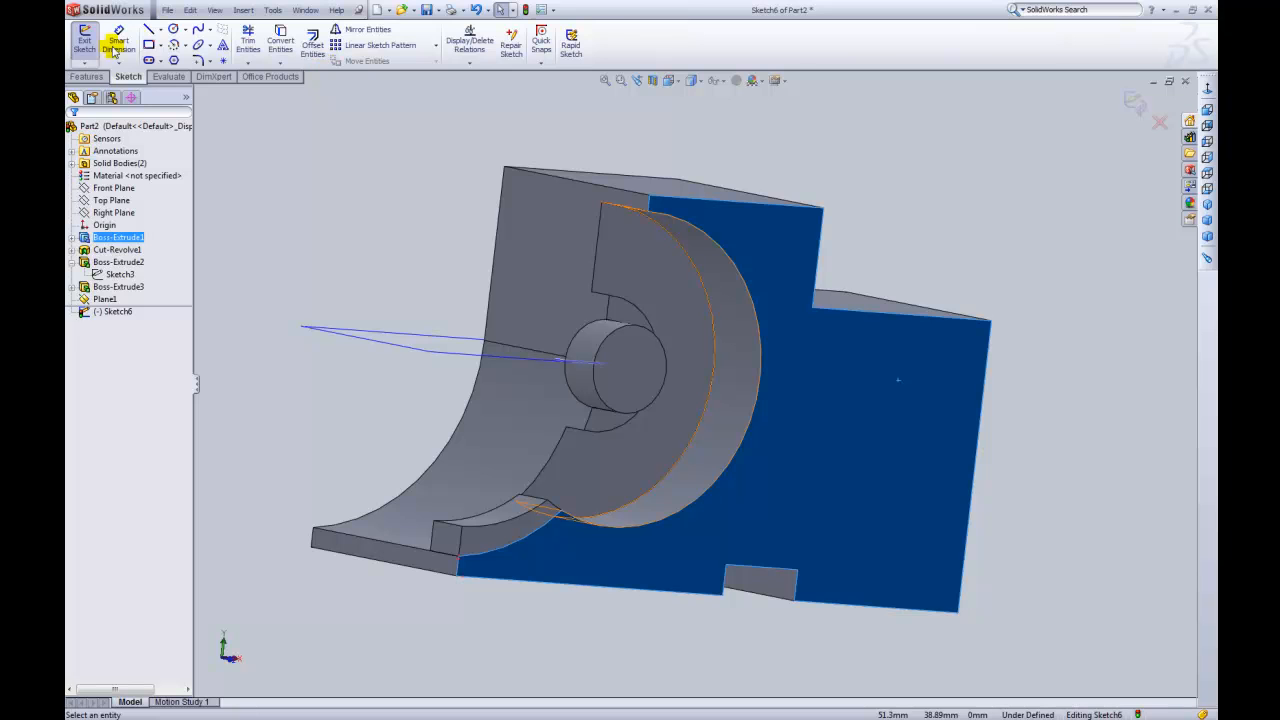
click(173, 29)
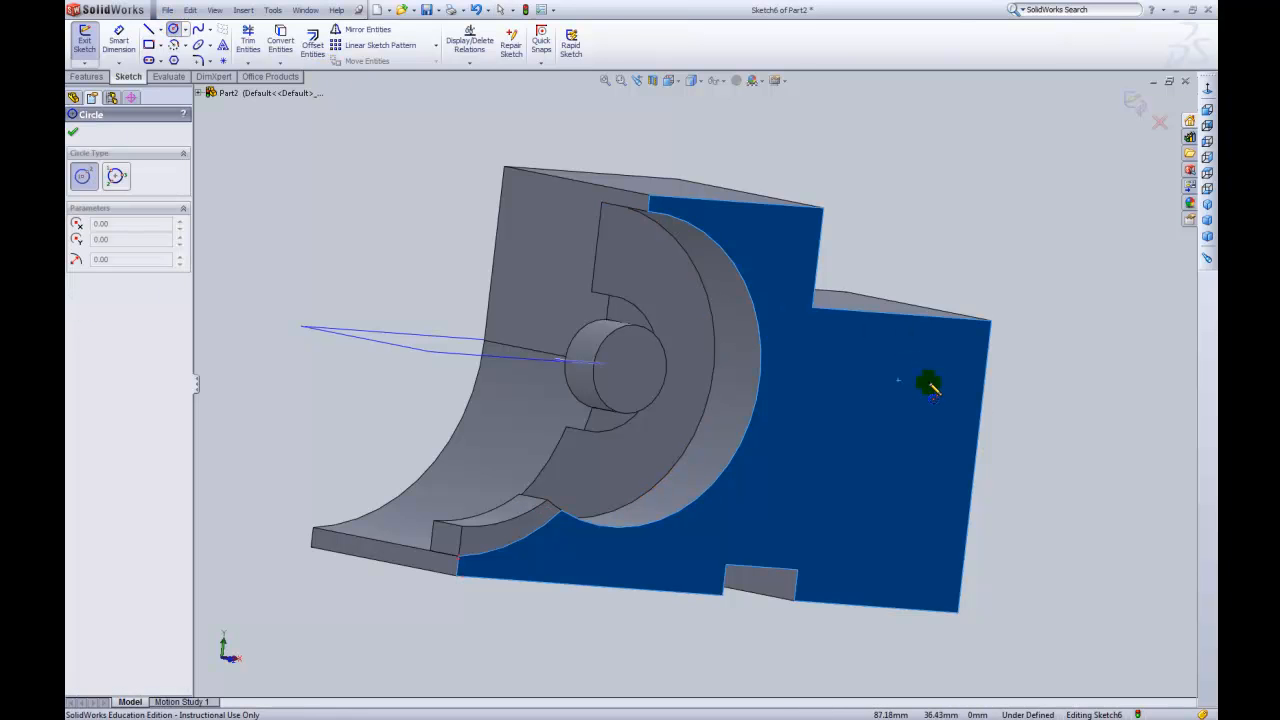
drag(928, 386, 940, 412)
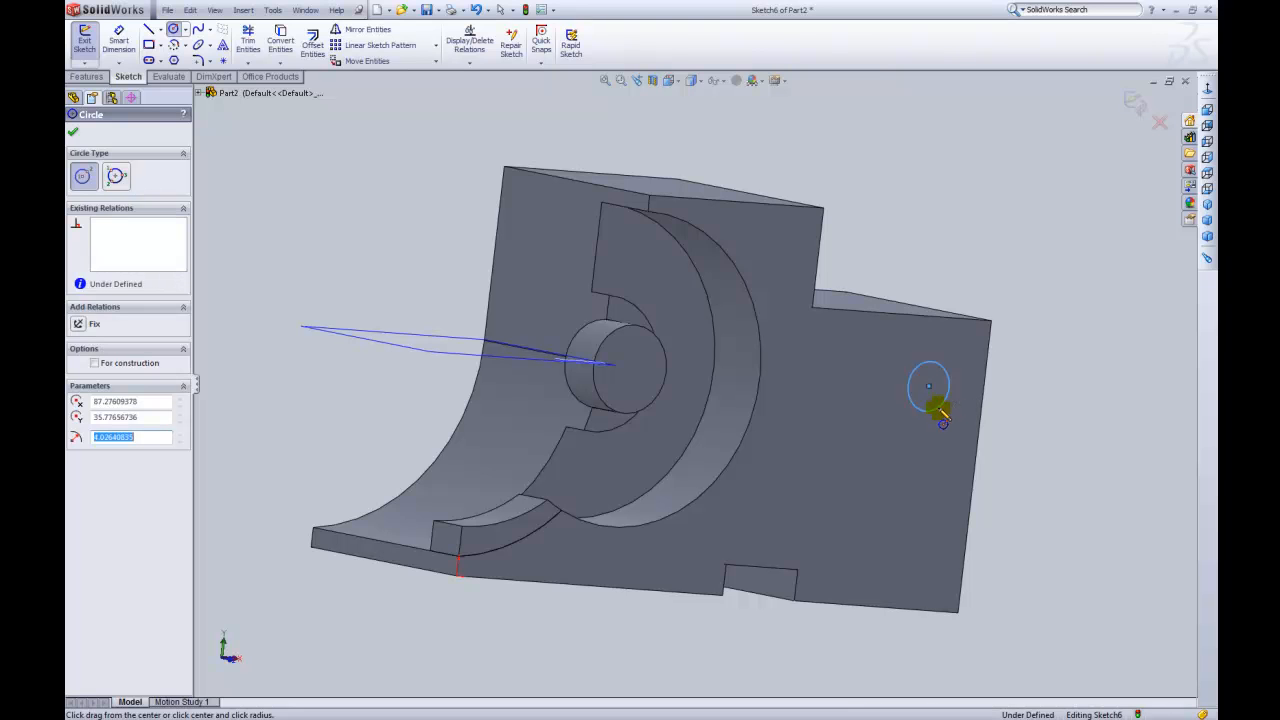
- Dimension the circle's diameter and set it to 9 mm
click(118, 42)
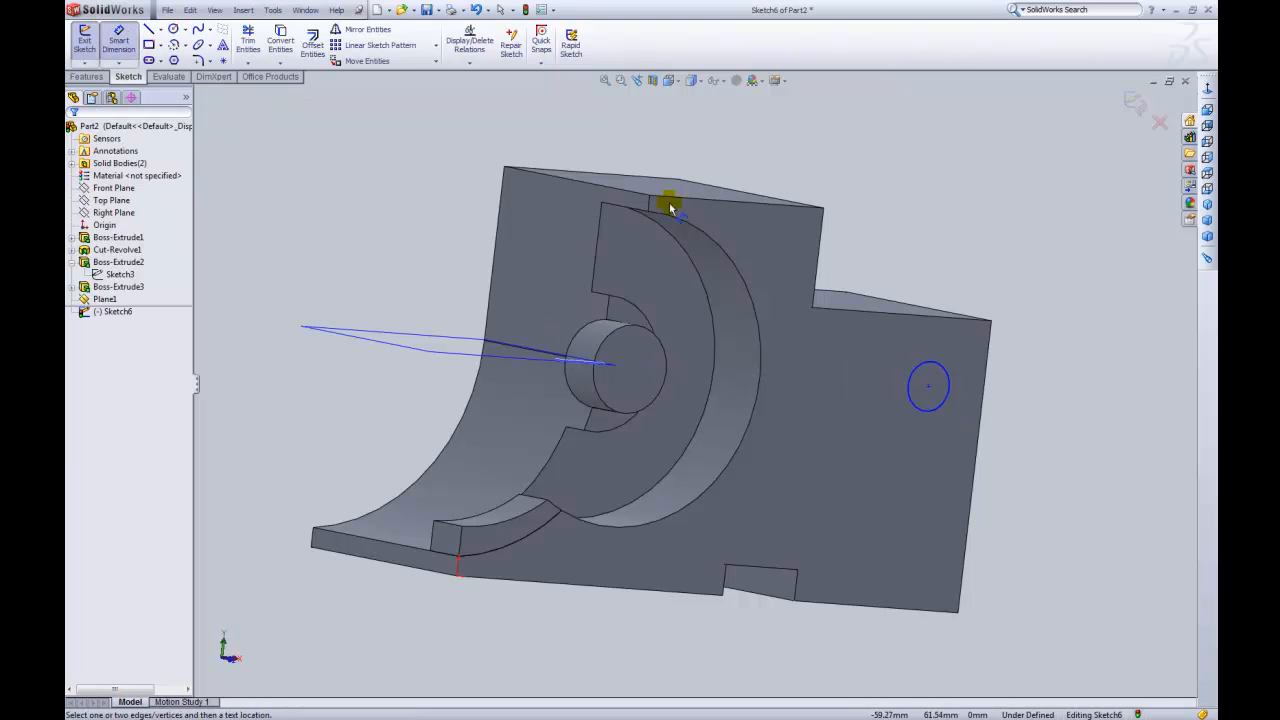
click(945, 377)
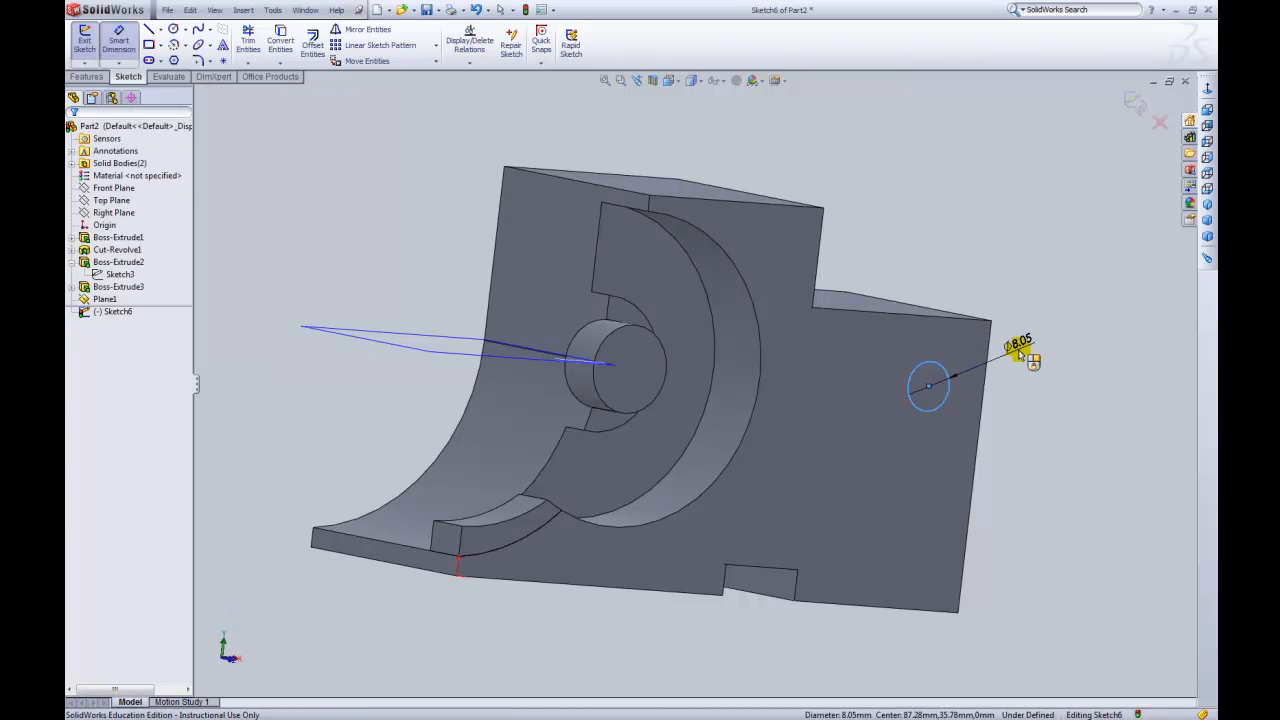
click(1019, 352)
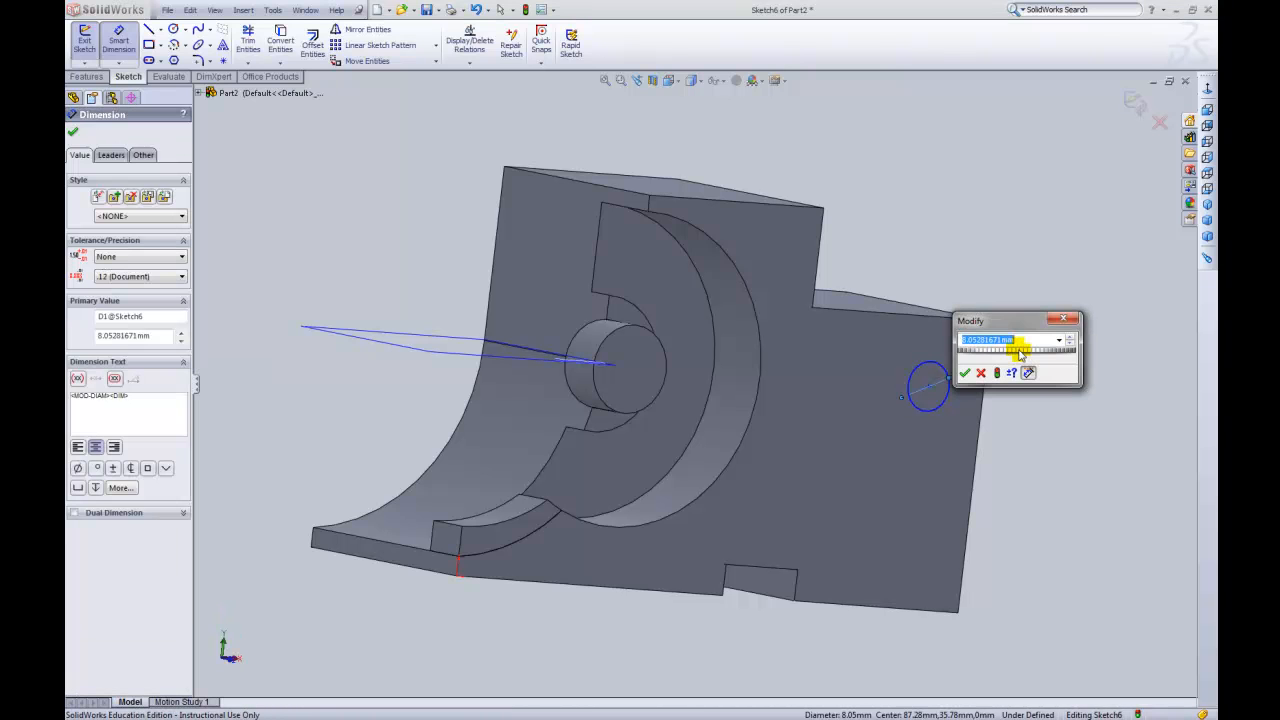
text(9)
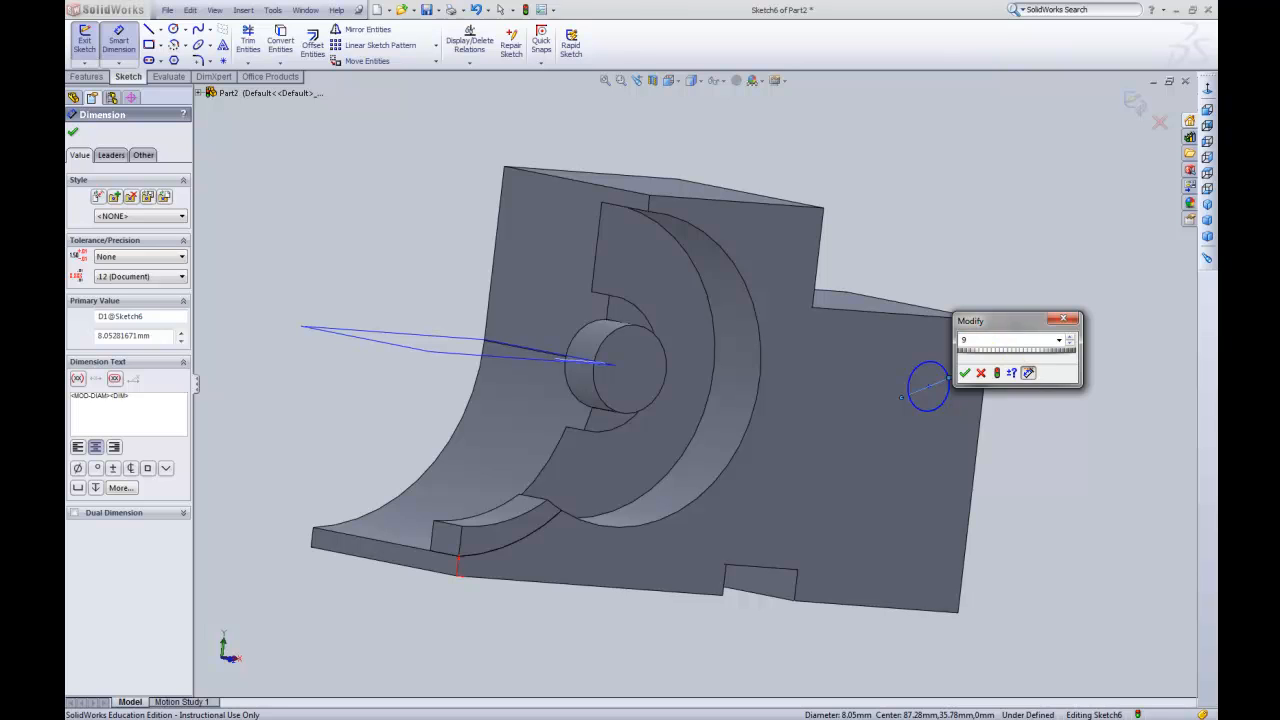
key(Return)
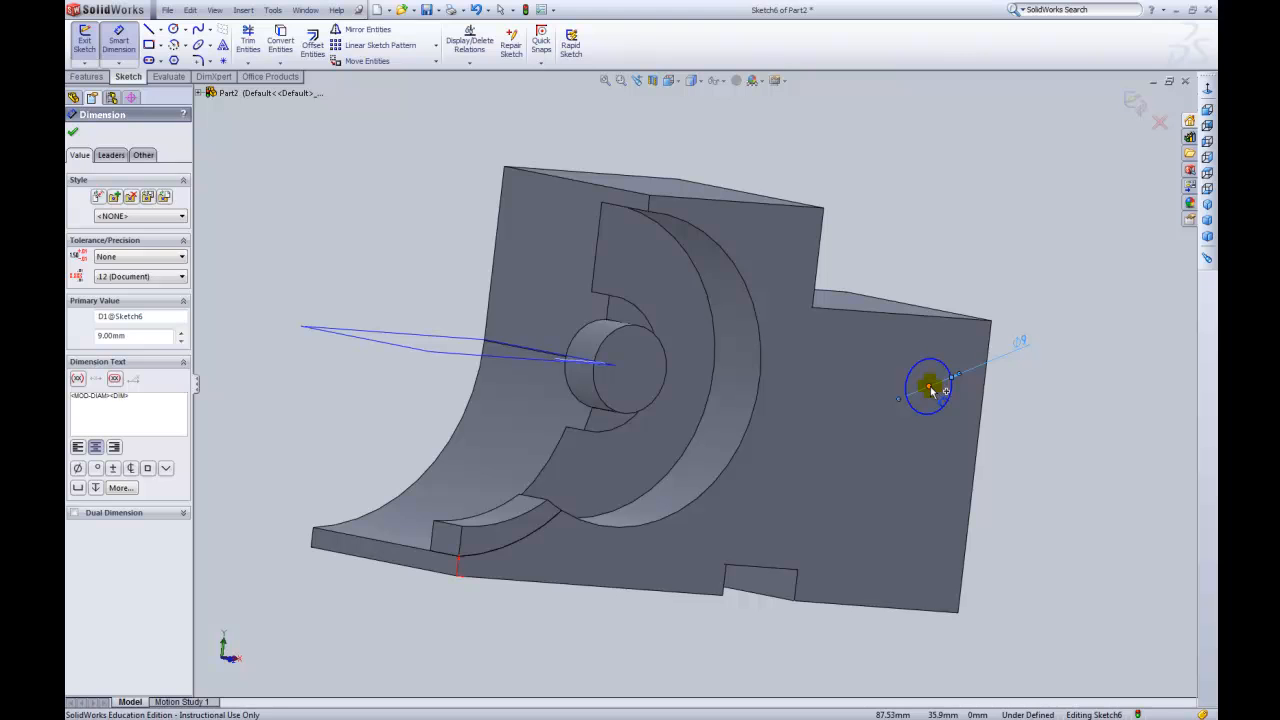
- Dimension the circle's centre from the face's right vertical edge and set the distance to 11 mm
click(929, 388)
click(982, 408)
click(1015, 440)
text(11)
key(Return)
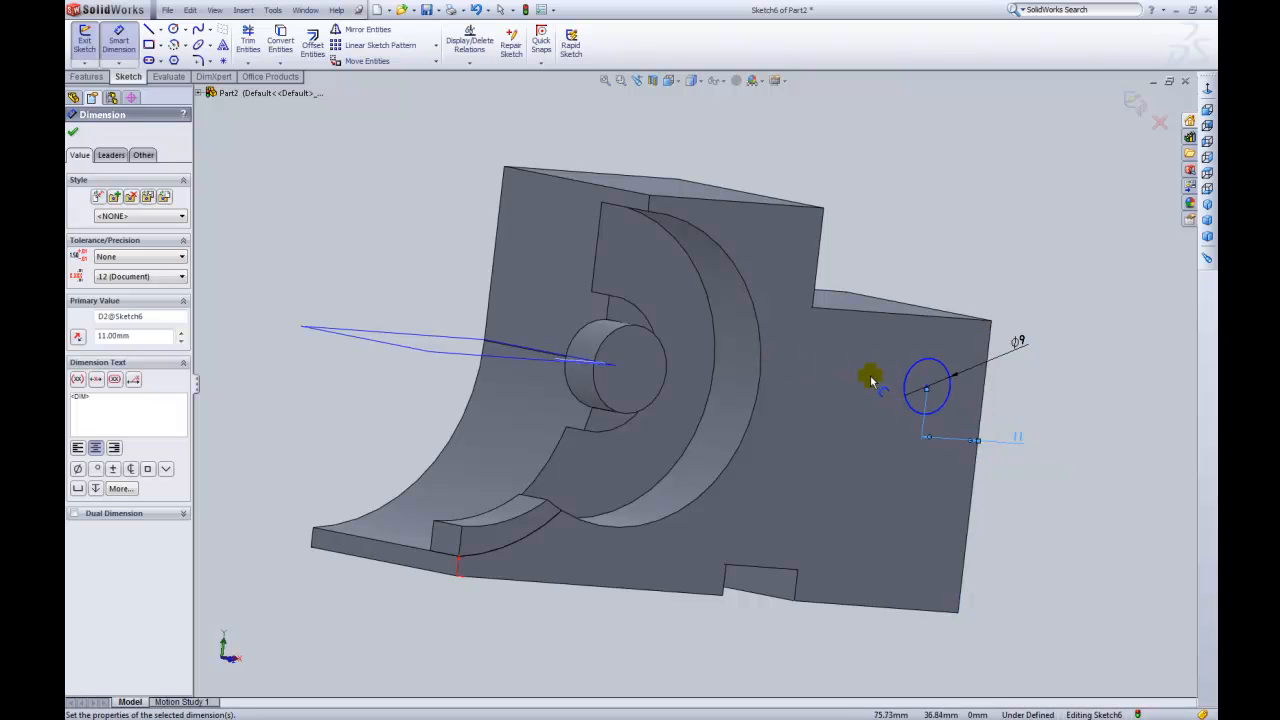
click(845, 168)
key(Escape)
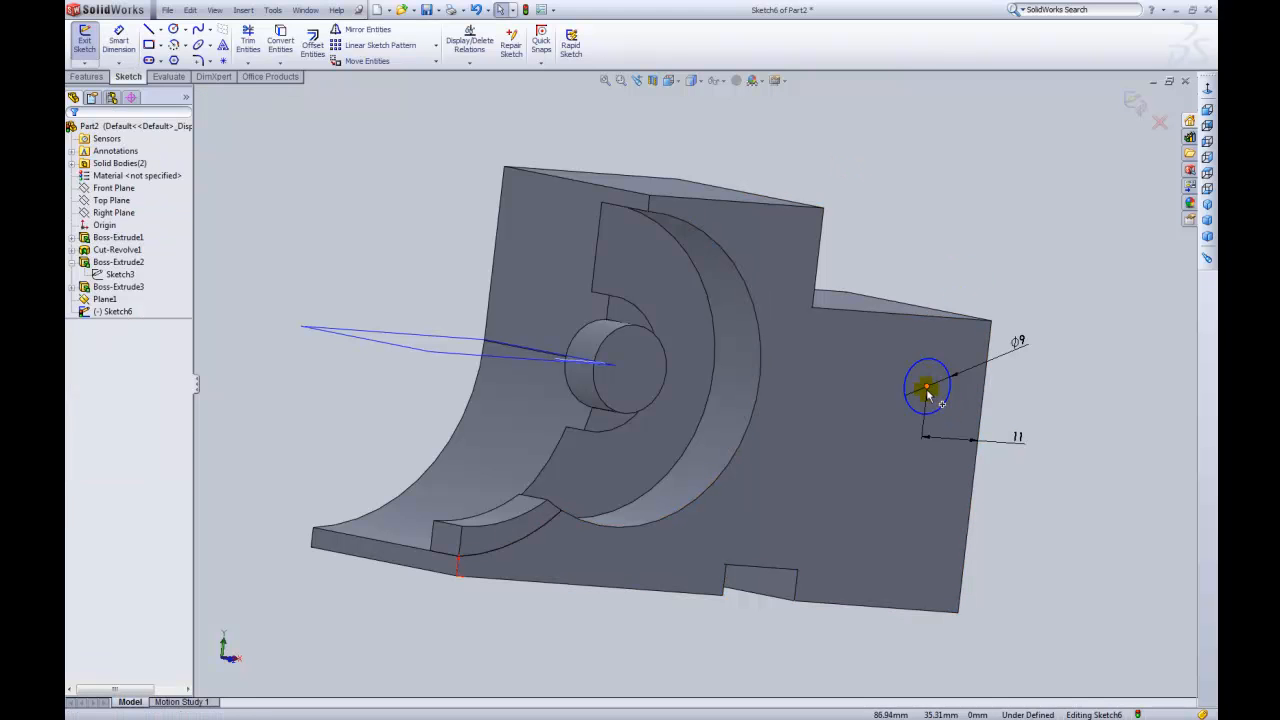
- Make the circle's centre coincident with Plane1 and exit the sketch
click(927, 390)
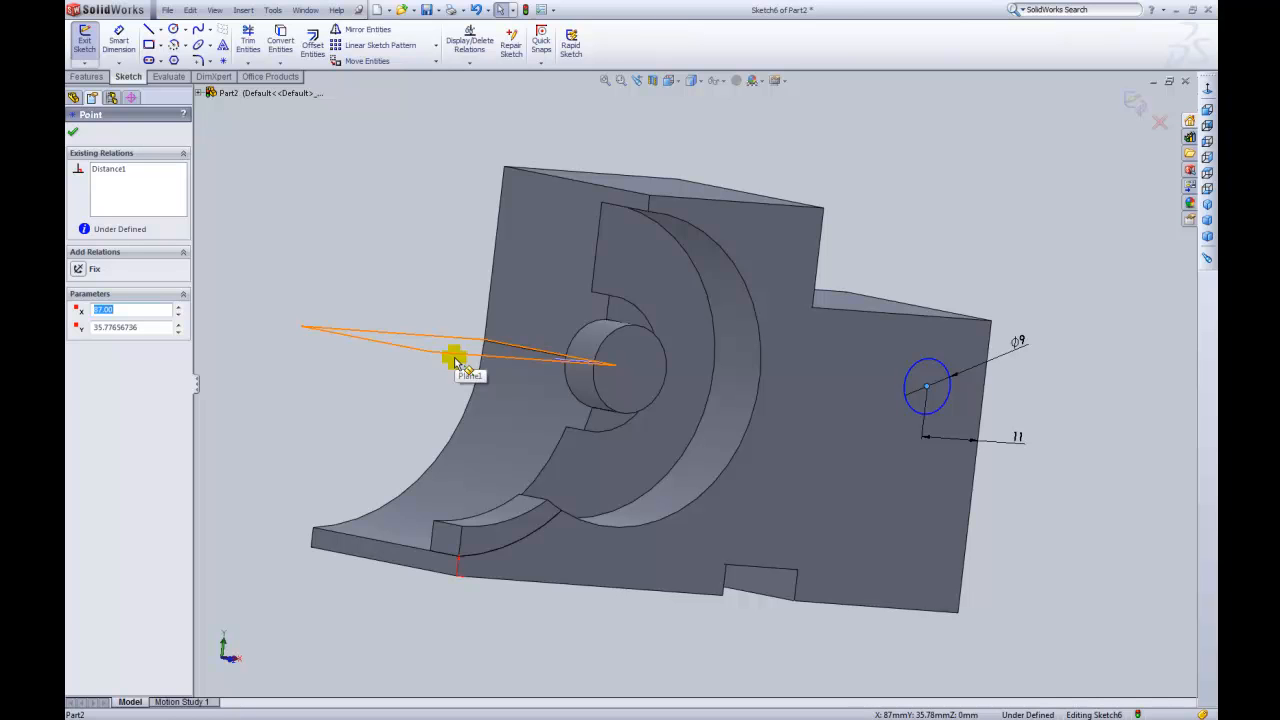
click(200, 93)
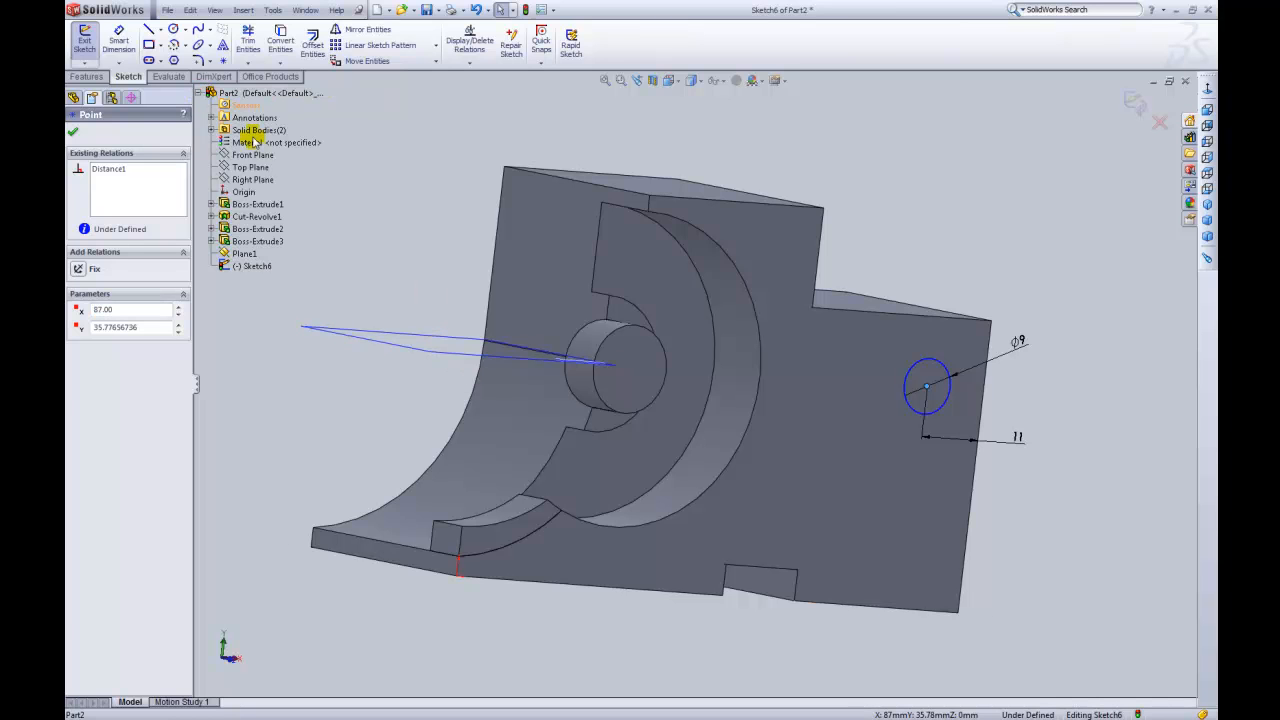
ctrl+click(240, 255)
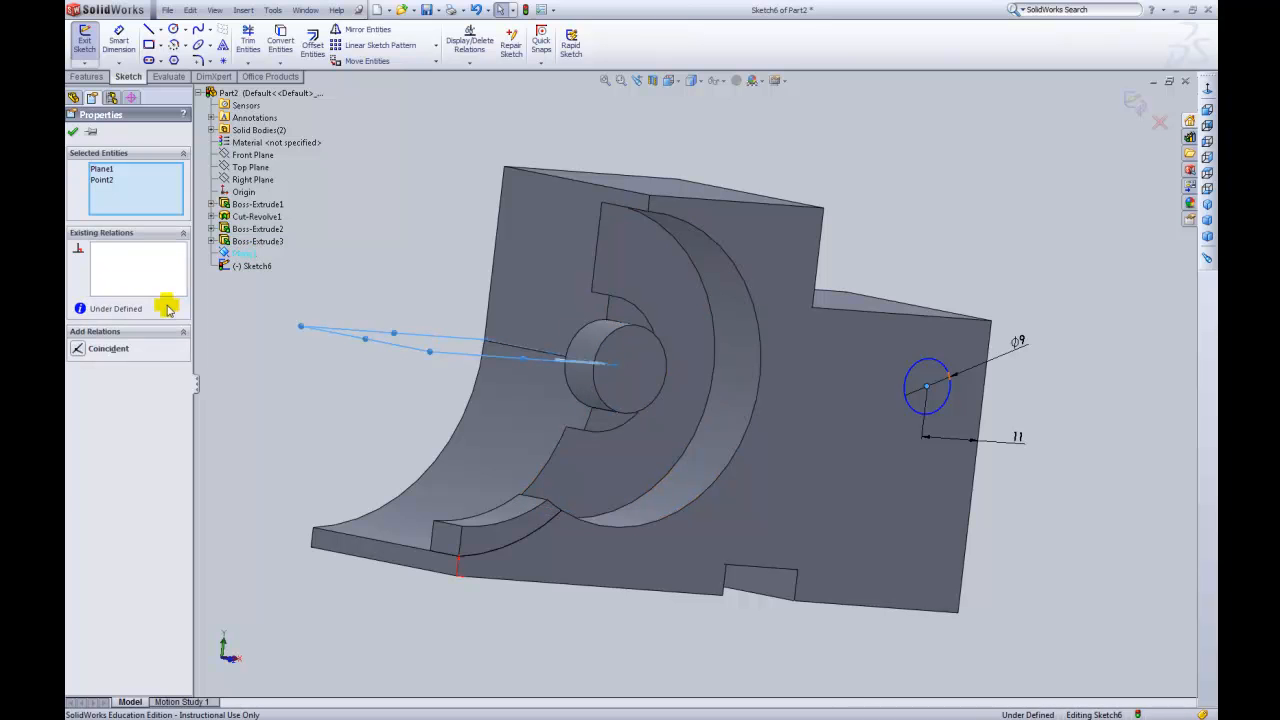
click(80, 350)
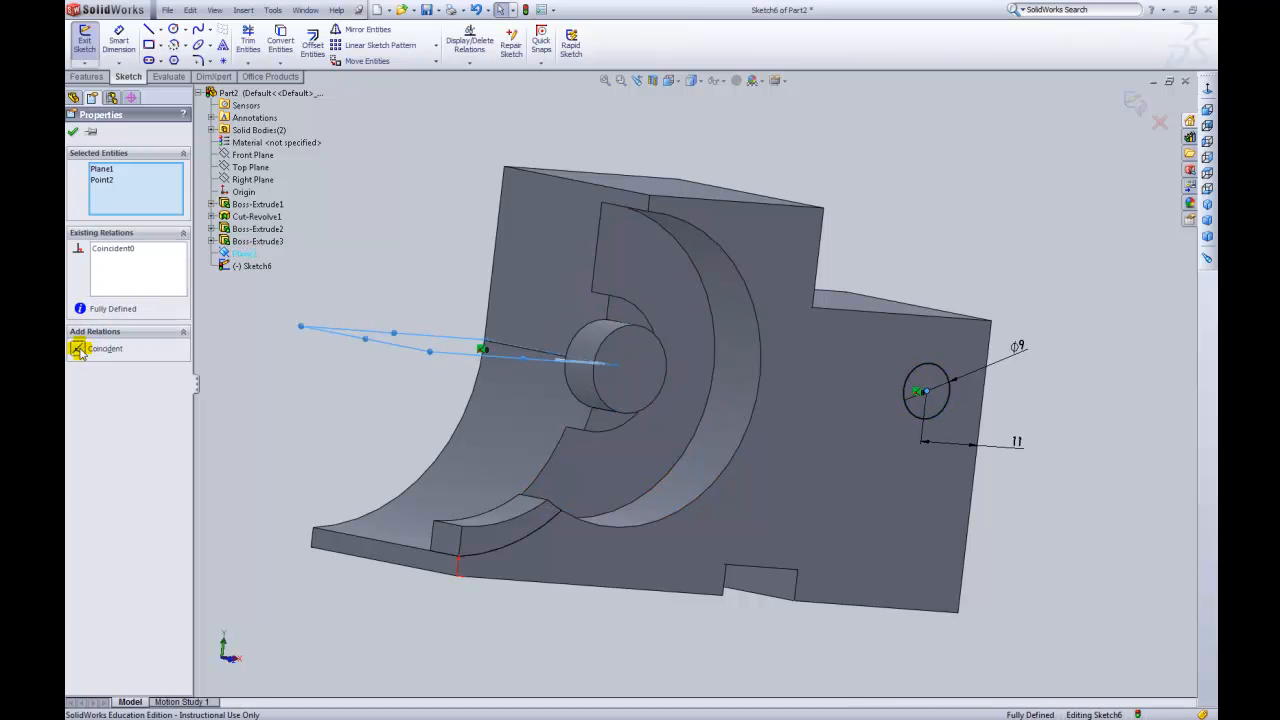
click(1137, 108)
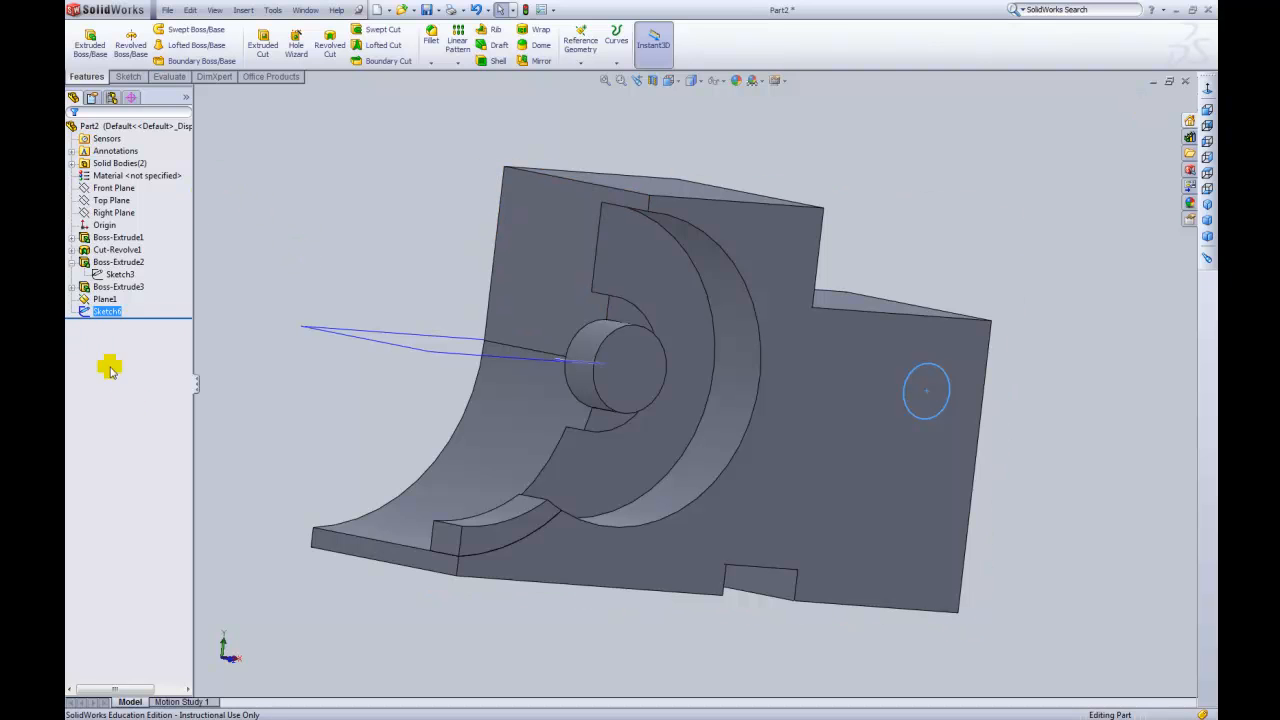
- Cut the 9 mm circle sketch through the part with an extruded cut set to Through All
click(86, 316)
click(96, 280)
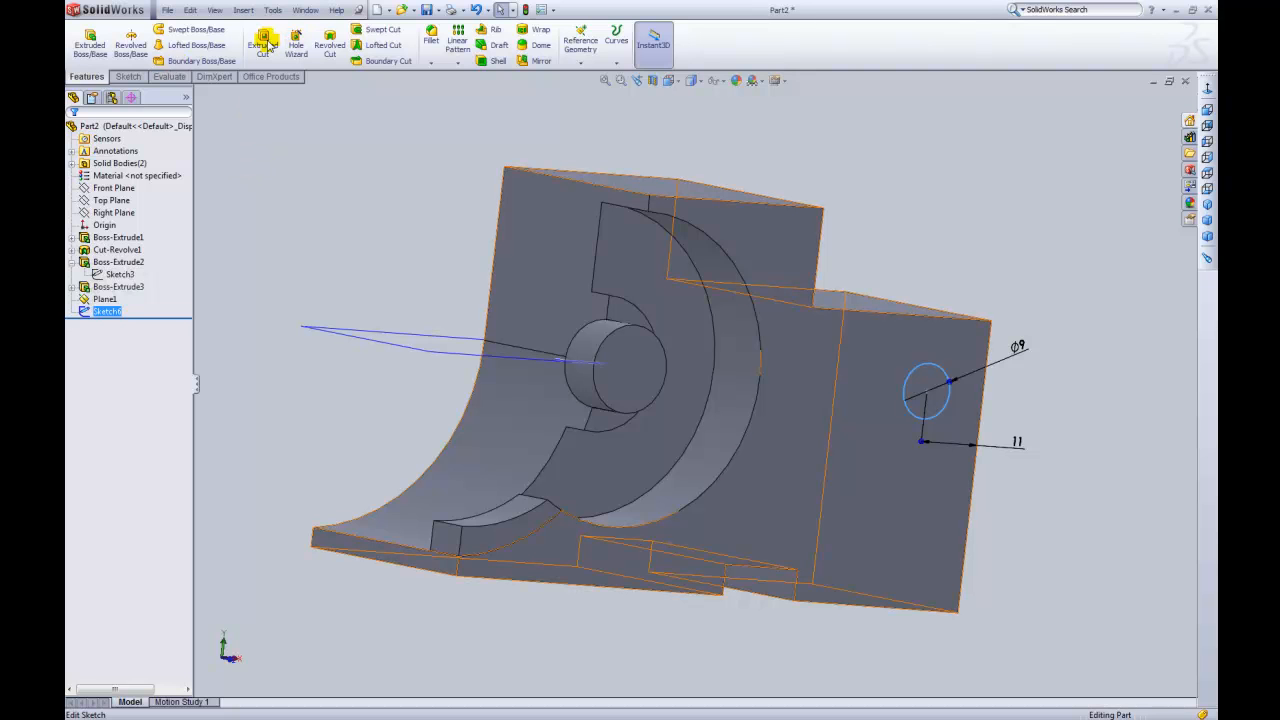
click(266, 43)
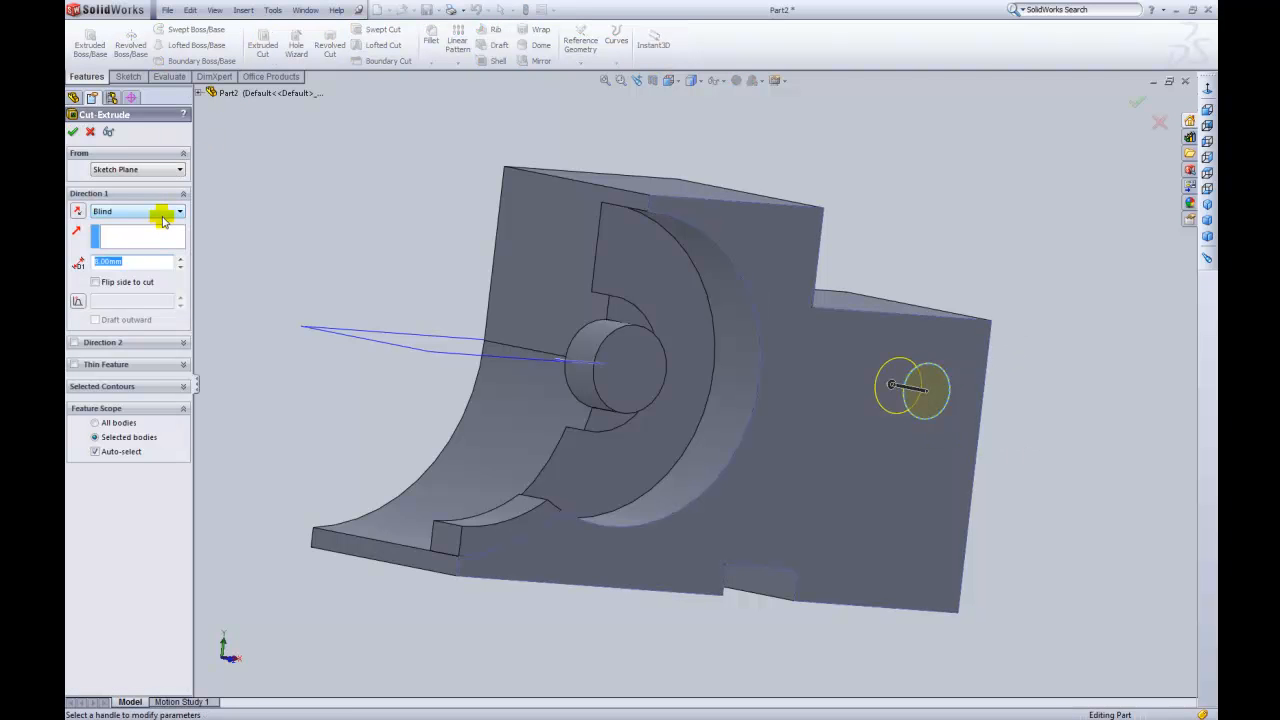
click(163, 218)
click(155, 232)
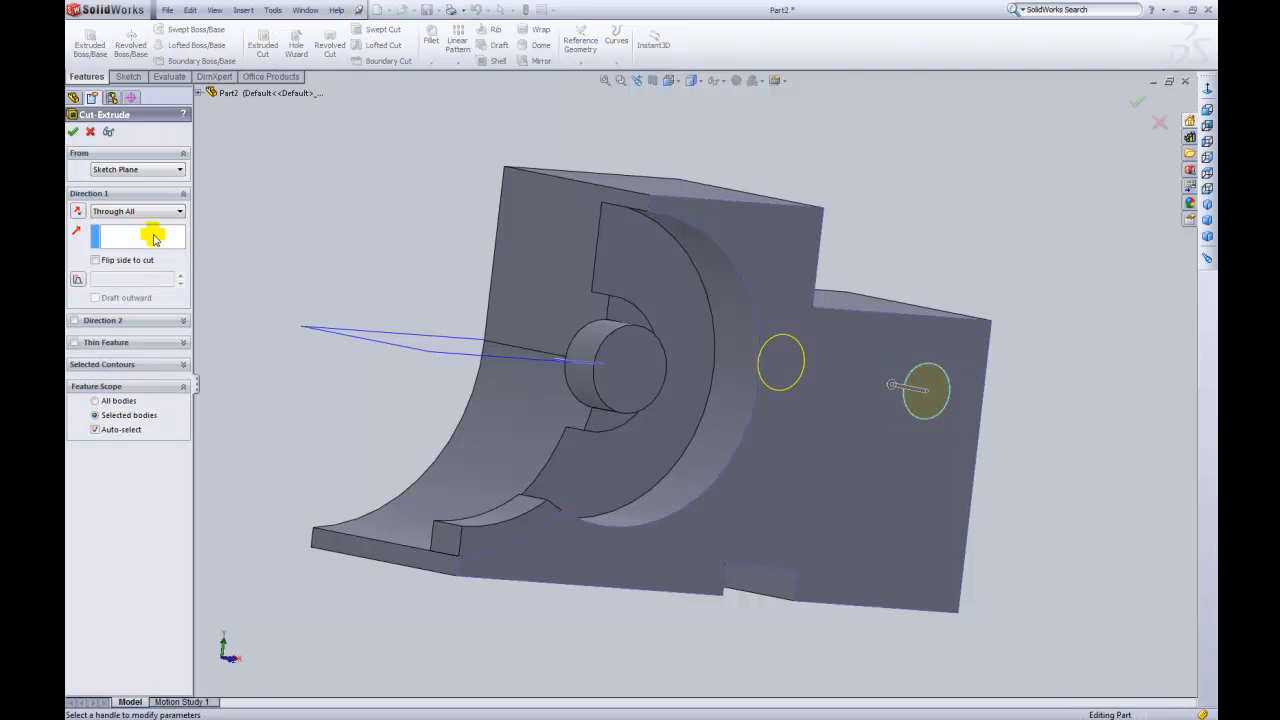
click(72, 135)
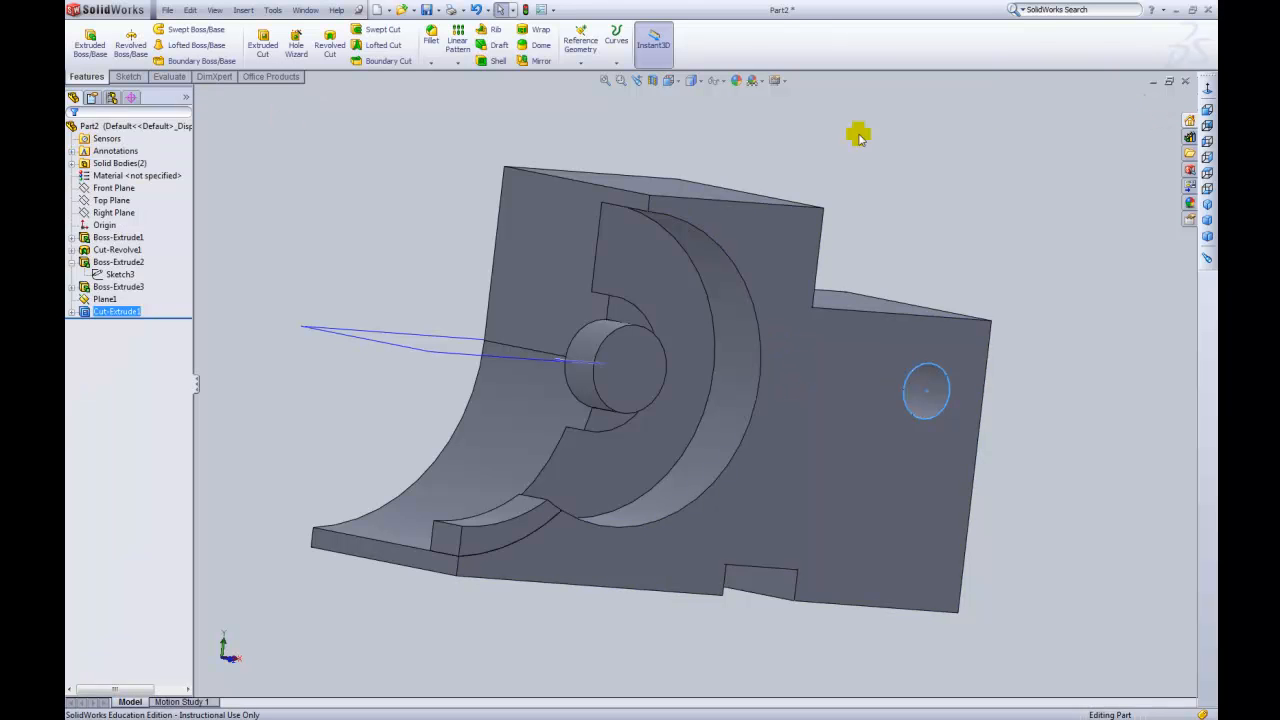
- Hide Plane1 in the model
middle_drag(1031, 215, 996, 235)
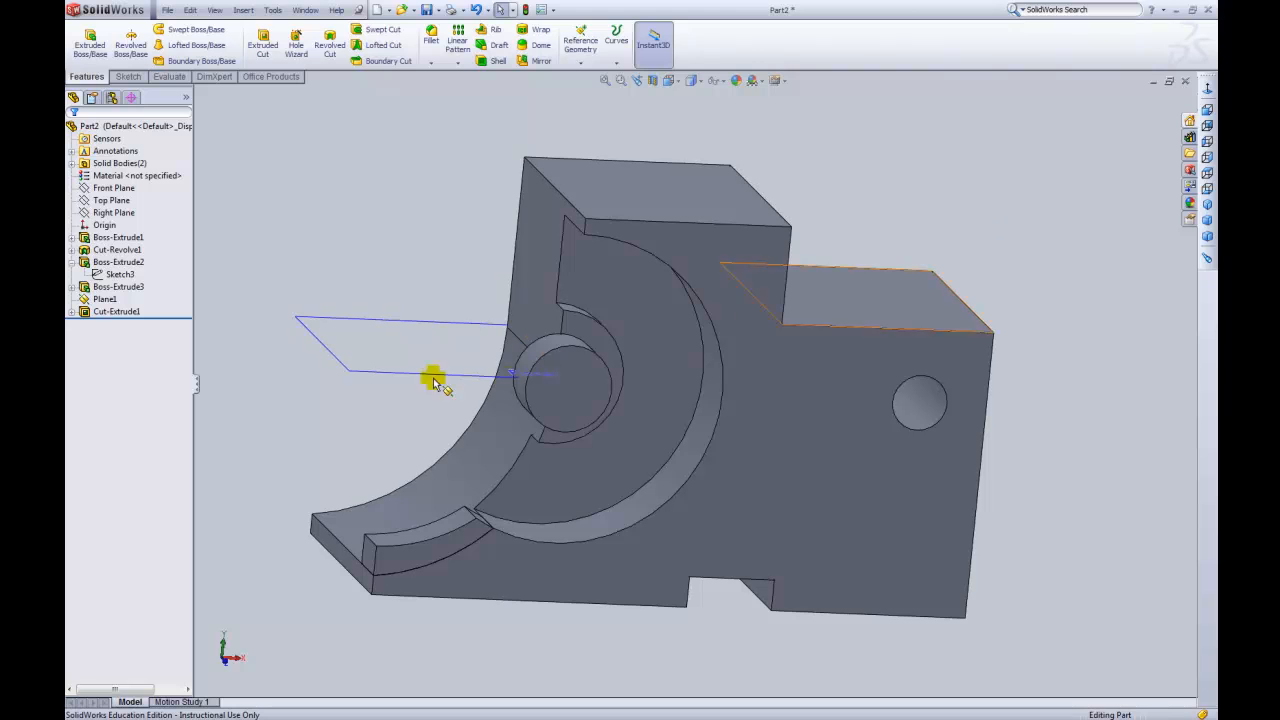
click(105, 301)
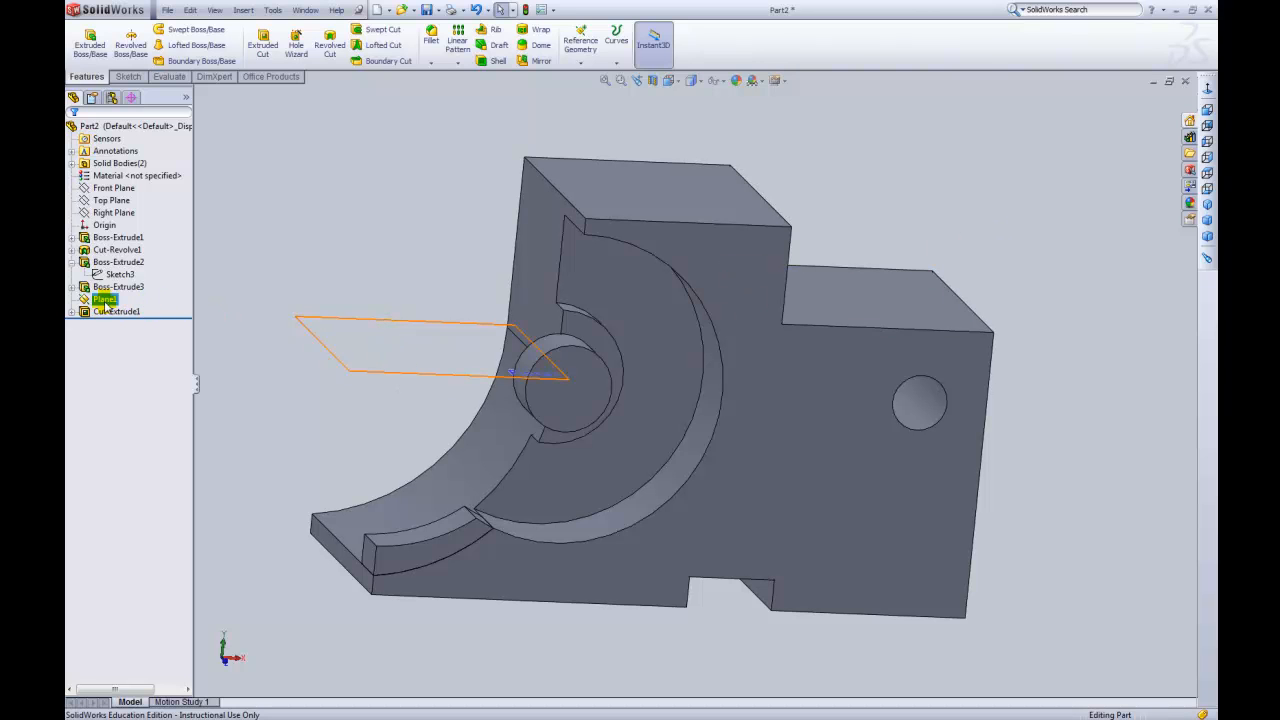
right_click(106, 303)
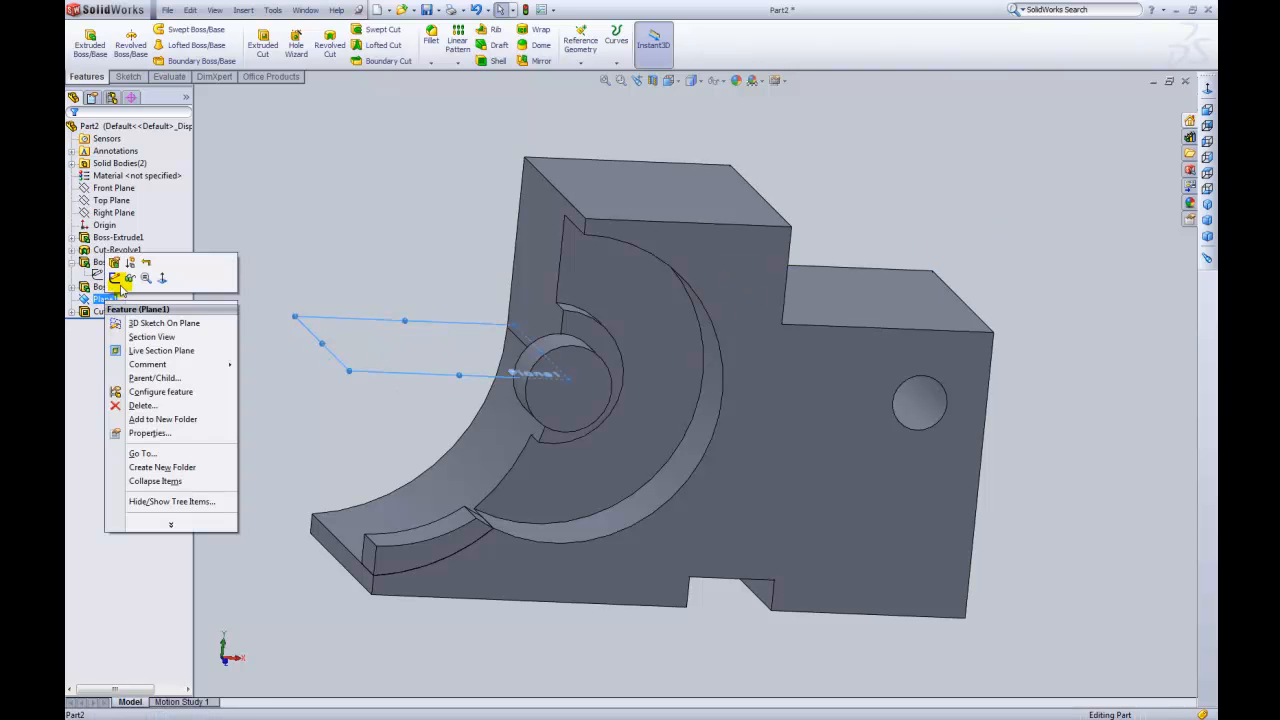
click(130, 280)
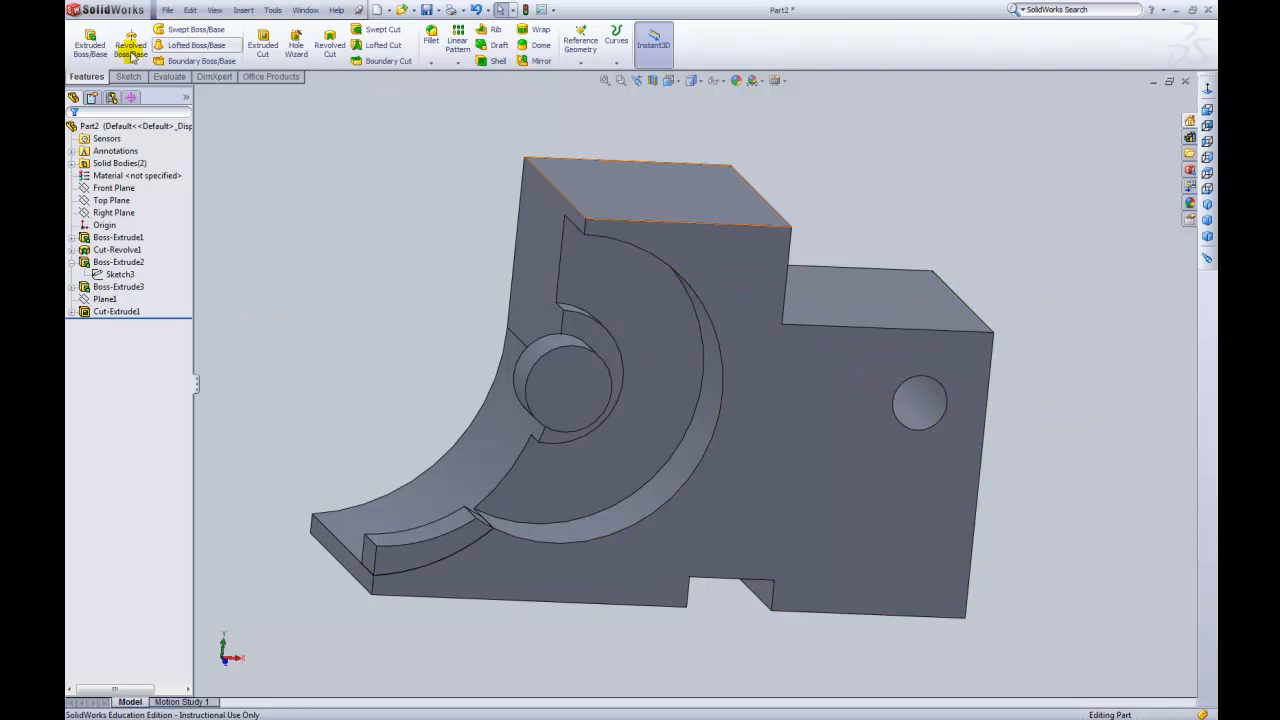
- Start a sketch on the large front face and draw a vertical line from the lower step's edge, continued by a tangent arc of about 21 mm radius to the right edge
click(822, 416)
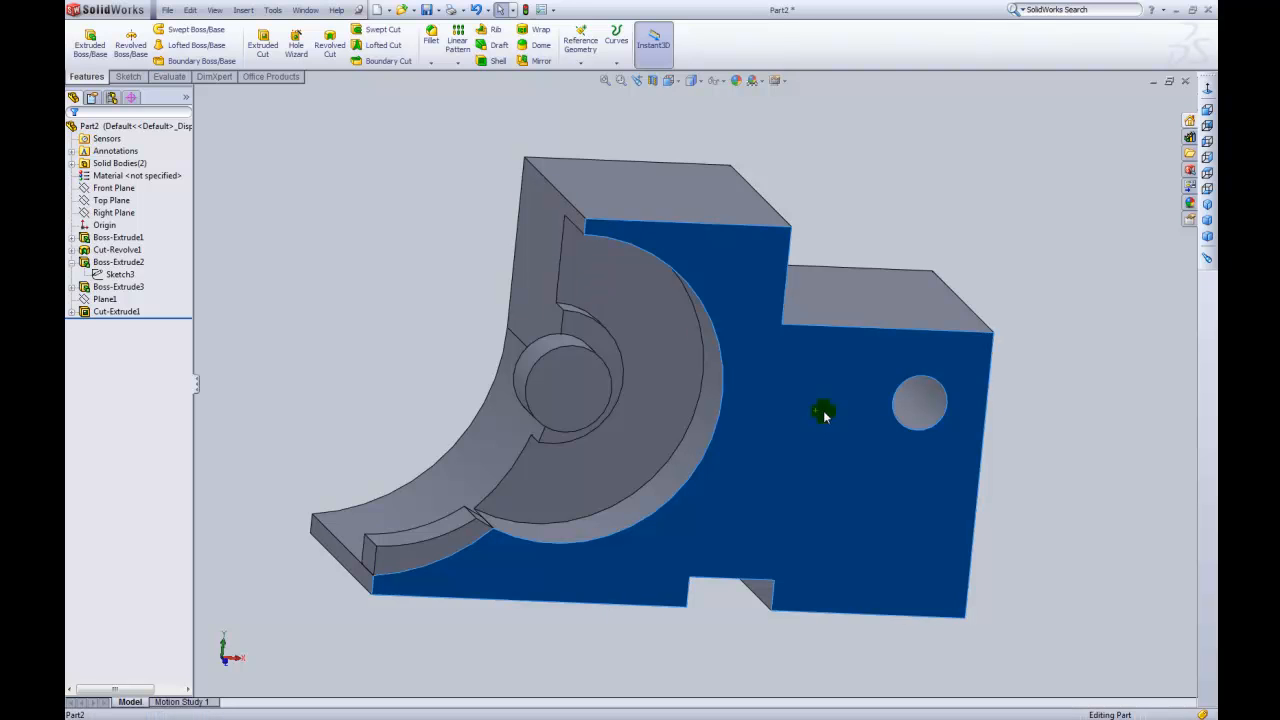
right_click(822, 410)
click(845, 390)
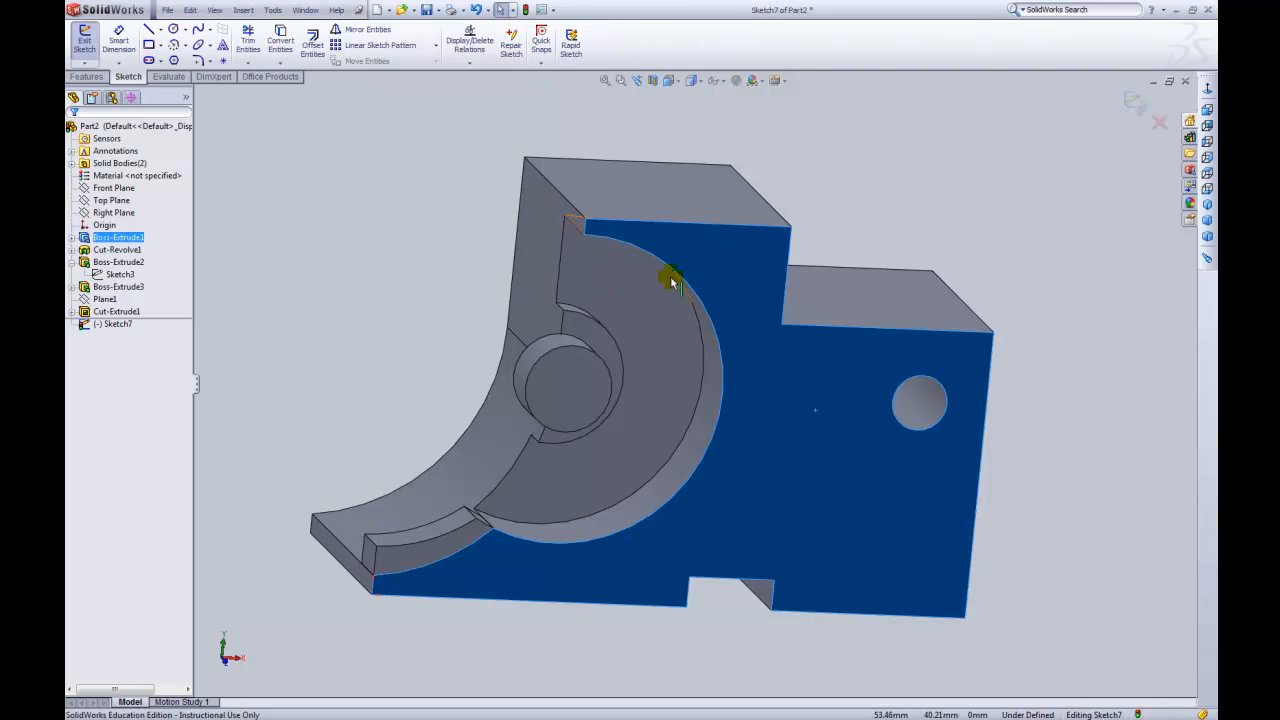
click(897, 186)
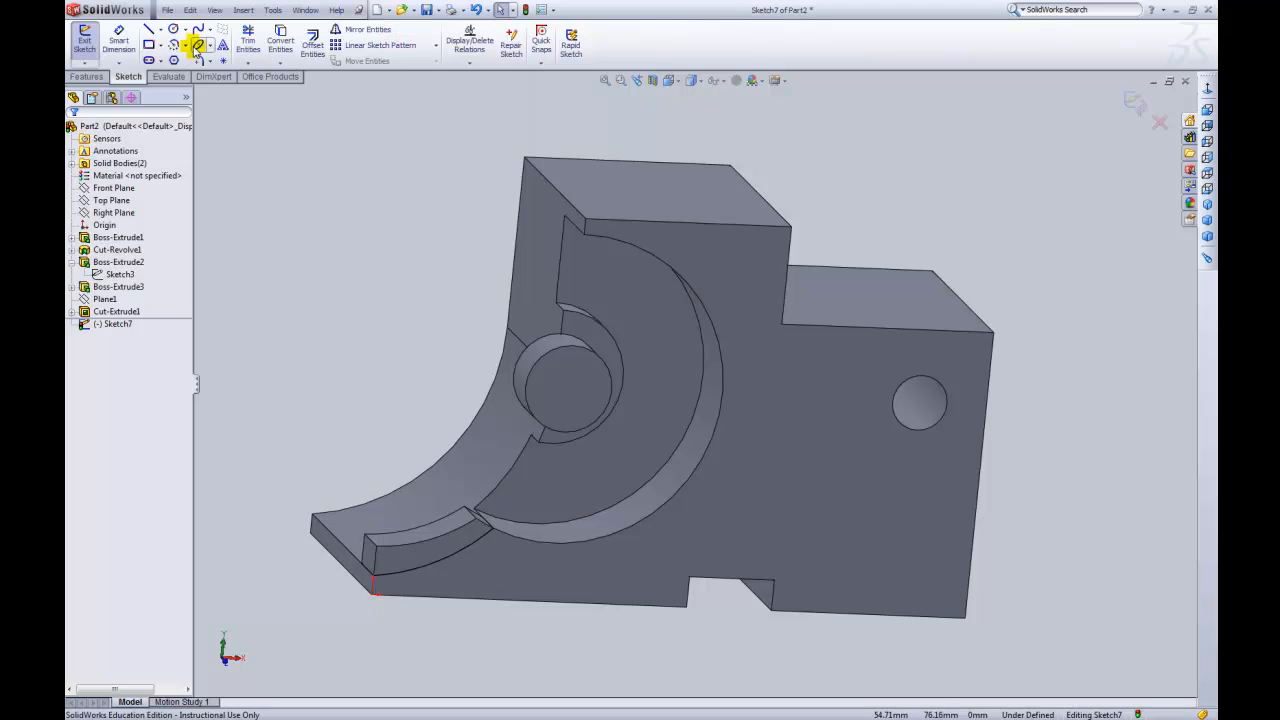
click(149, 30)
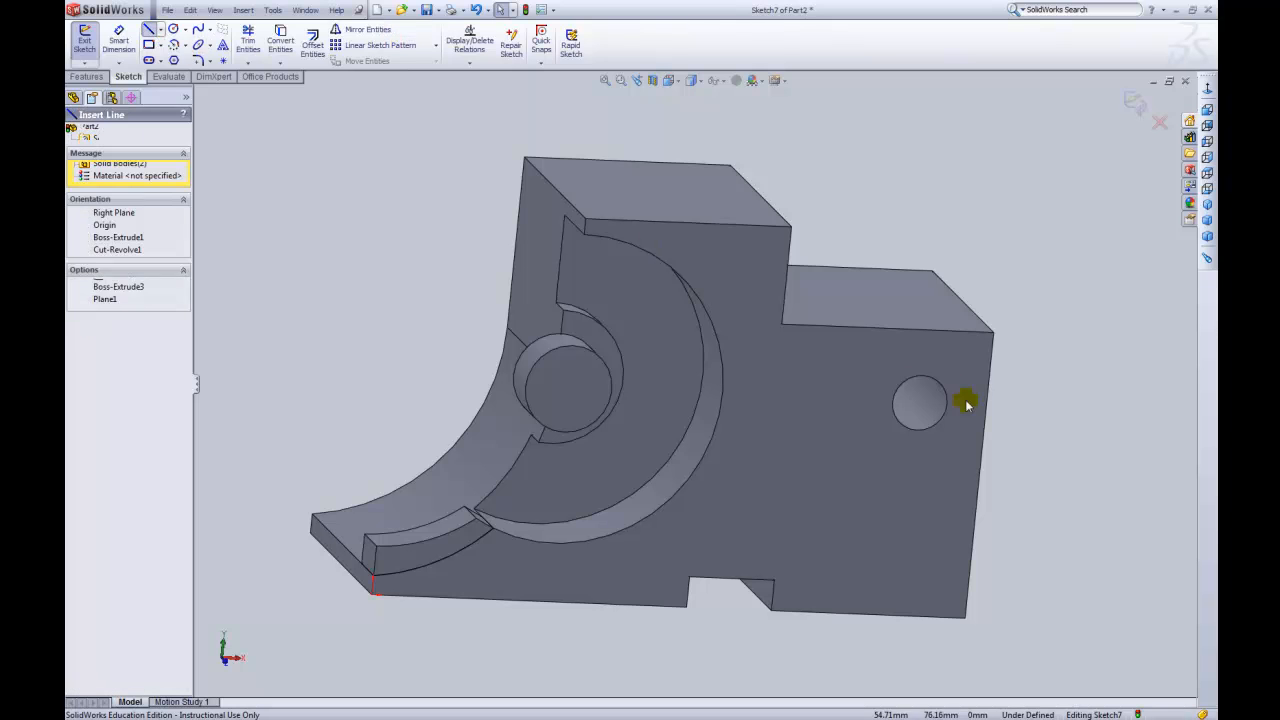
click(862, 328)
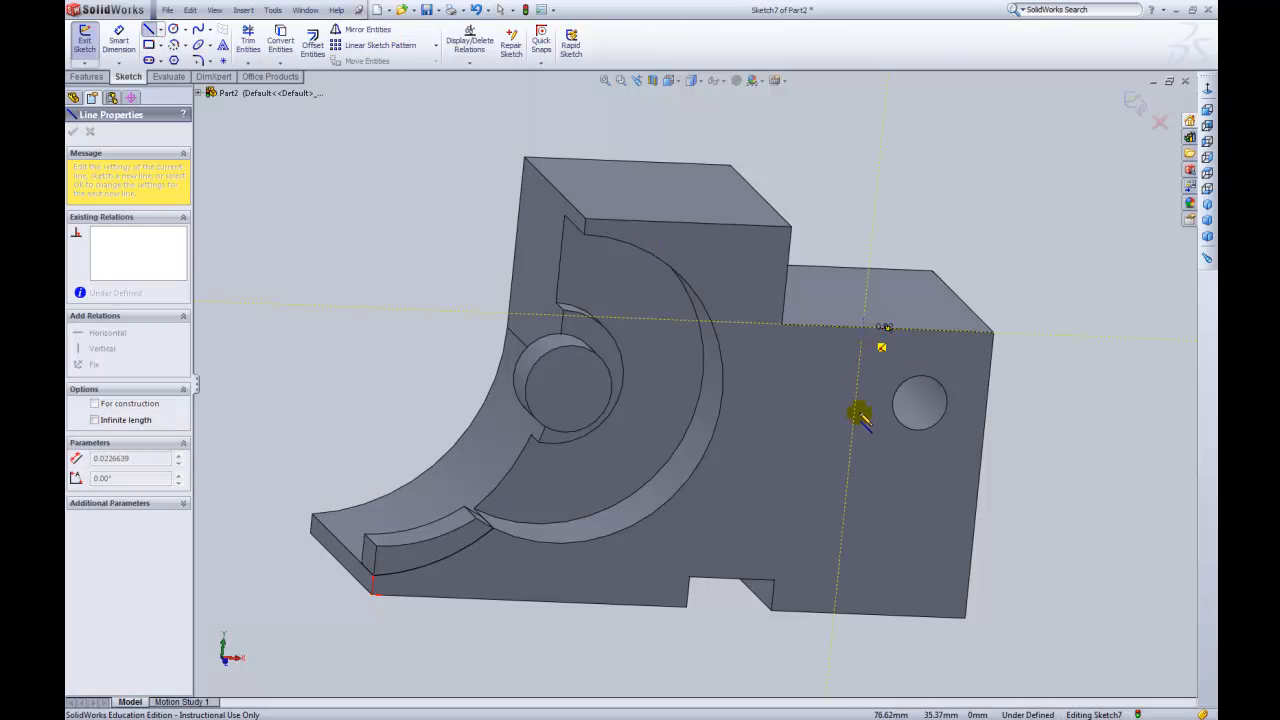
click(850, 445)
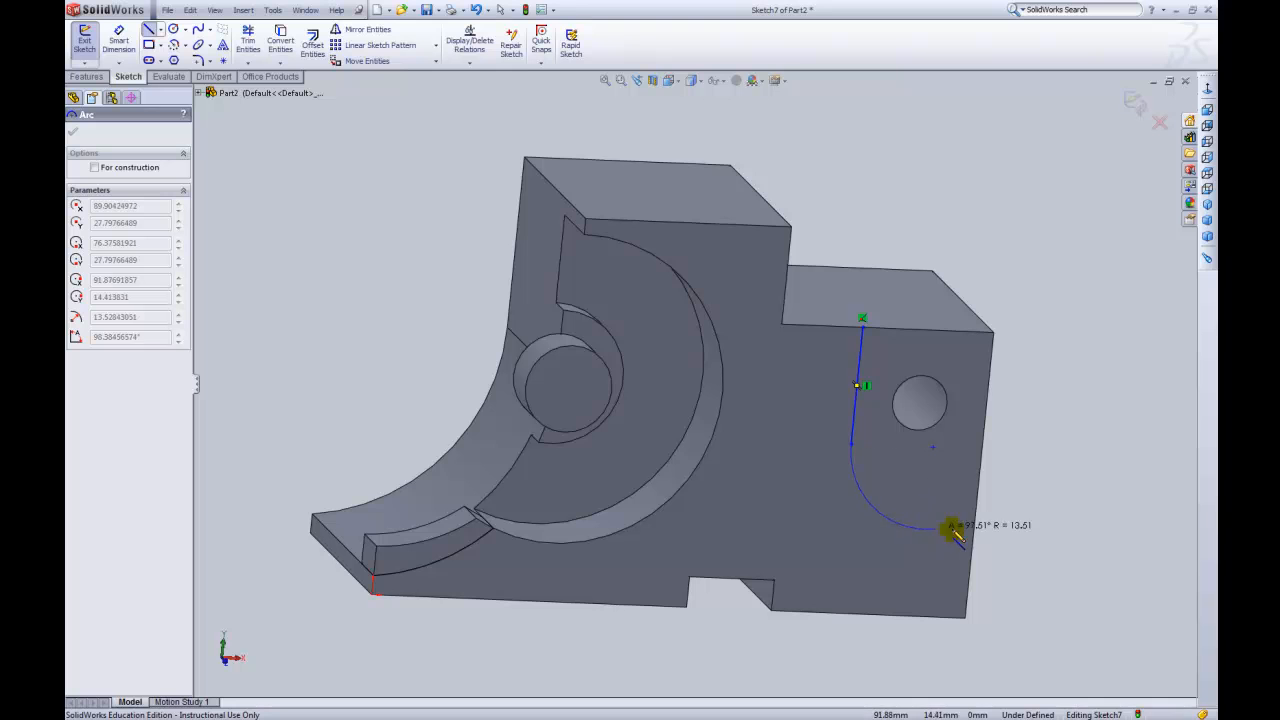
click(966, 576)
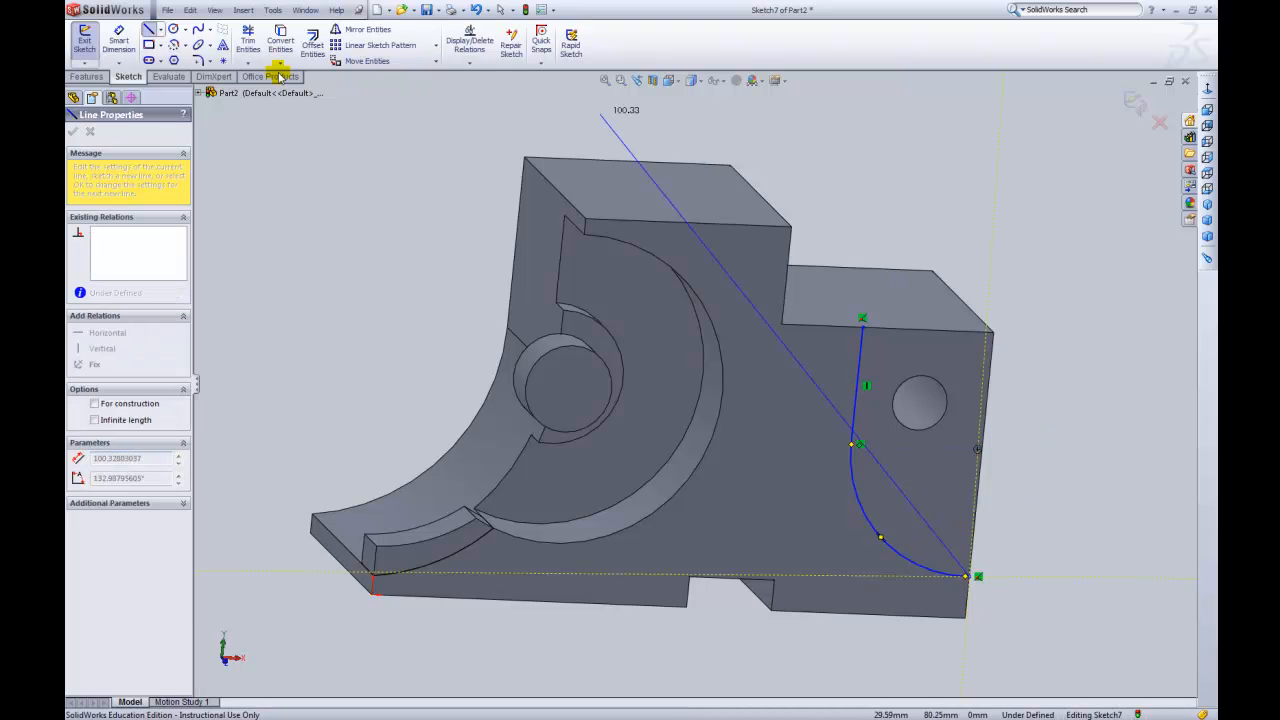
key(Escape)
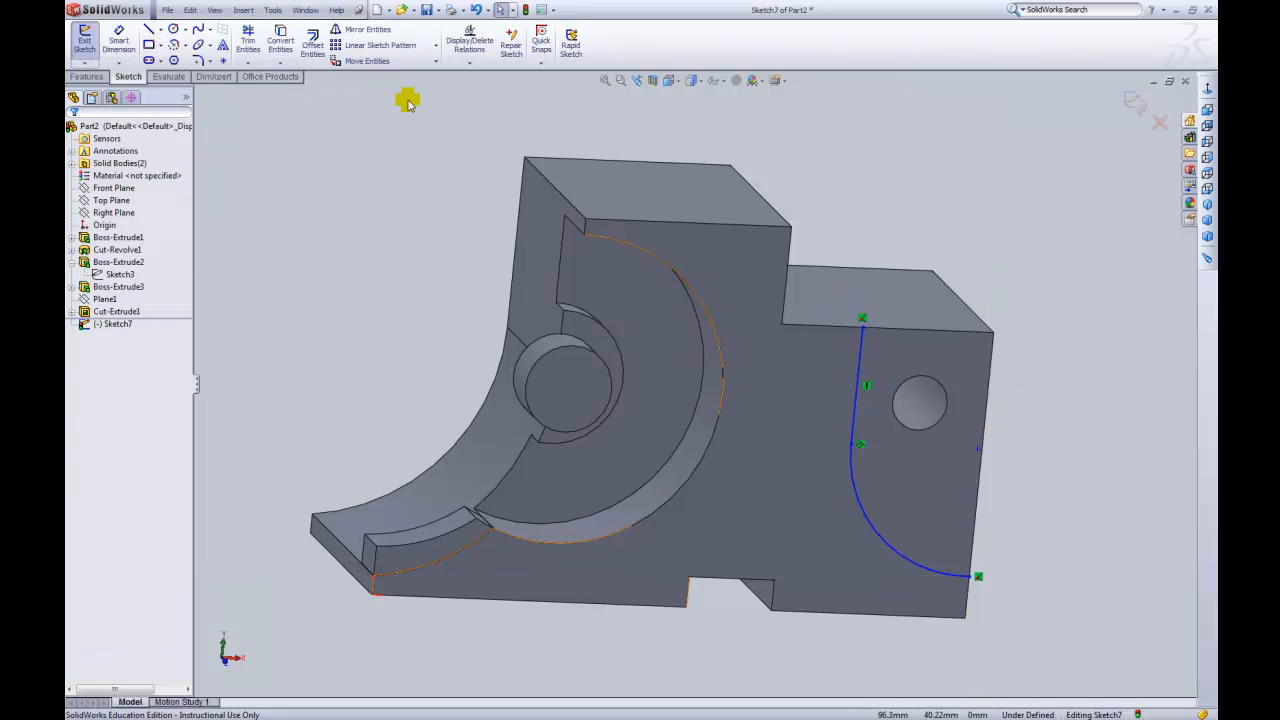
- Dimension the arc's radius and set it to 22 mm
click(118, 38)
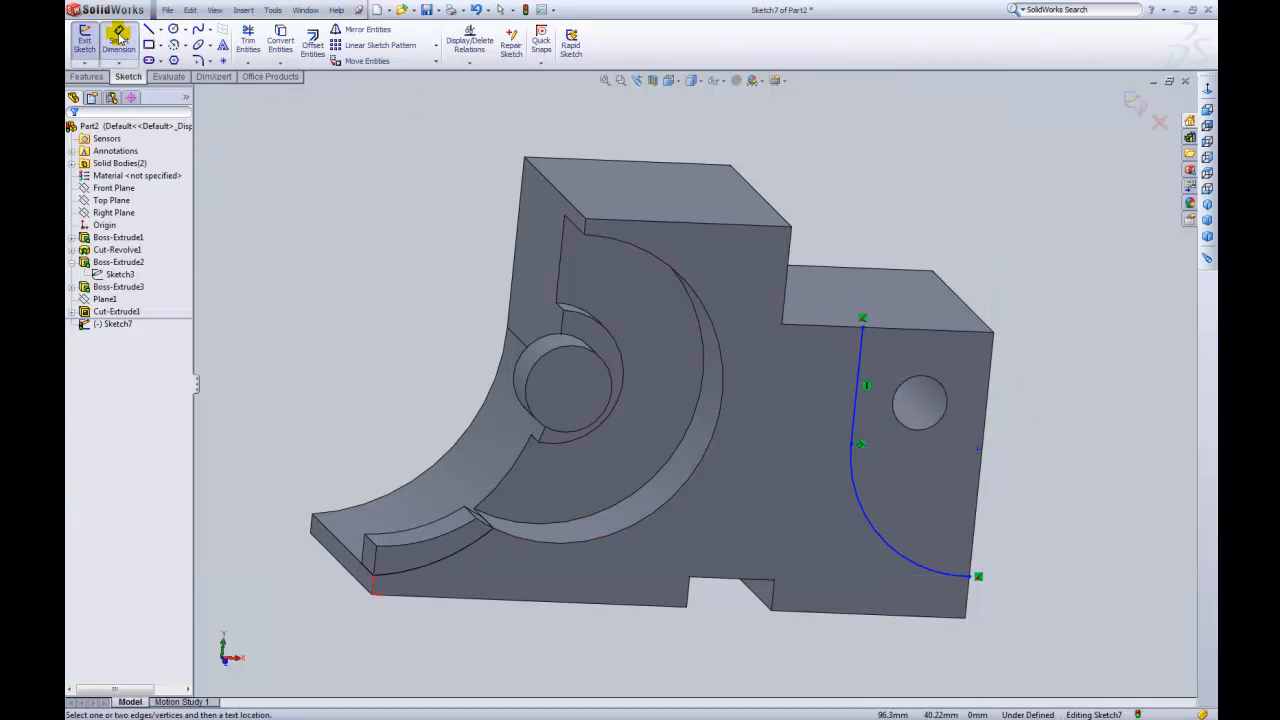
click(886, 546)
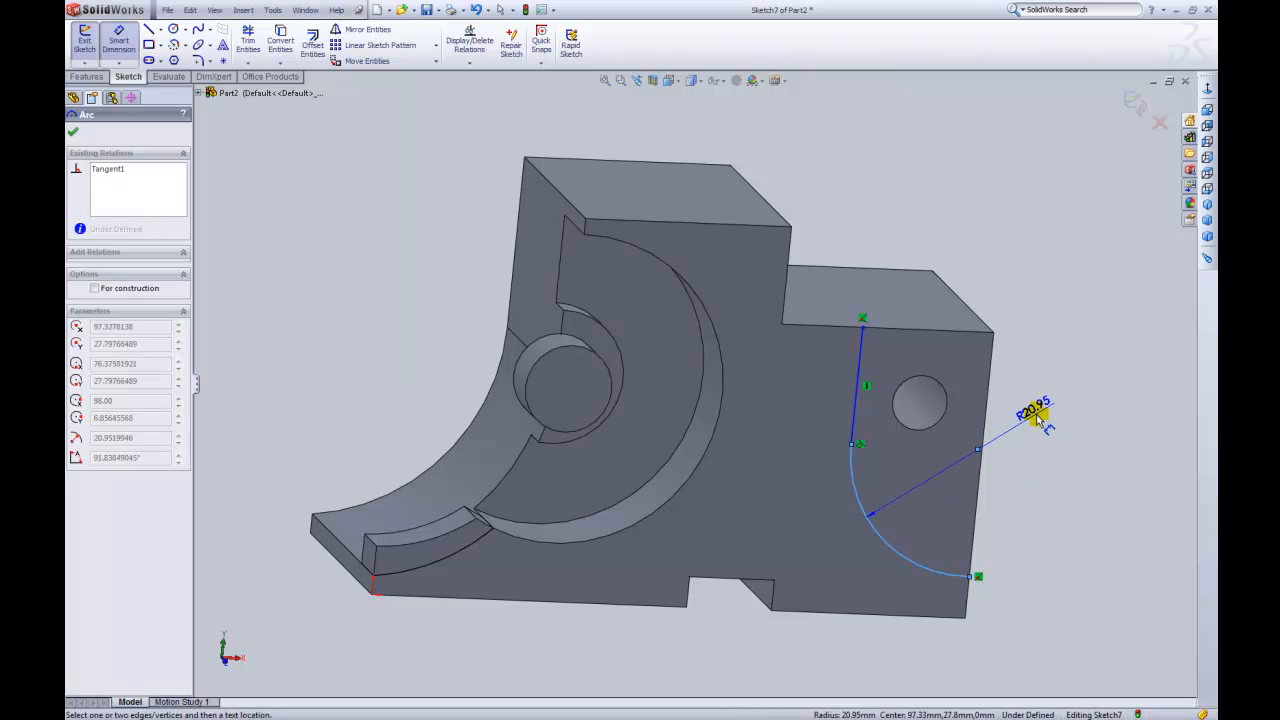
click(1038, 418)
click(1038, 418)
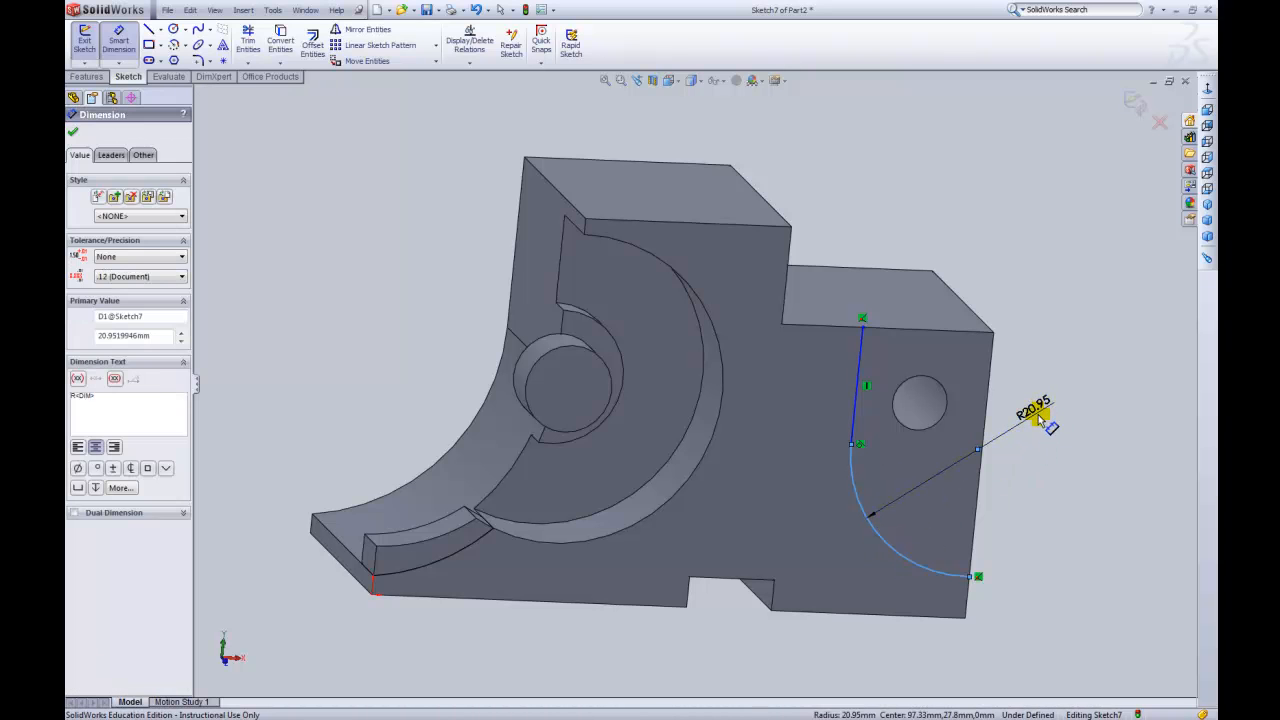
double_click(1038, 418)
text(22)
key(Return)
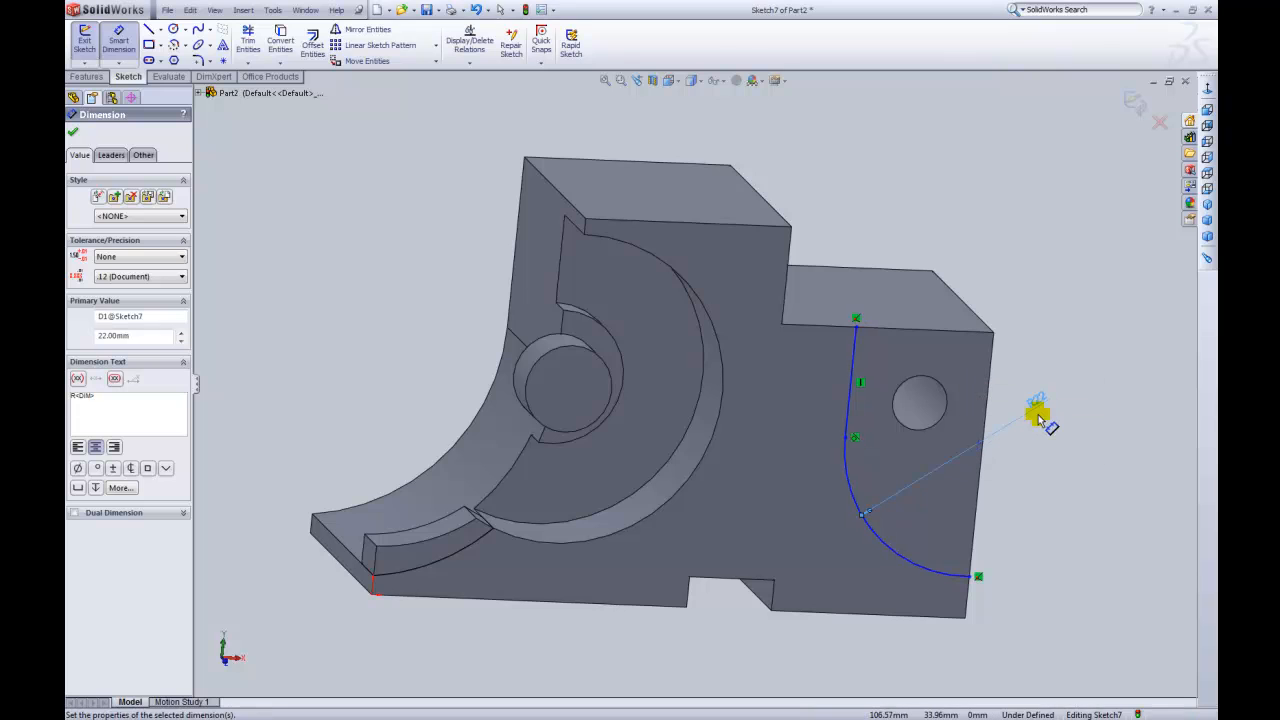
click(979, 443)
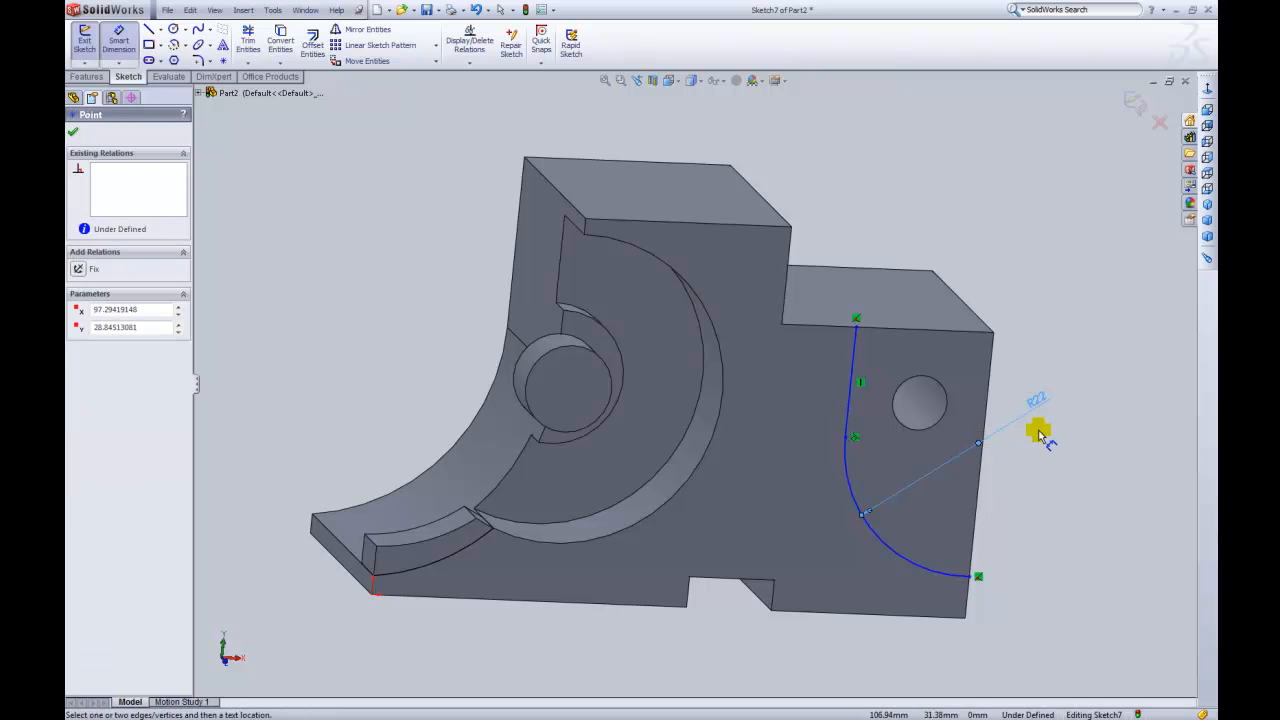
click(199, 93)
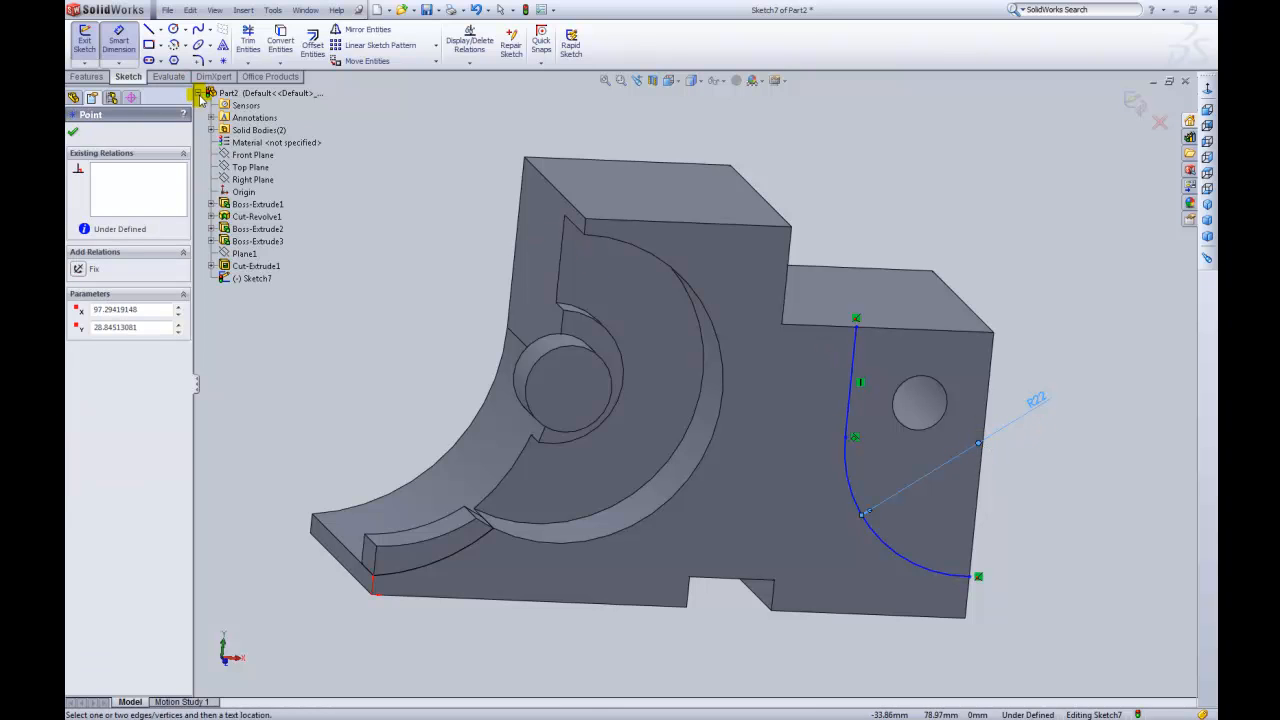
click(247, 254)
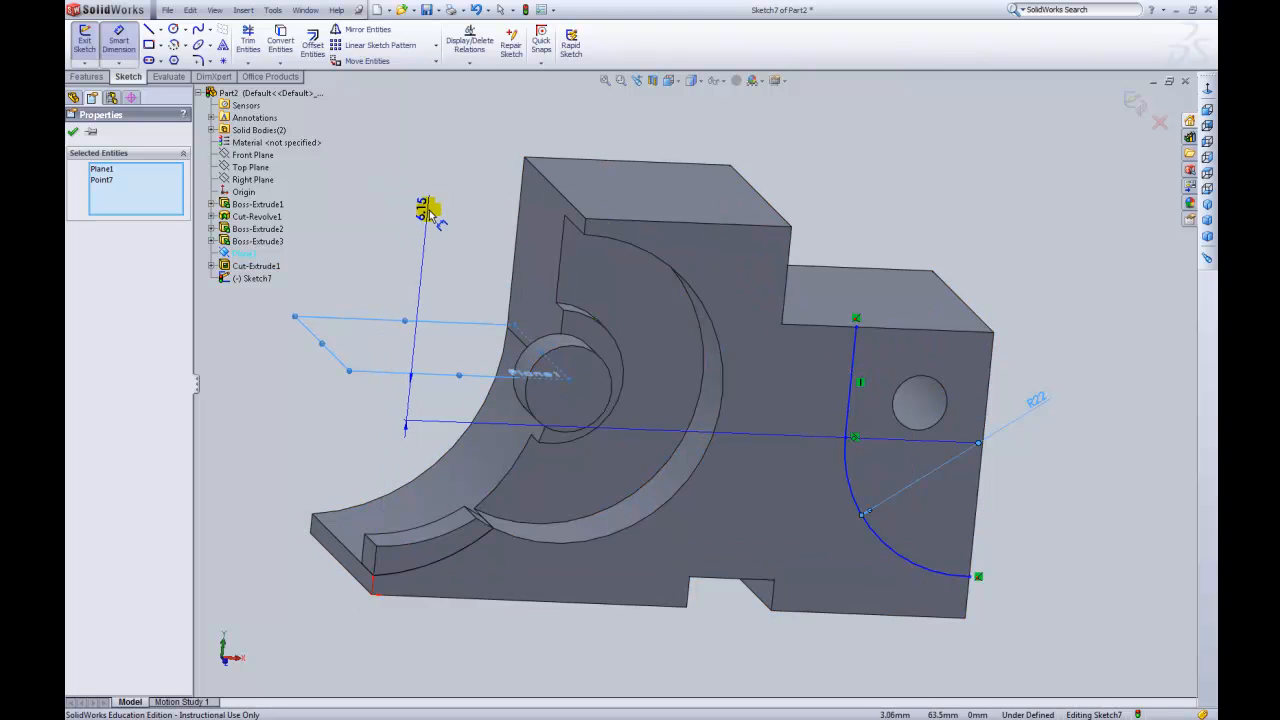
key(Escape)
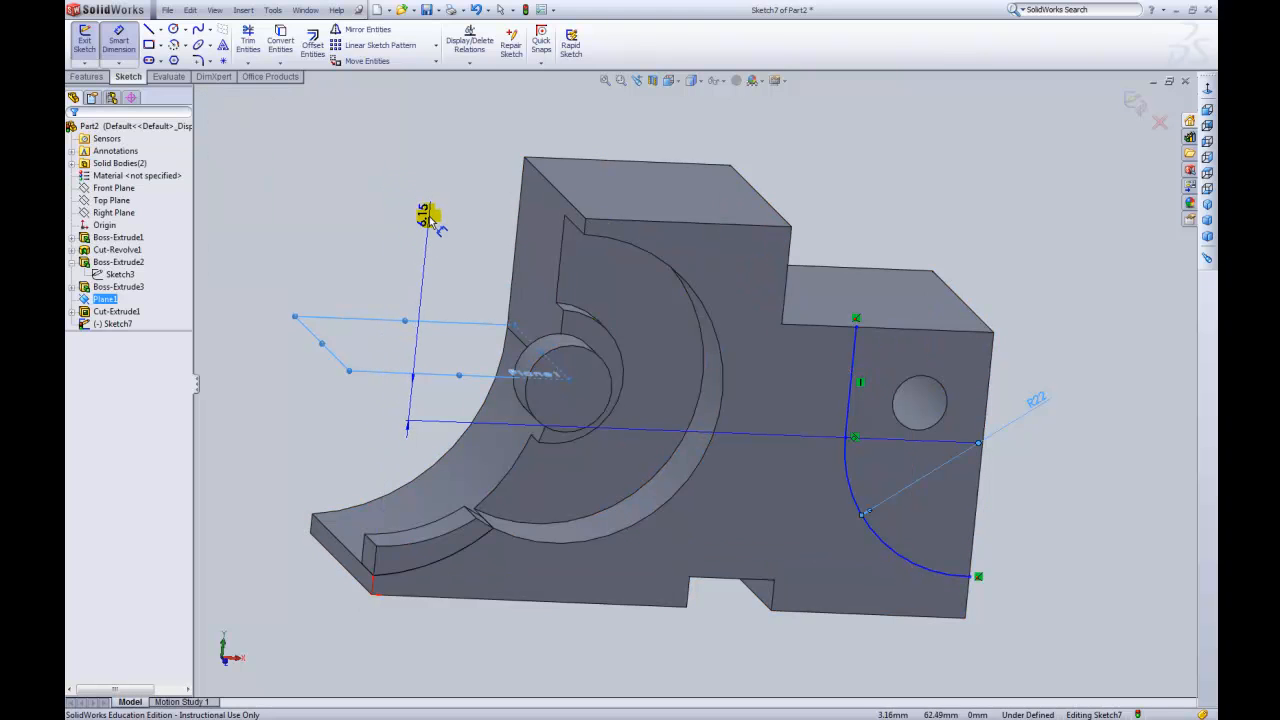
- Make the arc's centre point coincident with Plane1
click(979, 443)
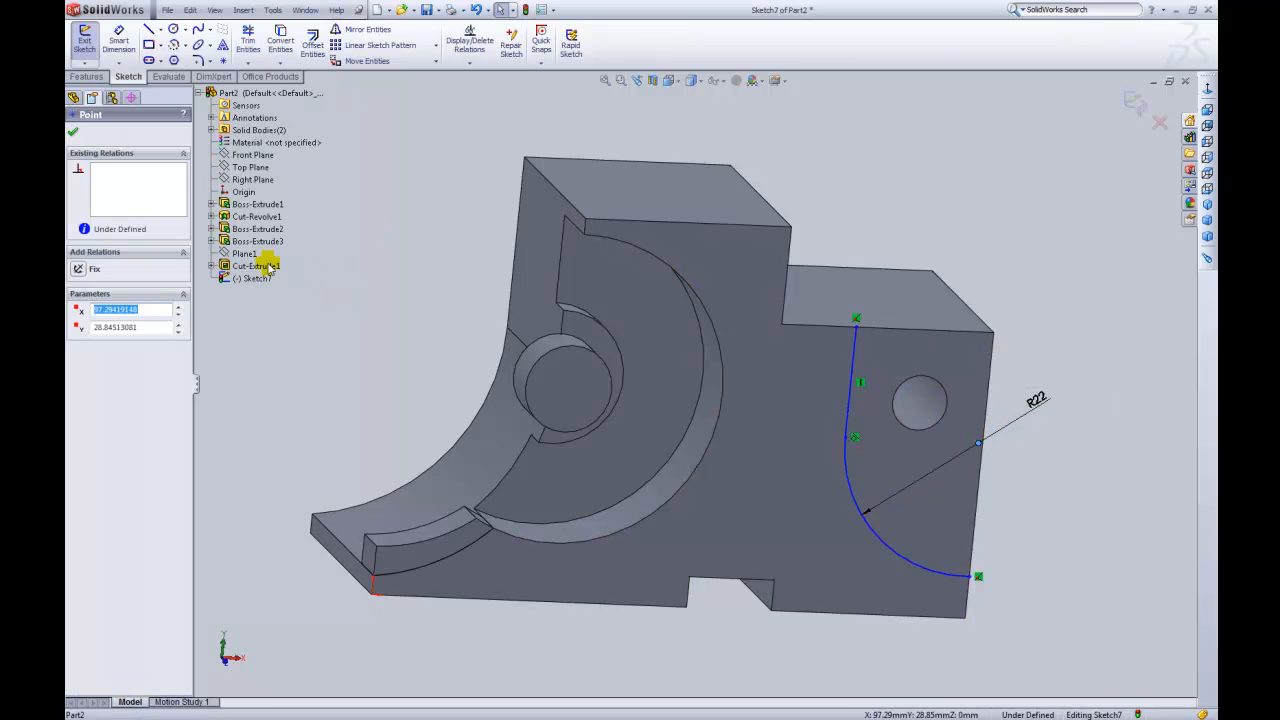
ctrl+click(246, 254)
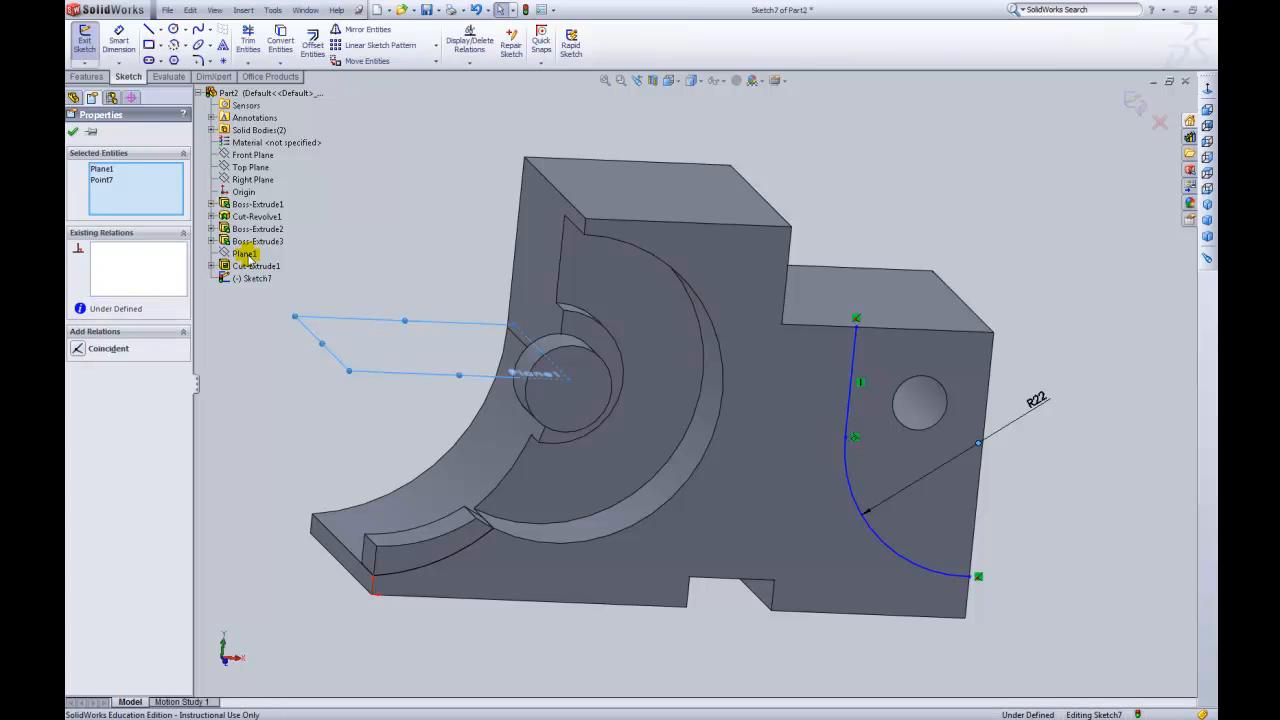
click(77, 349)
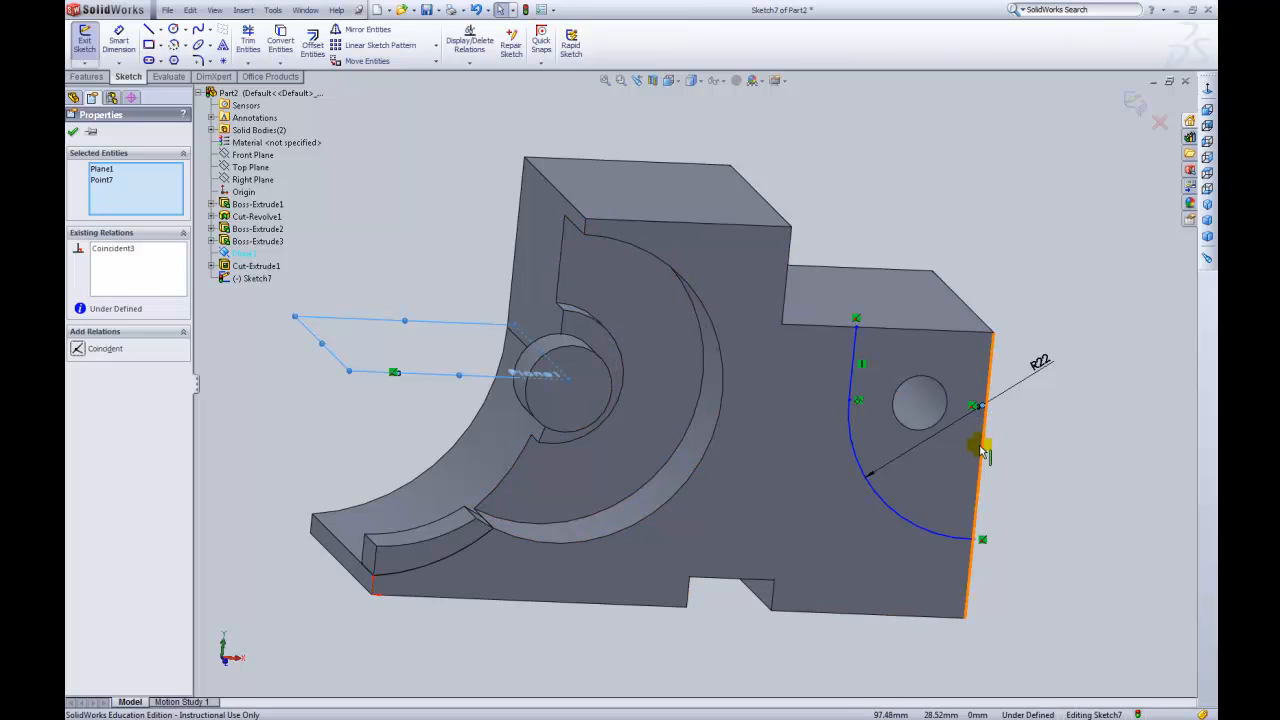
click(73, 131)
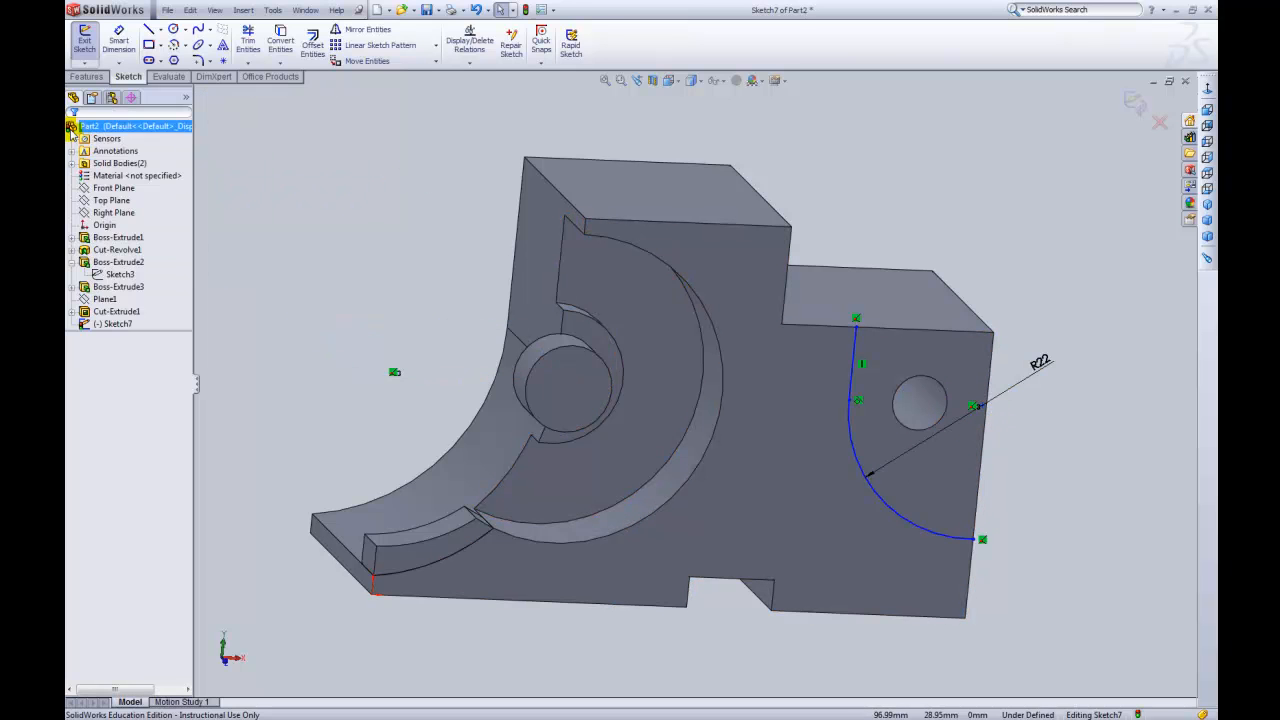
- Make the arc's centre point coincident with the front face's right vertical edge
click(983, 408)
click(984, 456)
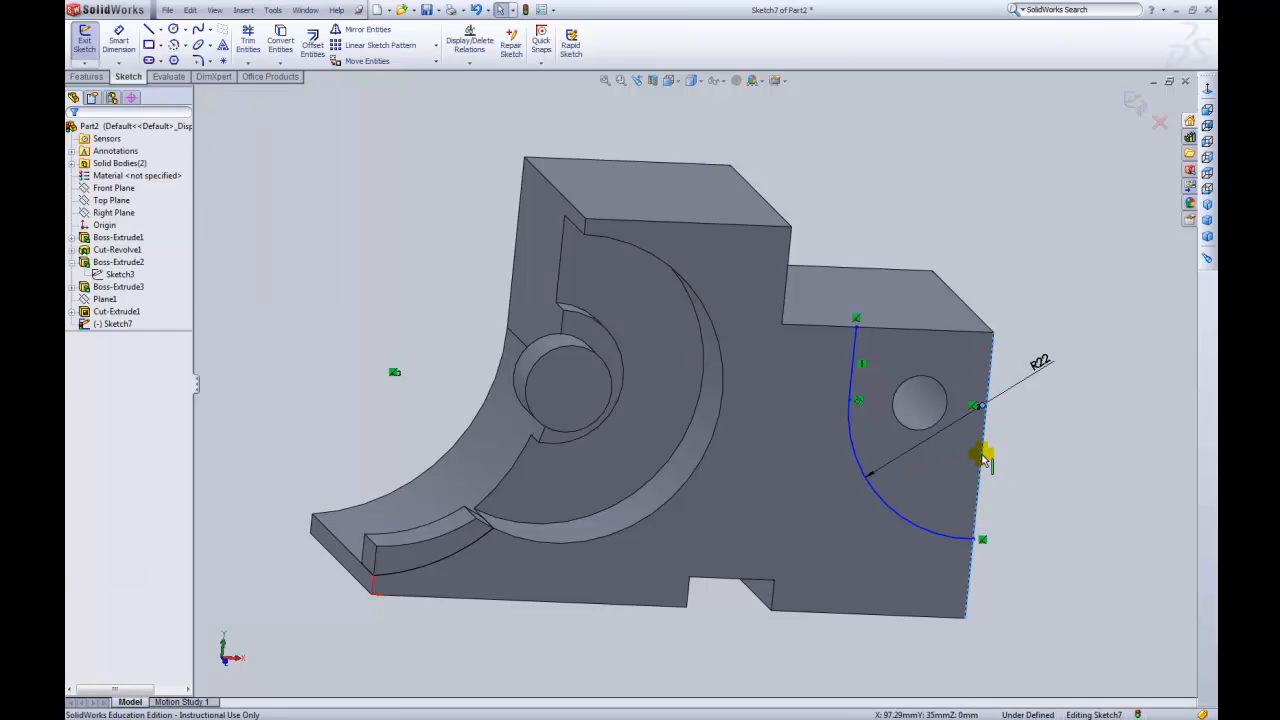
click(79, 365)
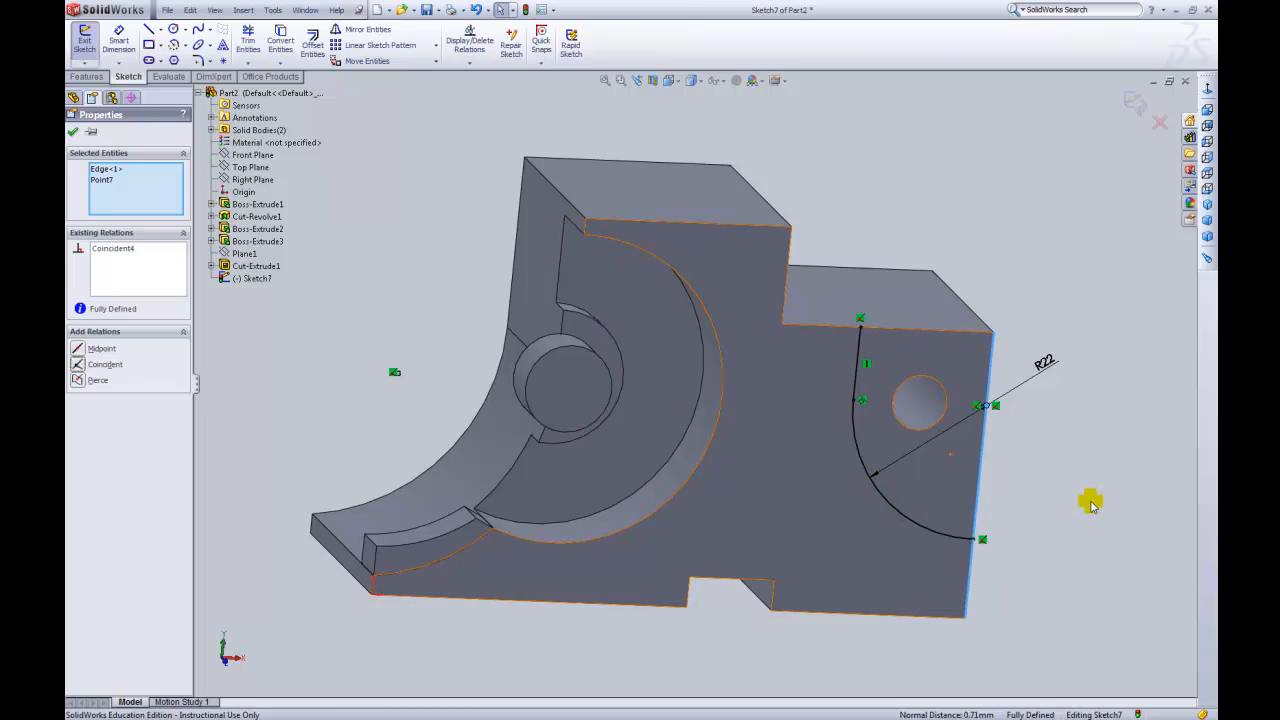
click(73, 135)
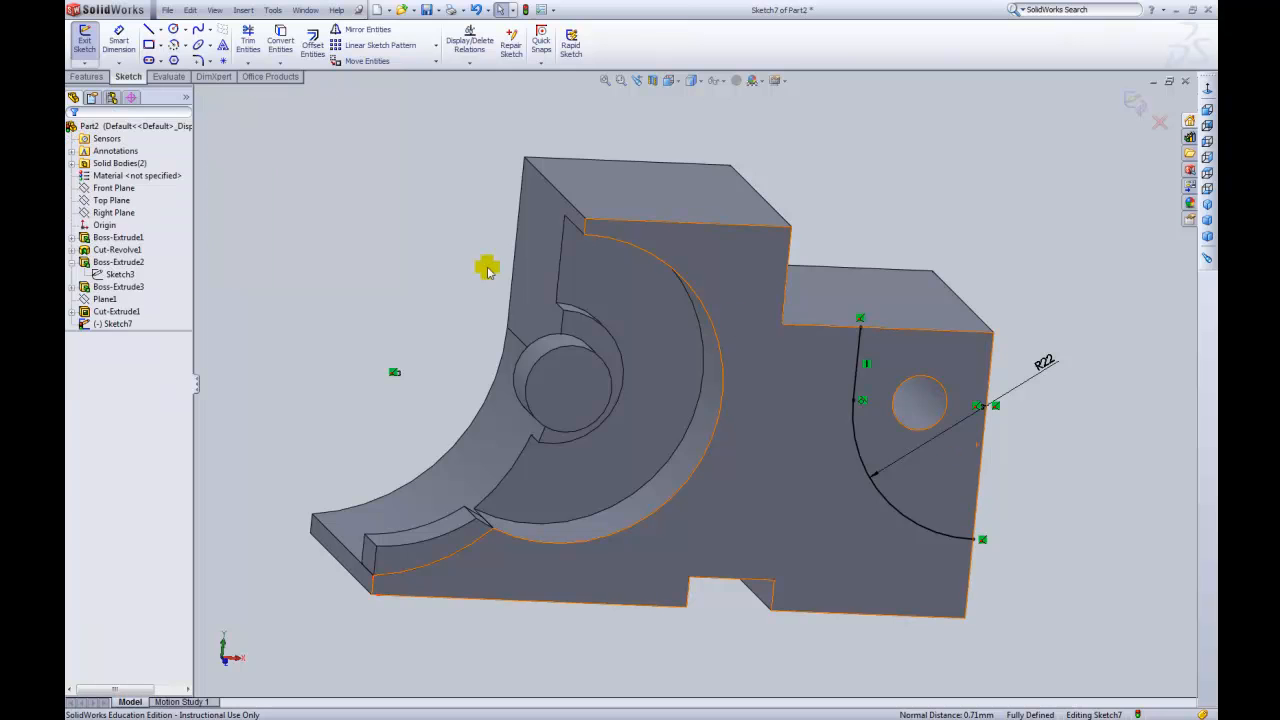
- Close the profile with a horizontal line to the face's upper right corner and a vertical line down to the arc's end
click(148, 30)
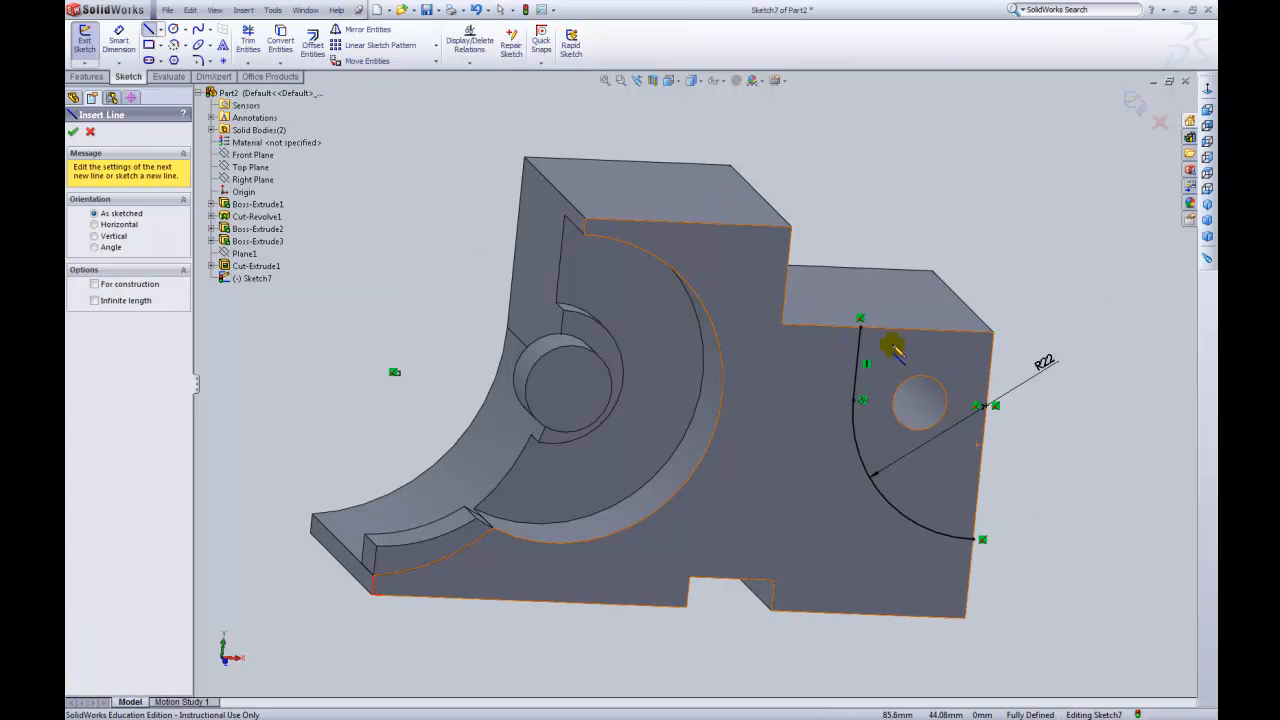
click(860, 325)
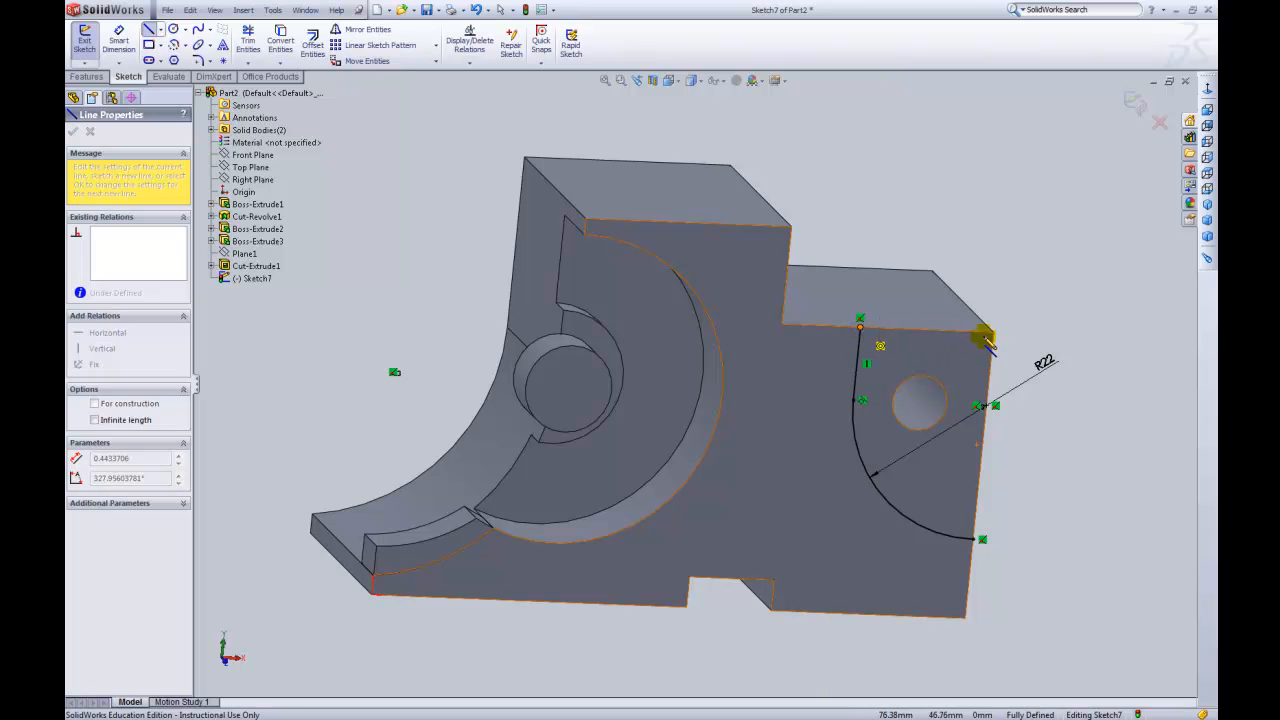
click(993, 332)
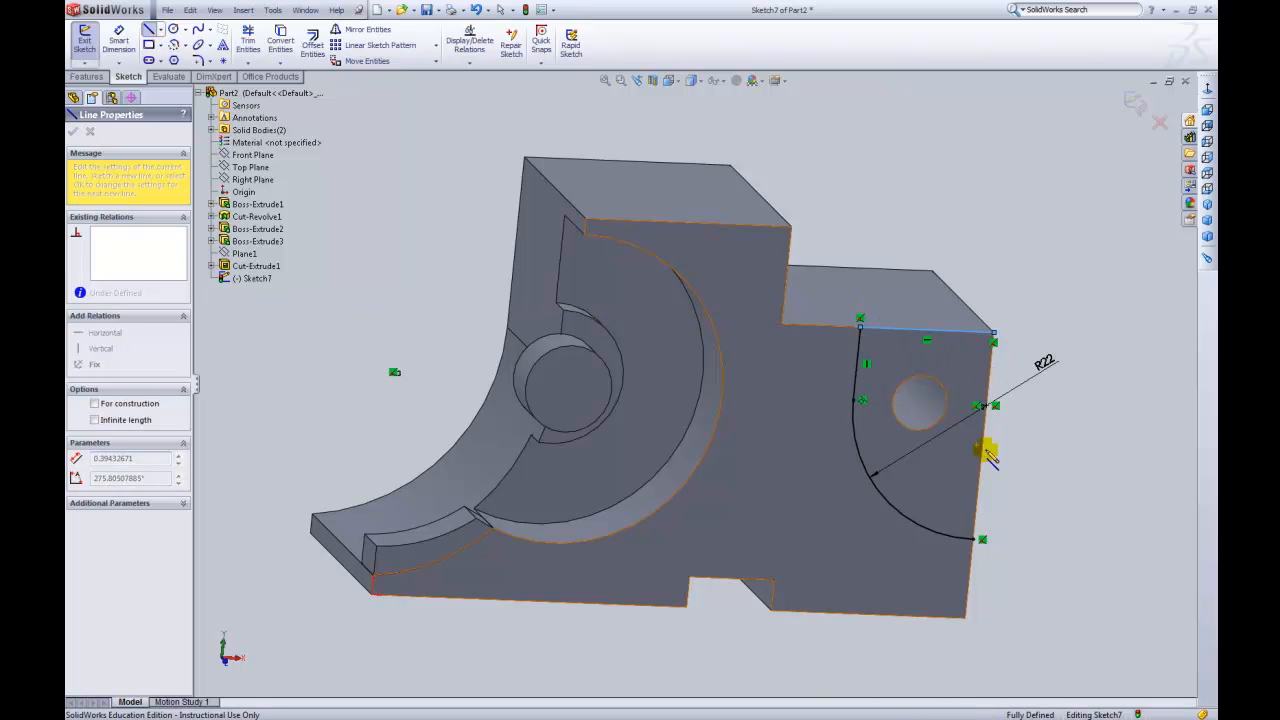
click(976, 538)
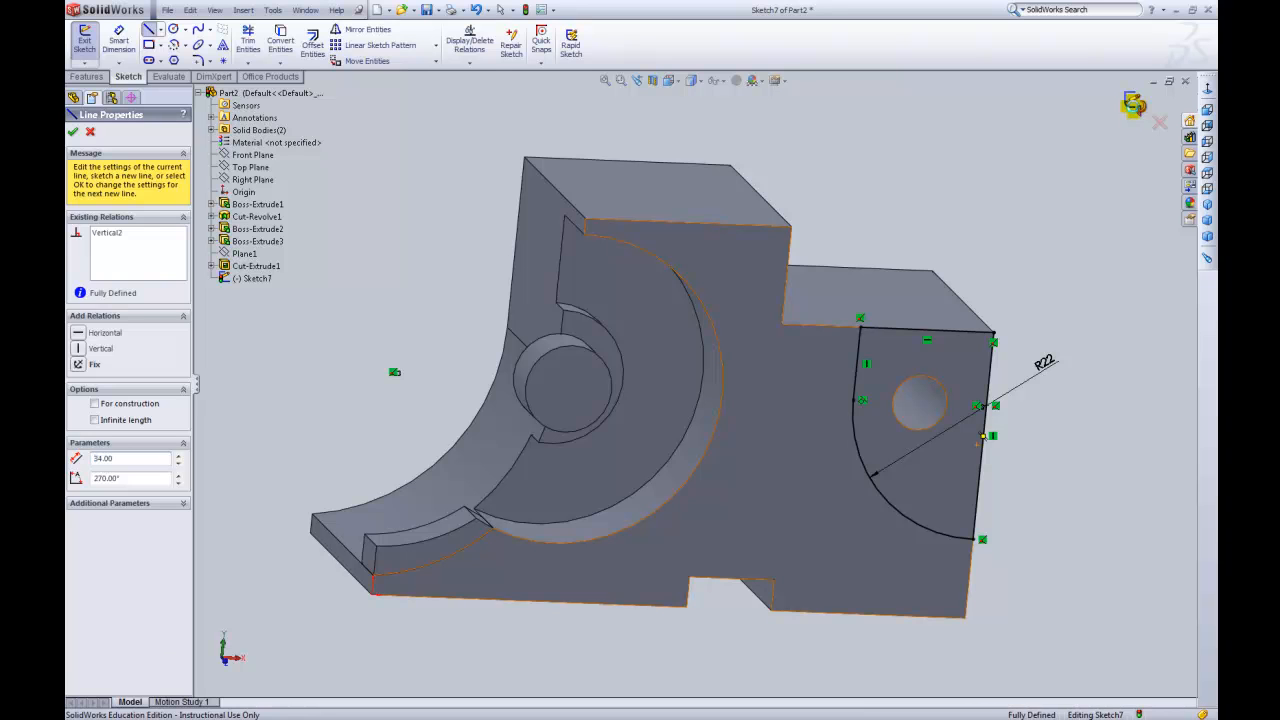
- Finish the rounded profile around the 9 mm hole and cut-extrude it Blind to a depth of 9 mm
click(1135, 108)
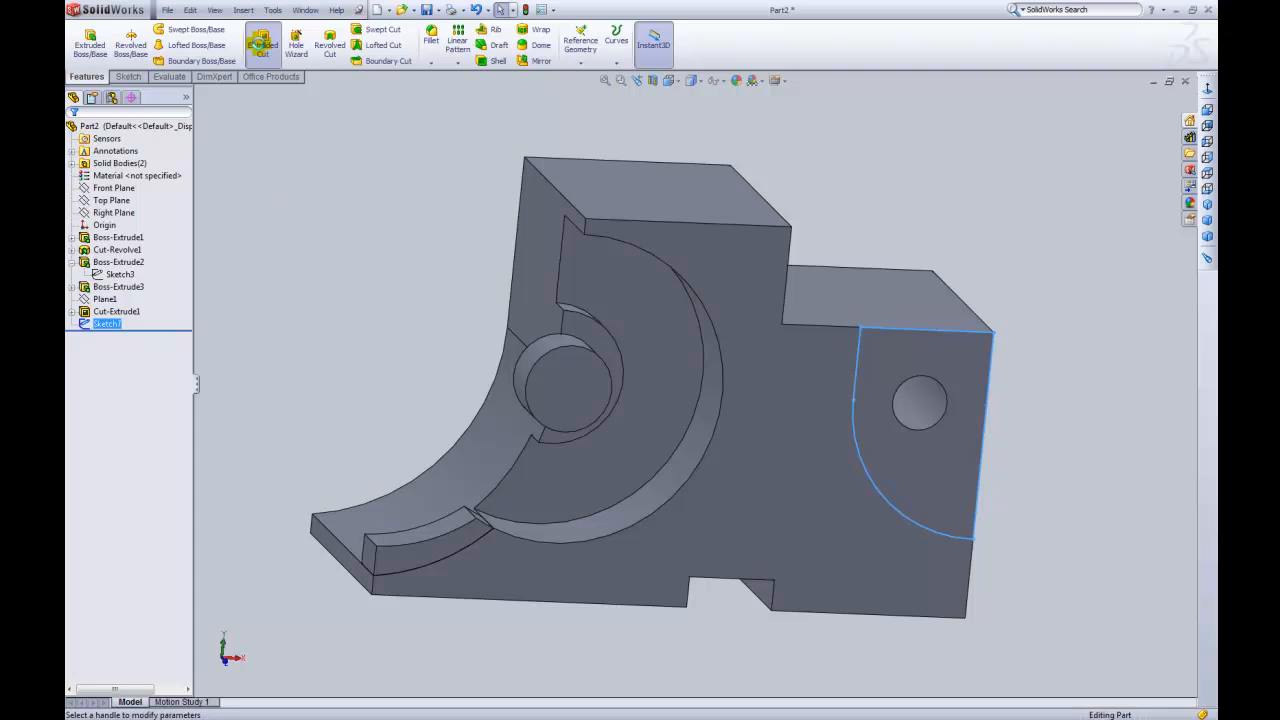
click(261, 45)
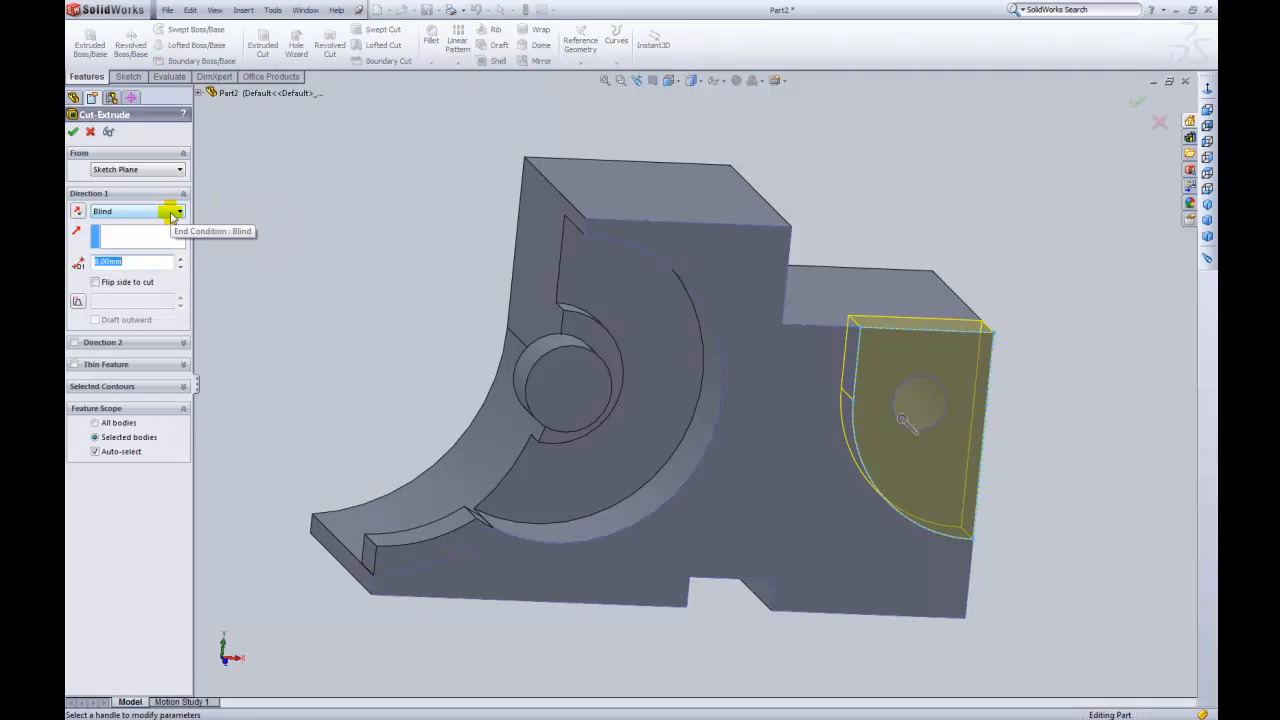
click(176, 212)
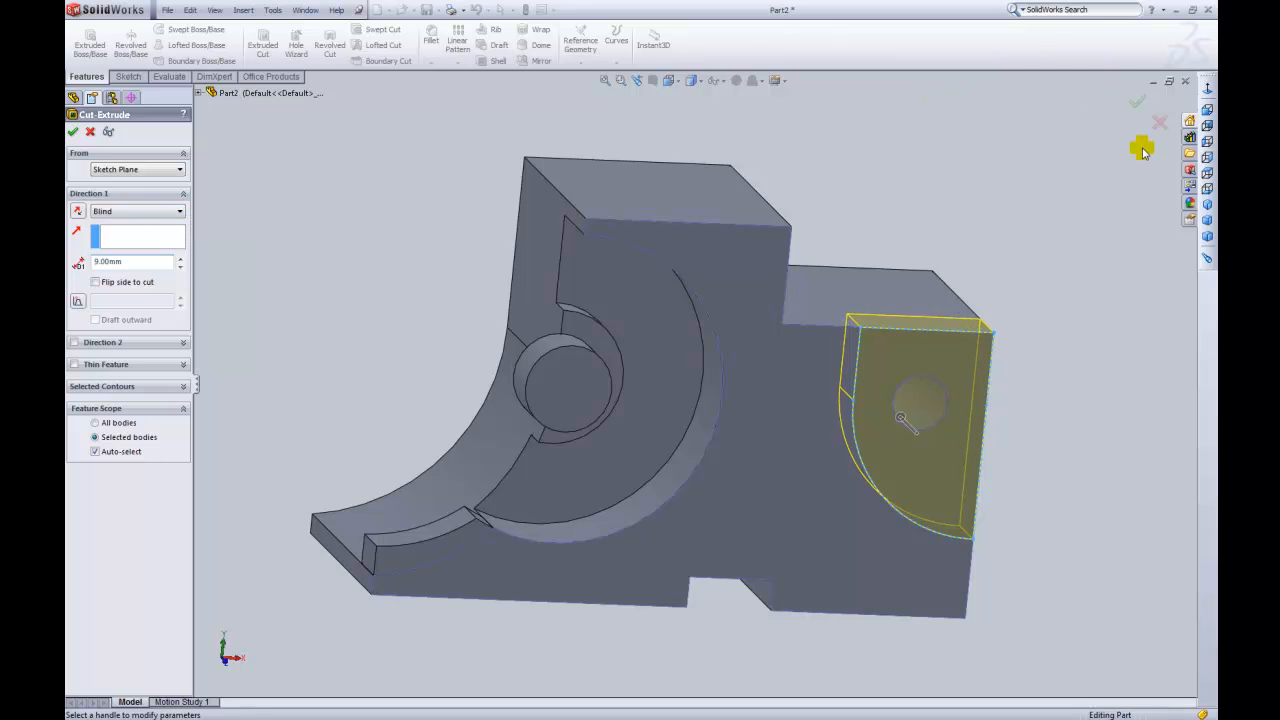
click(1137, 100)
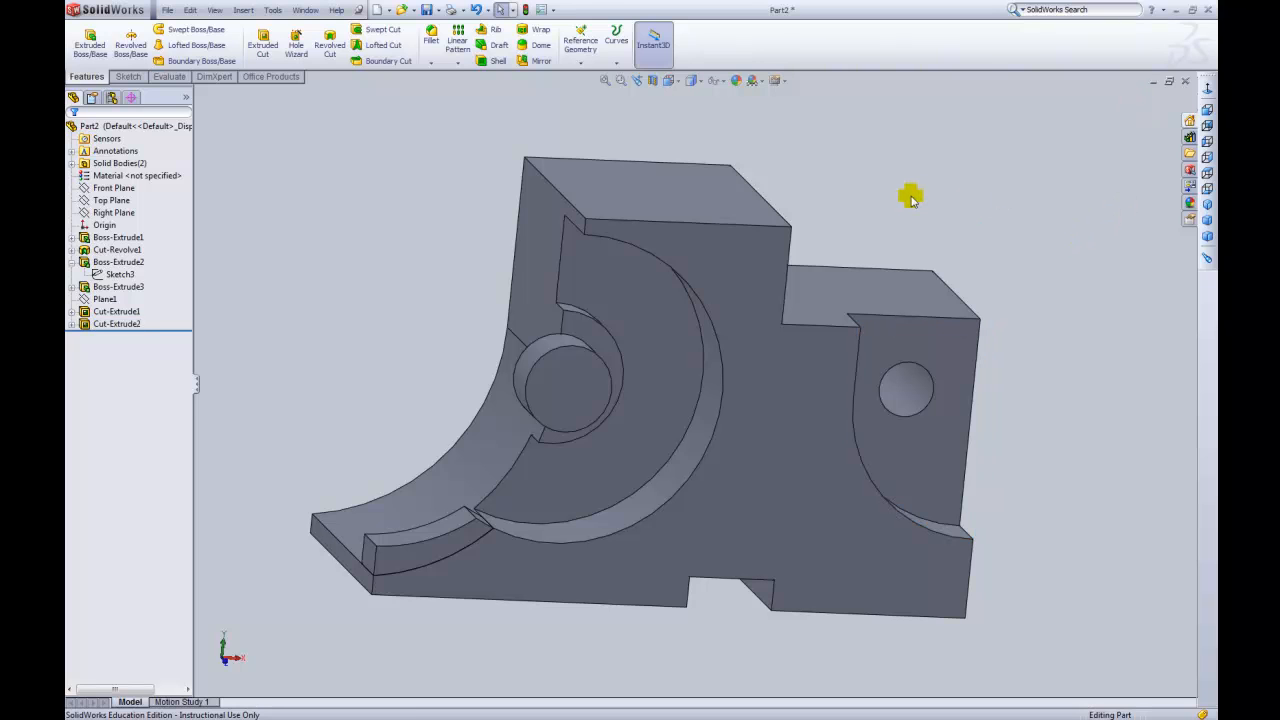
- Start a sketch on the raised top face and draw a circle about 8.7 mm in diameter near its back left corner
middle_drag(899, 197, 887, 393)
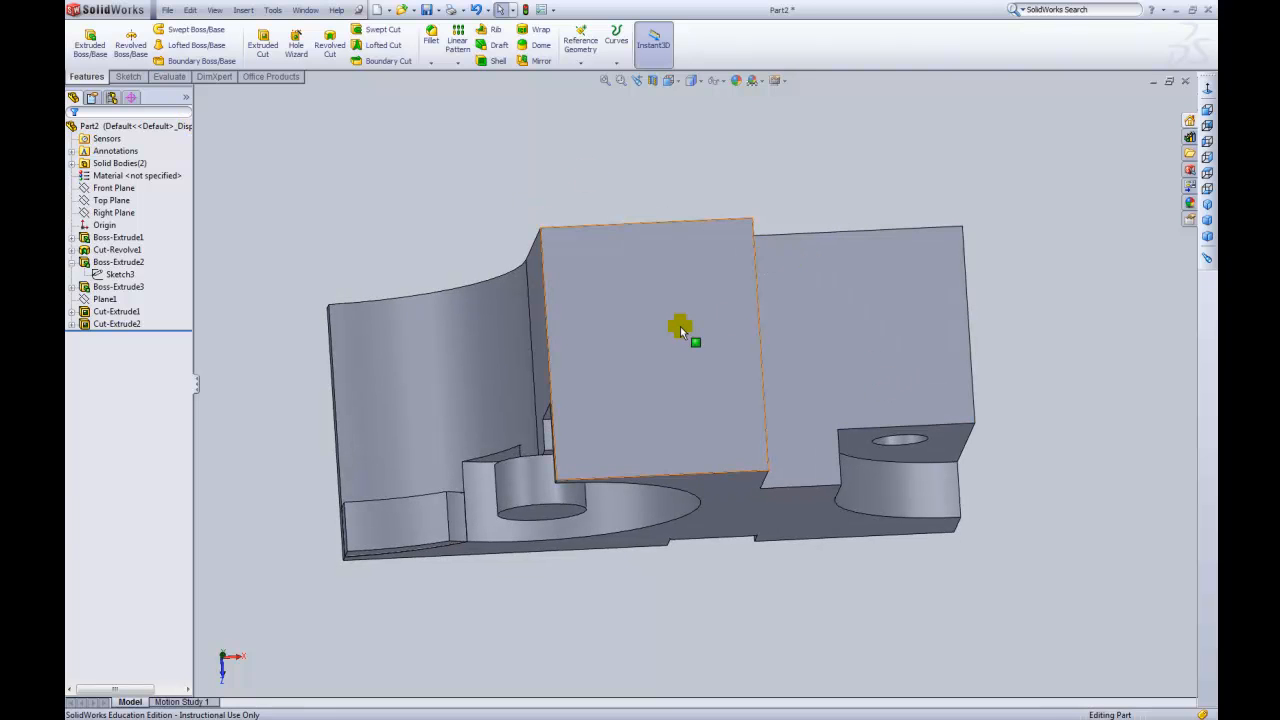
right_click(666, 266)
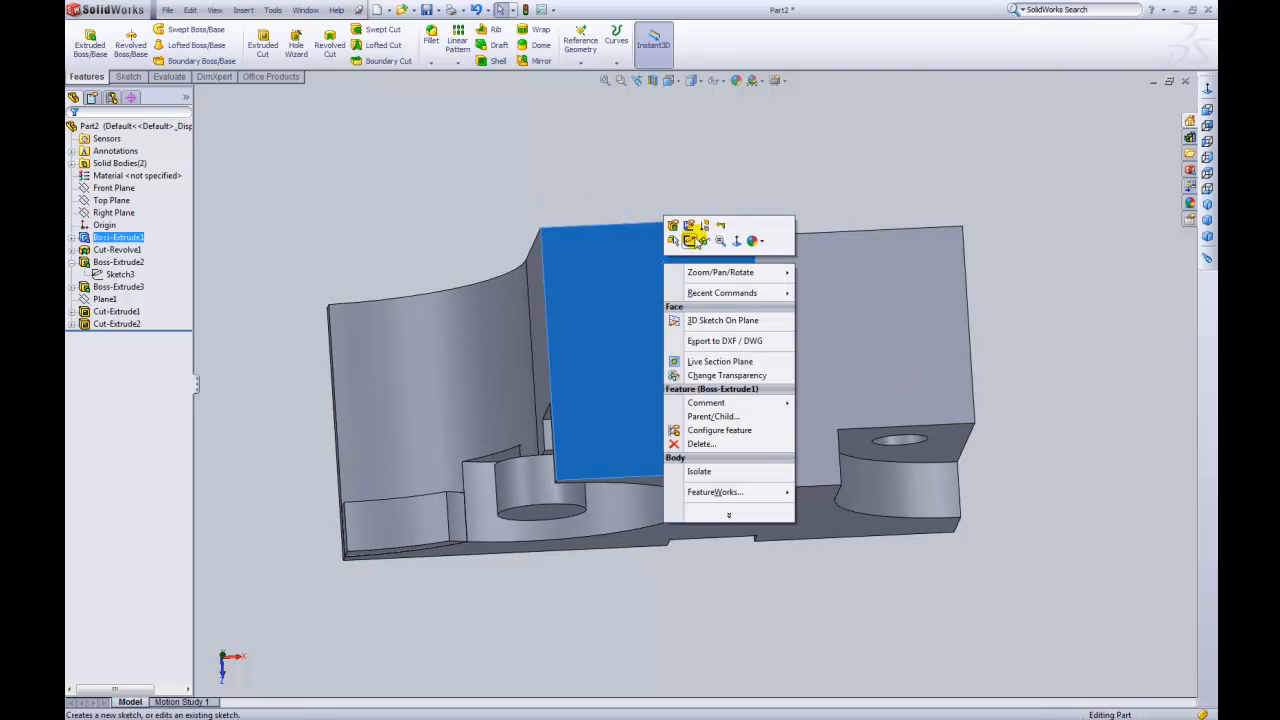
click(692, 246)
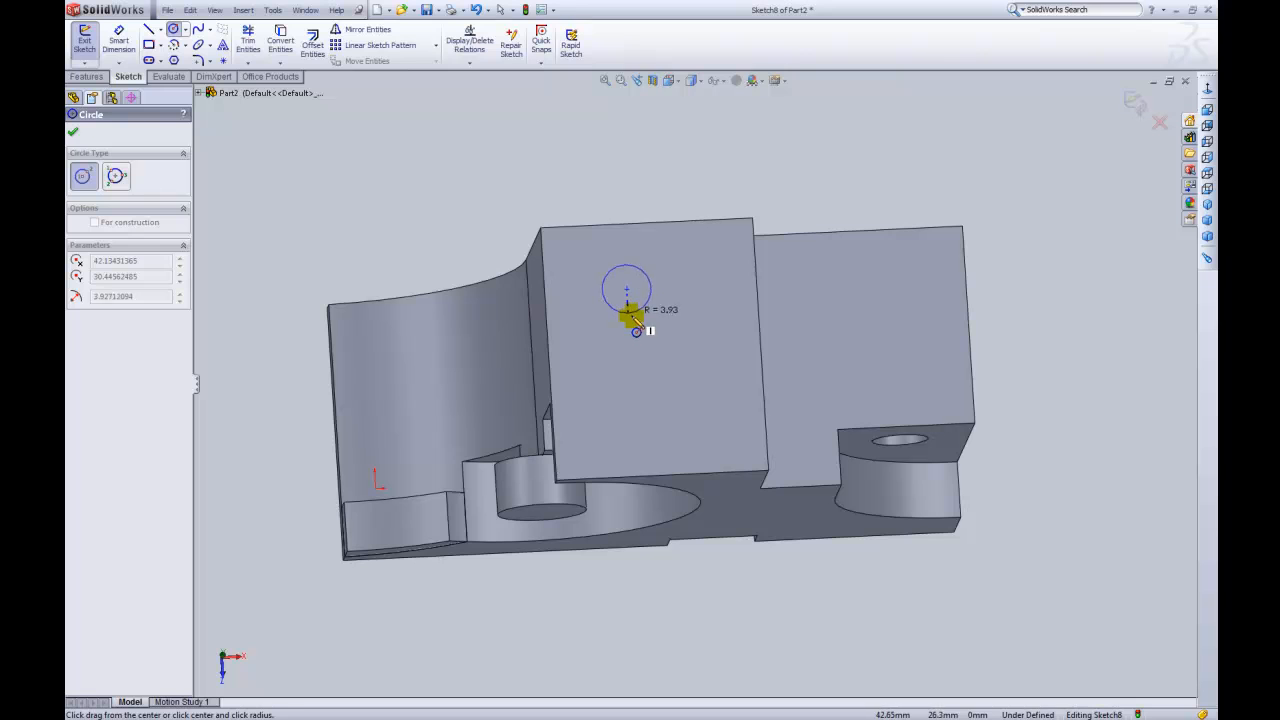
click(632, 318)
- Dimension the circle's diameter and set it to 11 mm
click(120, 42)
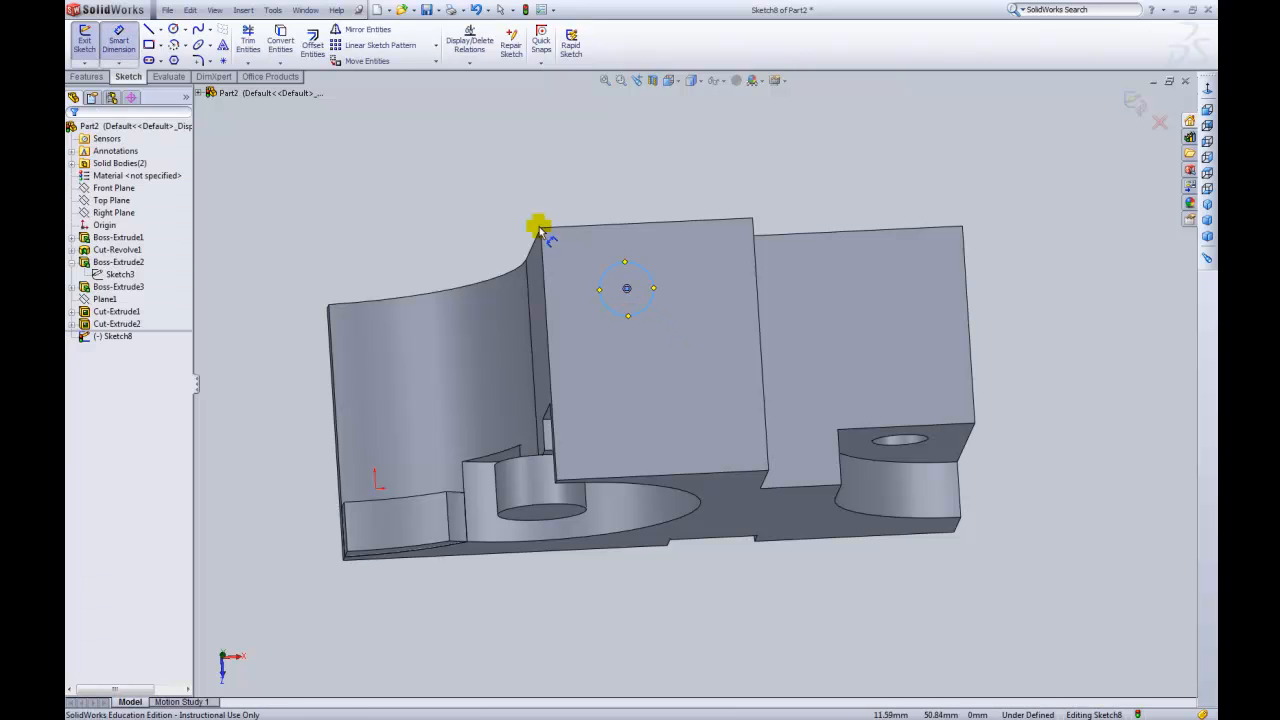
click(607, 270)
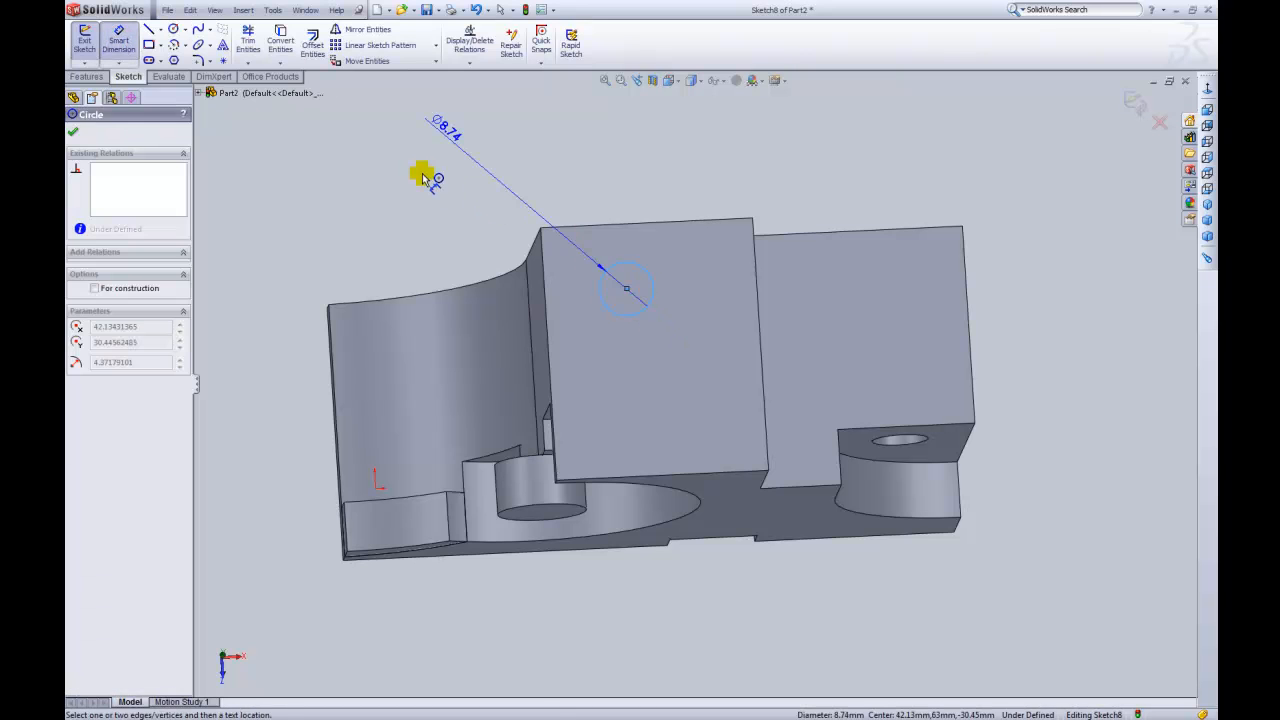
click(431, 181)
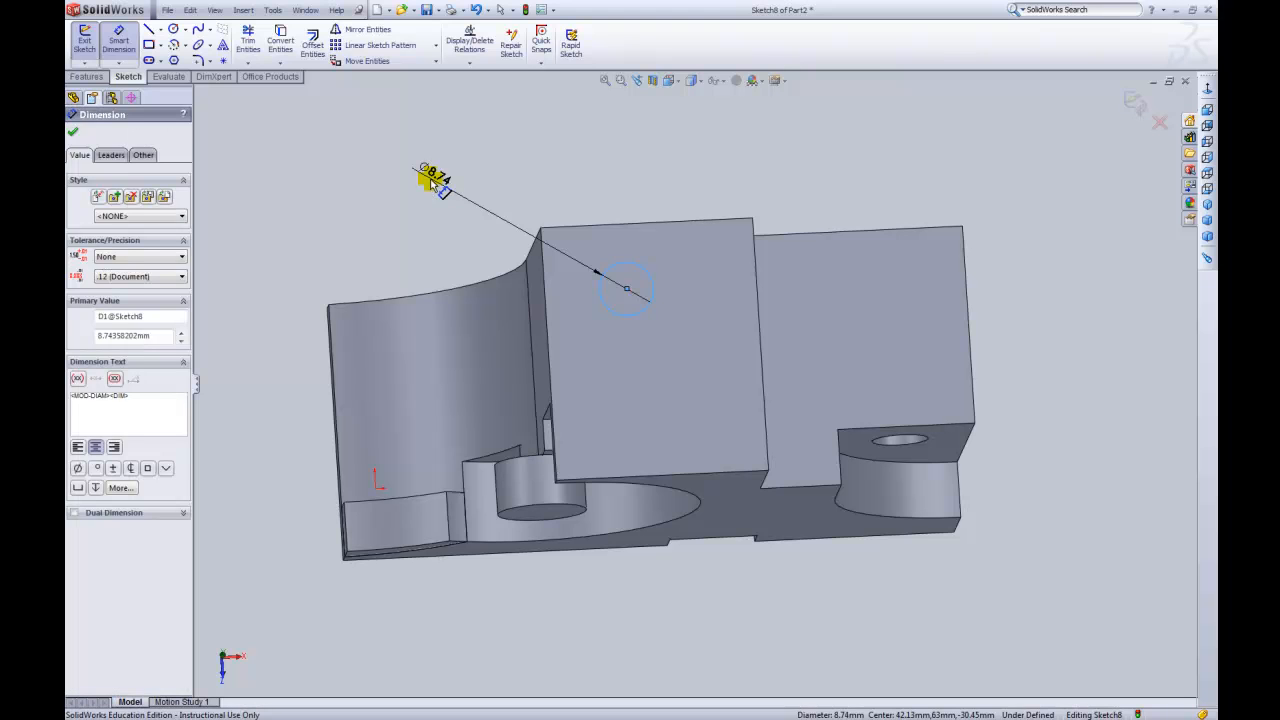
text(11)
key(Return)
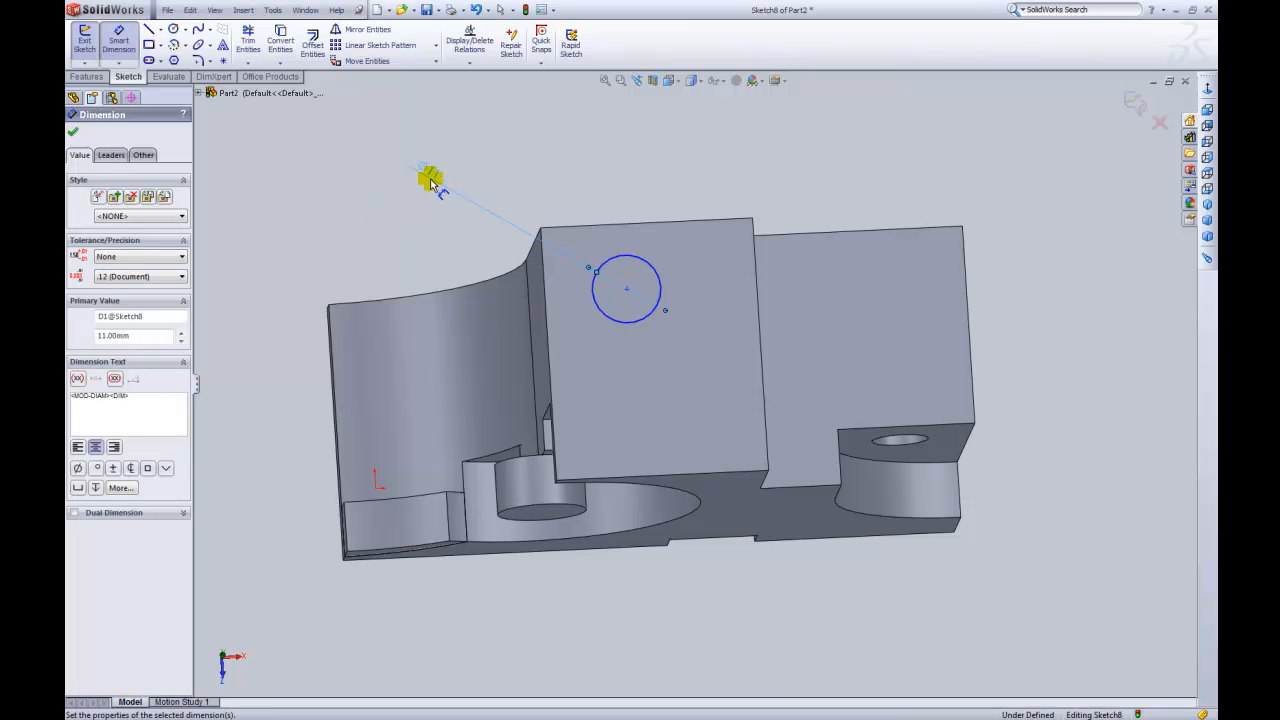
- Dimension the circle's centre from the raised top face's left edge and set the distance to 9 mm
click(543, 306)
click(624, 290)
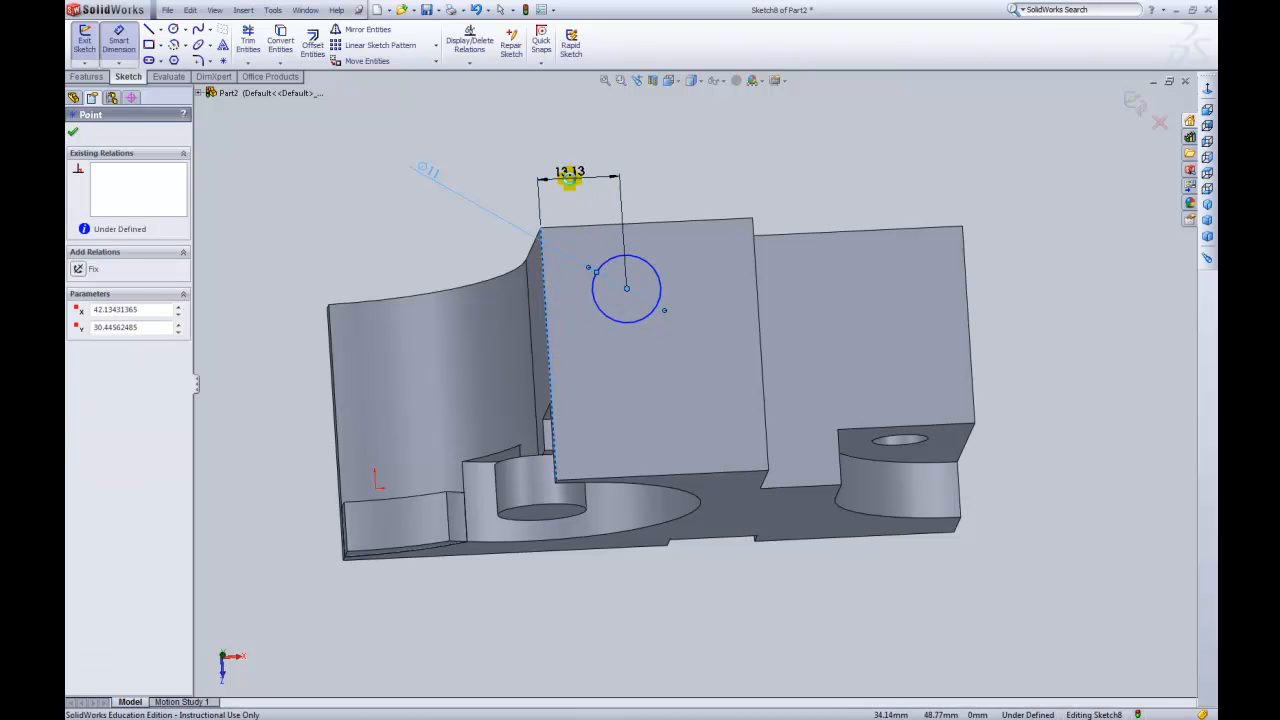
click(570, 180)
text(9)
key(Return)
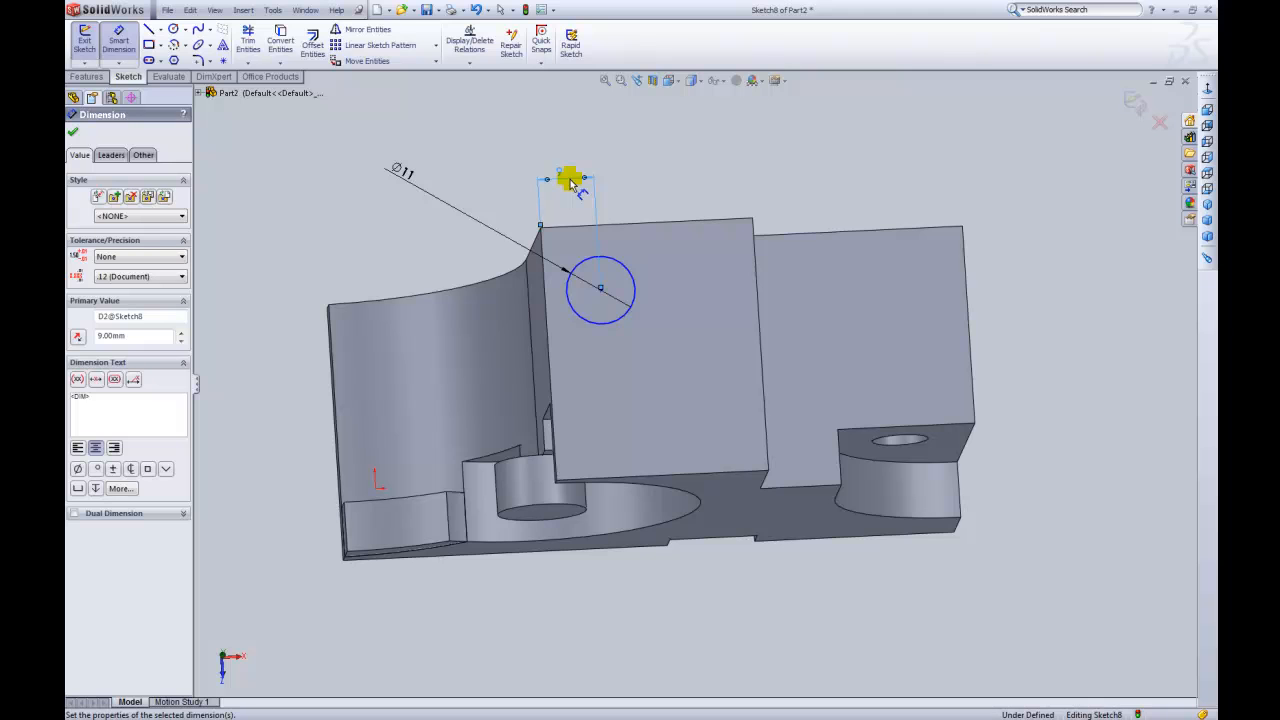
- Dimension the circle's centre from the raised top face's back edge and set the distance to 16 mm
click(672, 219)
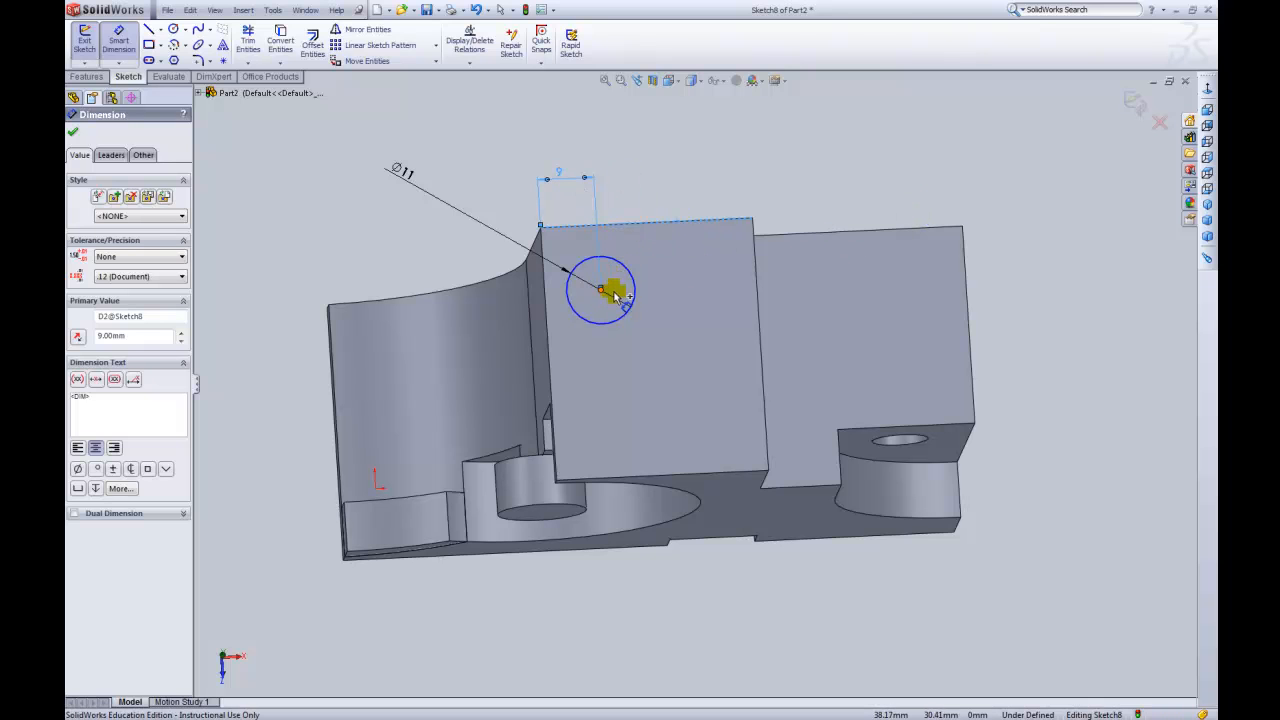
click(600, 290)
click(690, 257)
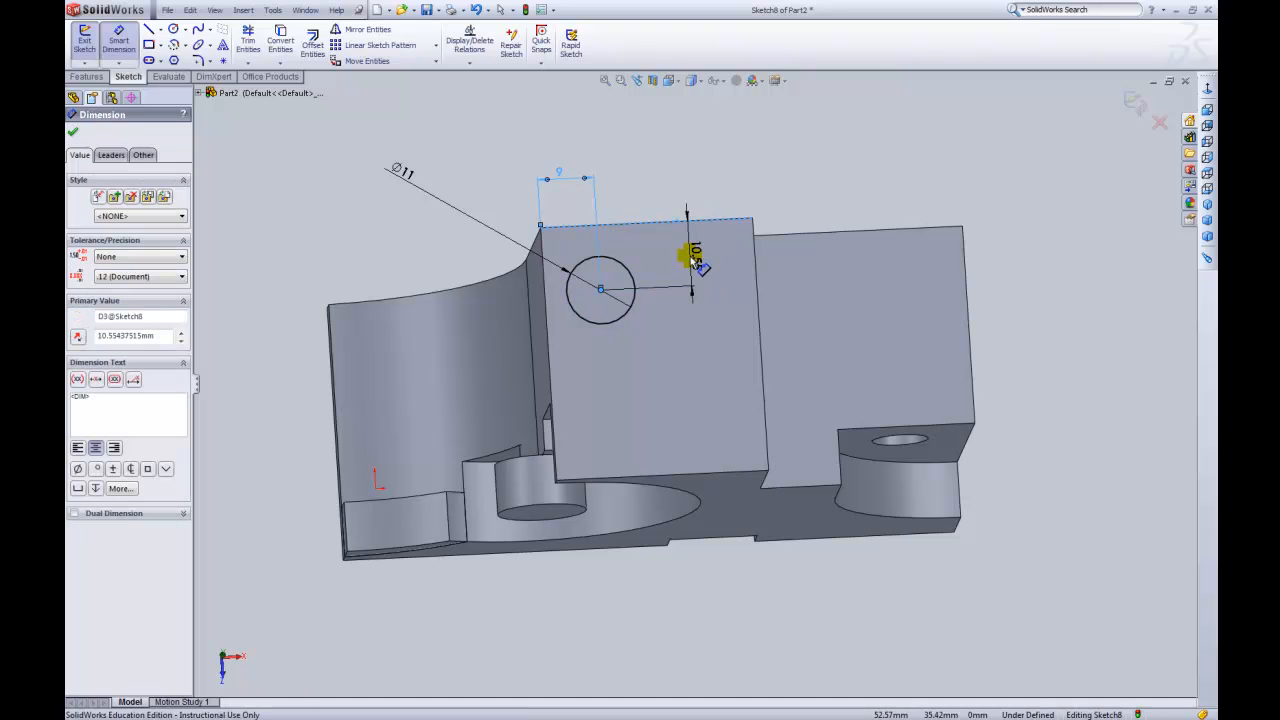
text(16)
key(Return)
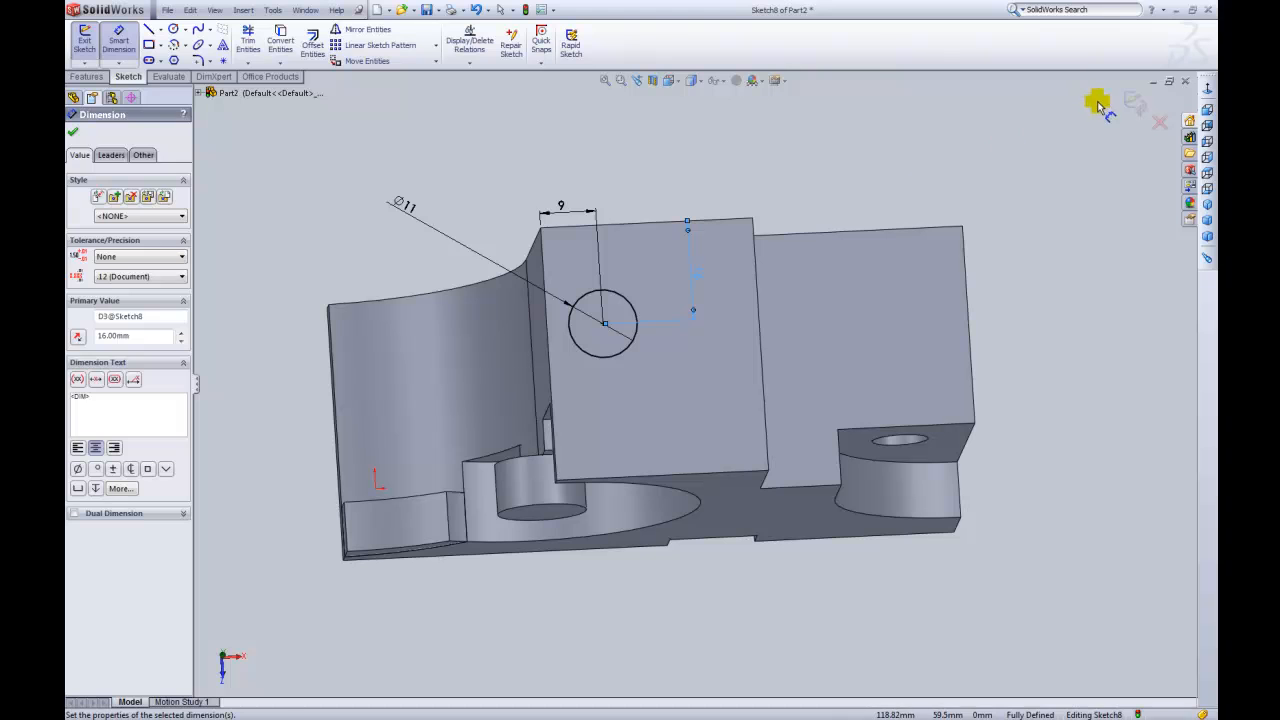
- Finish the sketch and cut-extrude the 11 mm circle Through All
click(1133, 102)
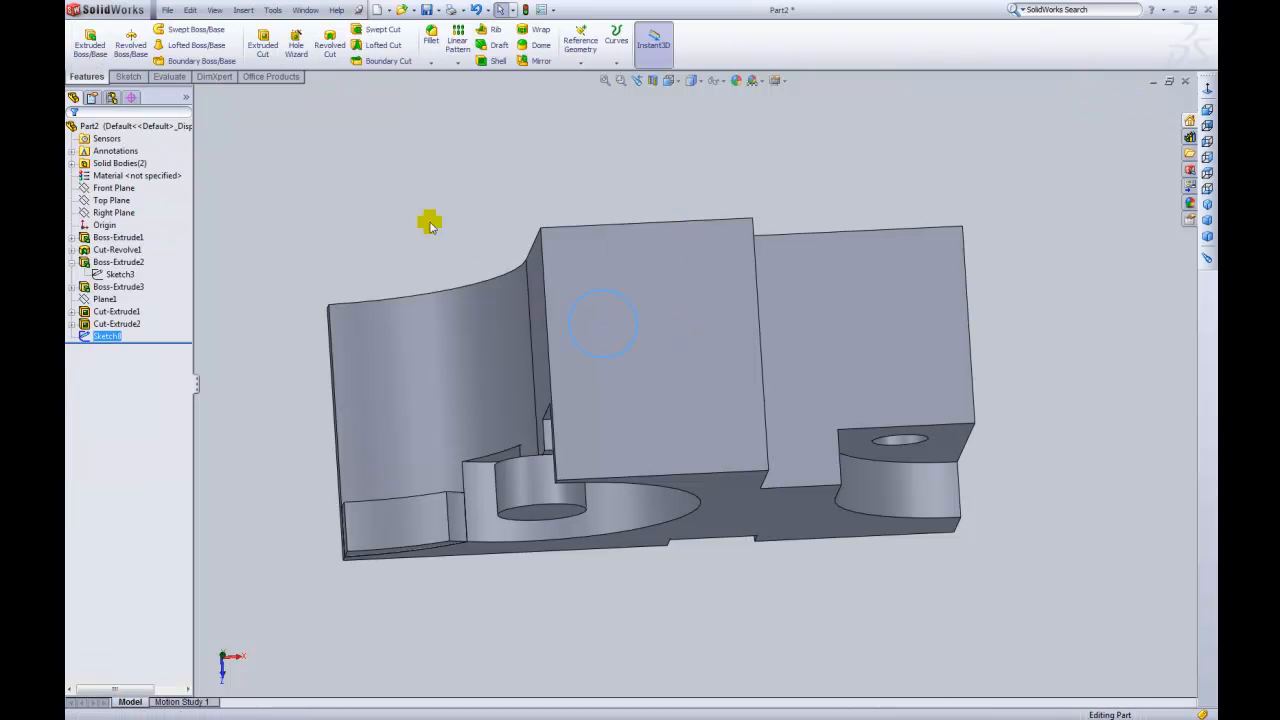
click(263, 50)
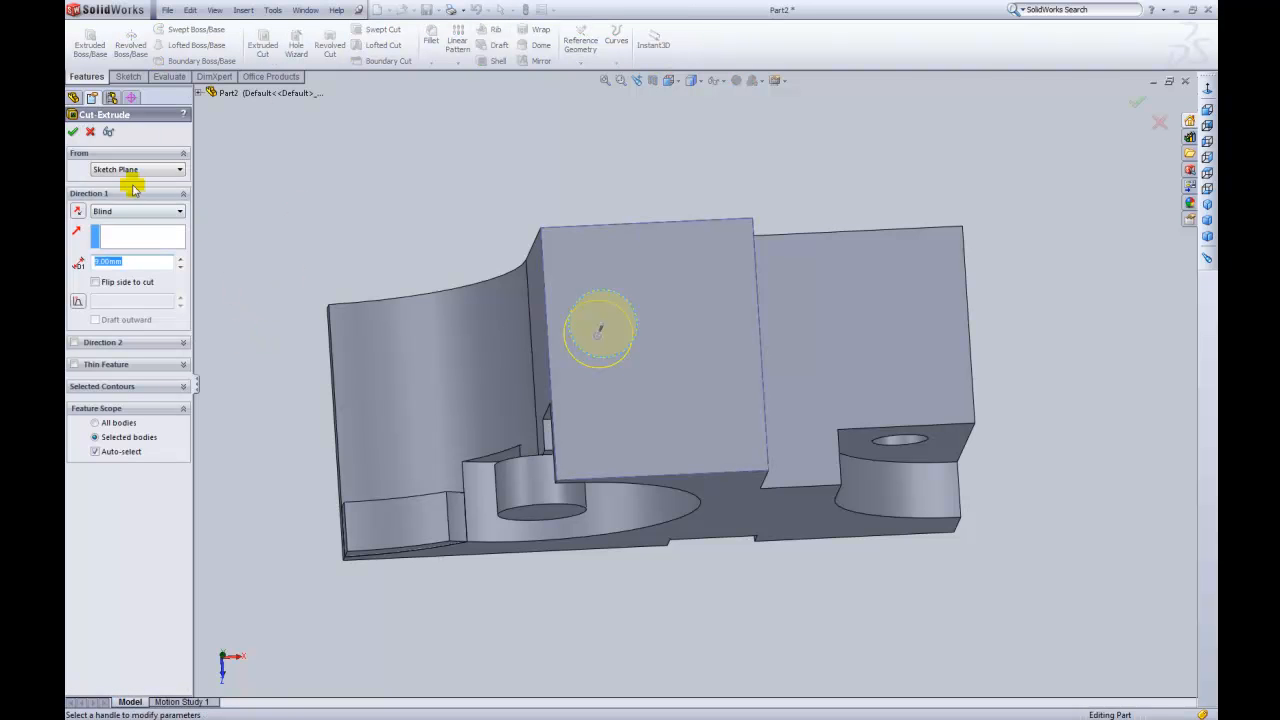
click(143, 210)
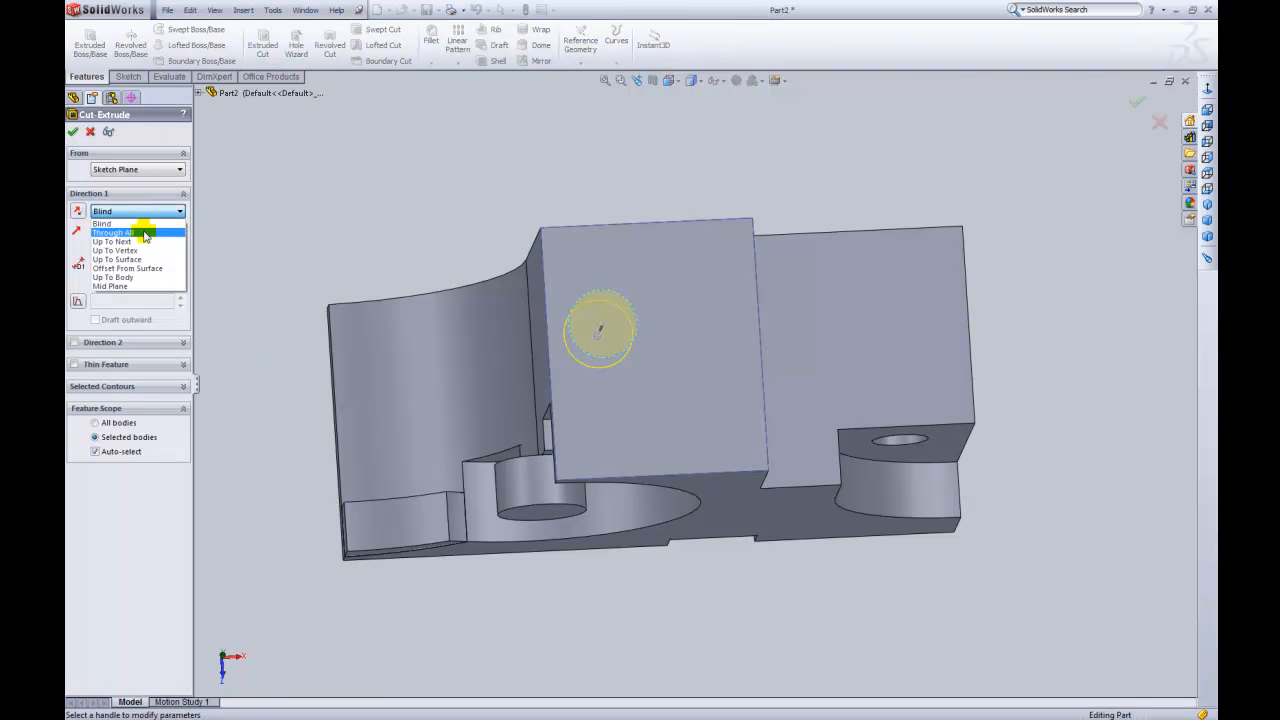
click(145, 233)
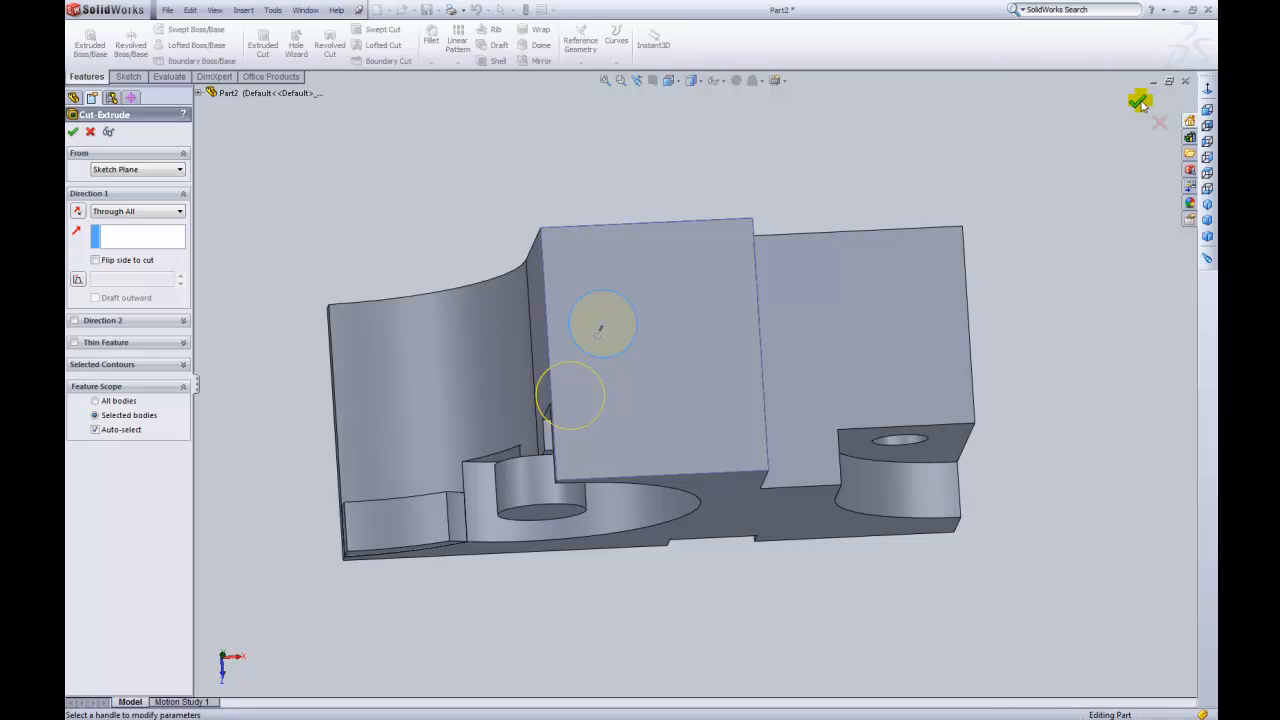
right_click(600, 330)
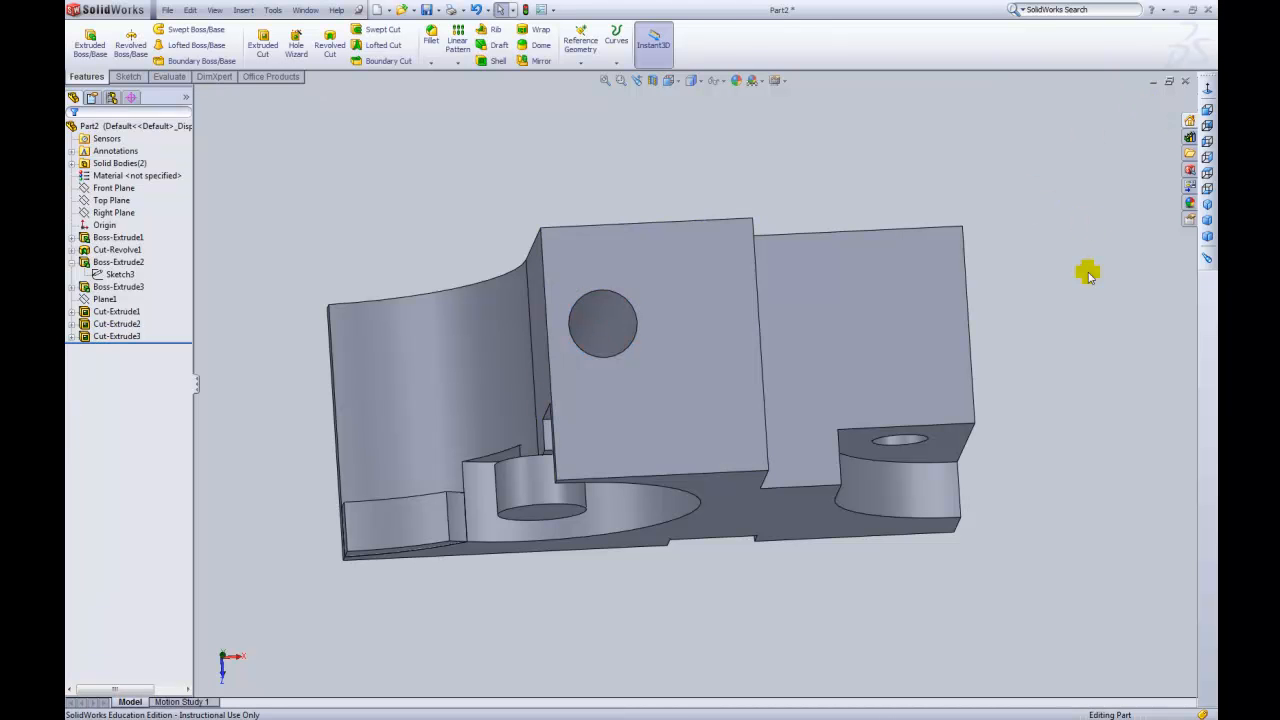
- Sketch a corner rectangle about 54 by 10 mm on the raised top face, from its back edge to the part's right edge
mouse_move(1074, 309)
middle_down()
mouse_move(1066, 177)
mouse_move(1100, 197)
mouse_move(1137, 254)
mouse_move(1094, 260)
mouse_move(1094, 320)
middle_up()
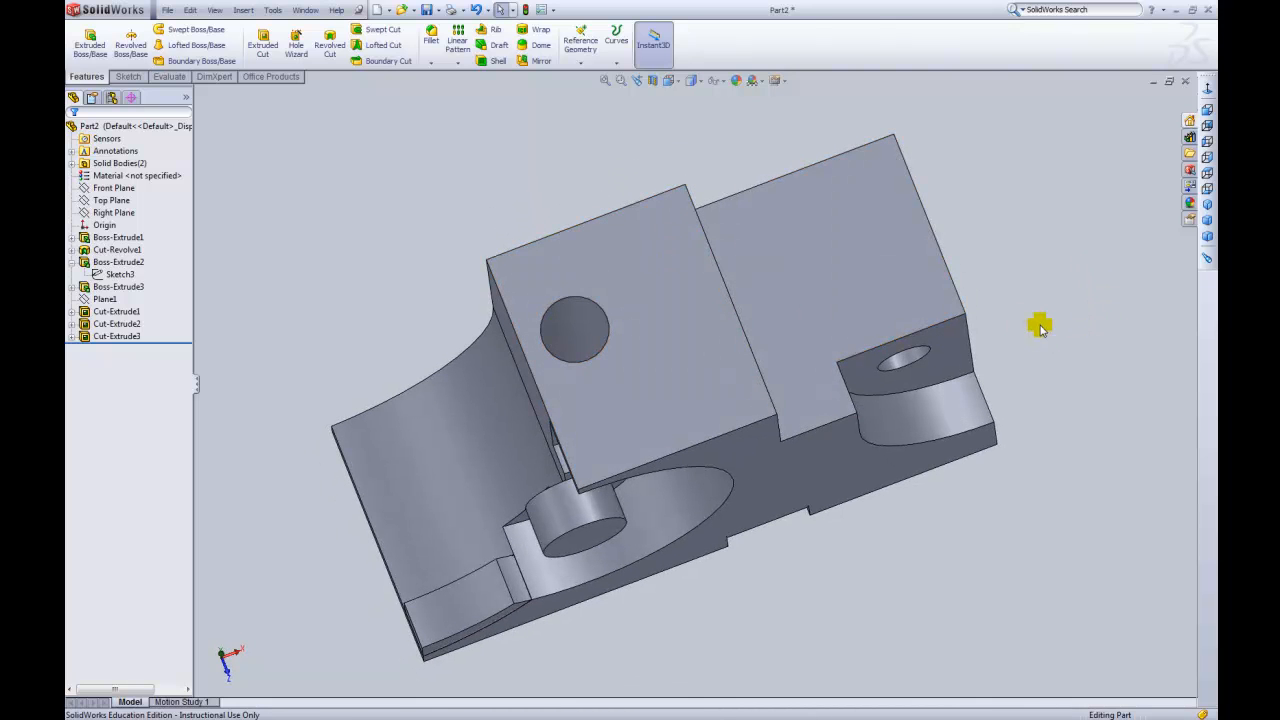
click(566, 263)
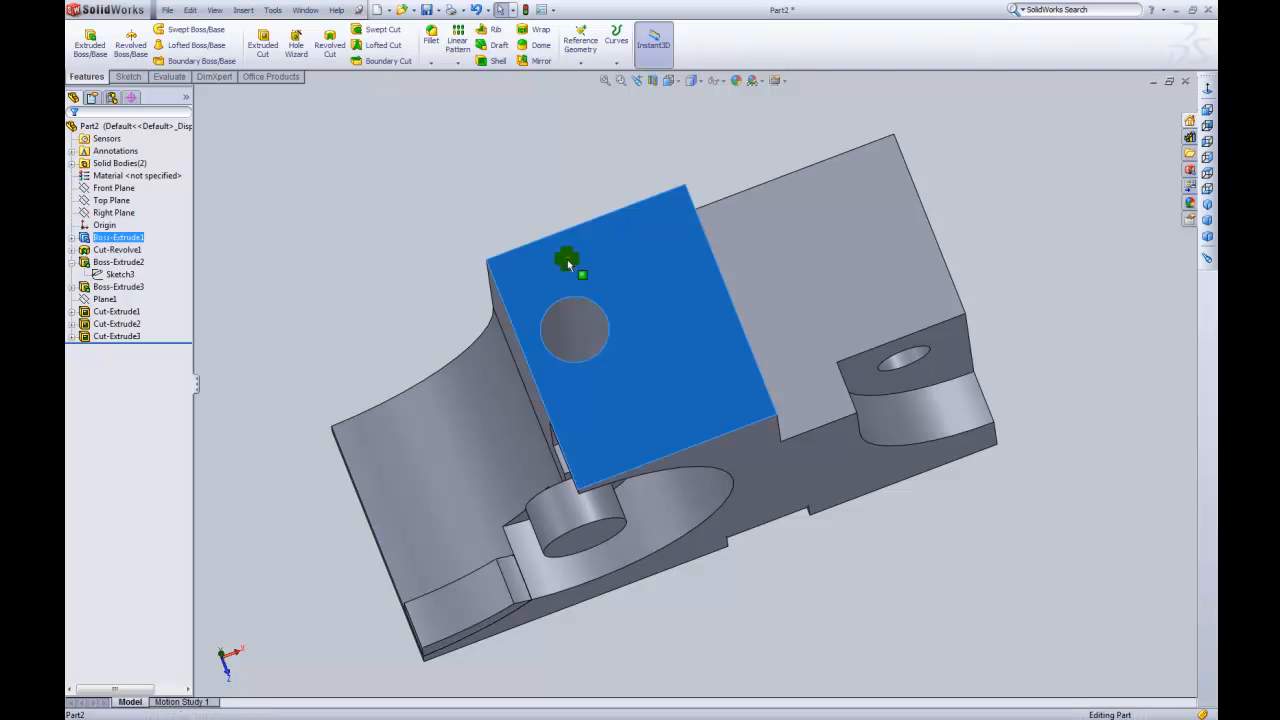
right_click(567, 262)
click(592, 236)
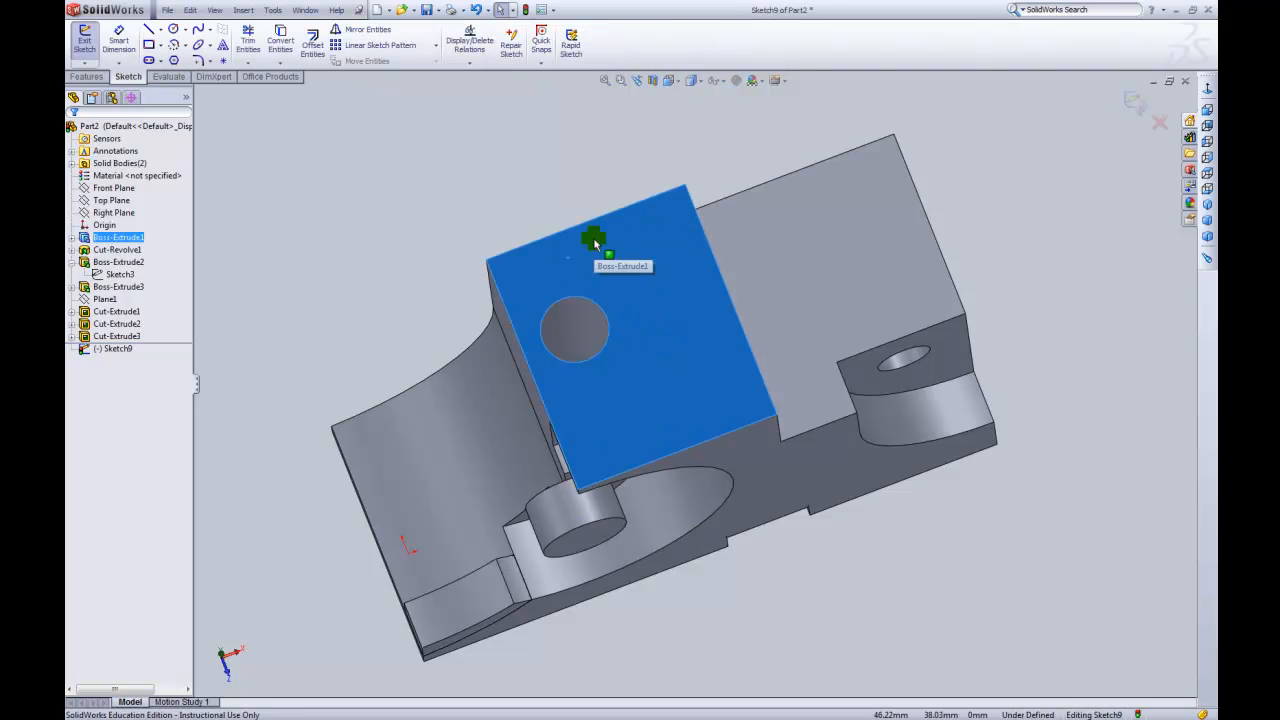
click(668, 80)
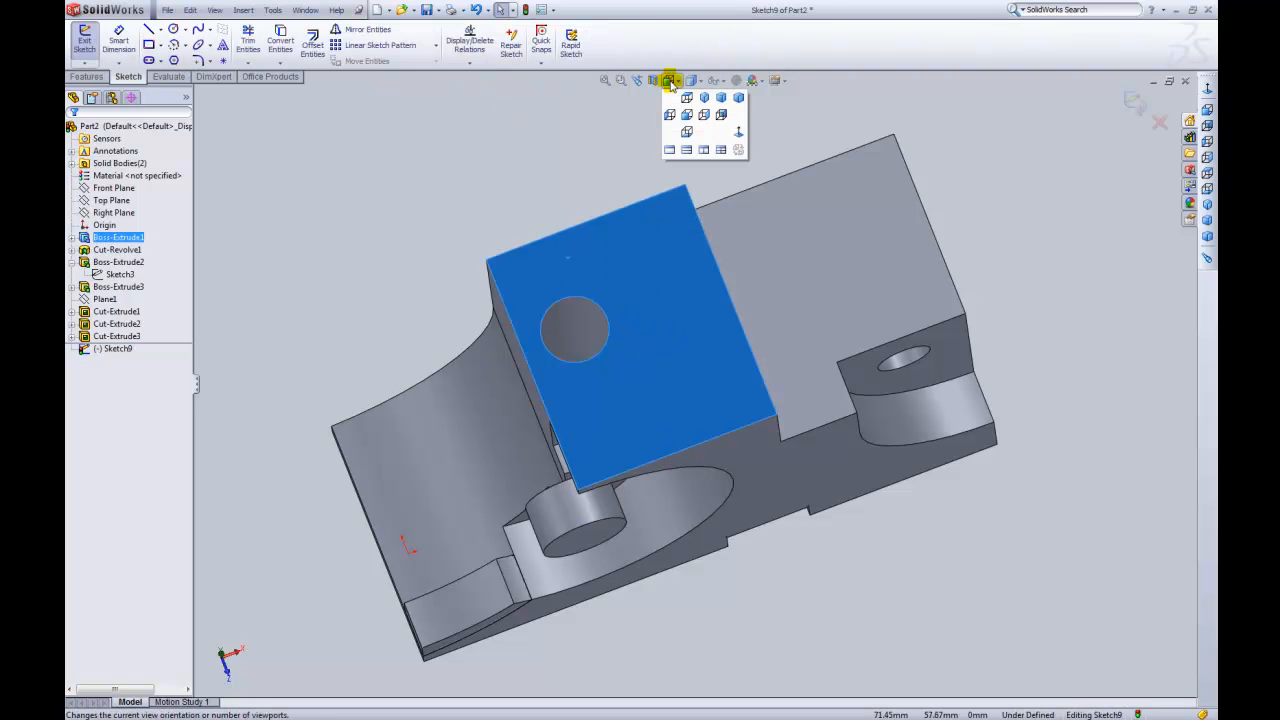
click(739, 133)
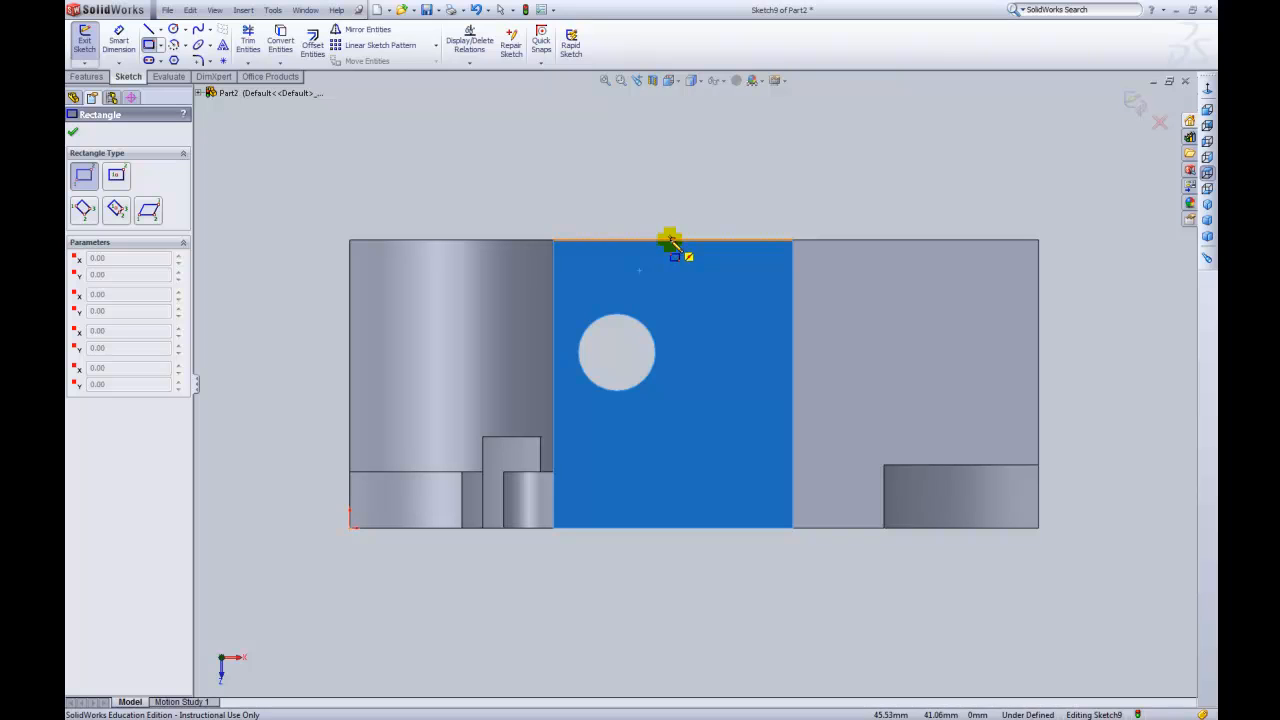
click(670, 240)
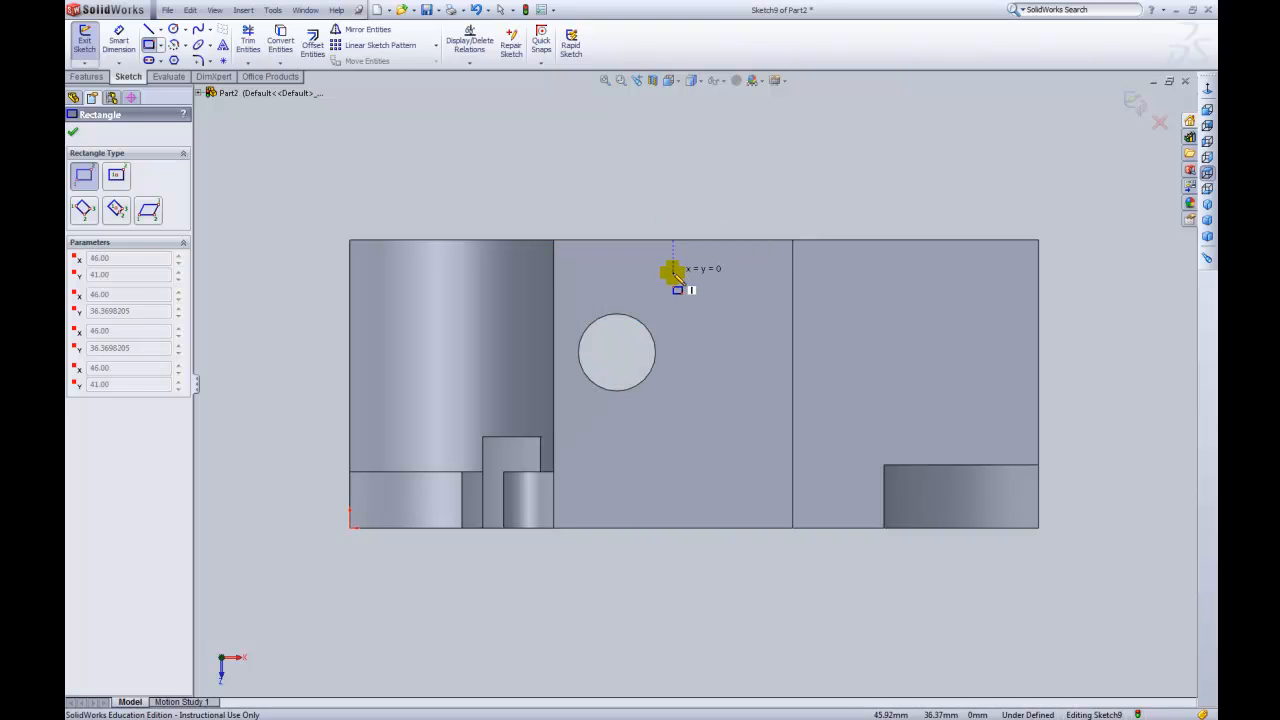
key(Escape)
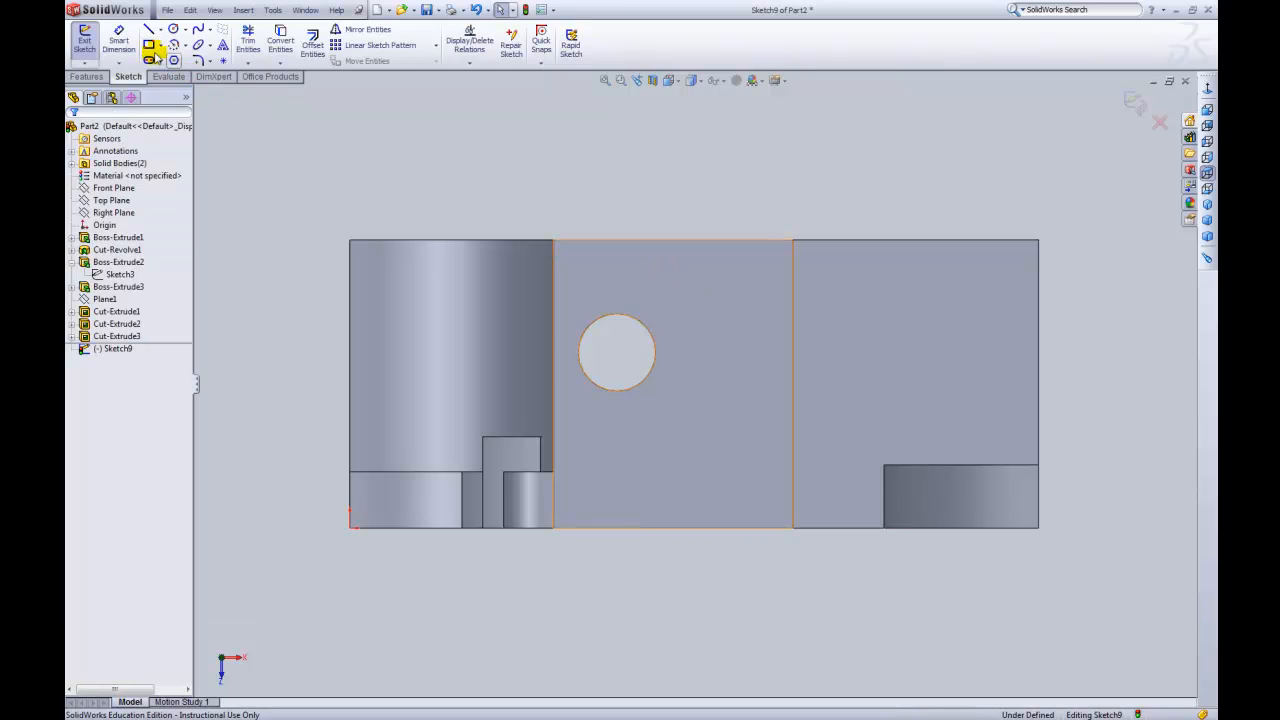
click(148, 45)
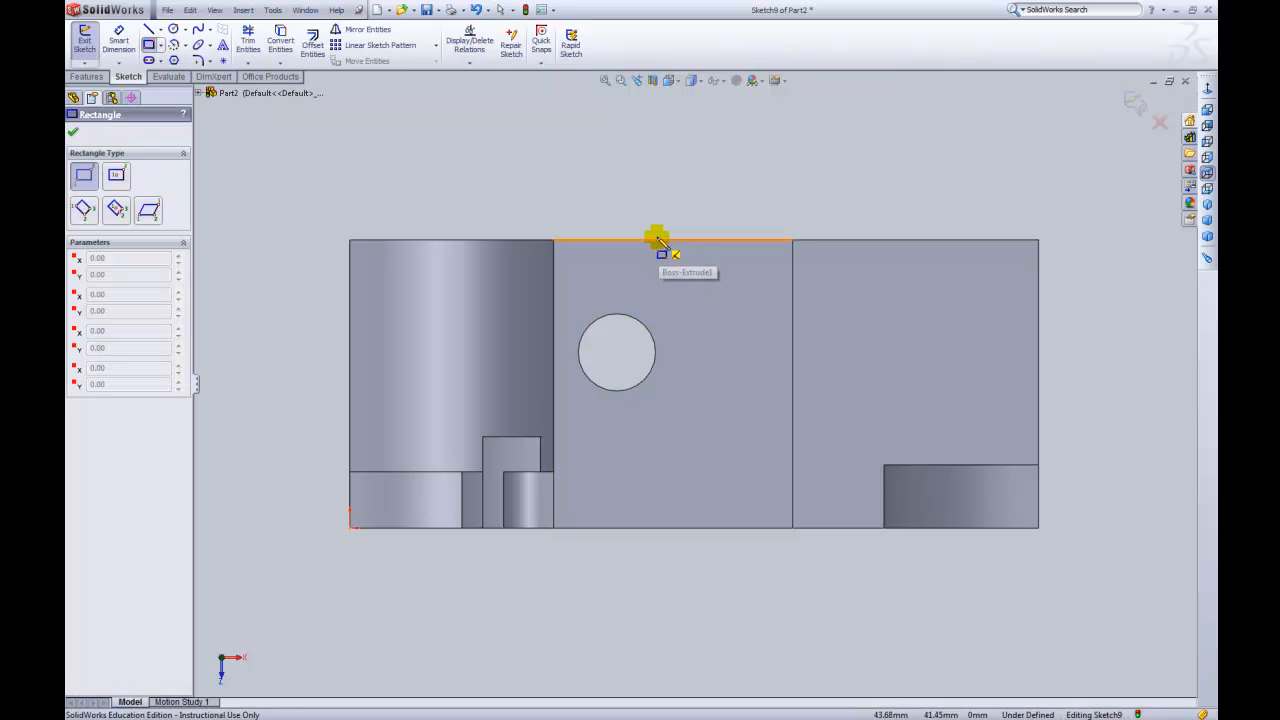
click(657, 240)
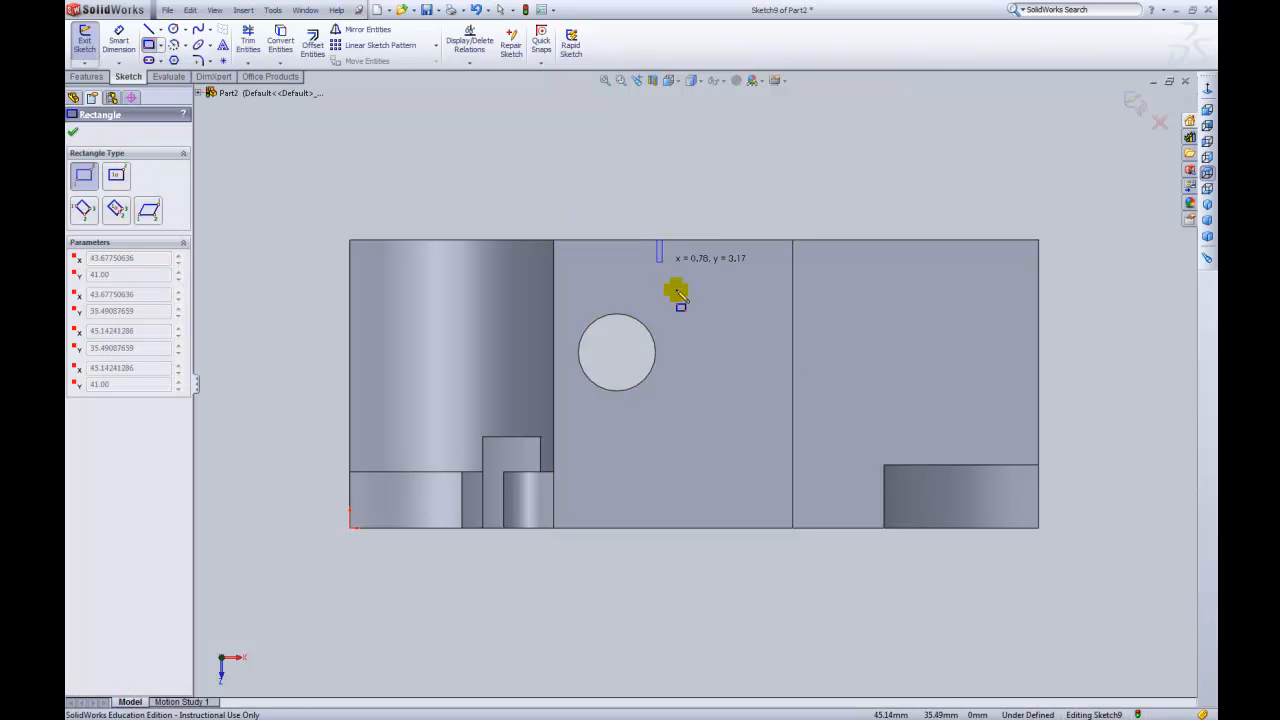
click(1038, 307)
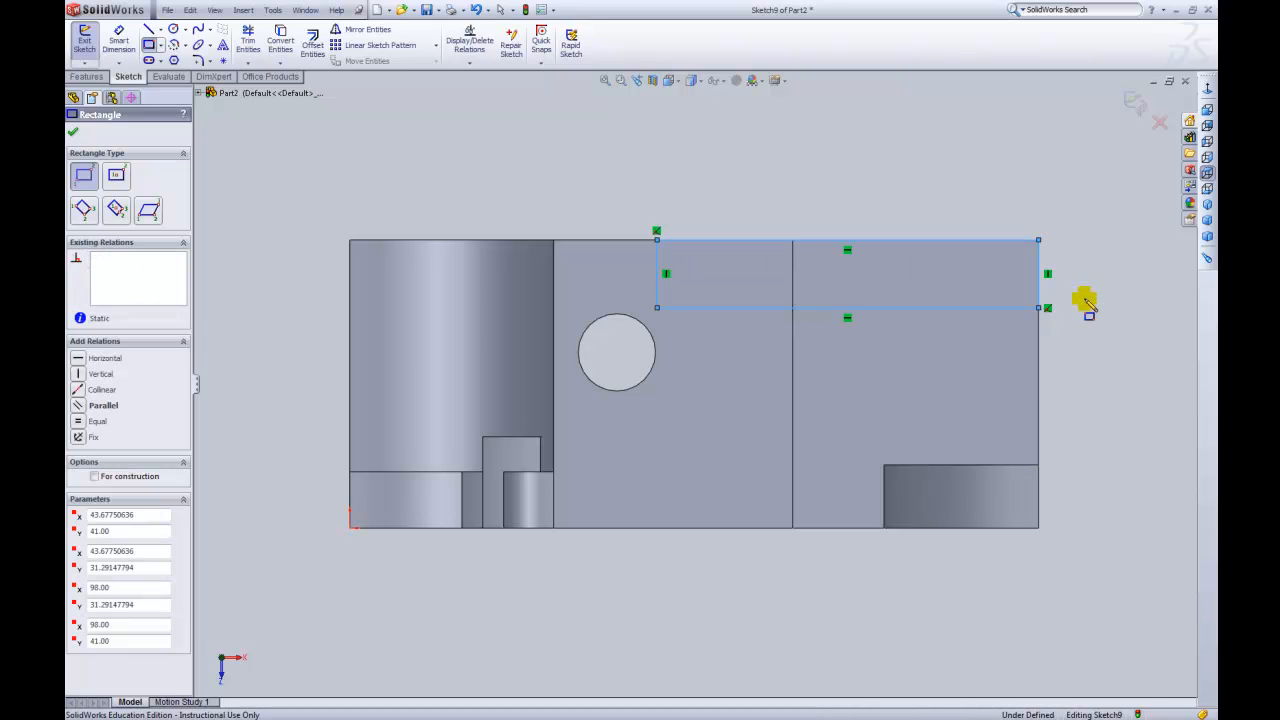
- Dimension the rectangle's long horizontal side and set it to 51 mm
click(117, 42)
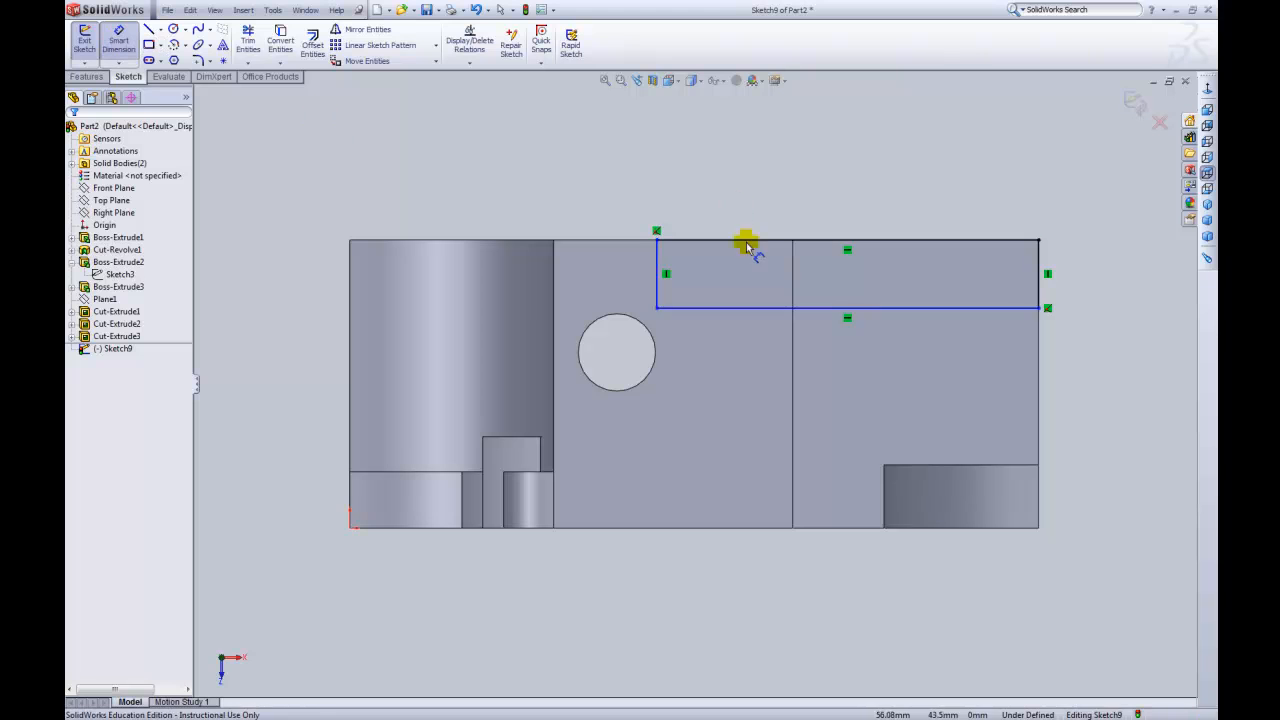
click(810, 313)
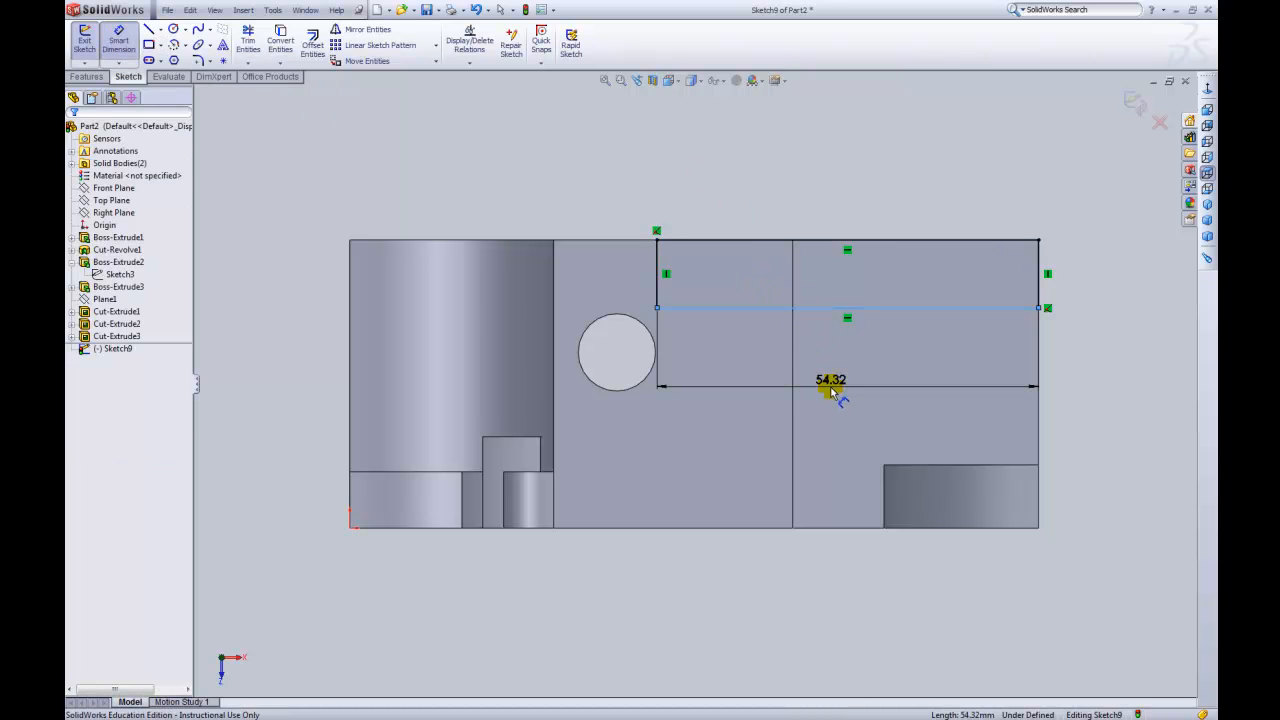
click(831, 392)
text(51)
key(Return)
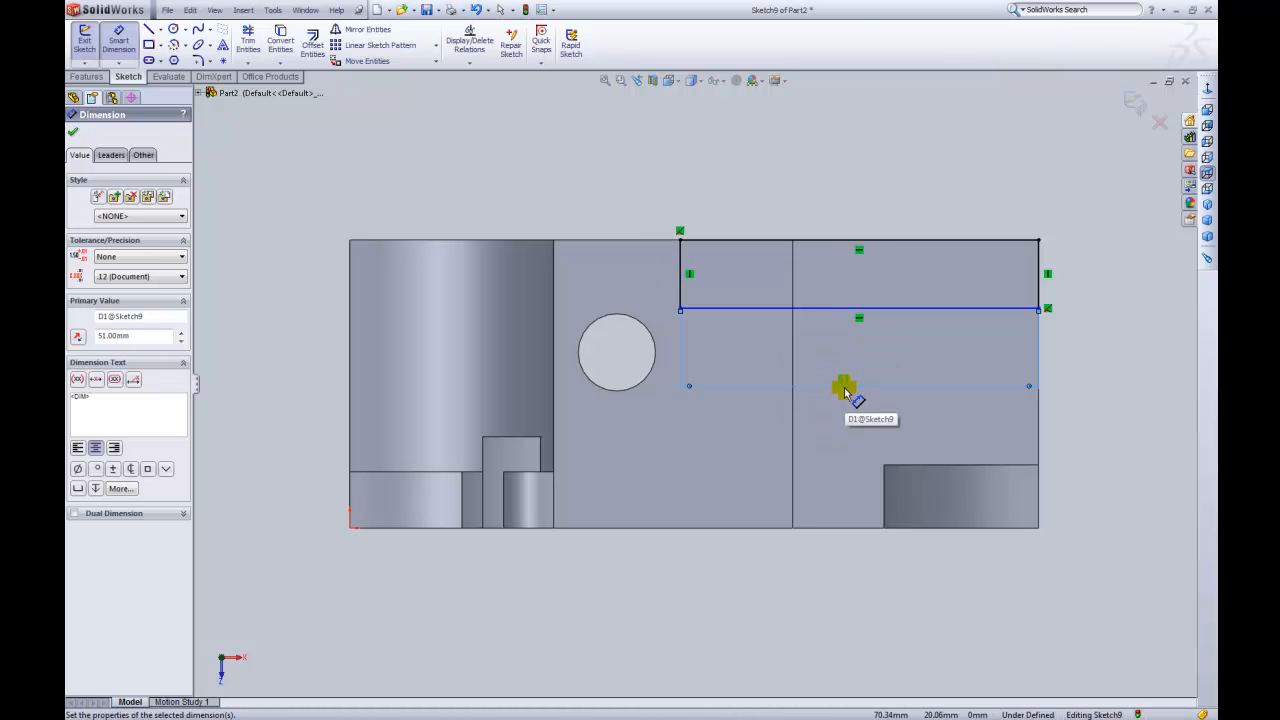
- Dimension the rectangle's short vertical side and set it to 13 mm
click(679, 275)
click(651, 273)
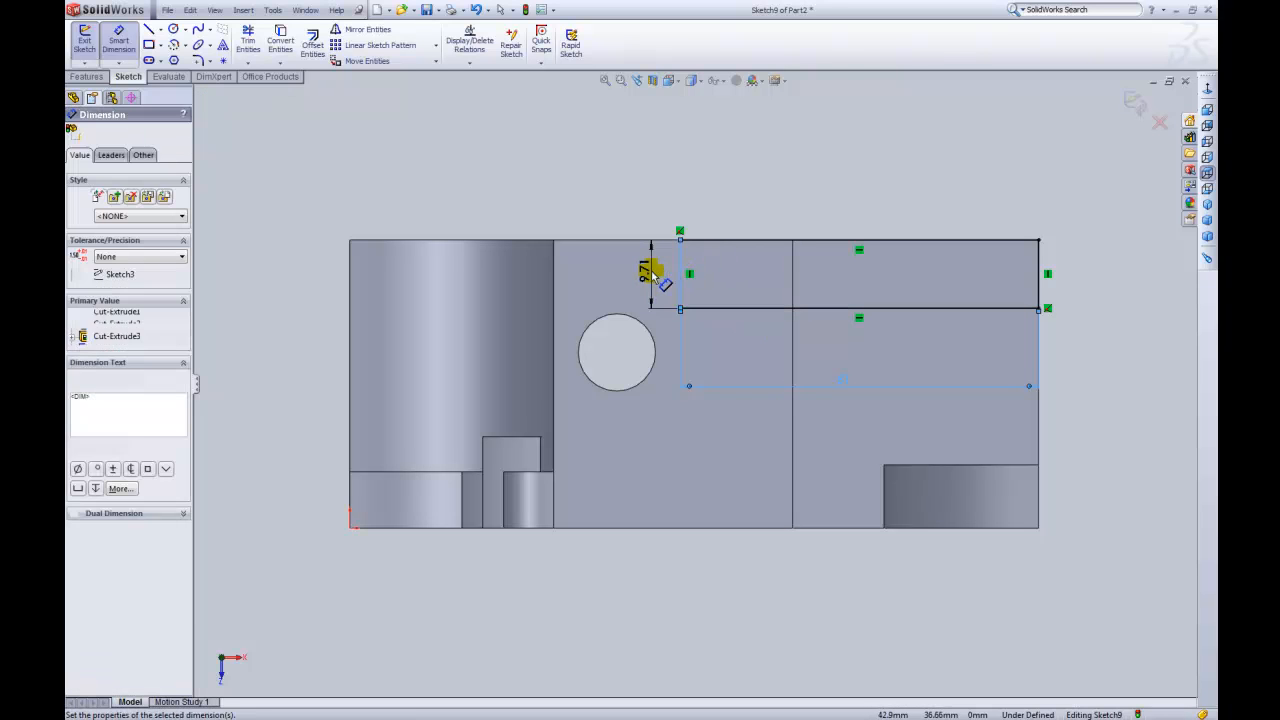
text(13)
key(Return)
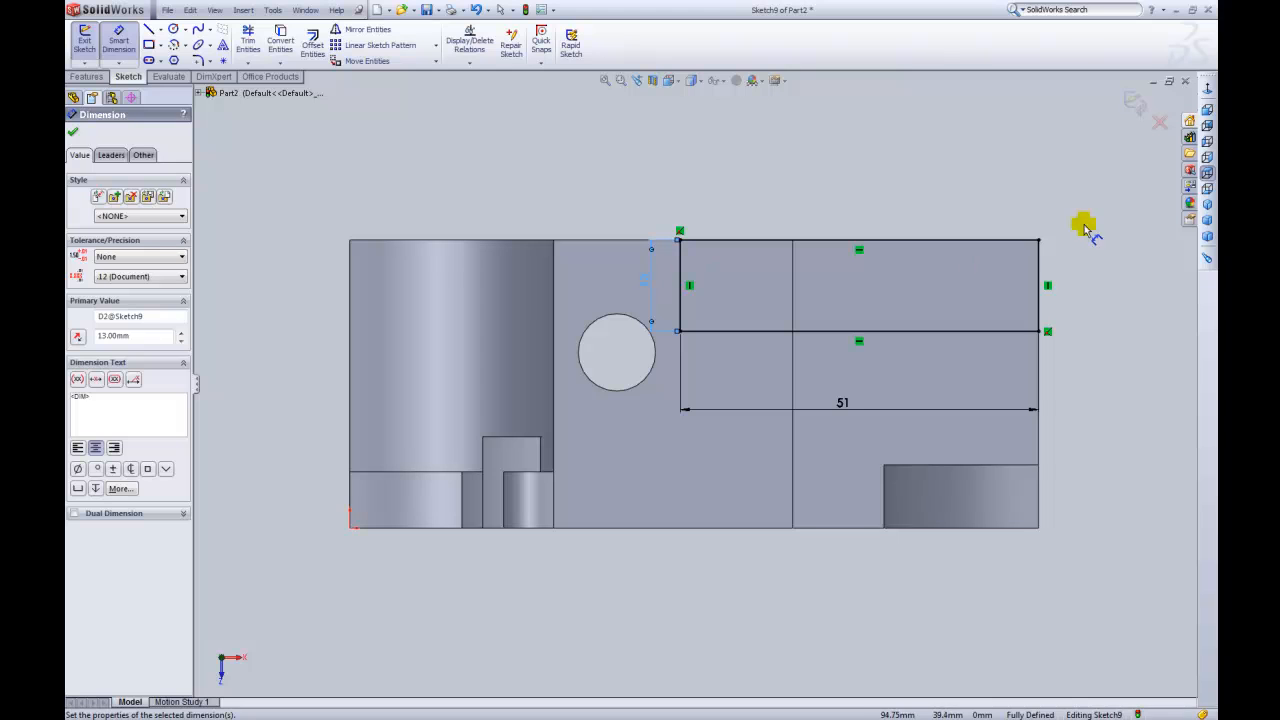
- Finish the sketch and cut-extrude the 51 by 13 mm rectangle Through All
click(1138, 101)
click(1138, 101)
click(262, 48)
click(110, 132)
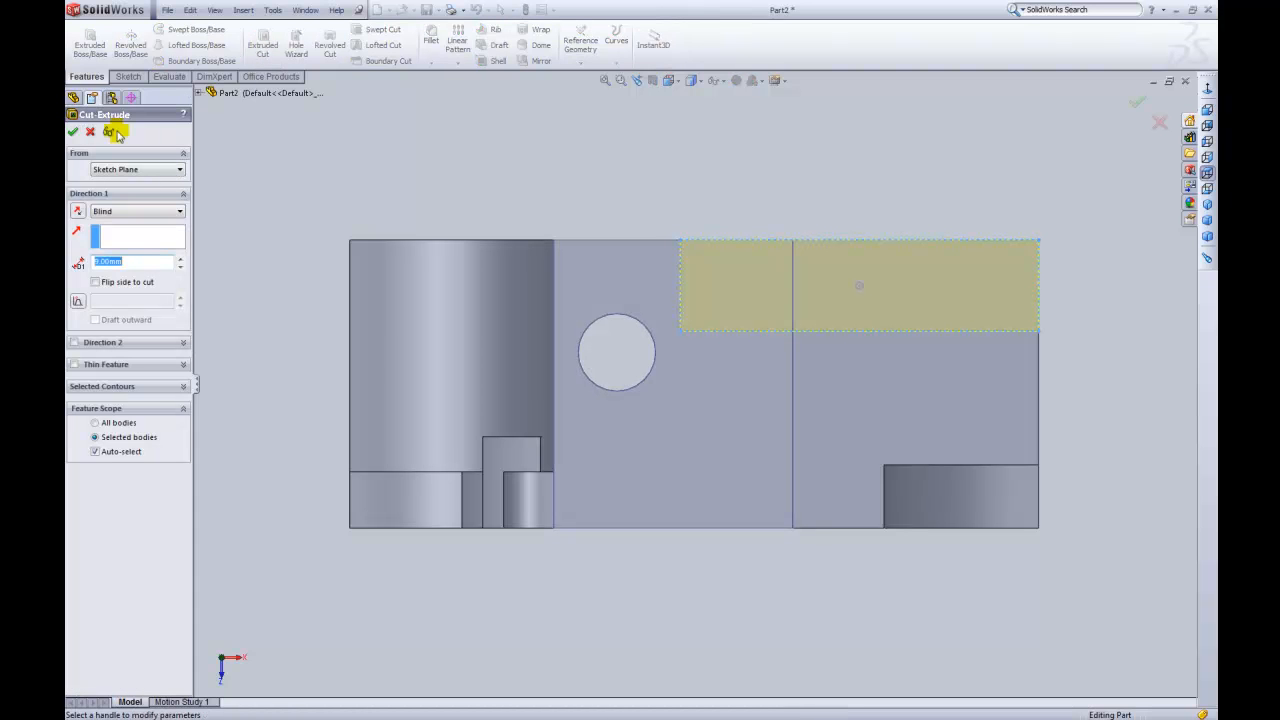
click(109, 211)
click(114, 233)
click(73, 131)
- Set up an angle-distance chamfer of 14 mm and 30 degrees on the raised block's short outer top edge beside the 11 mm hole
middle_drag(917, 274, 997, 423)
scroll(460, 537, down, 1)
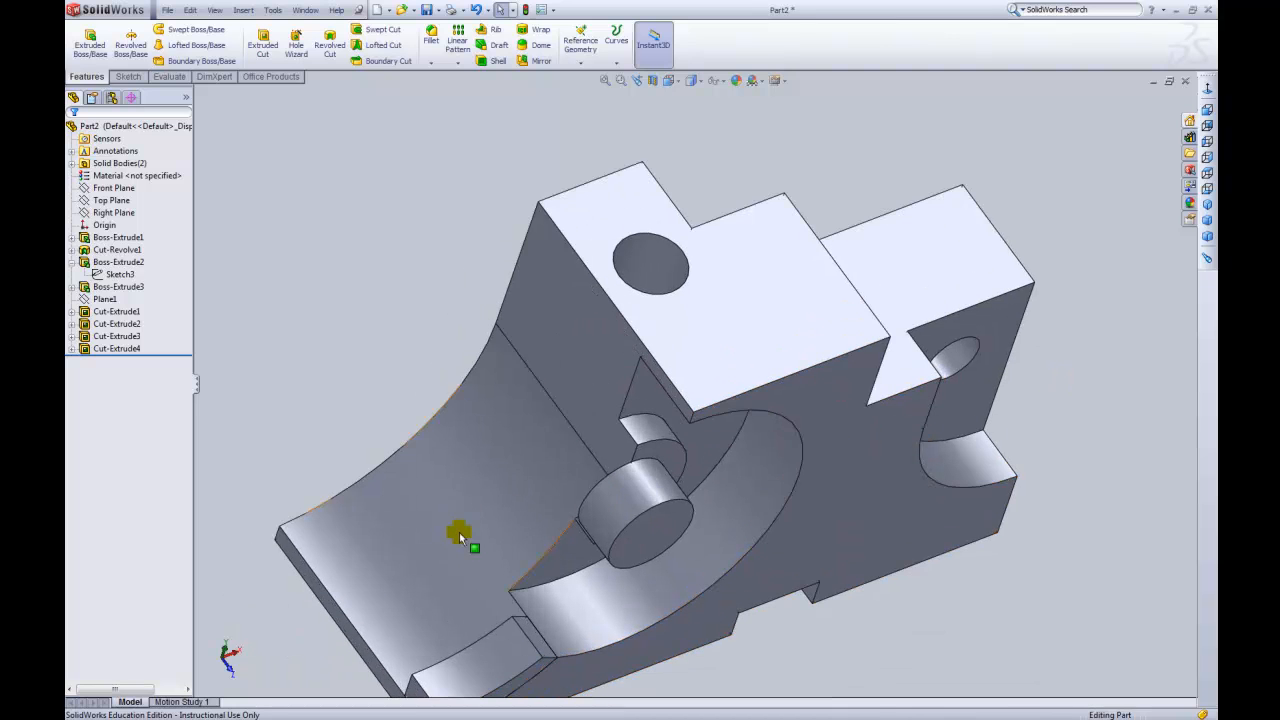
scroll(594, 488, up, 1)
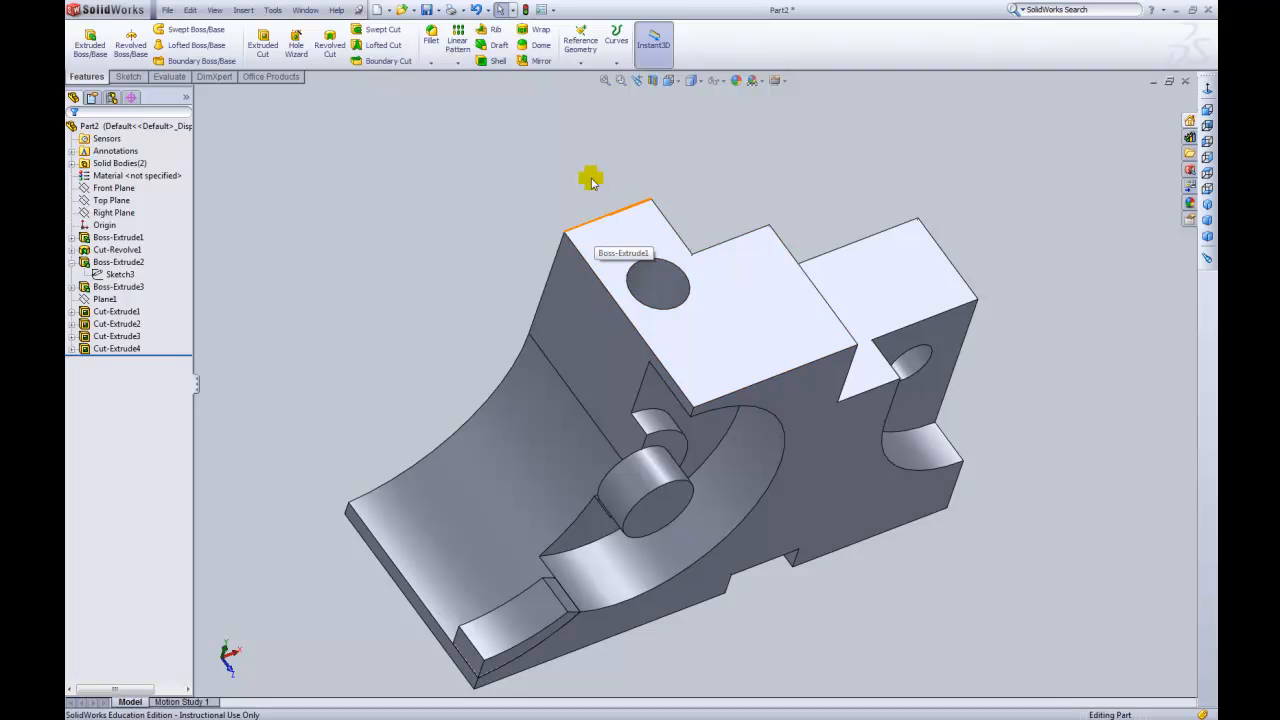
middle_drag(683, 251, 800, 169)
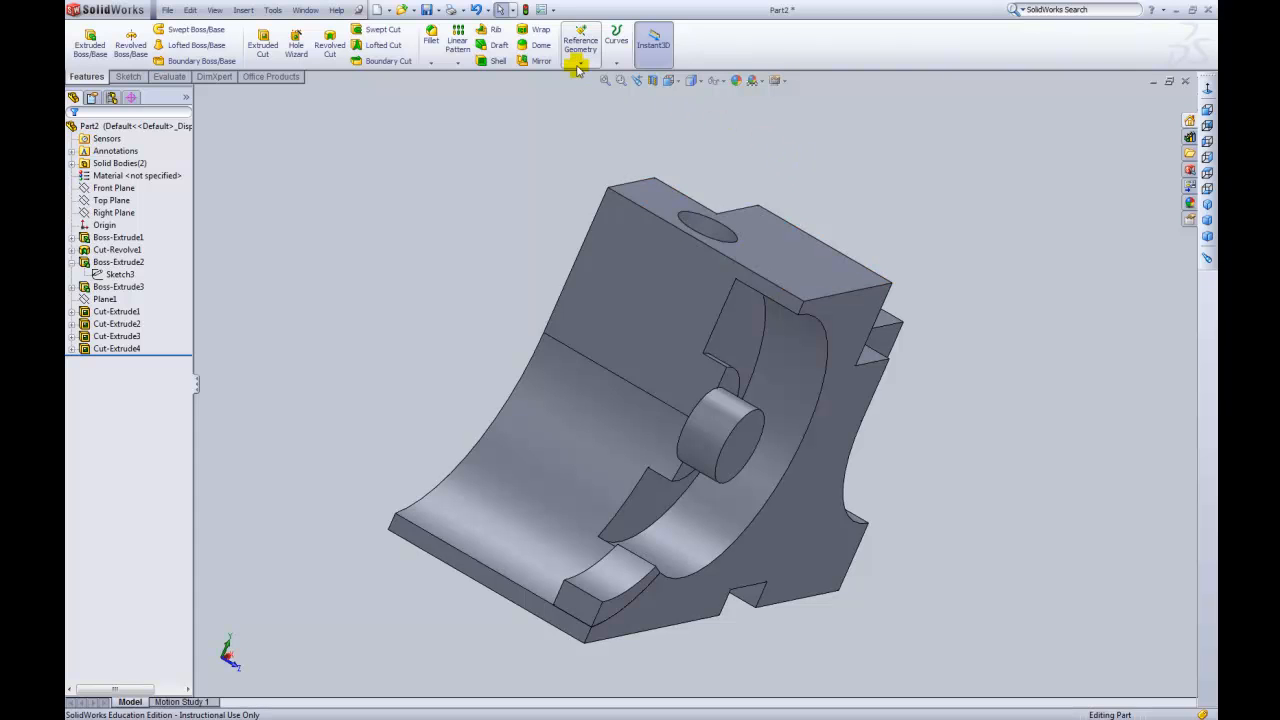
click(434, 64)
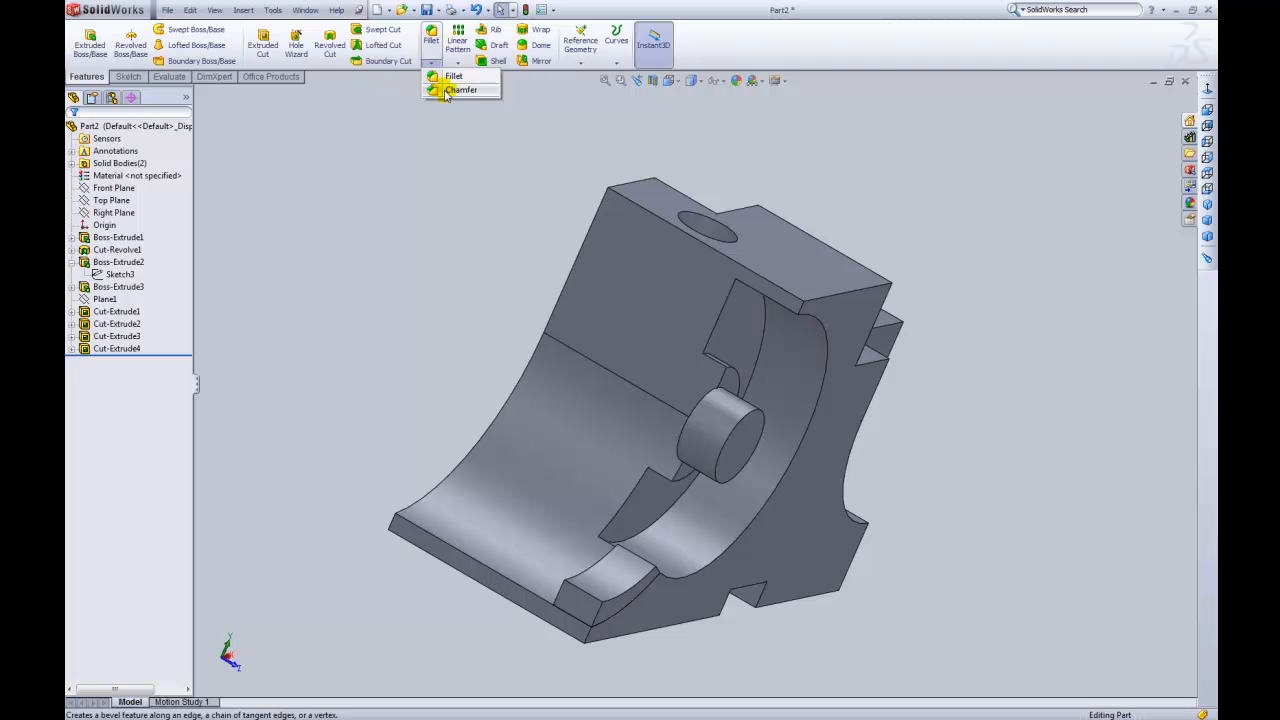
click(446, 91)
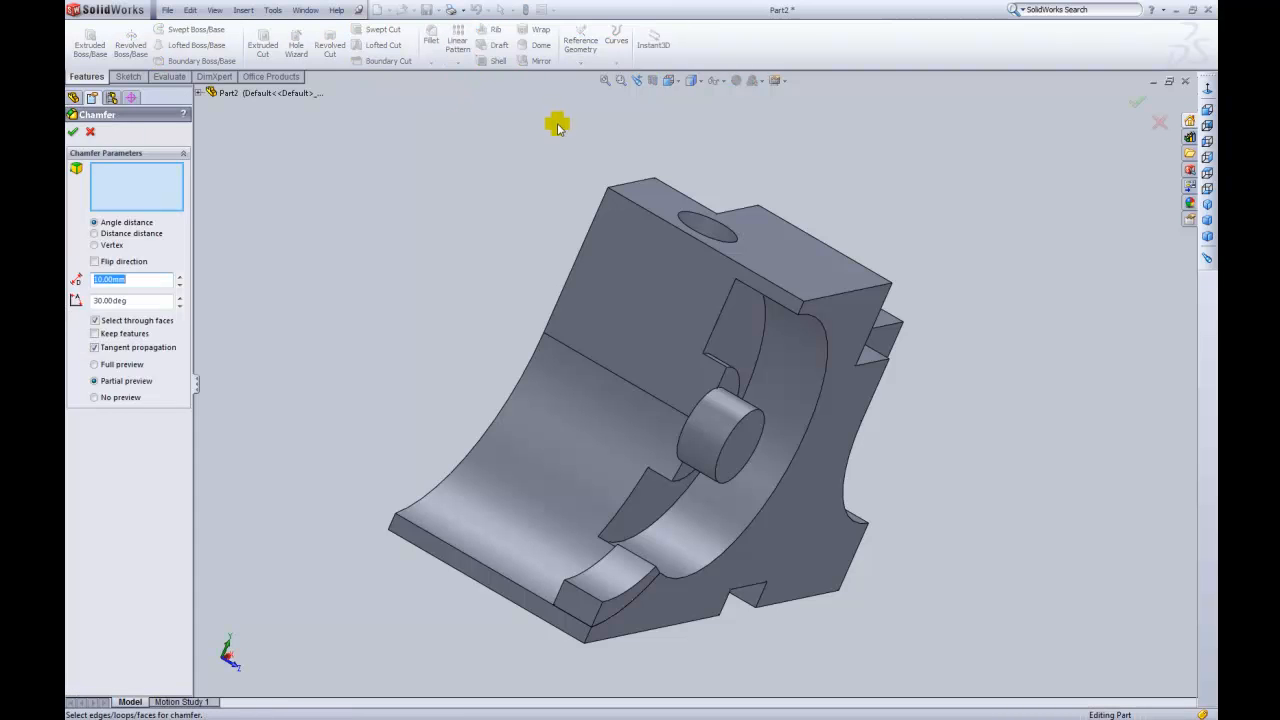
click(626, 187)
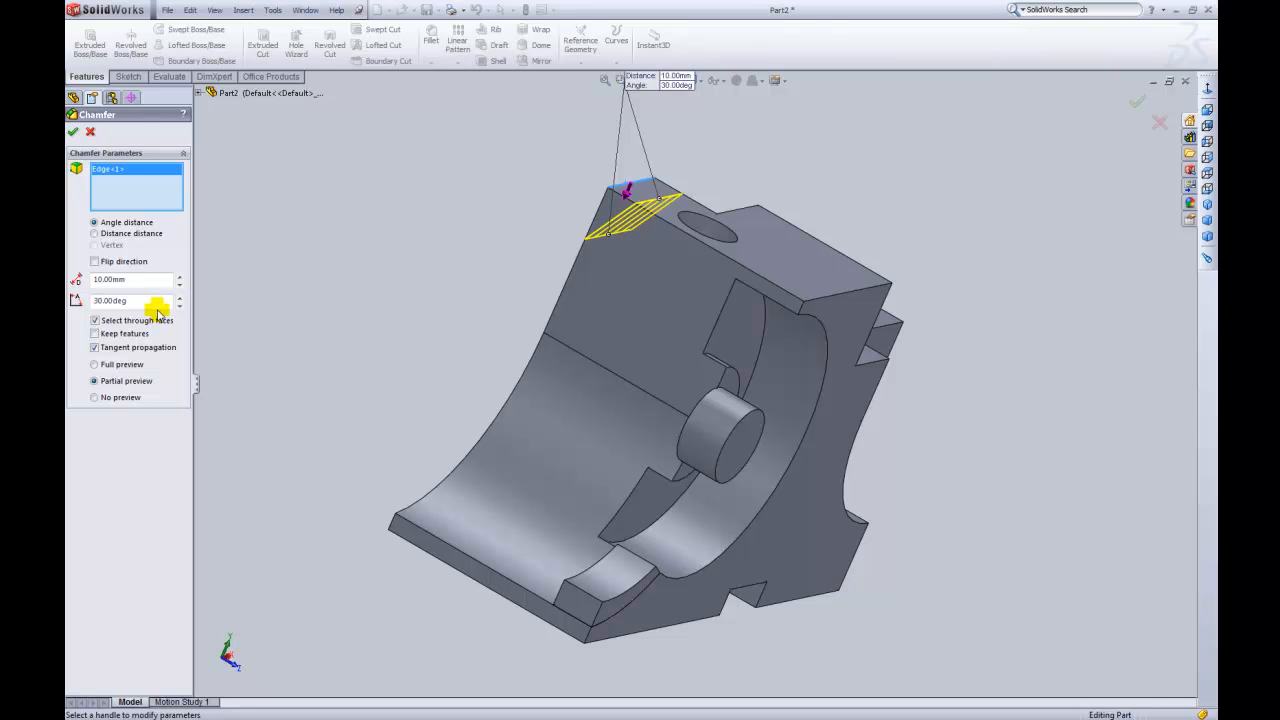
double_click(110, 300)
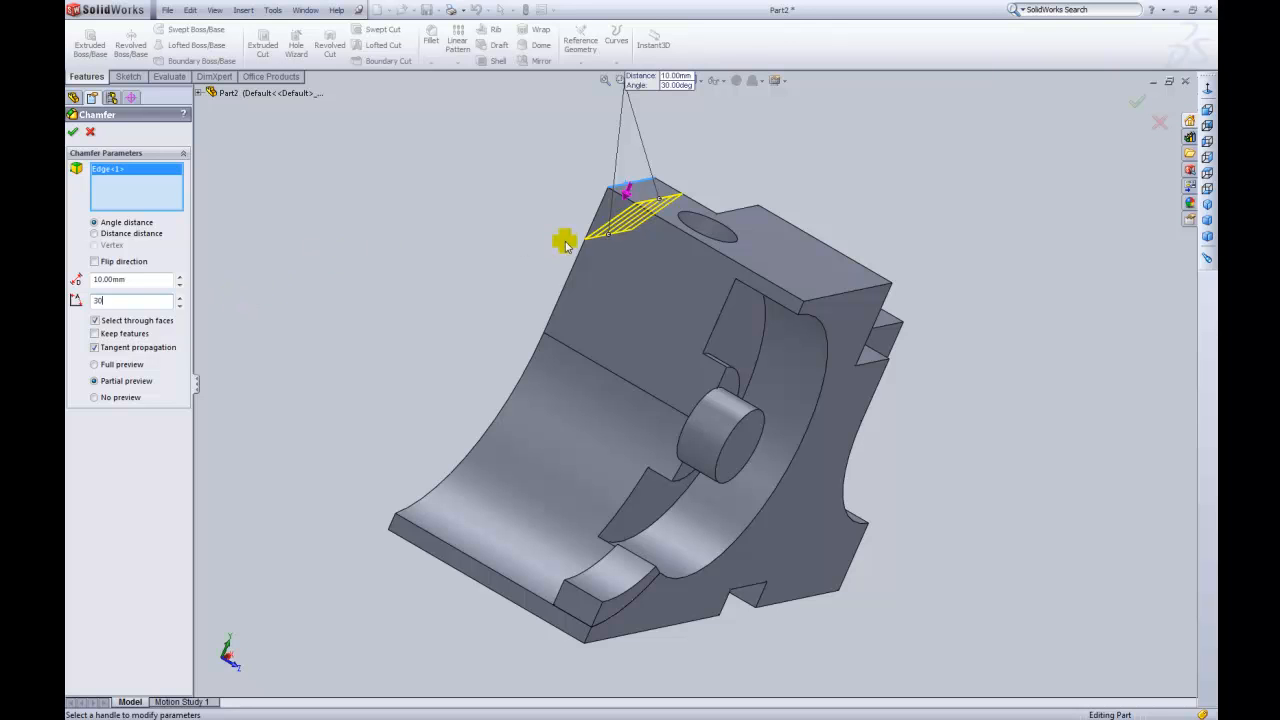
click(637, 197)
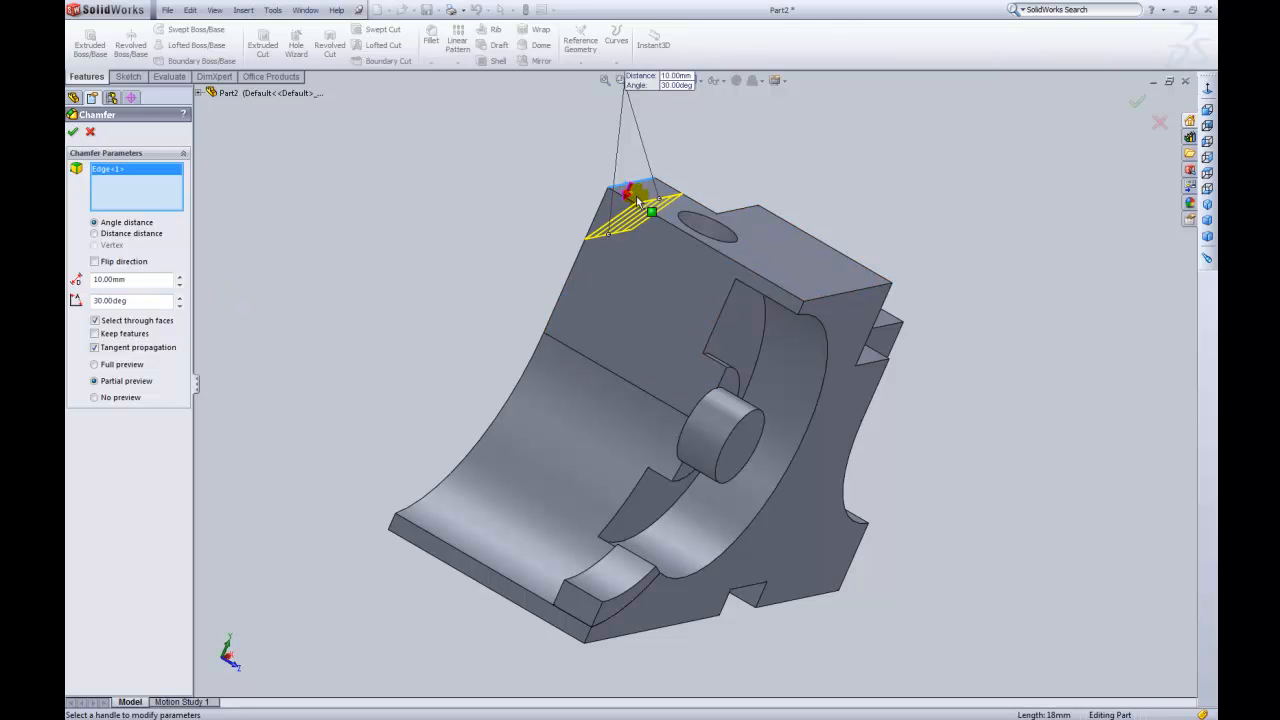
click(129, 279)
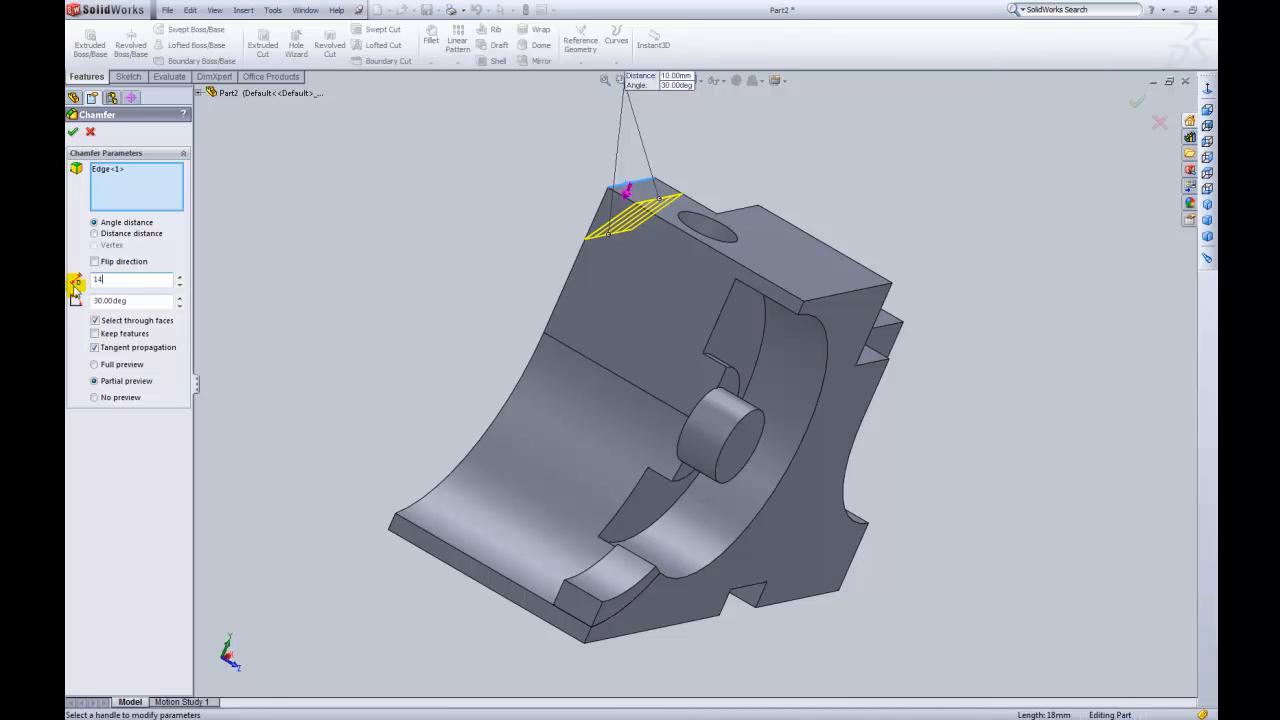
key(Tab)
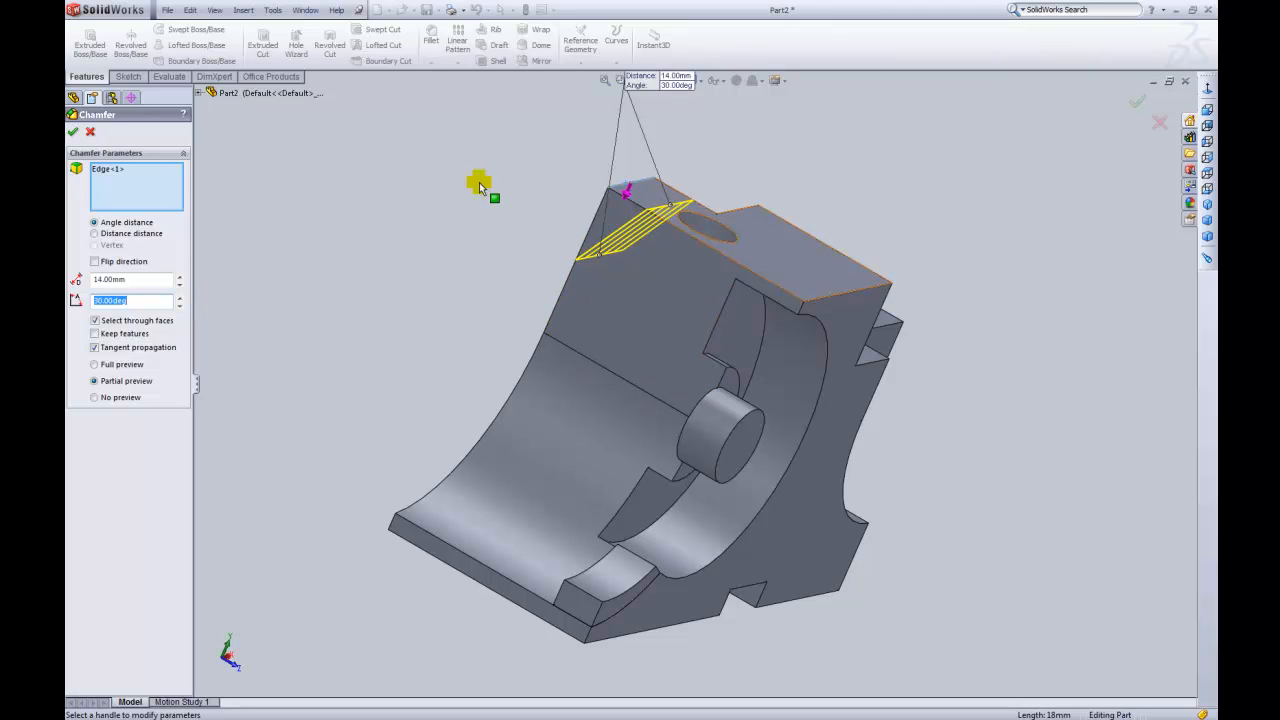
- Preview the chamfer in the flipped direction, restore the unflipped direction and accept the chamfer
click(625, 195)
drag(641, 196, 452, 203)
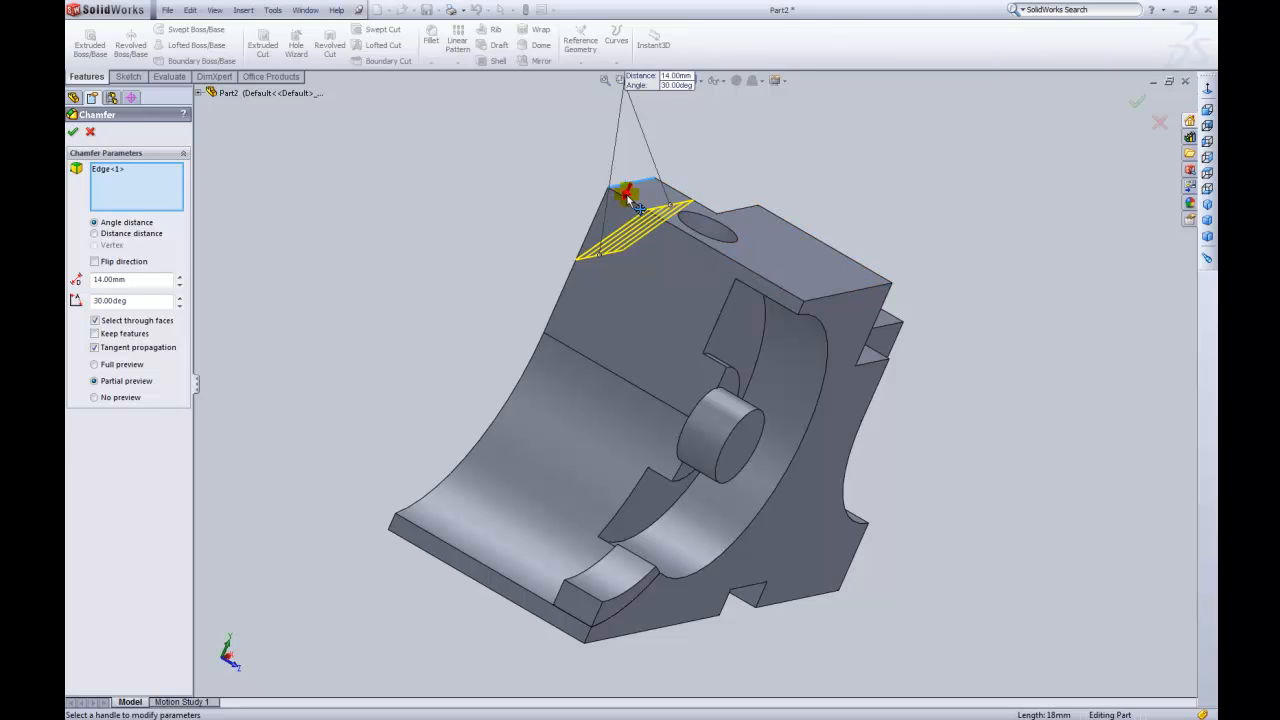
click(626, 196)
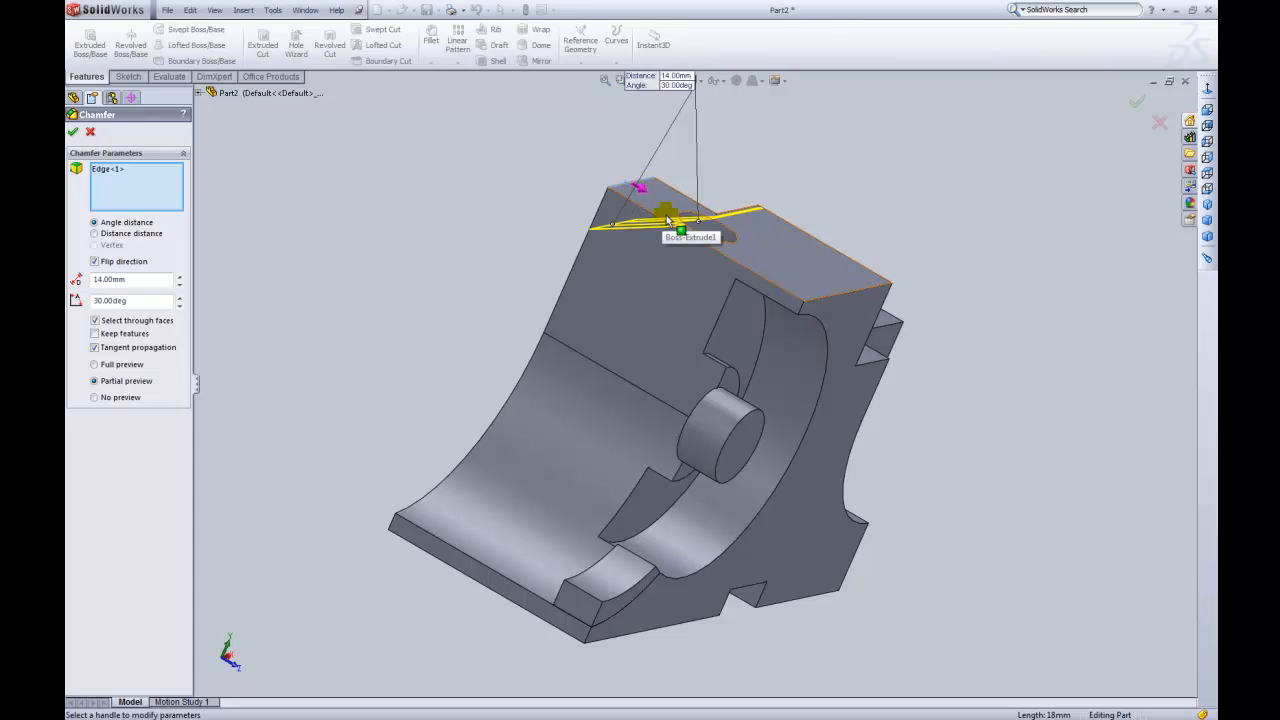
click(645, 194)
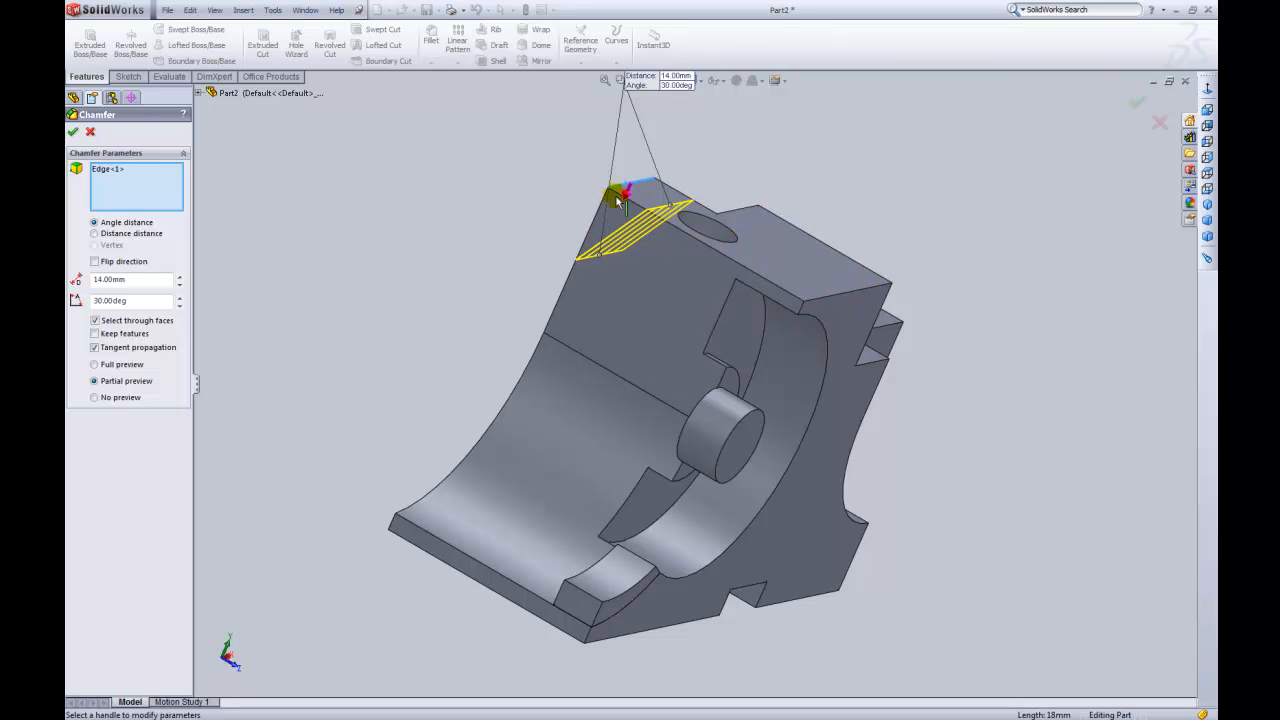
click(1140, 100)
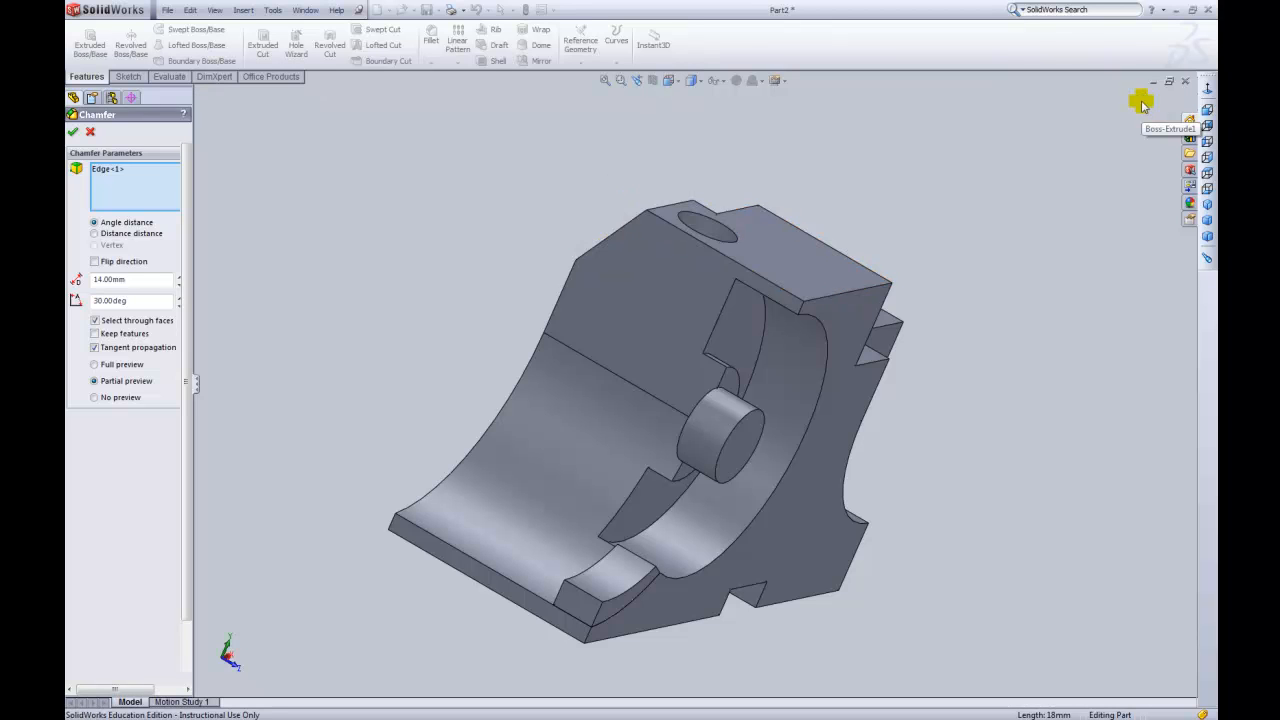
- Collapse Boss-Extrude2 in the feature tree and switch to the open Tool Holder 2 demo part
scroll(924, 310, up, 2)
middle_drag(924, 312, 880, 312)
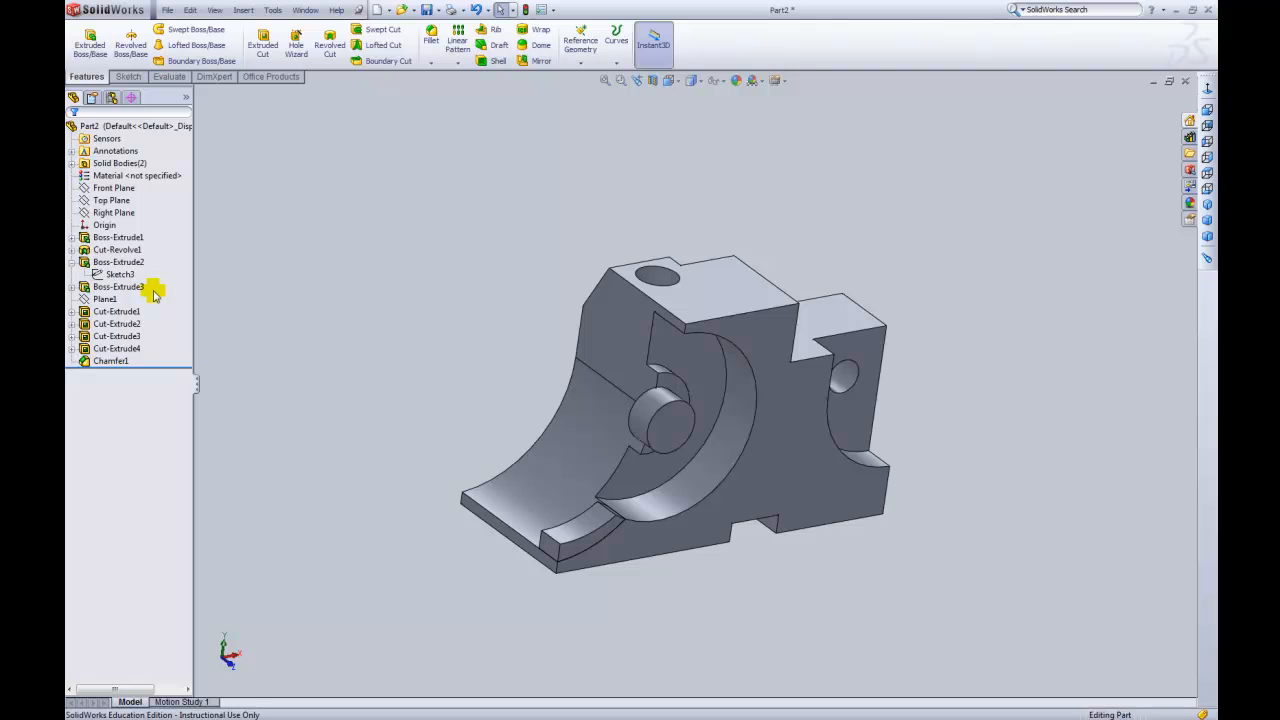
click(72, 263)
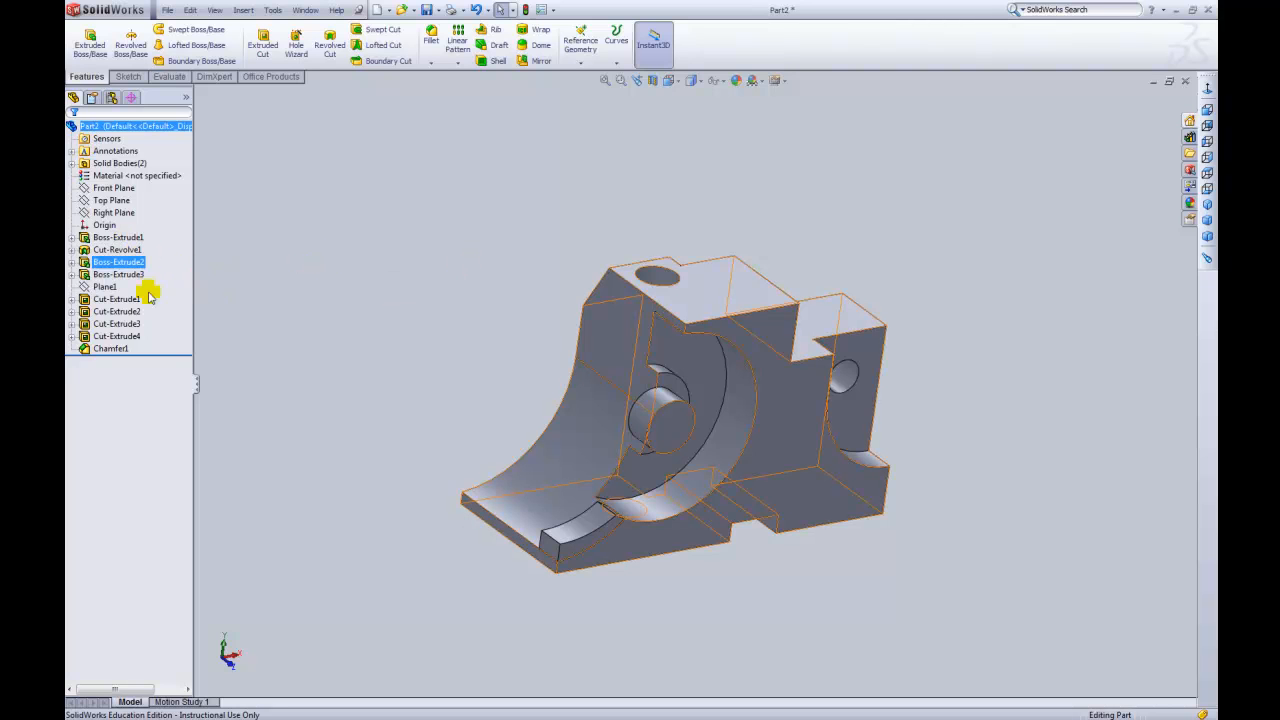
click(106, 287)
click(403, 284)
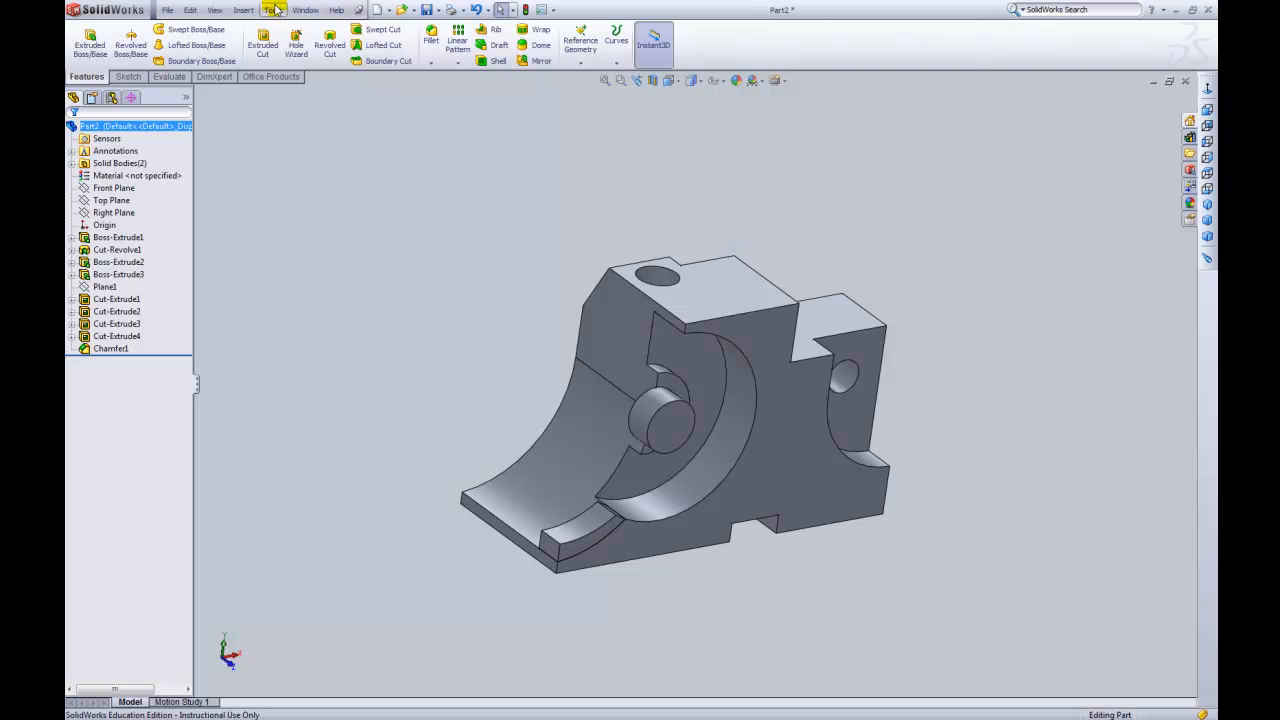
click(305, 10)
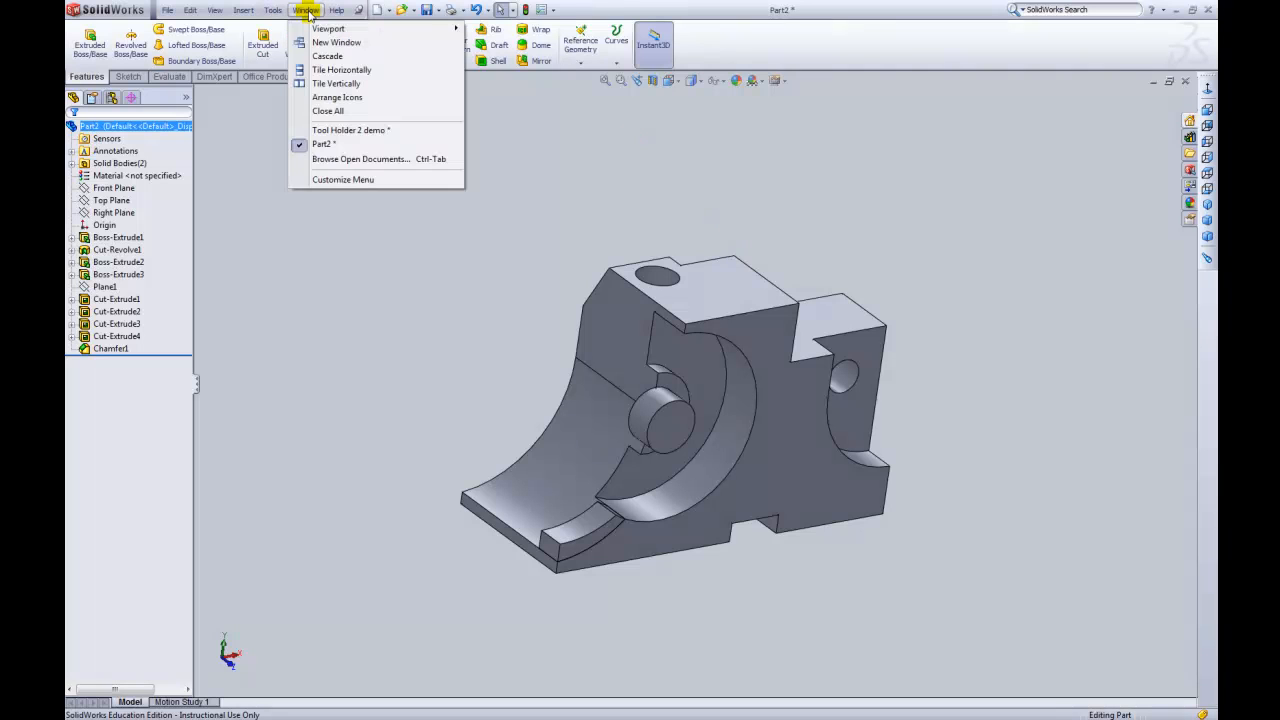
click(366, 131)
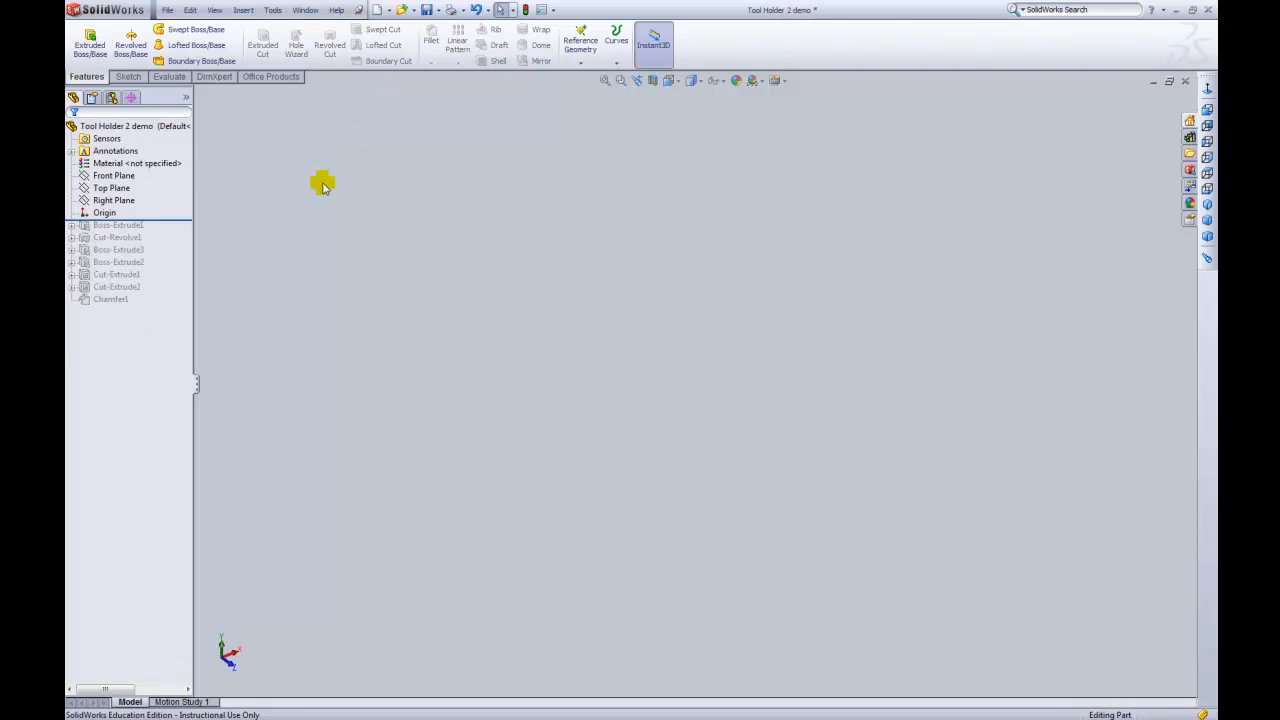
- Roll the Tool Holder 2 demo feature history forward to just after Boss-Extrude1
drag(178, 220, 175, 232)
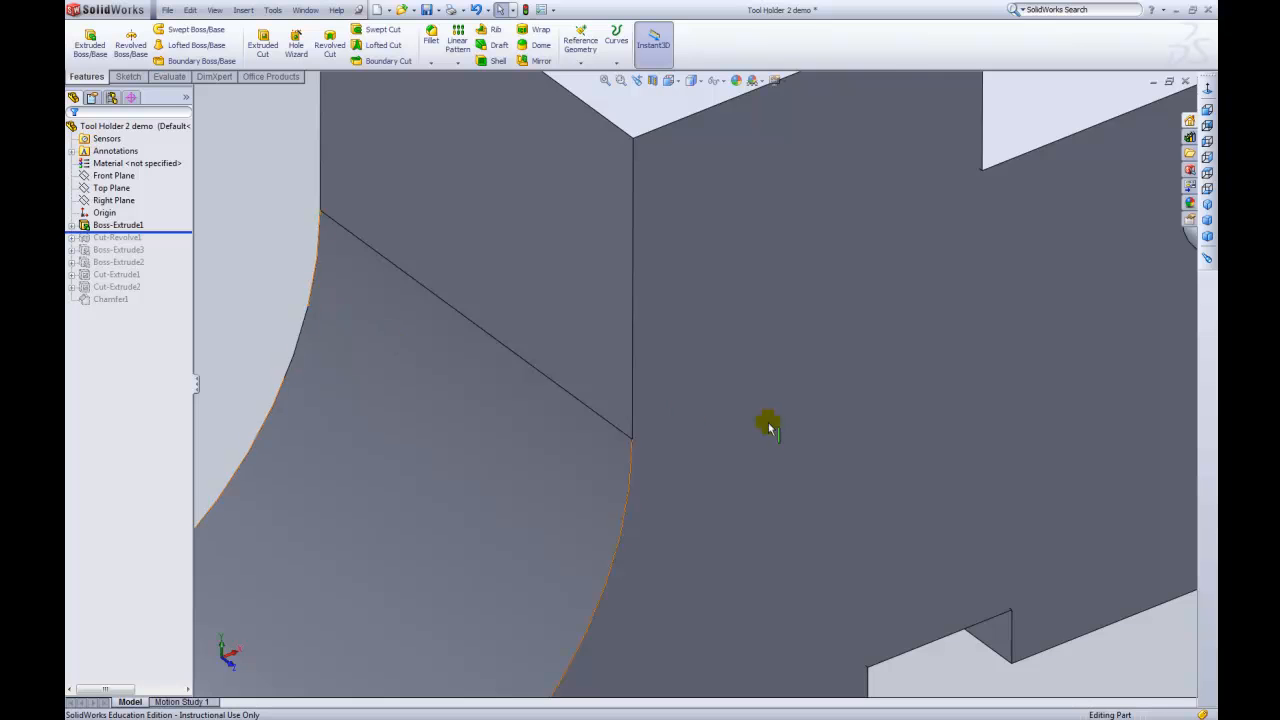
scroll(769, 418, up, 2)
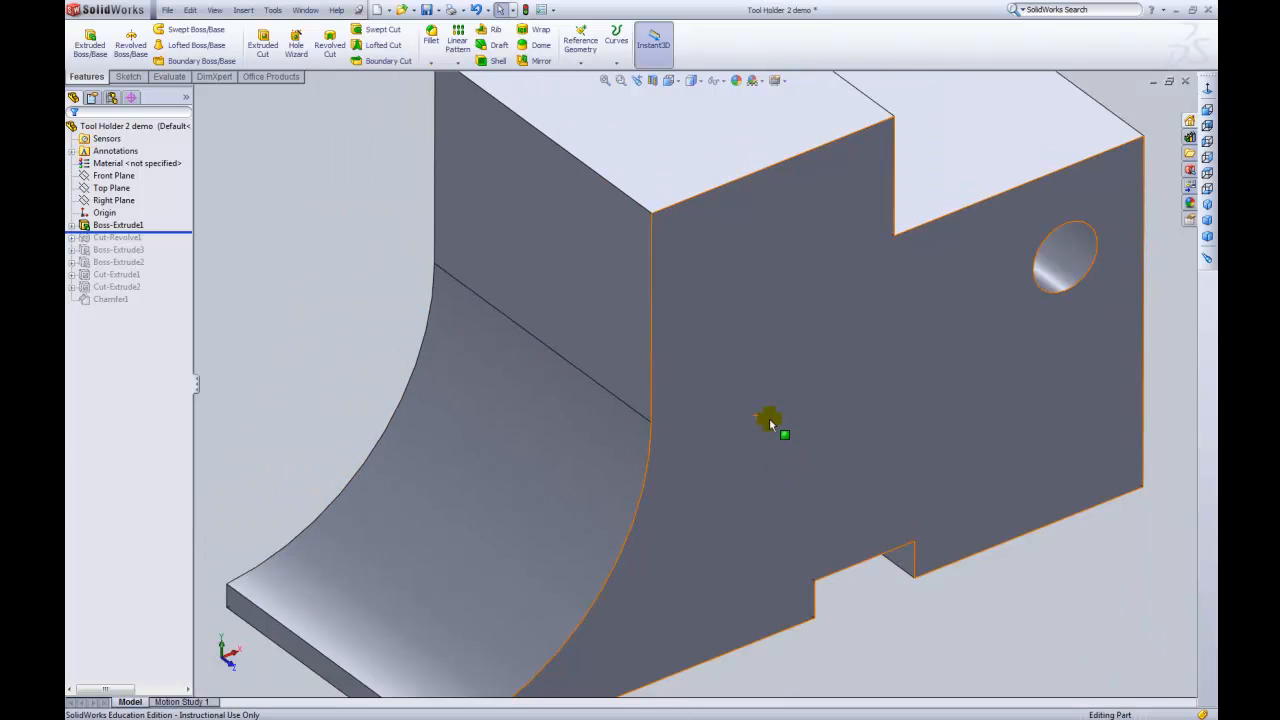
scroll(771, 415, up, 2)
scroll(772, 403, up, 3)
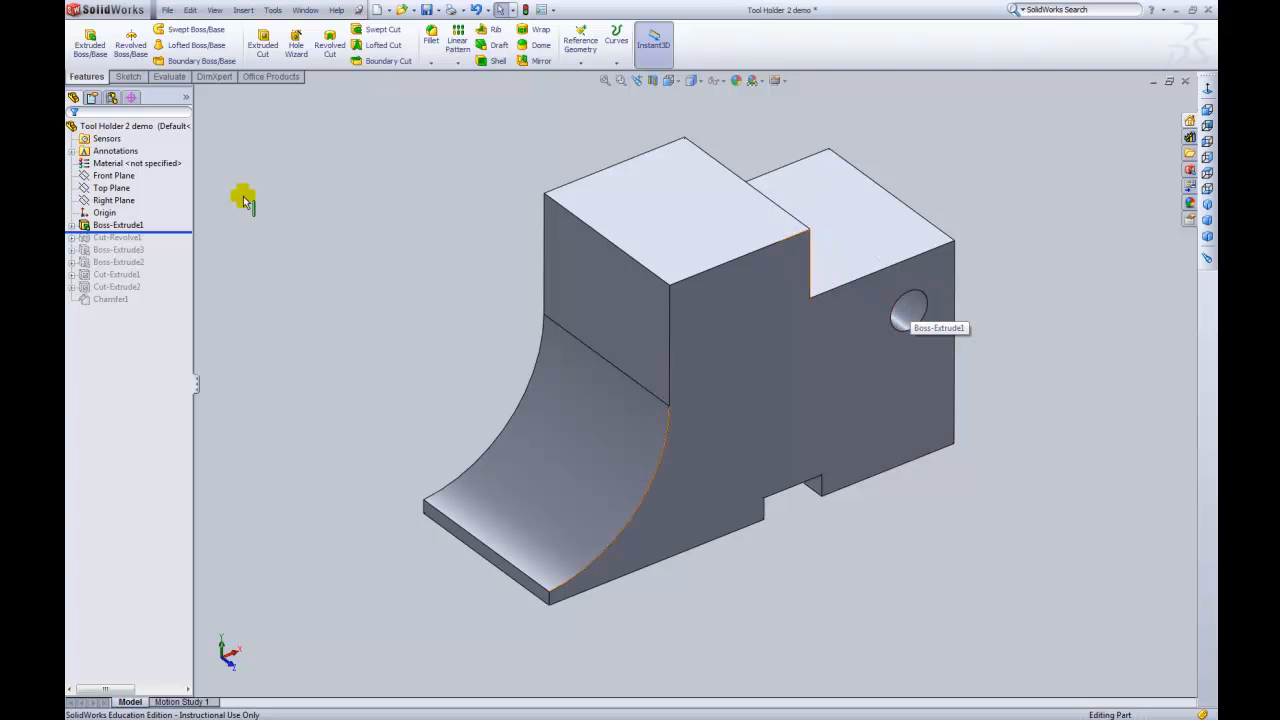
- Roll the feature history forward one feature at a time through Cut-Revolve1, Boss-Extrude3 and Boss-Extrude2
drag(170, 232, 167, 244)
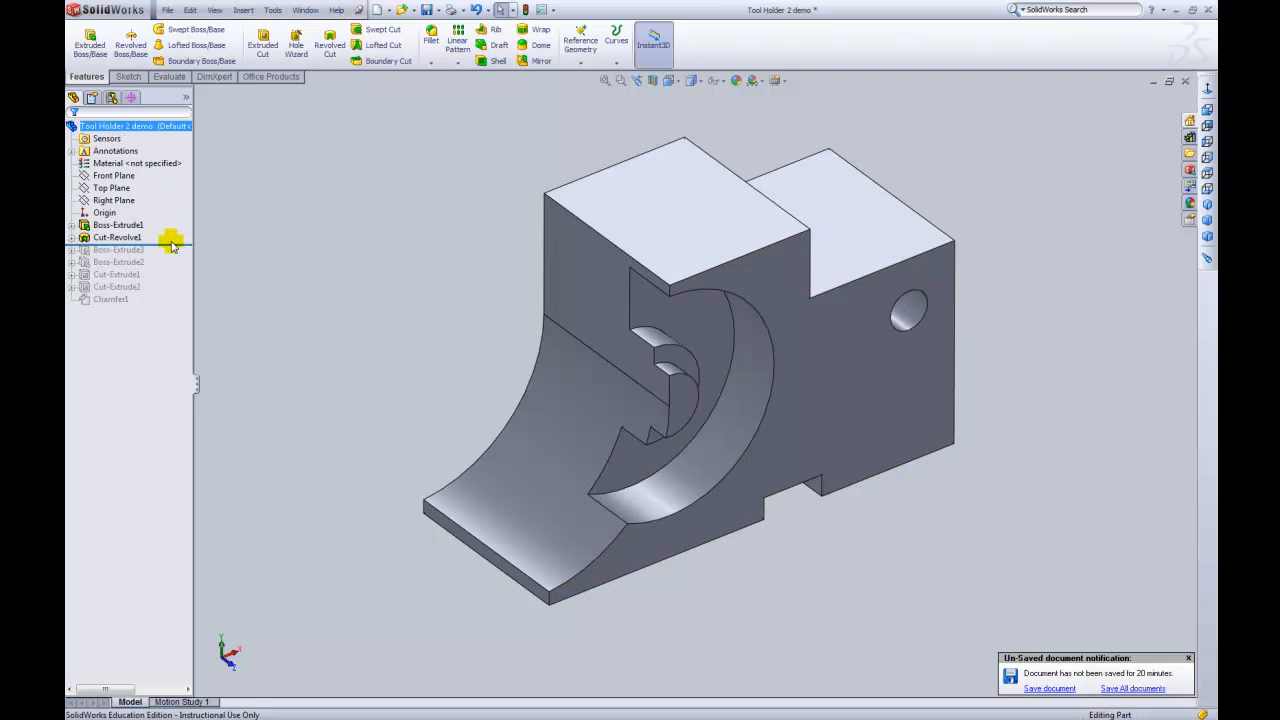
drag(175, 244, 171, 257)
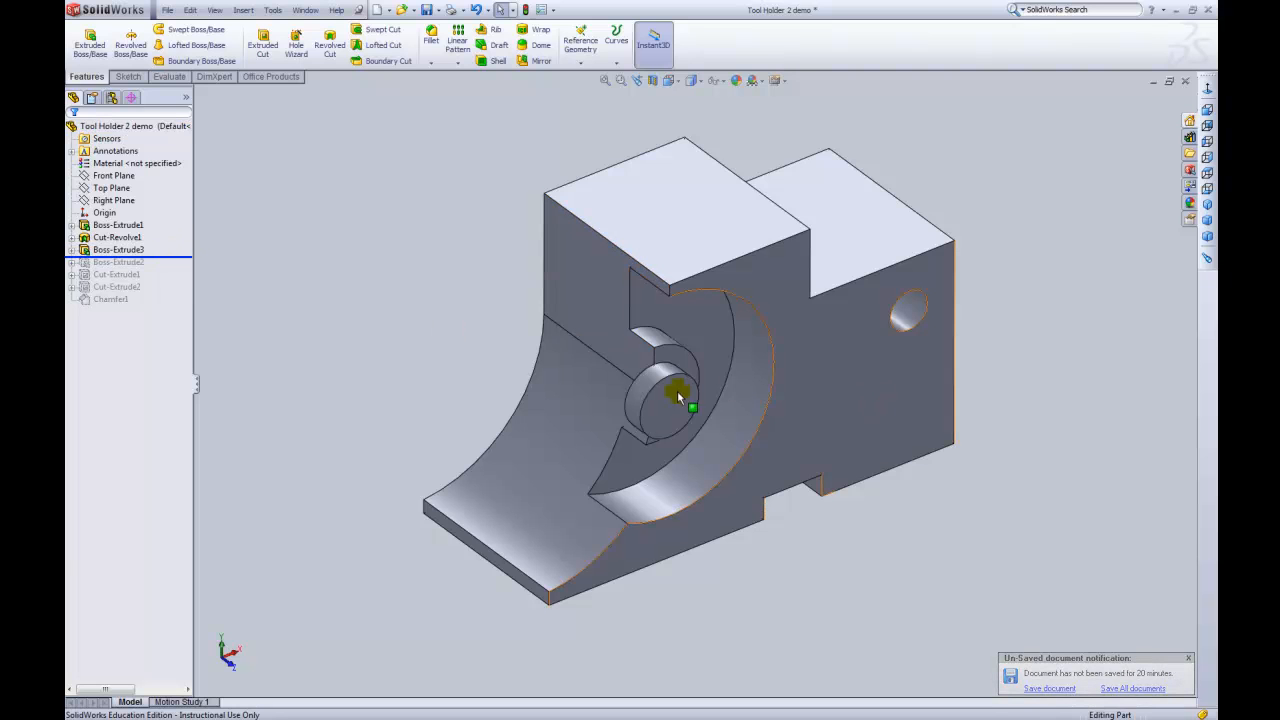
drag(186, 256, 180, 267)
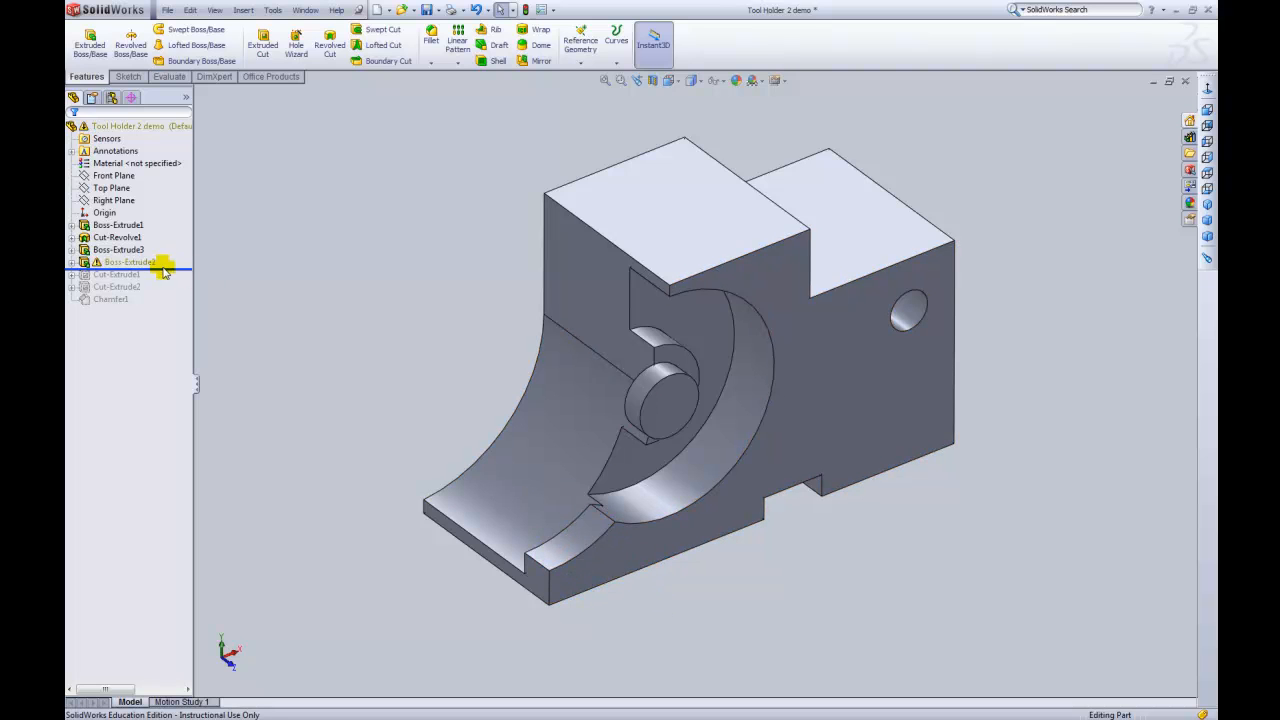
- Step the feature history through Cut-Extrude1 and Cut-Extrude2, comparing the part before and after the latter, and roll forward past Chamfer1
drag(170, 268, 170, 281)
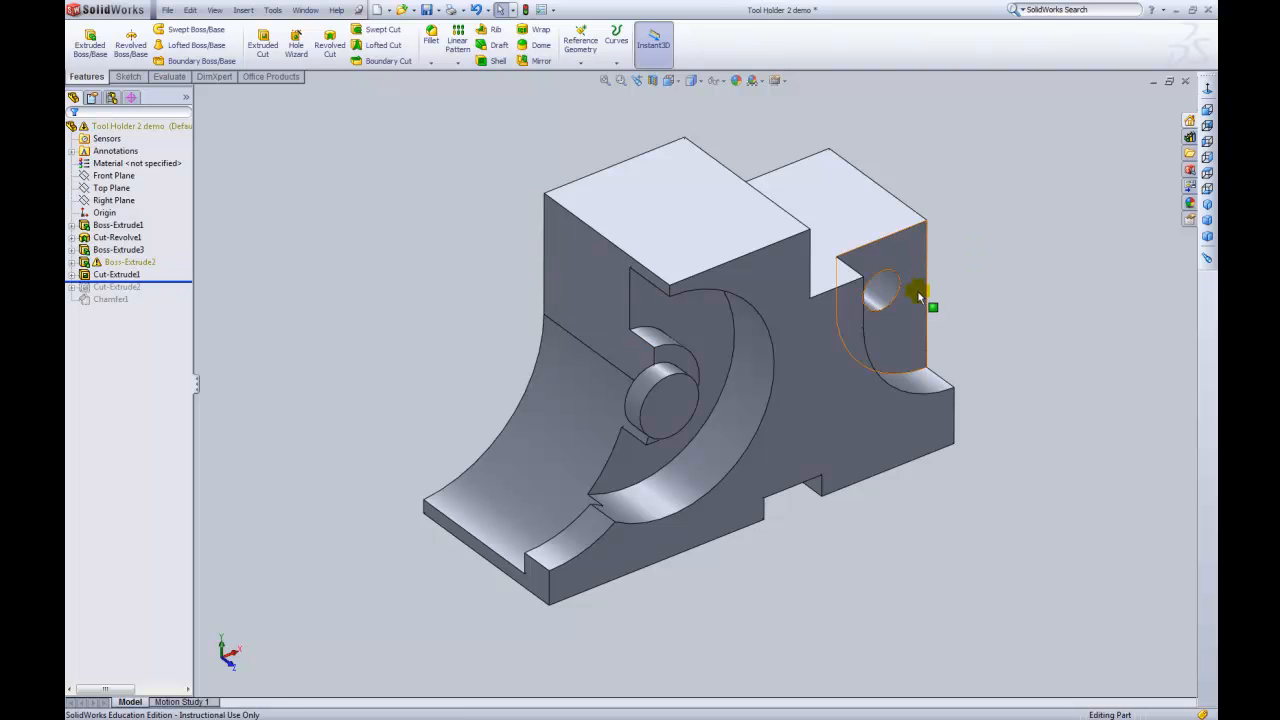
drag(175, 281, 176, 293)
middle_drag(583, 166, 537, 209)
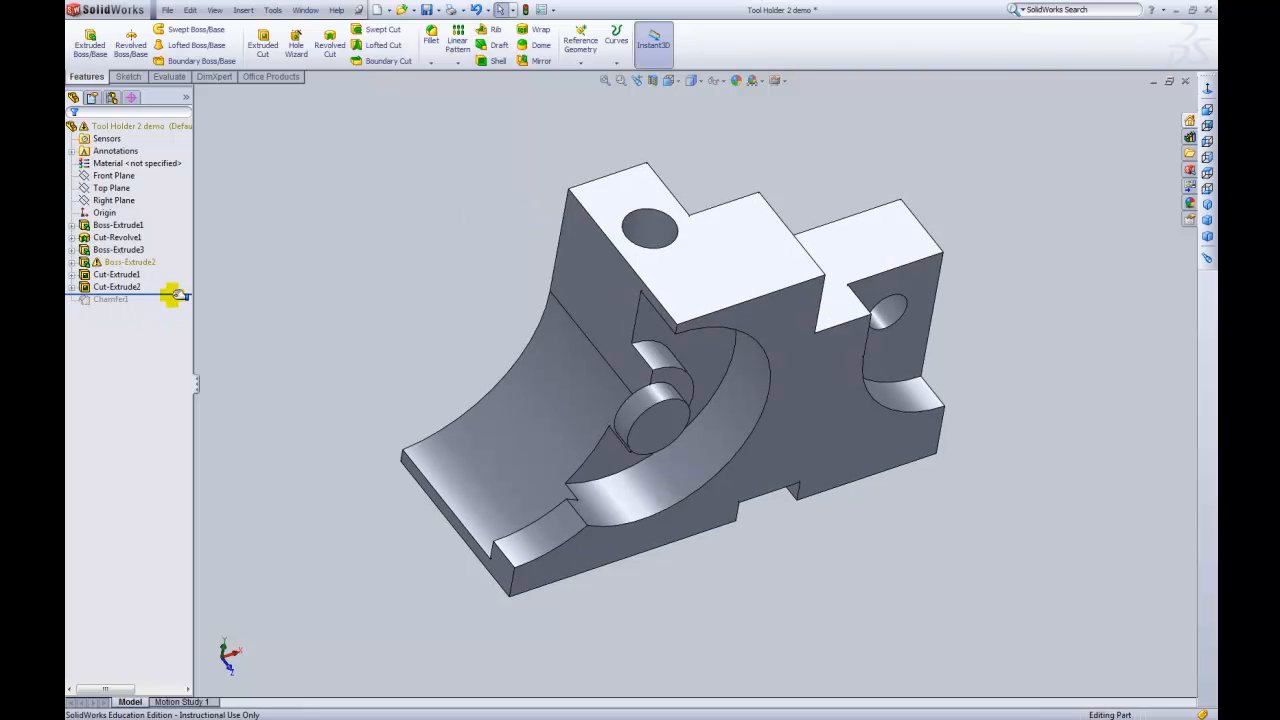
drag(172, 294, 172, 282)
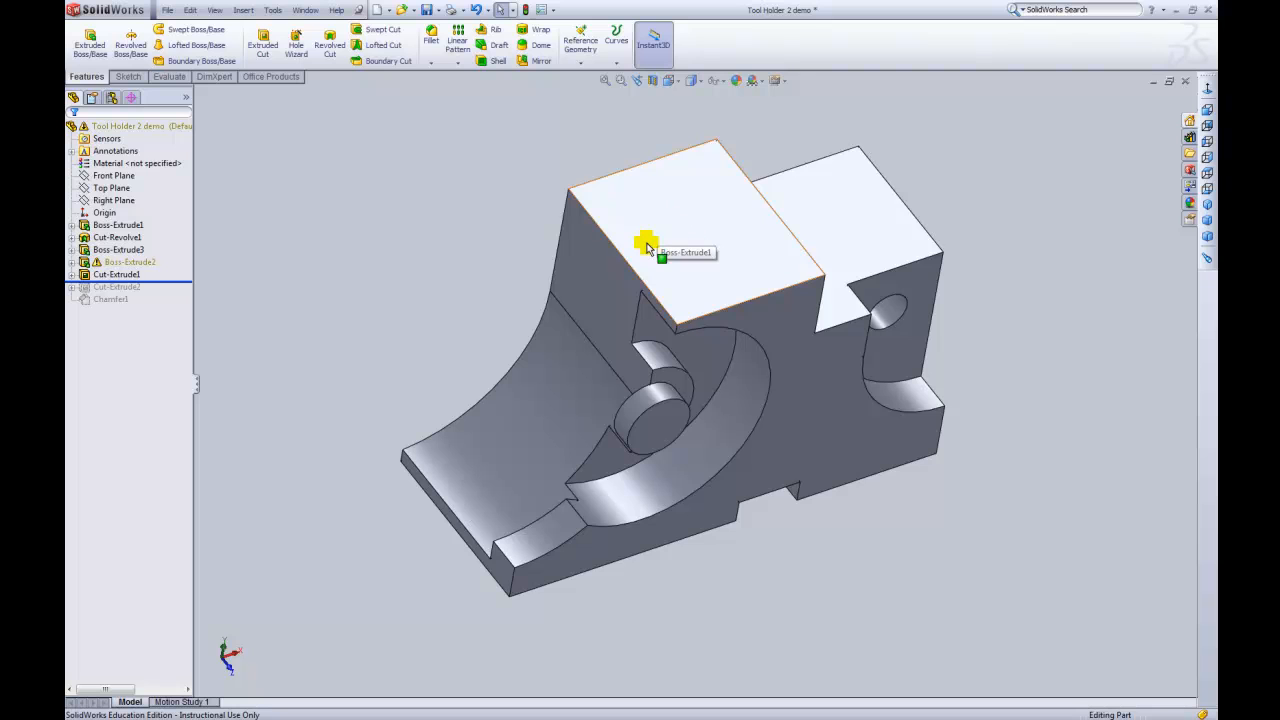
drag(175, 282, 172, 306)
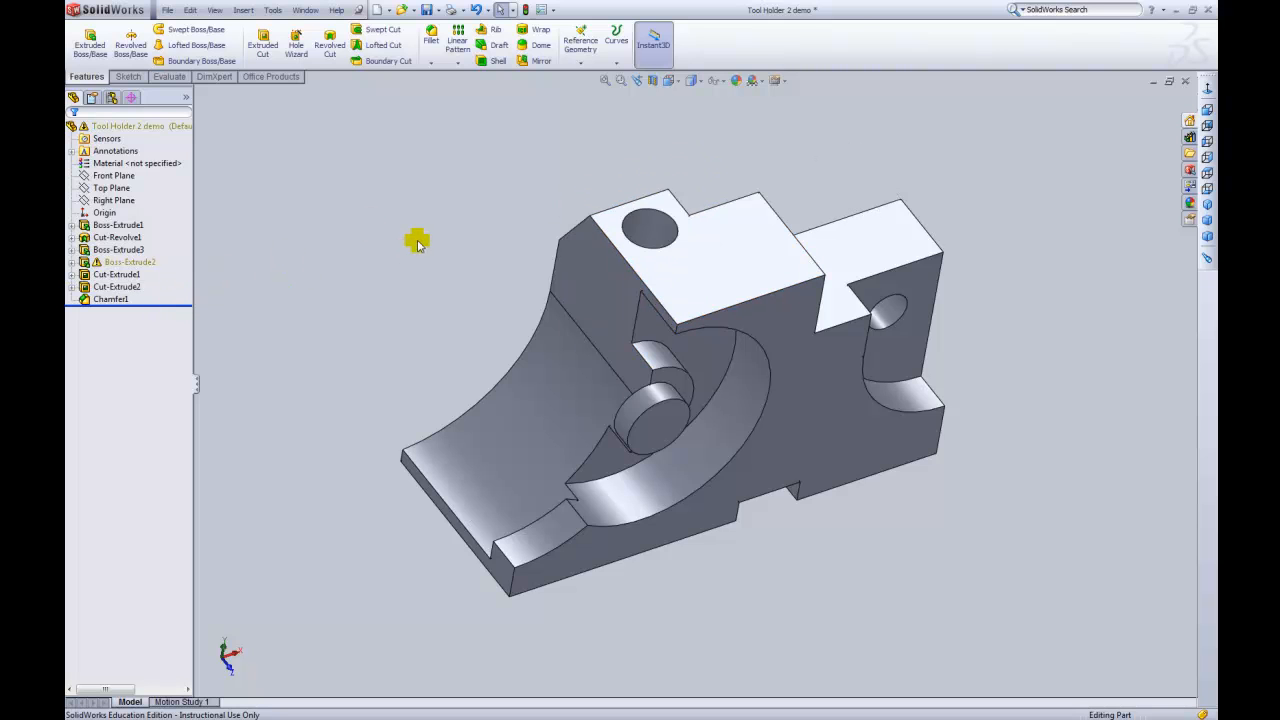
- Open the sketch of Boss-Extrude2 for editing, view it face-on and delete the faulty relation at the arc centre near the origin
click(125, 262)
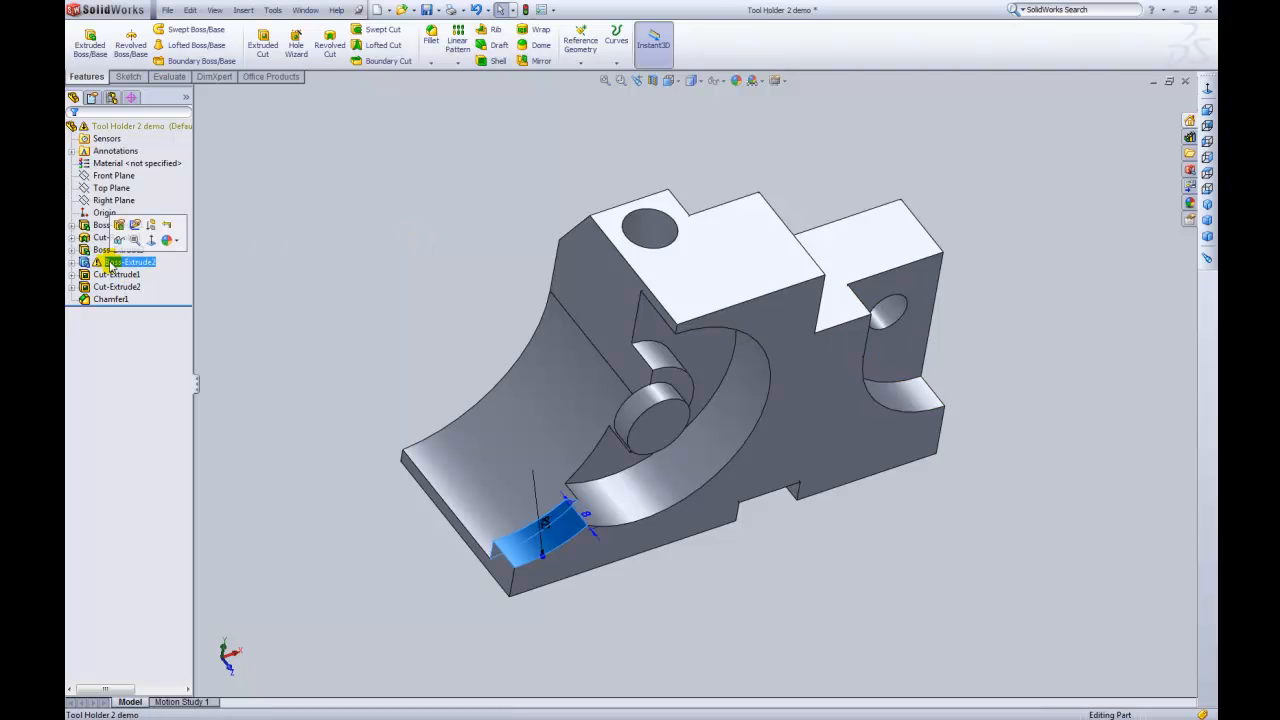
click(137, 228)
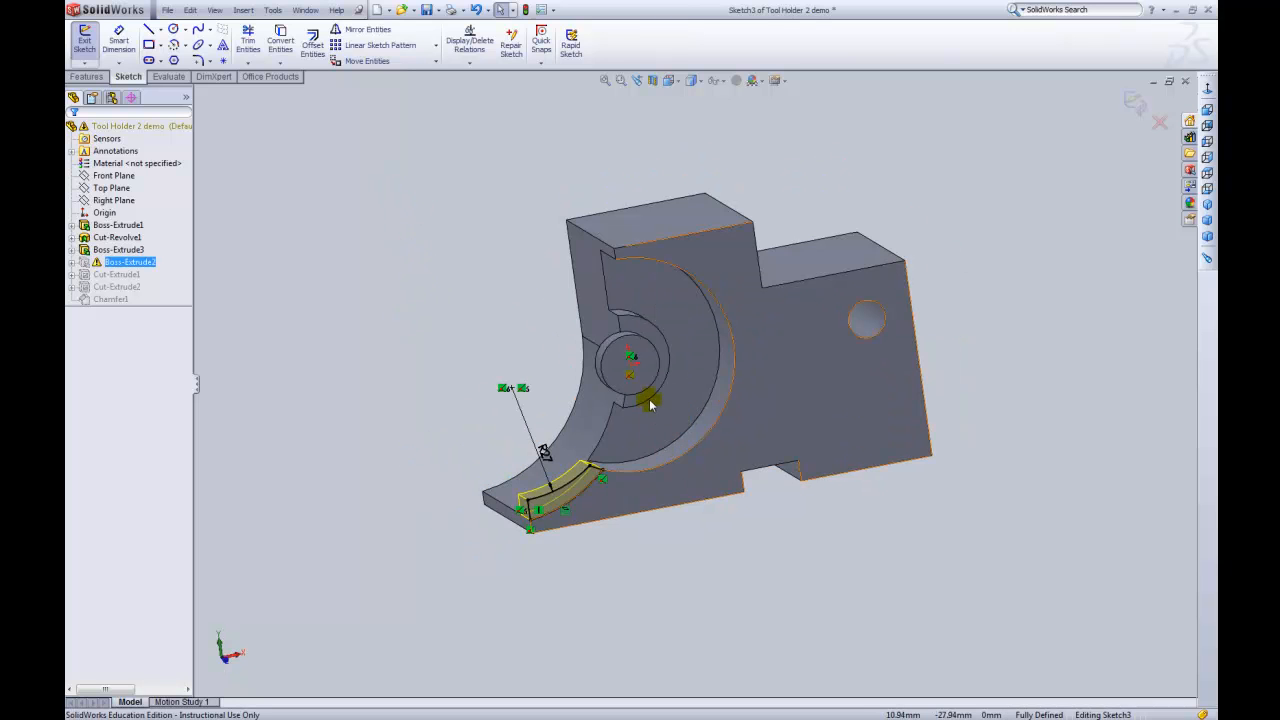
click(675, 82)
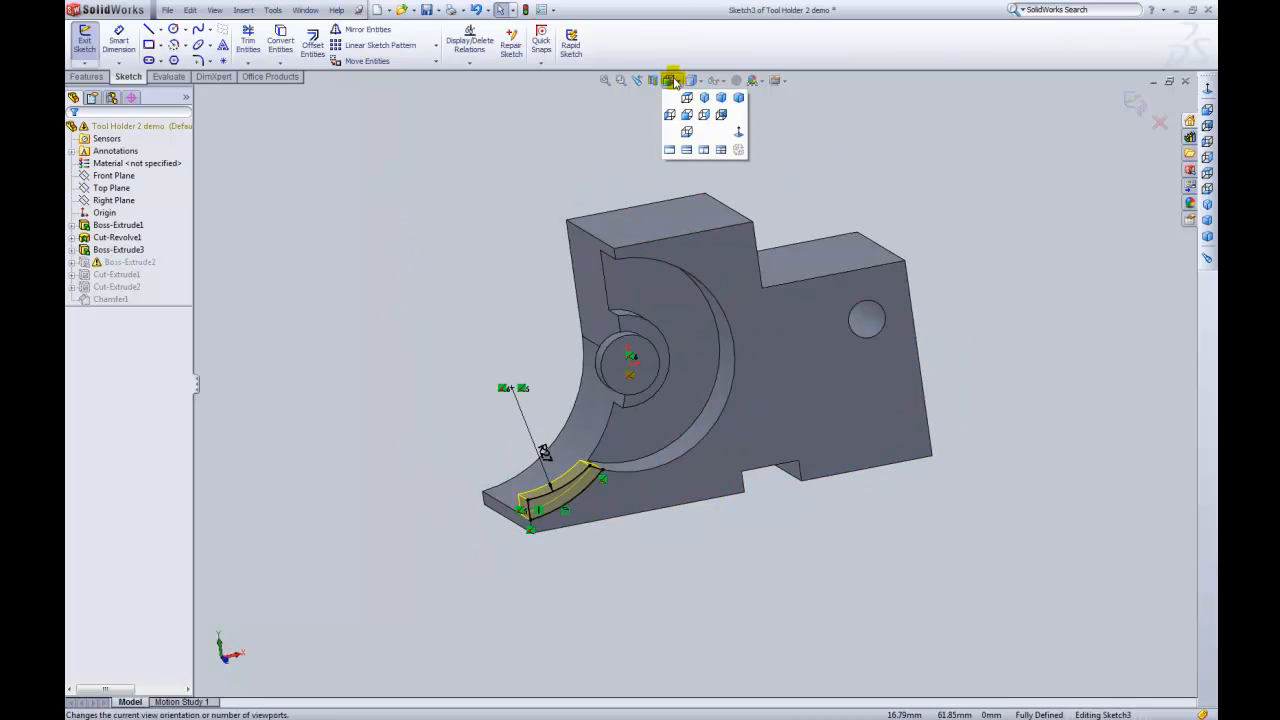
click(740, 136)
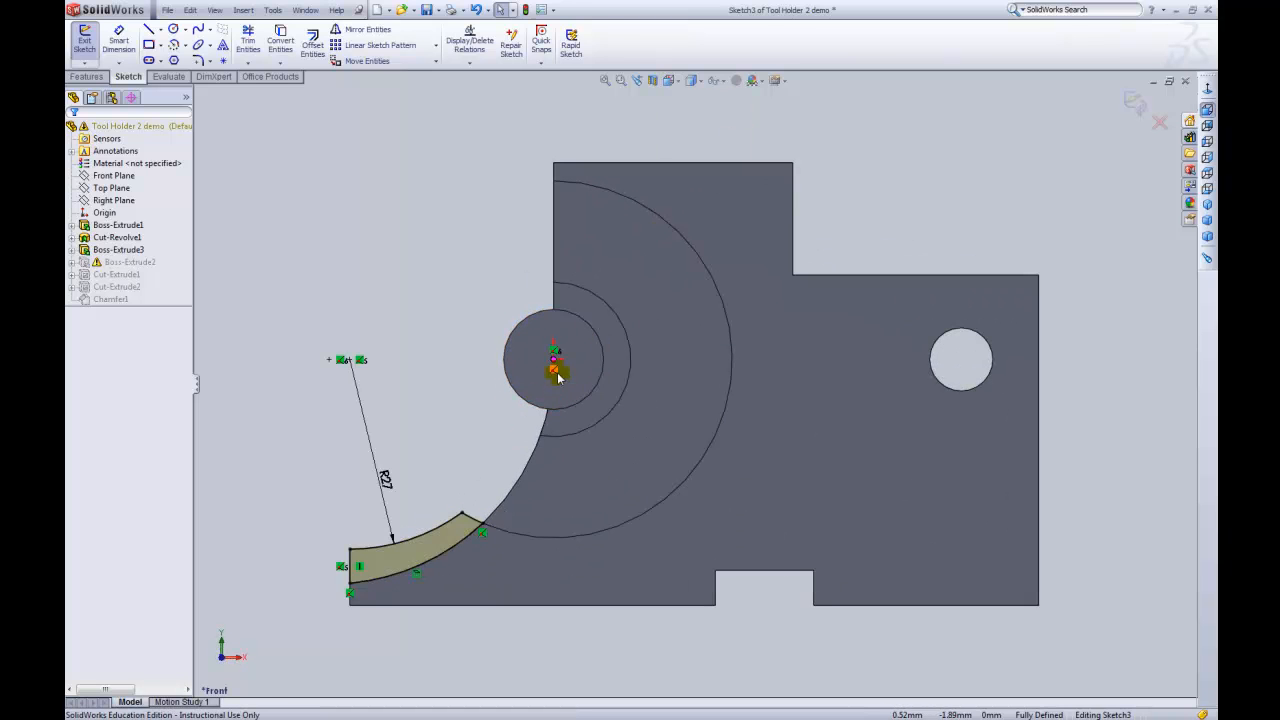
key(Delete)
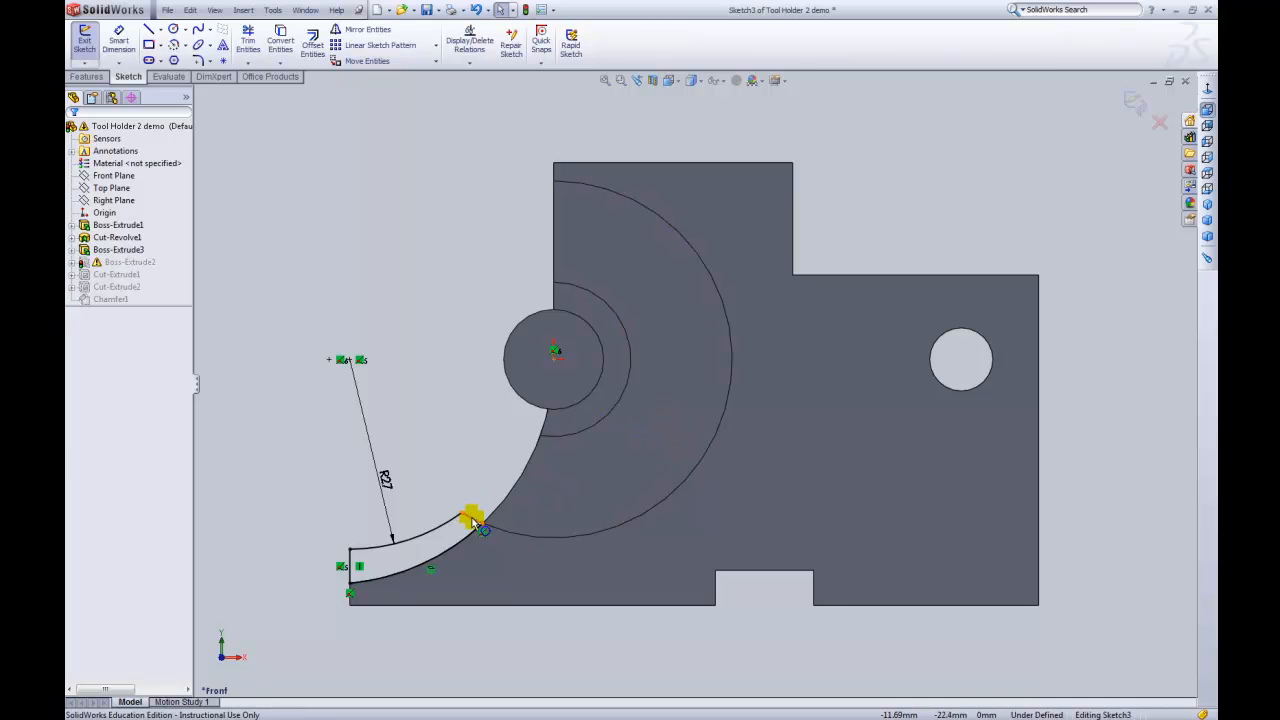
- Make the profile's short end arc coradial with the large circular edge of the revolved cut and exit the sketch
click(472, 518)
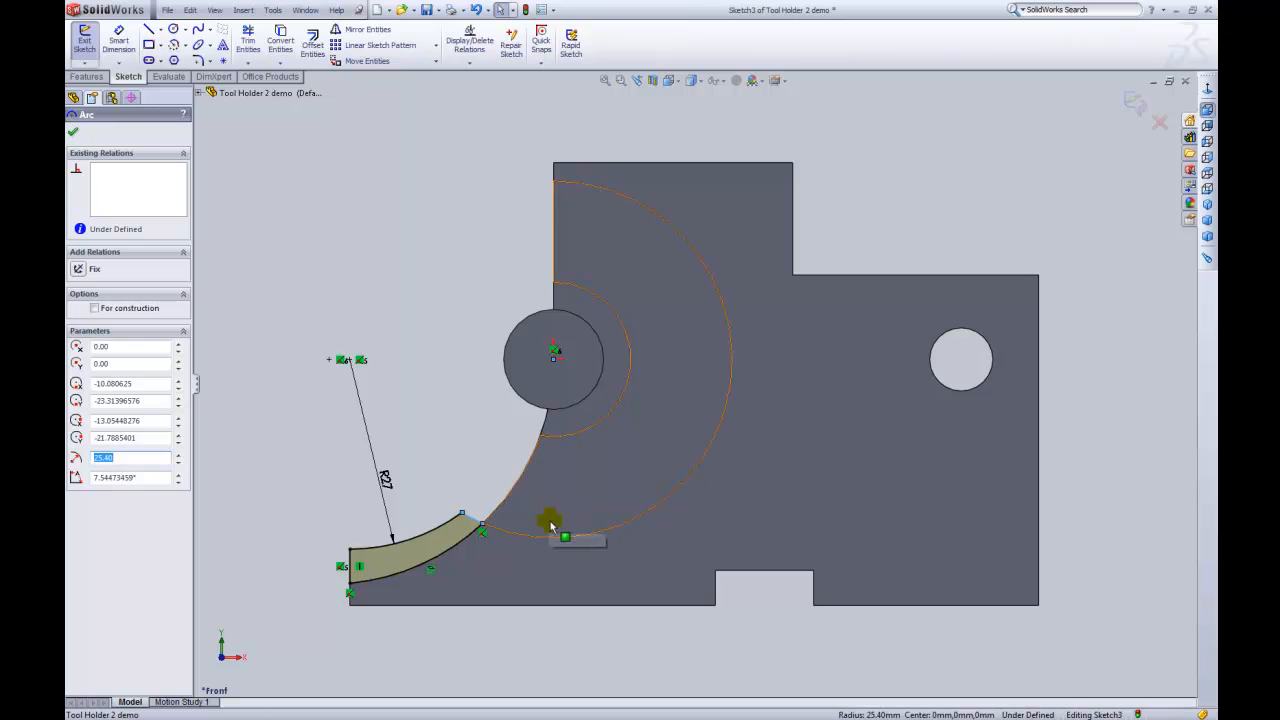
ctrl+click(555, 537)
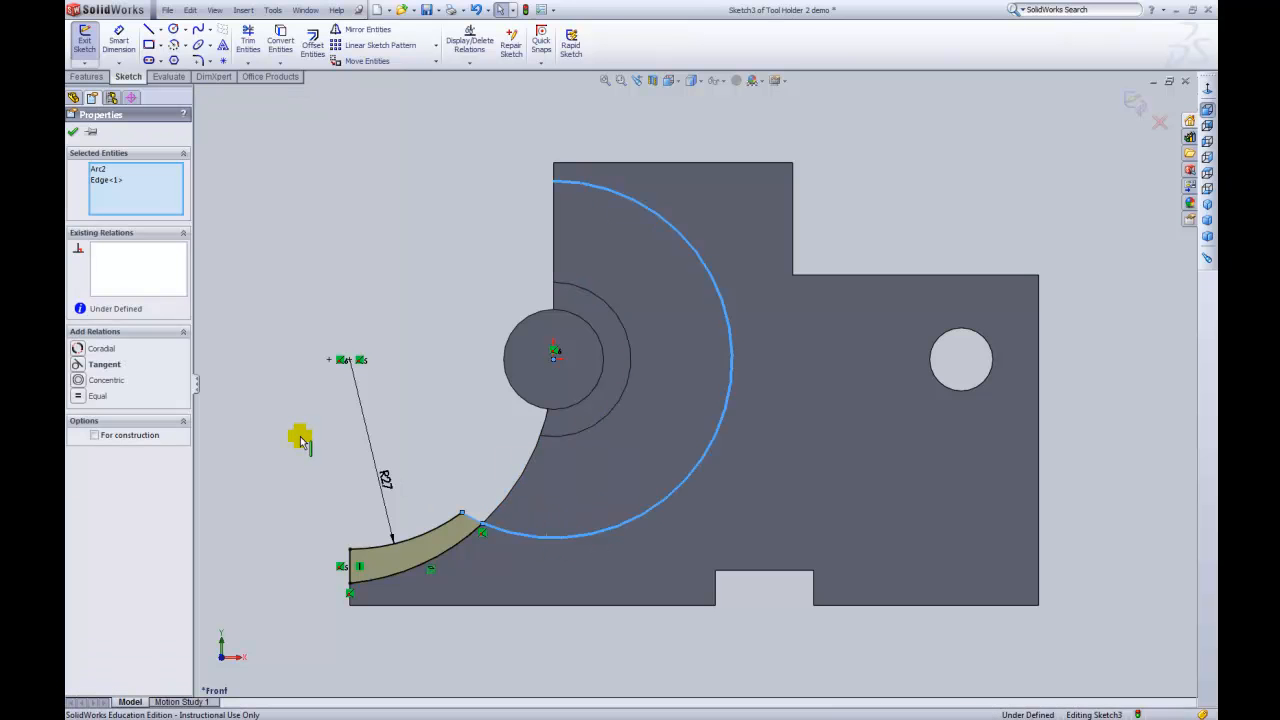
click(80, 349)
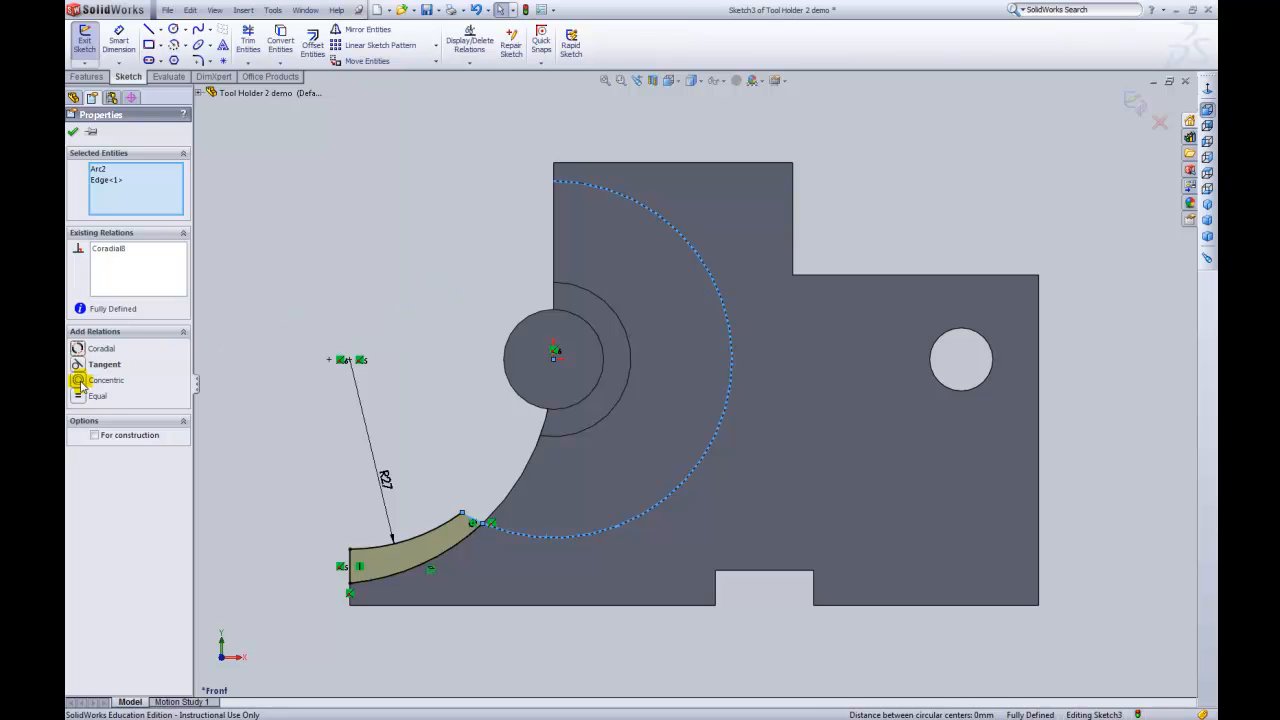
click(1135, 110)
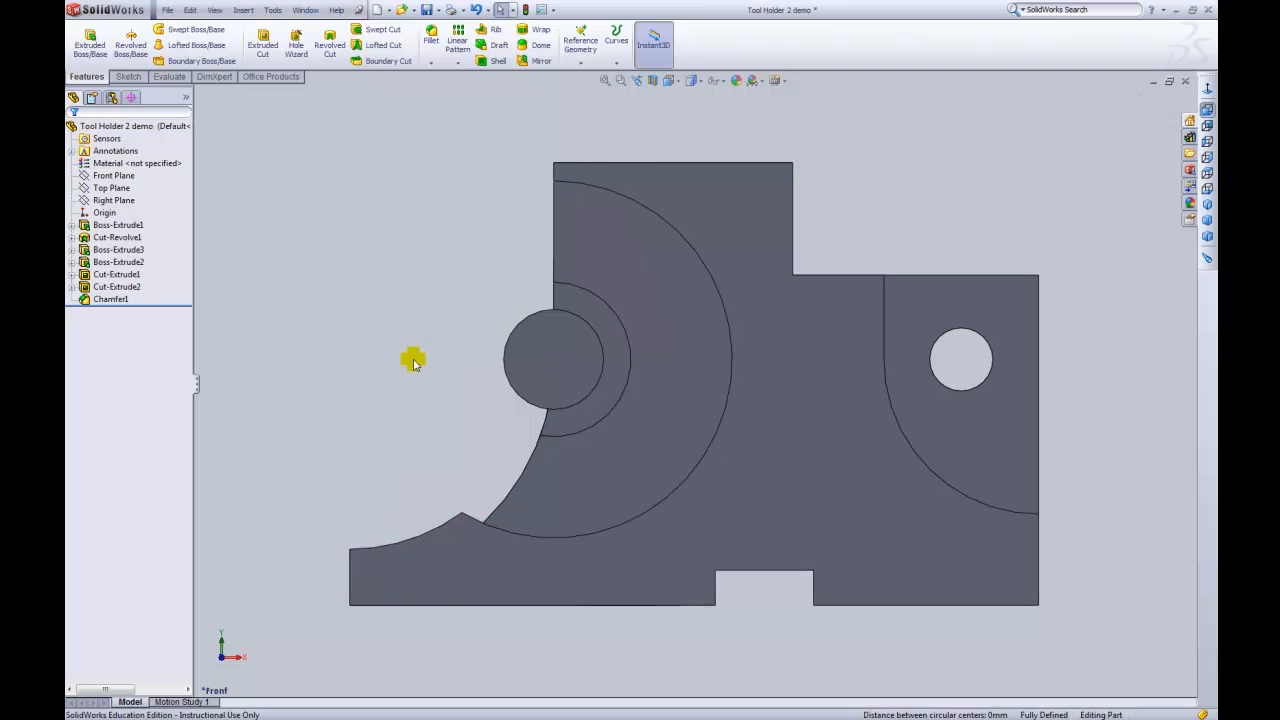
- Switch to the open Part2 document and roll its feature history back to just after Boss-Extrude1
middle_drag(423, 297, 463, 354)
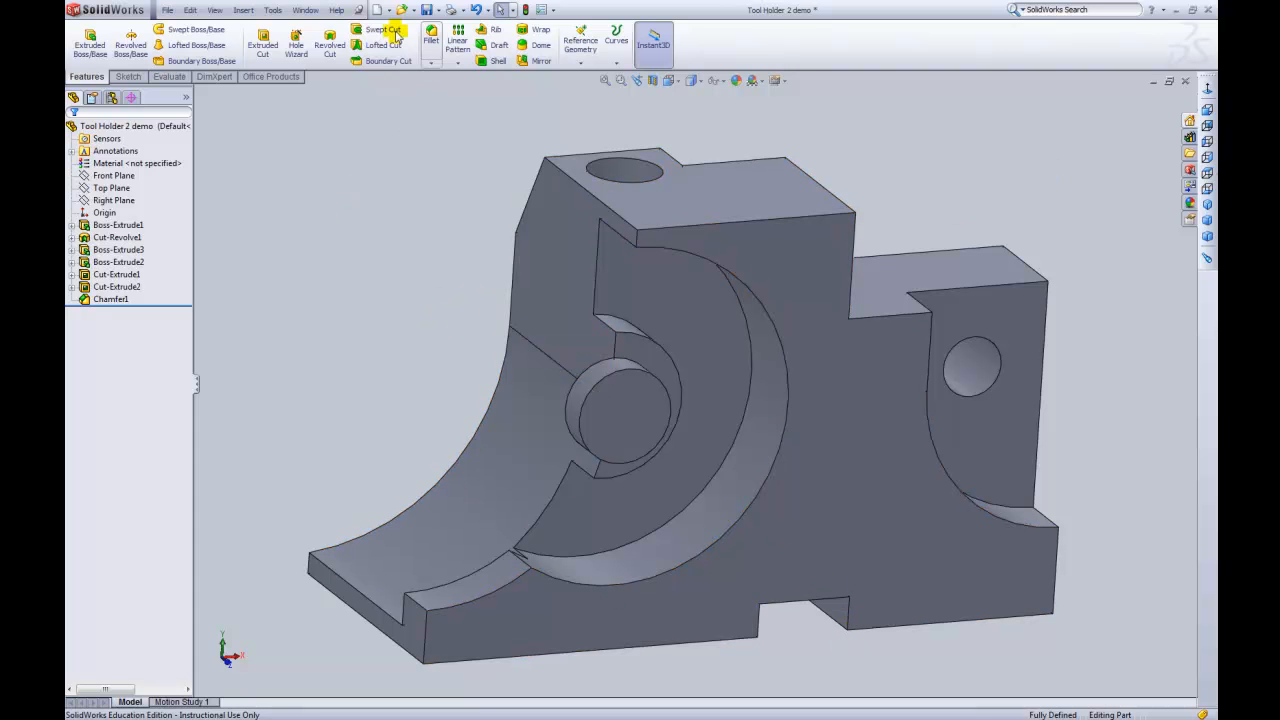
click(295, 10)
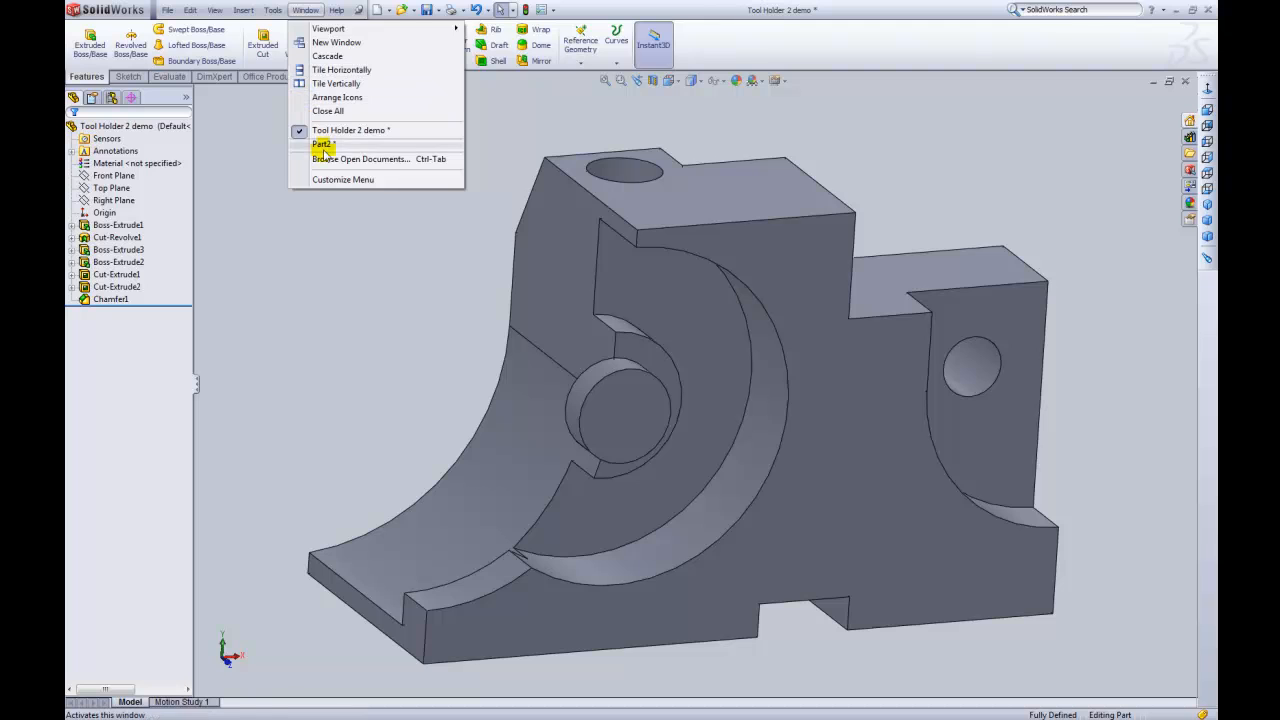
click(322, 146)
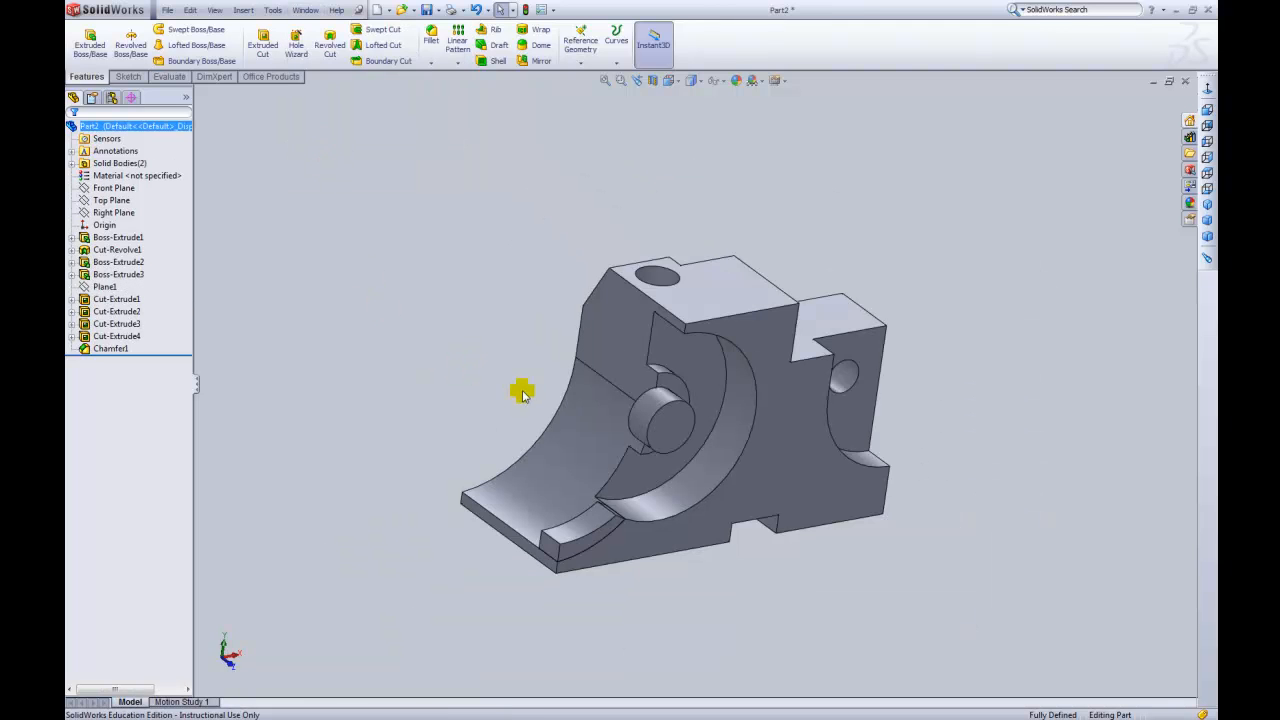
scroll(725, 445, down, 2)
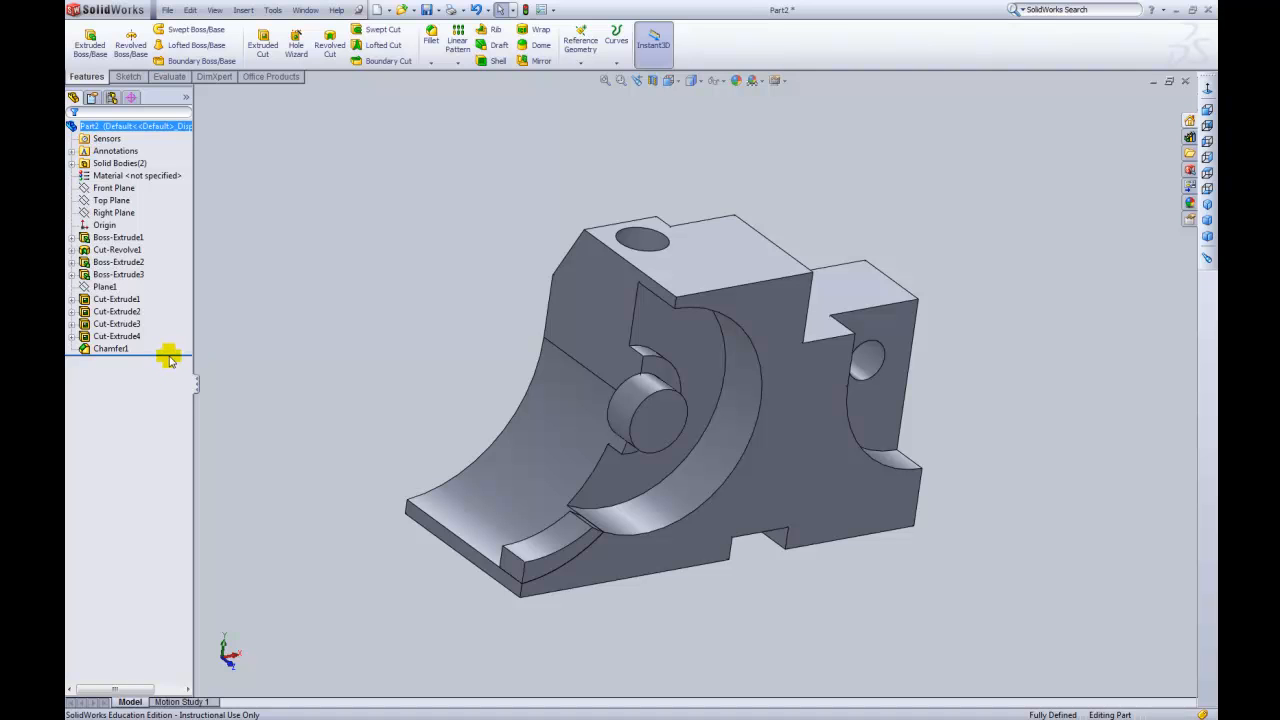
drag(172, 354, 160, 240)
mouse_move(1080, 300)
middle_down()
mouse_move(1070, 268)
mouse_move(1084, 287)
mouse_move(1066, 306)
middle_up()
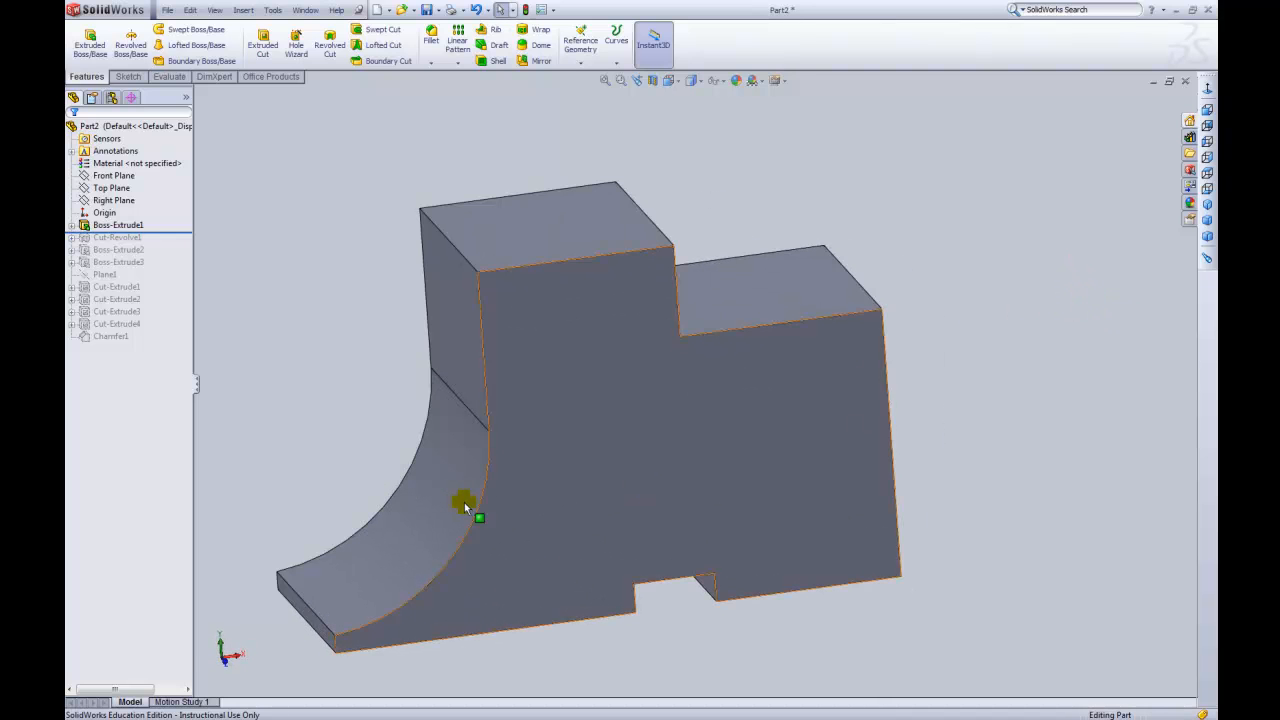
key(z)
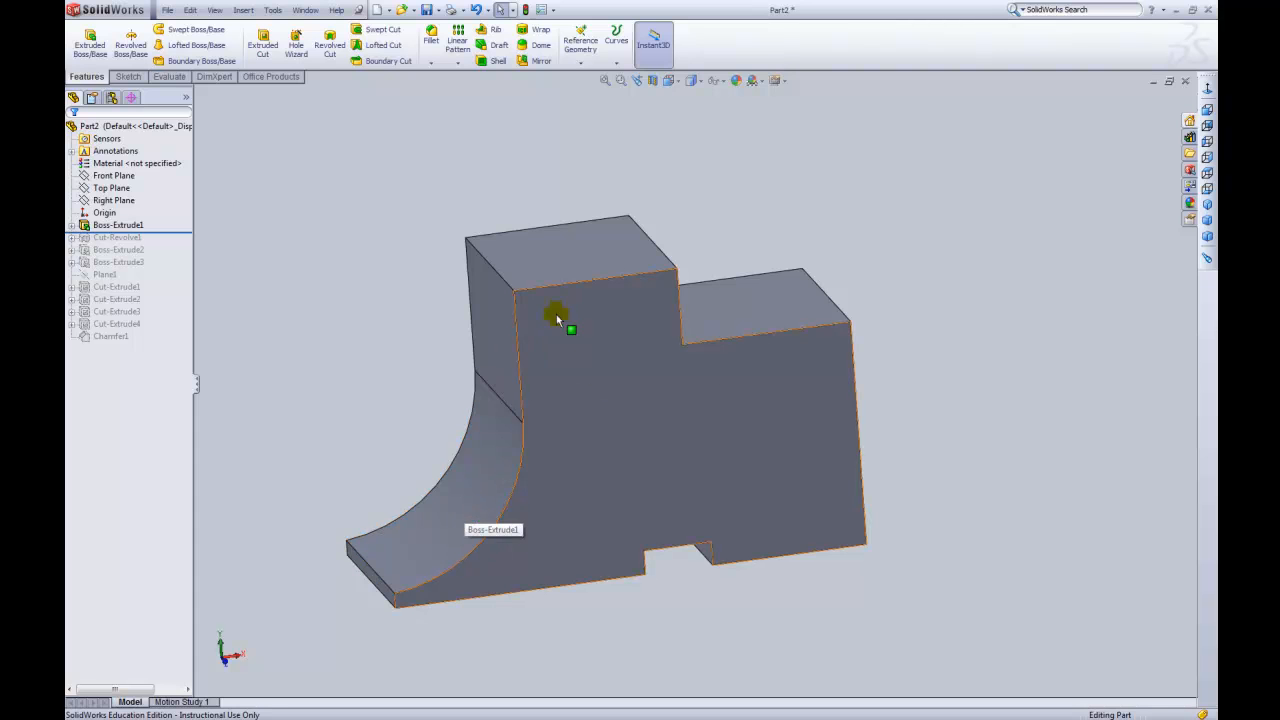
- Roll Part2's history forward one feature at a time through Cut-Revolve1, Boss-Extrude2 and Boss-Extrude3, and inspect the curved Boss-Extrude3 block
drag(177, 231, 172, 245)
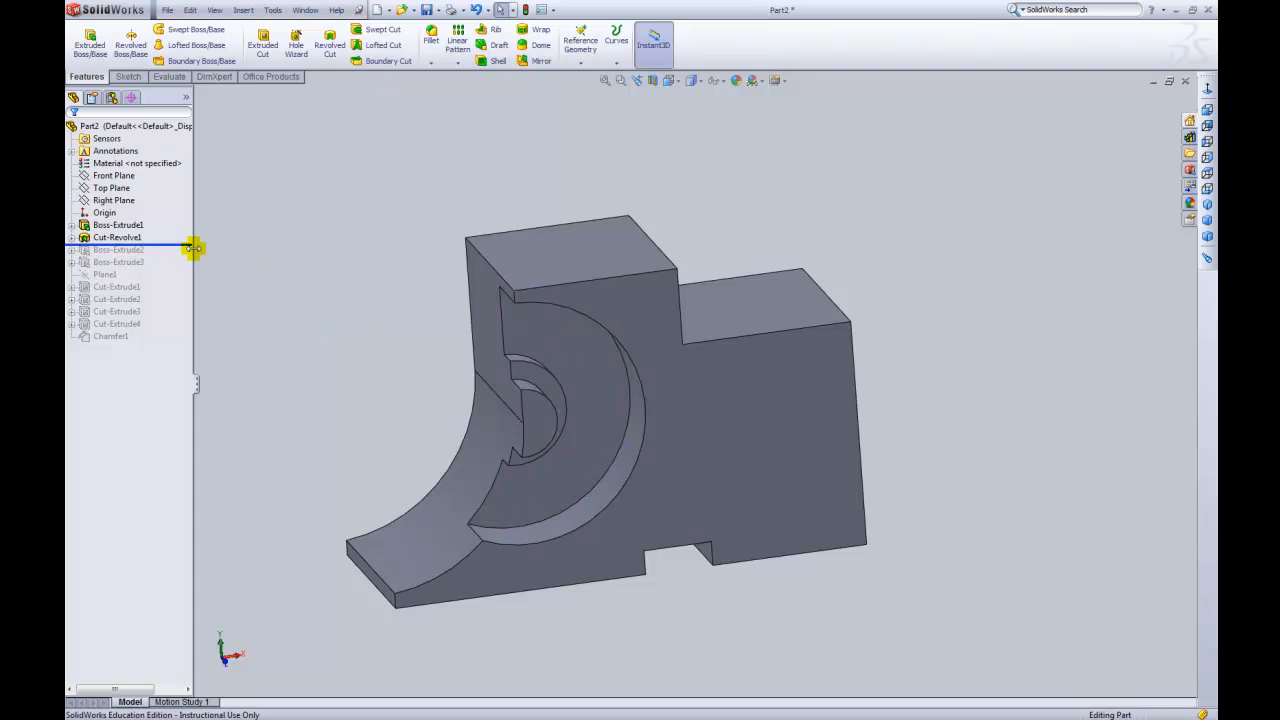
drag(178, 245, 172, 257)
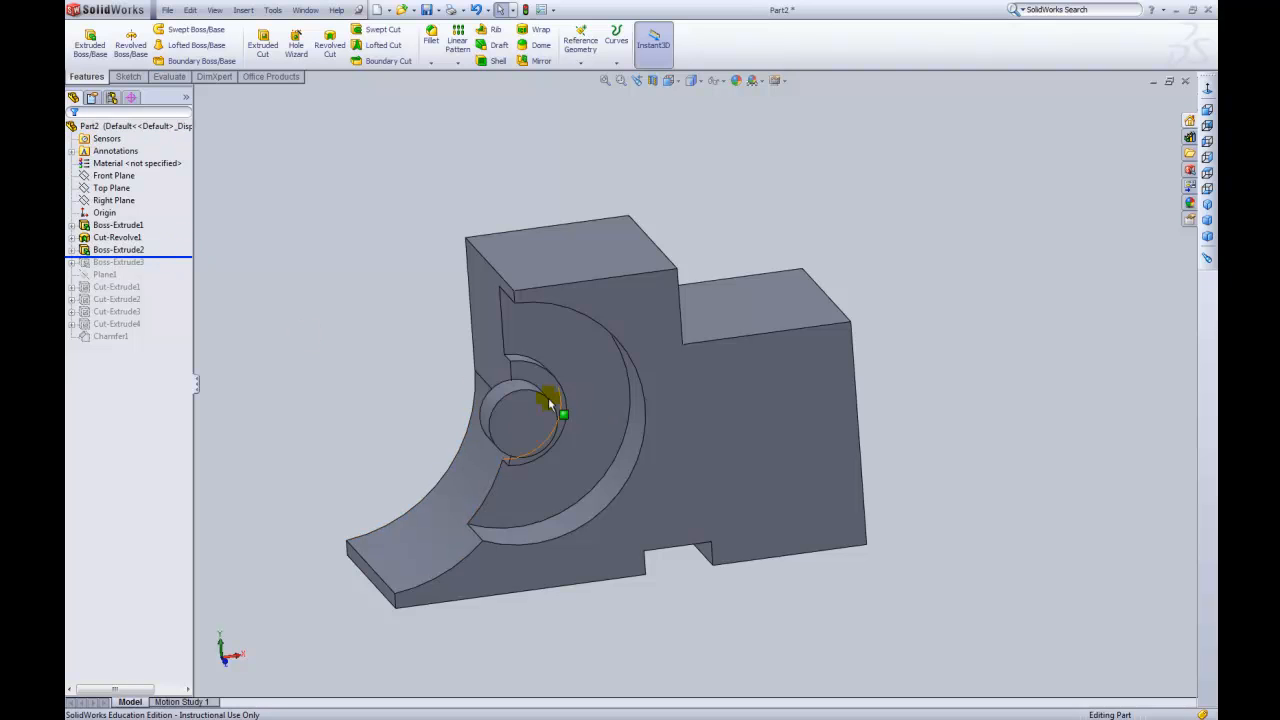
drag(174, 257, 174, 270)
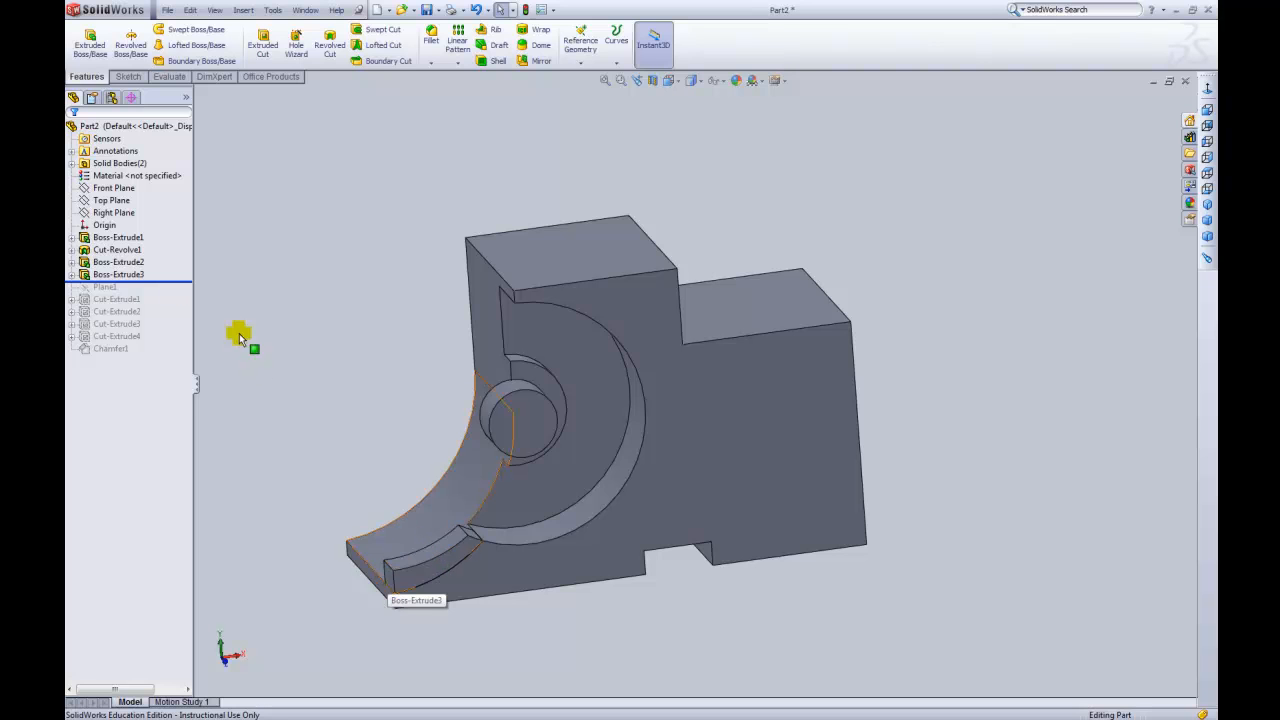
click(440, 563)
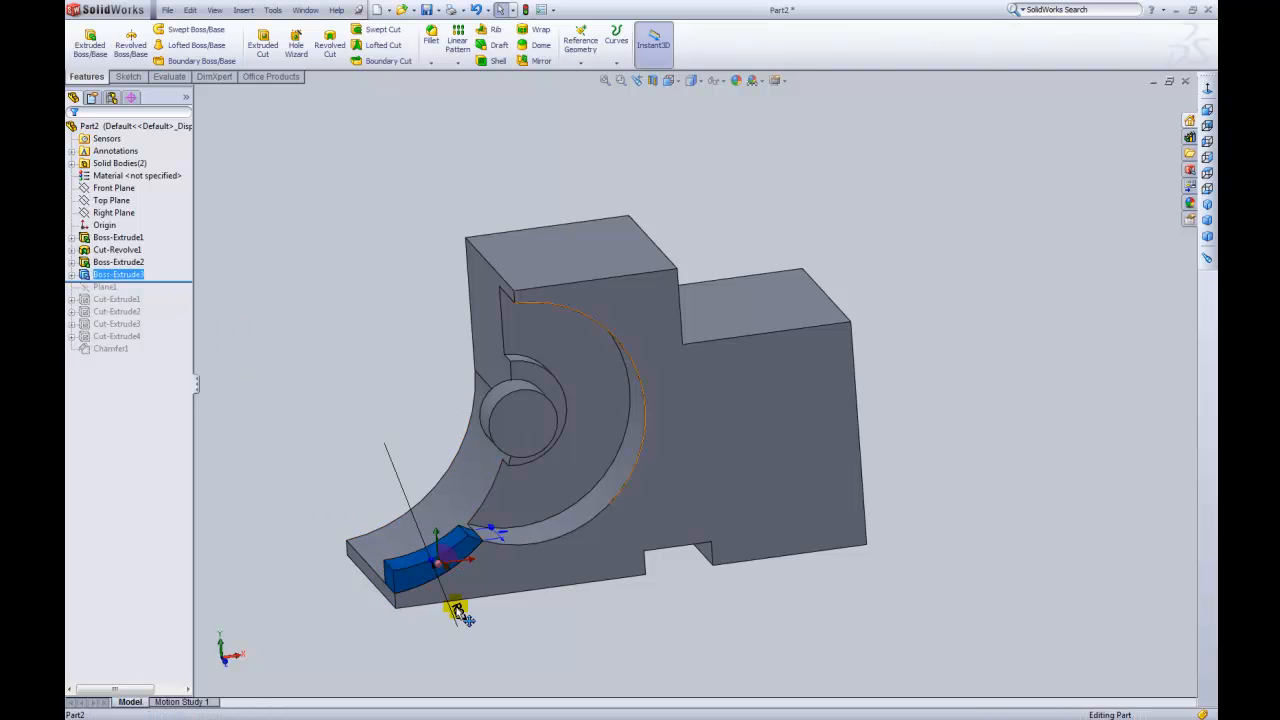
click(213, 281)
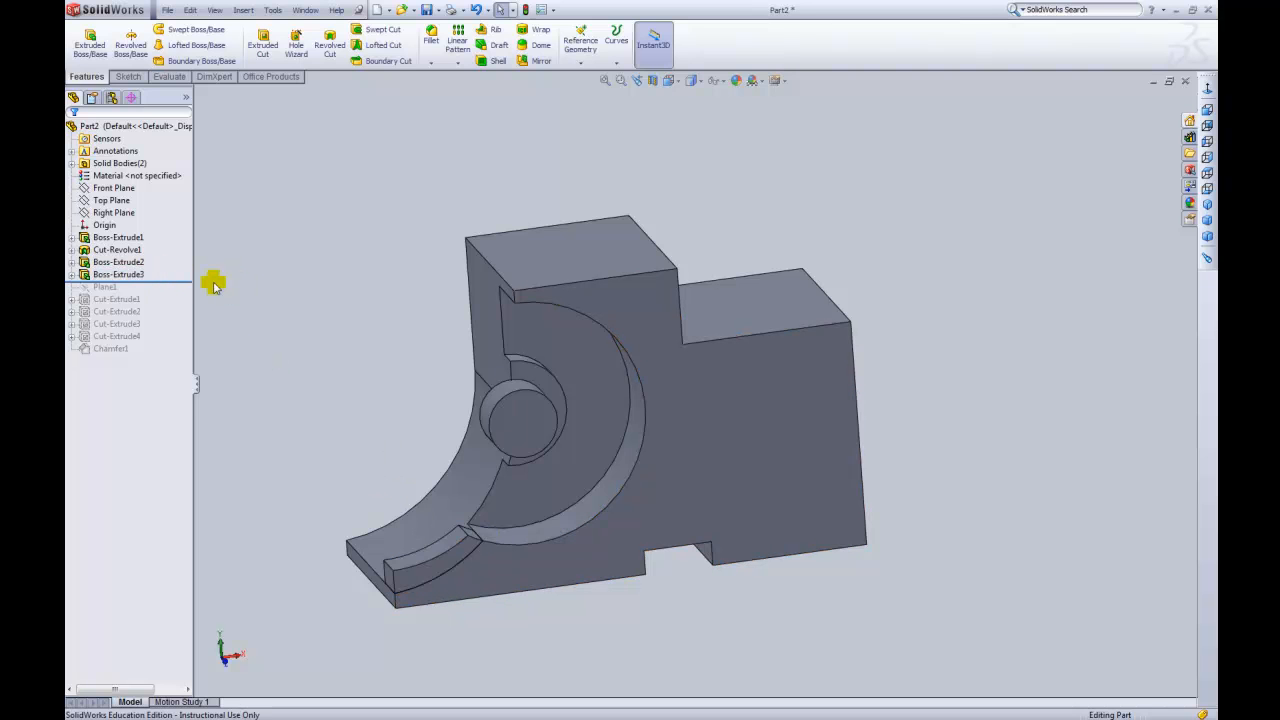
- Roll forward past Plane1, highlight that plane on the model, and continue through Cut-Extrude1 and Cut-Extrude2
drag(180, 280, 180, 294)
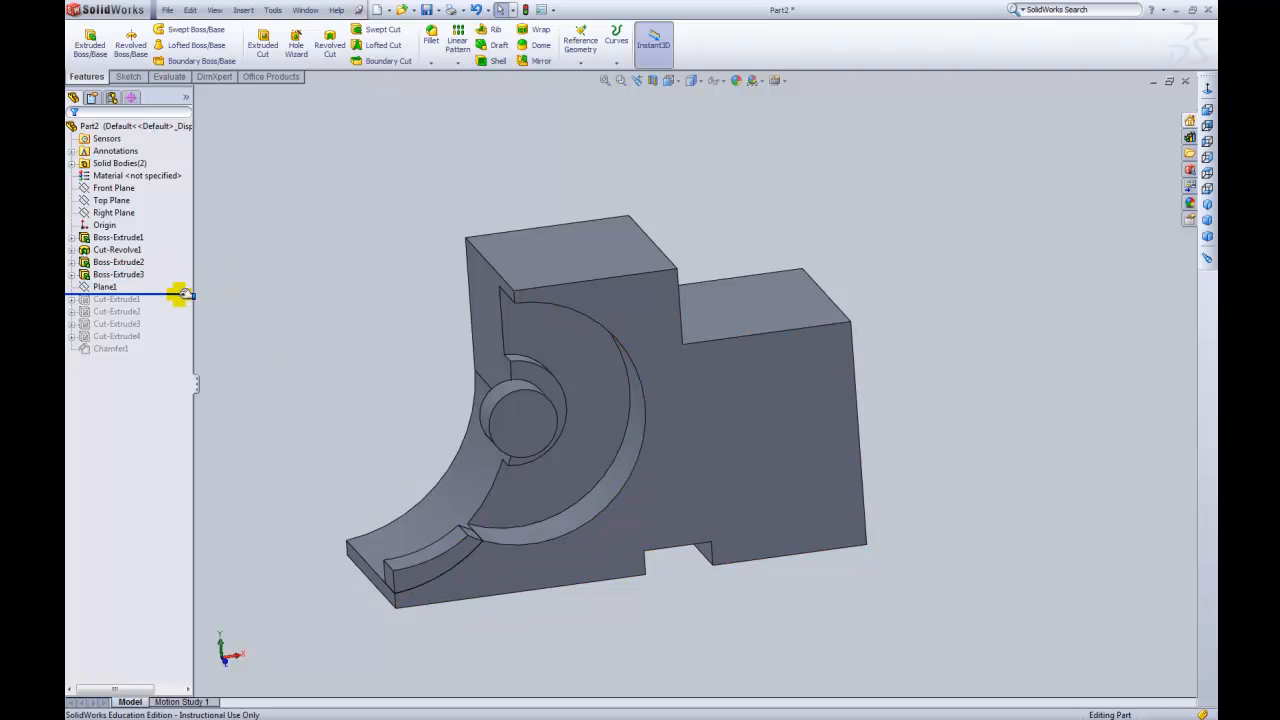
click(99, 288)
mouse_move(351, 310)
middle_down()
mouse_move(343, 269)
mouse_move(349, 291)
middle_up()
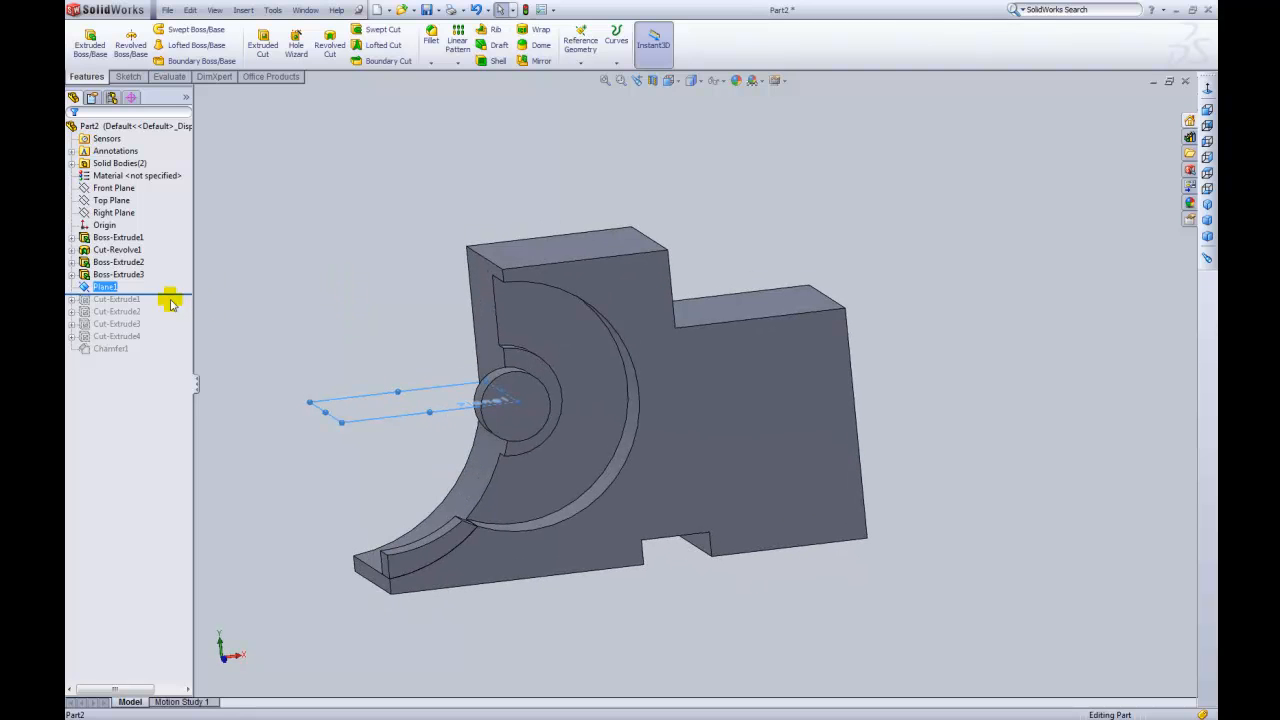
drag(176, 297, 174, 319)
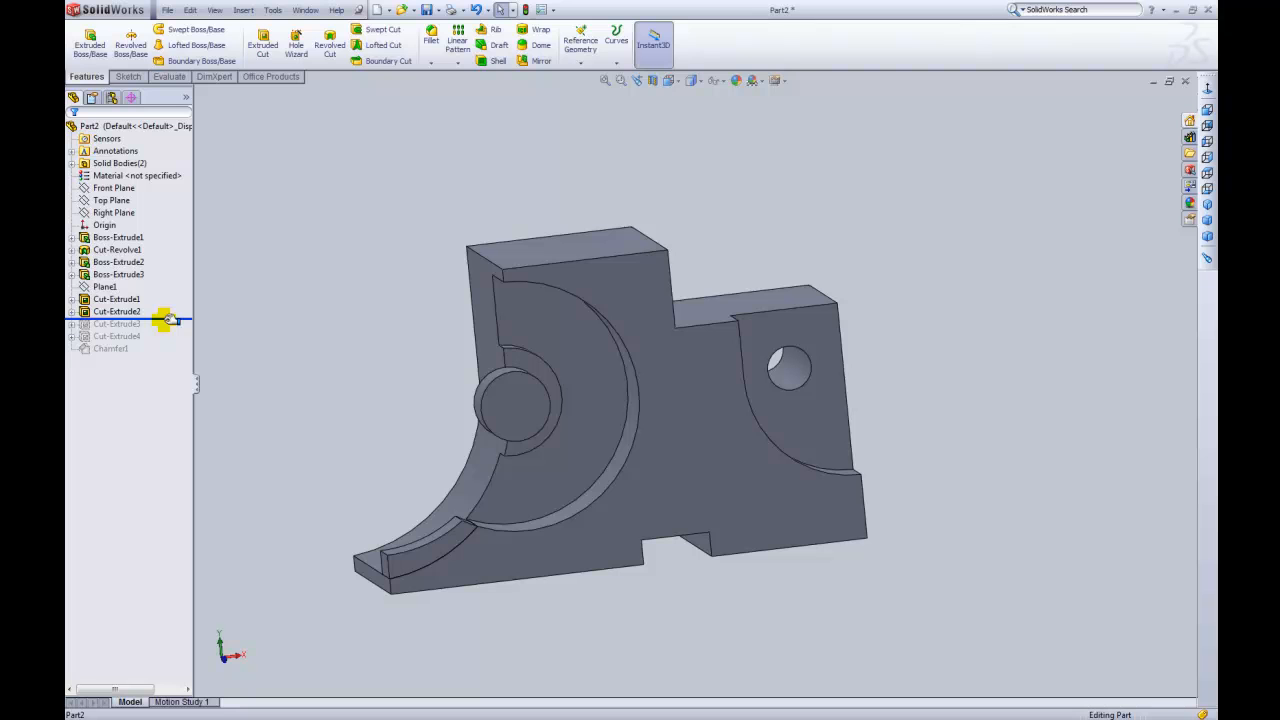
- Roll Part2's history forward through Cut-Extrude3, Cut-Extrude4 and Chamfer1 and examine the finished part from above
drag(170, 318, 166, 330)
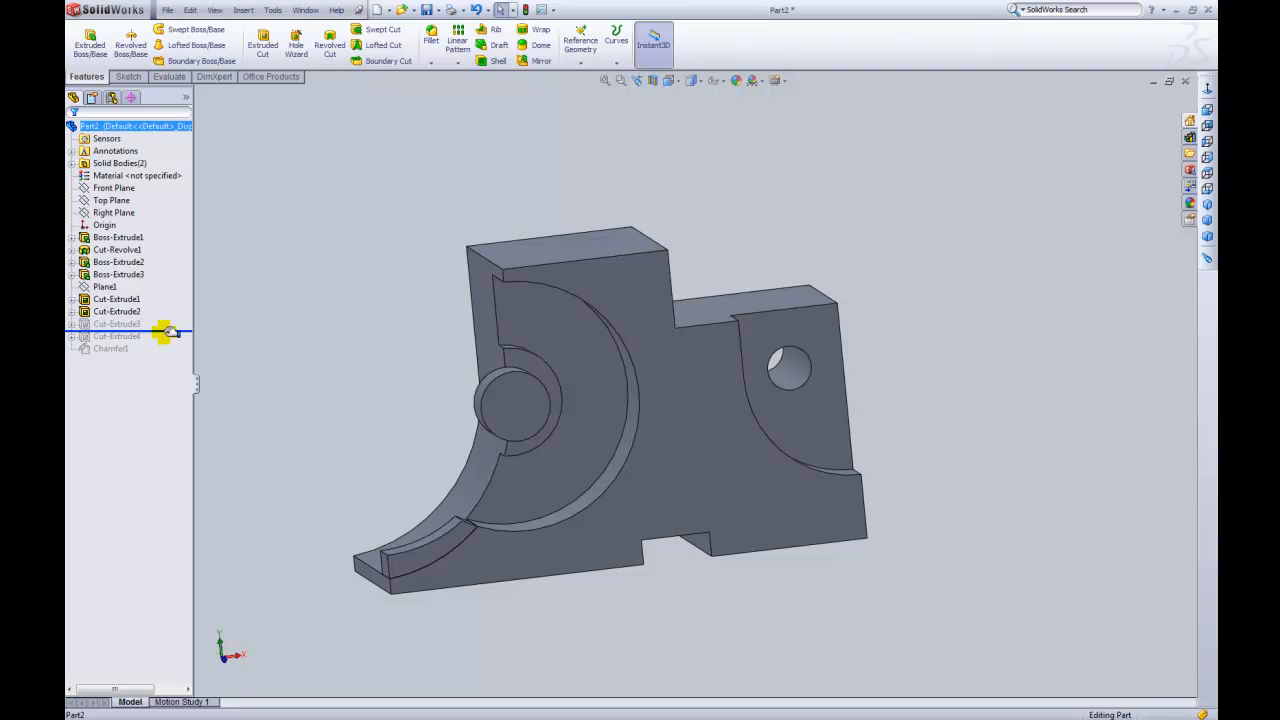
middle_drag(300, 340, 320, 471)
drag(172, 330, 183, 354)
middle_drag(343, 363, 352, 286)
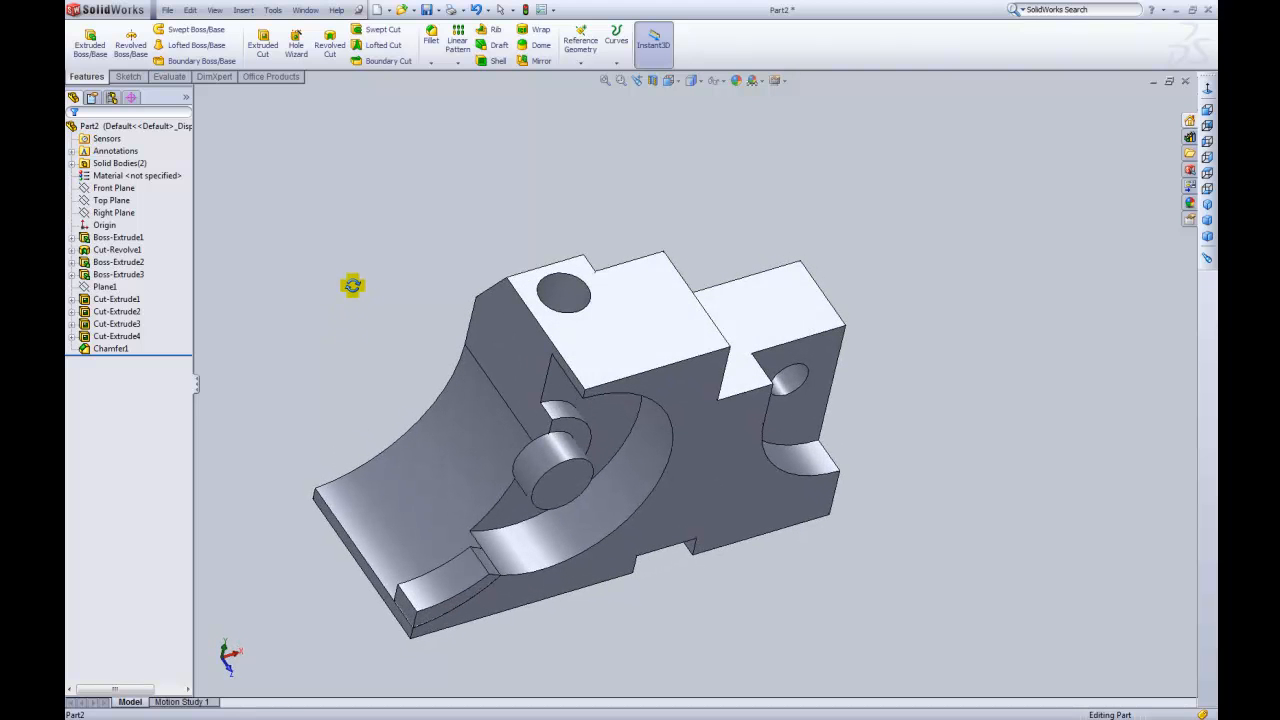
key(Escape)
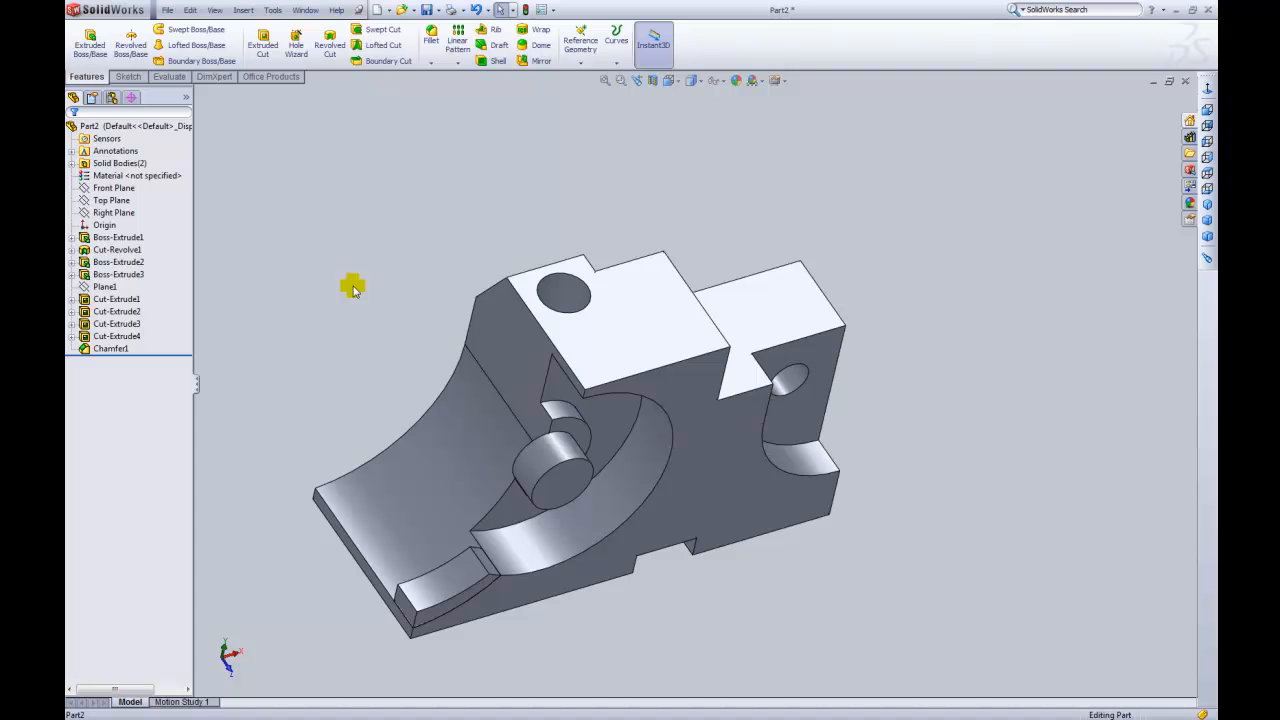